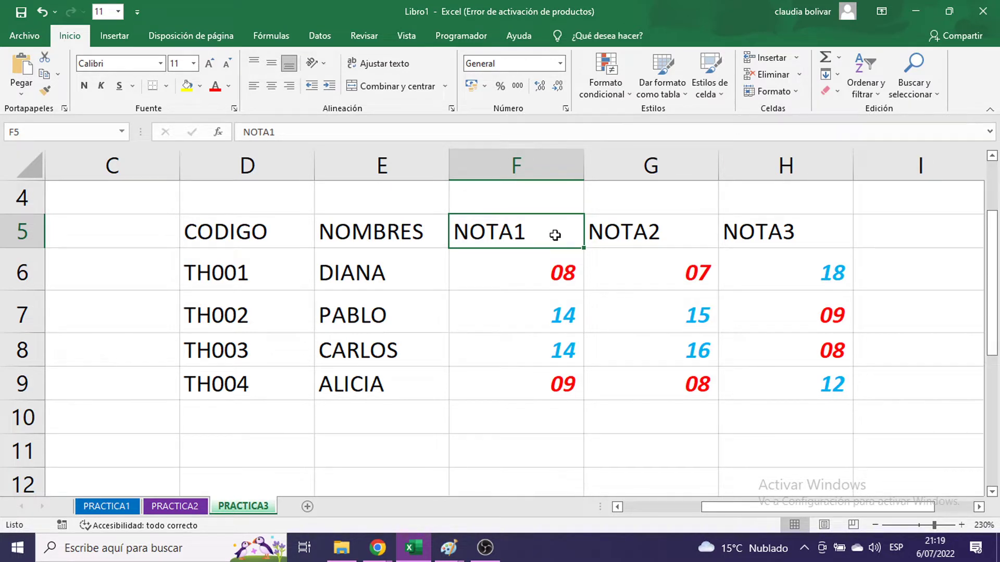
left_click(534, 271)
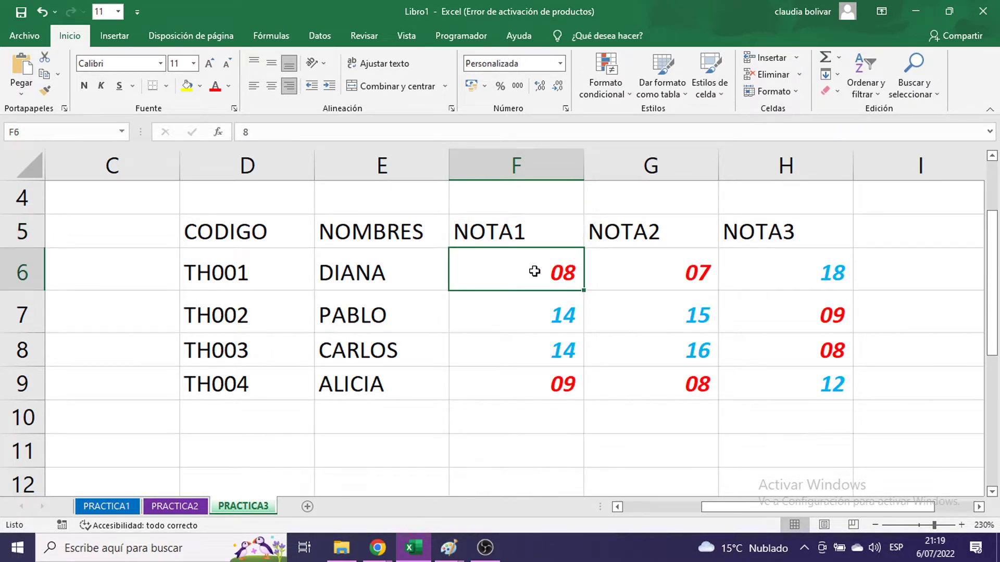
left_click_drag(541, 271, 750, 374)
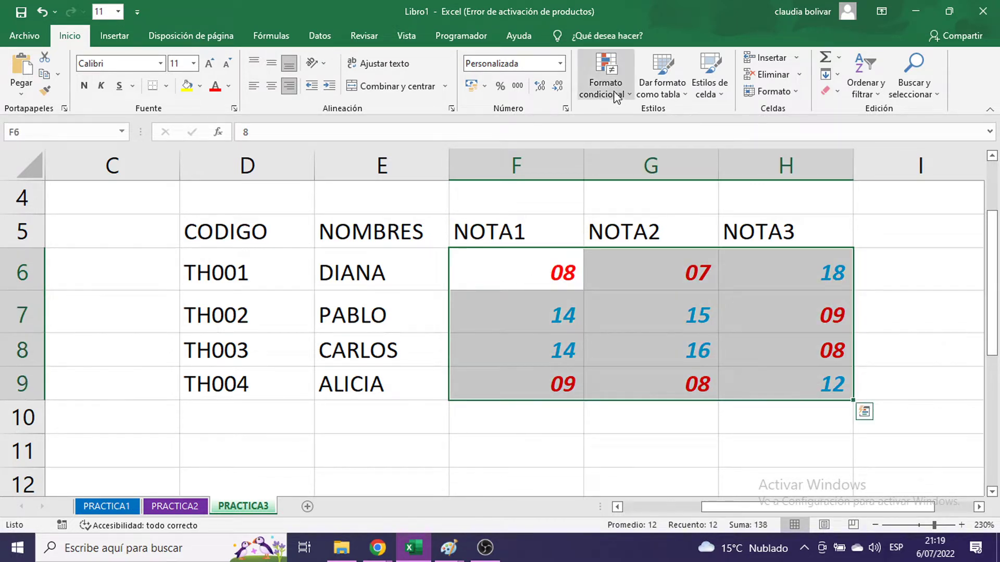
left_click(621, 241)
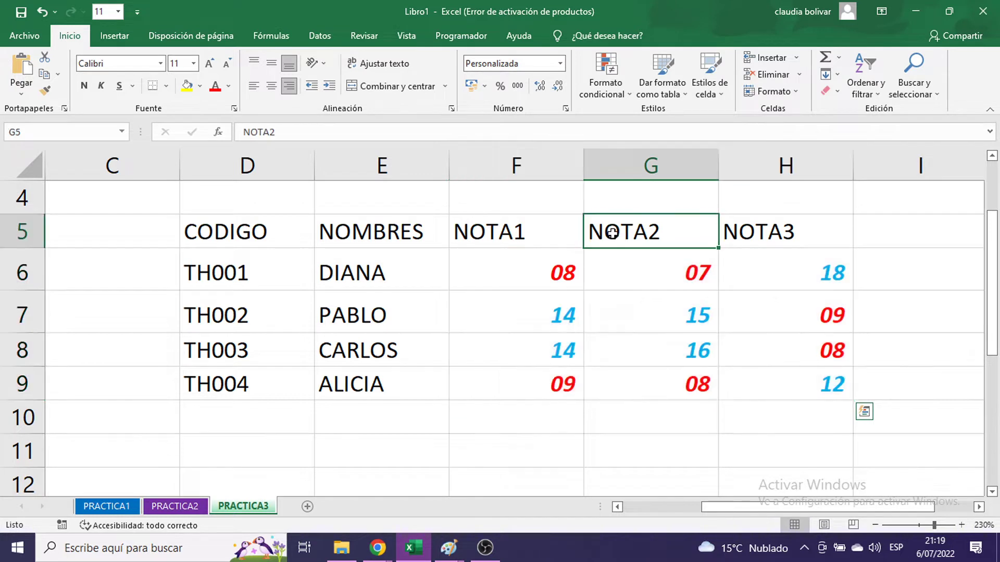
left_click(536, 238)
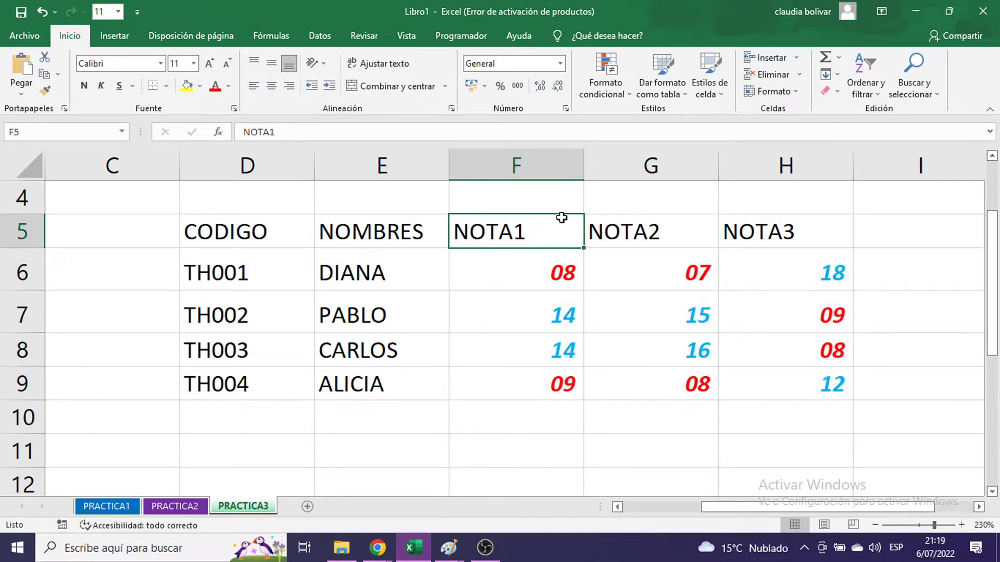
left_click_drag(546, 259, 742, 392)
left_click(631, 339)
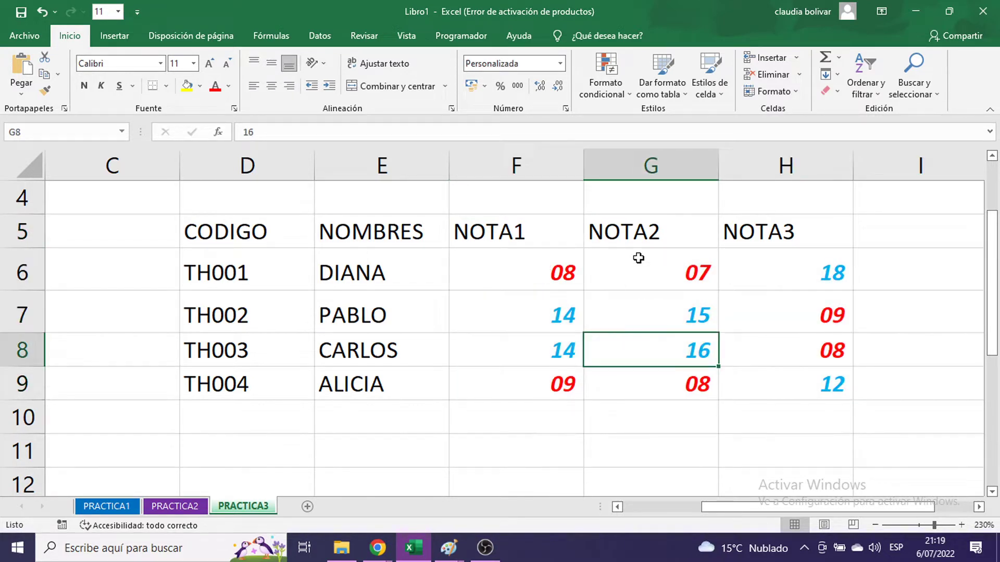
- Narrow the NOTA2 column (G) to a width of about 7.14 so it fits its header
left_click(672, 165)
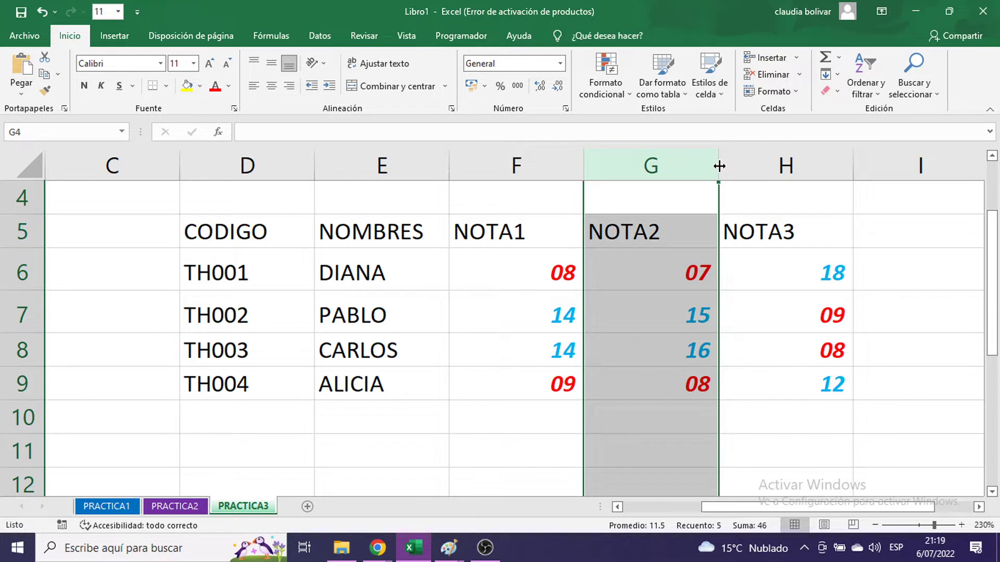
left_click_drag(719, 166, 676, 173)
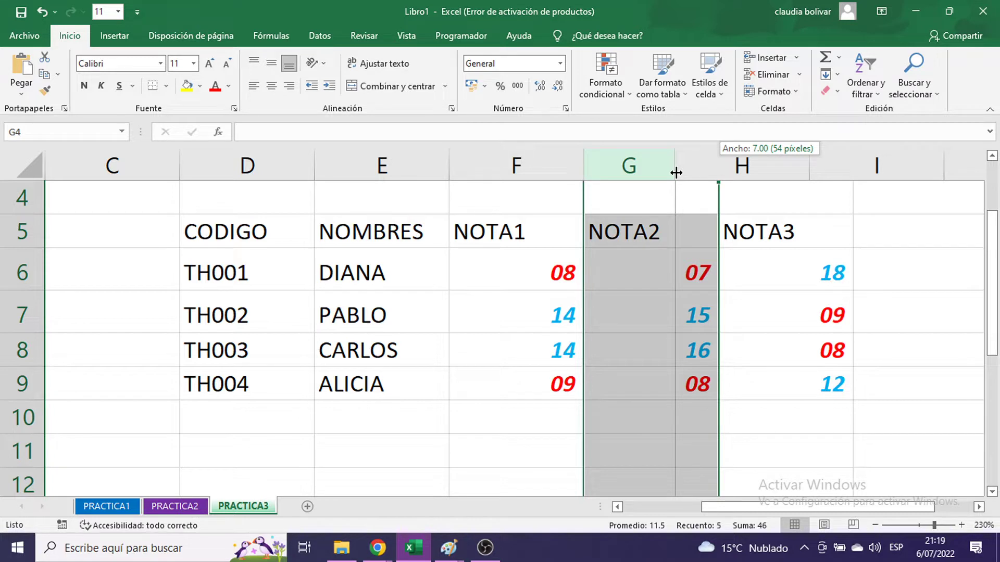
left_click_drag(676, 172, 676, 172)
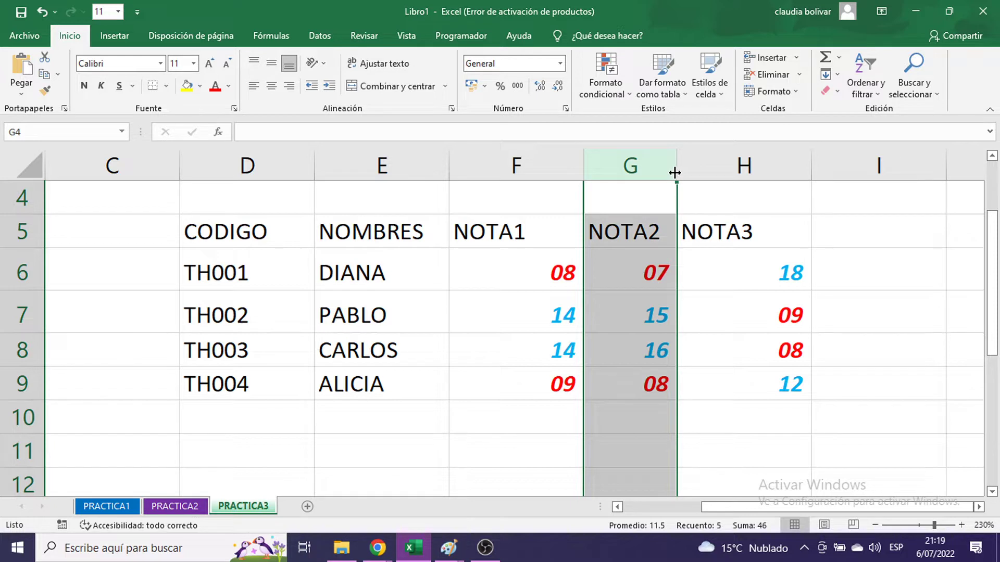
left_click_drag(674, 173, 674, 172)
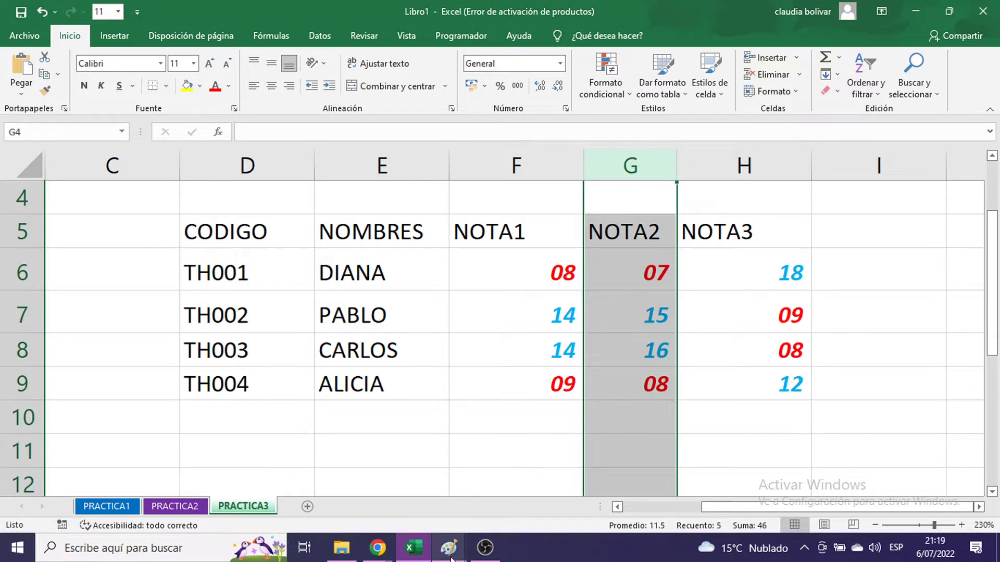
- Switch to the untitled Paint picture, paste the screenshot of column G's width read-out for an enlarged view, and return to the worksheet
mouse_move(451, 552)
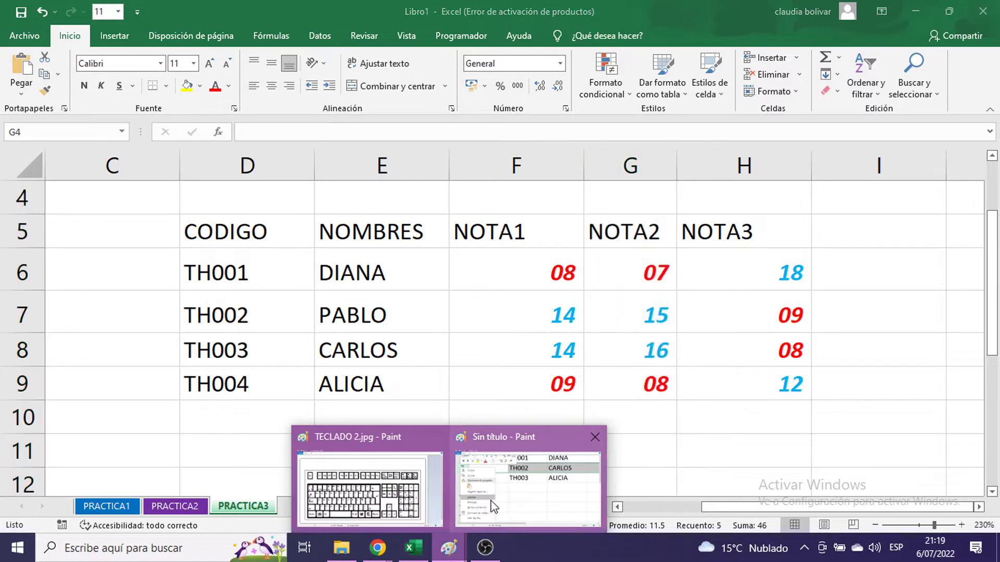
left_click(490, 500)
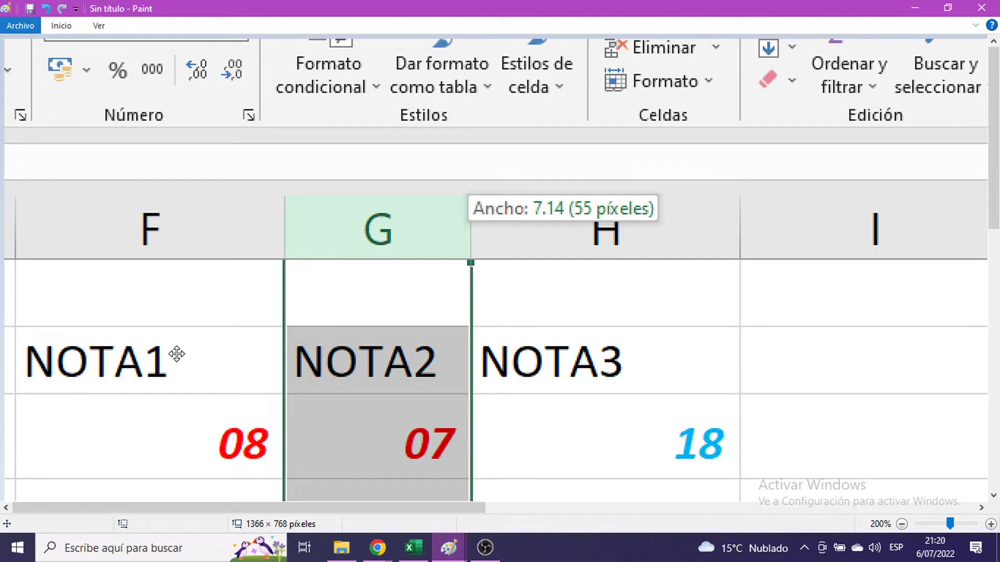
left_click(919, 7)
- Select the non-adjacent NOTA1 and NOTA3 header cells together
left_click(486, 224)
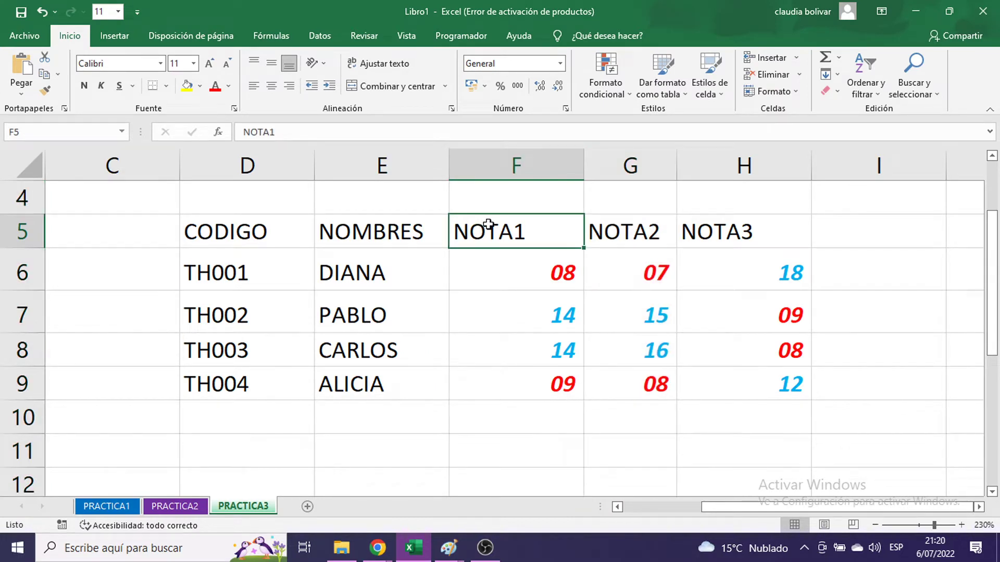
left_click(745, 241, "ctrl")
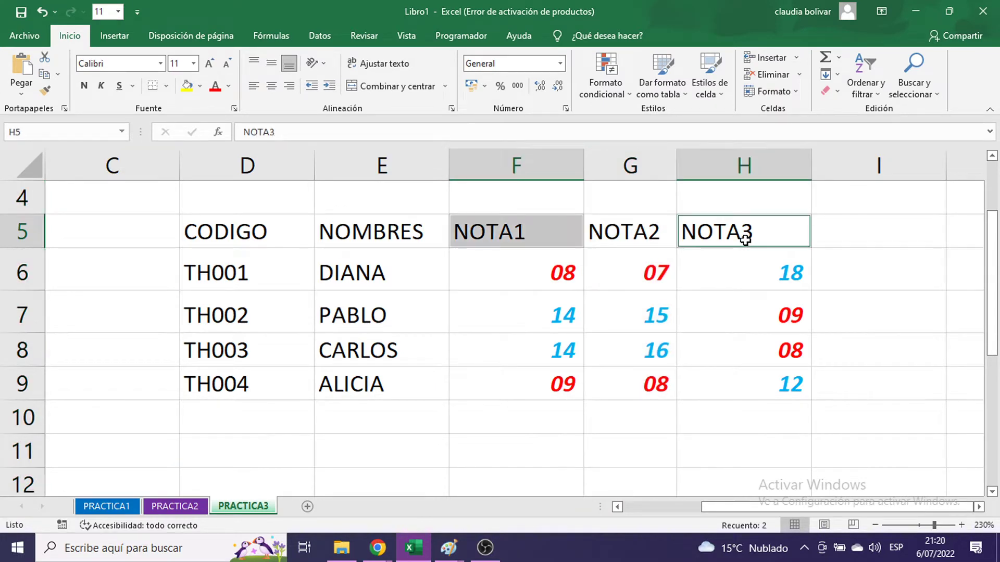
- Switch to TECLADO 2.jpg in Paint and mark the left Control key with a short vertical stroke, then return to Excel
mouse_move(442, 551)
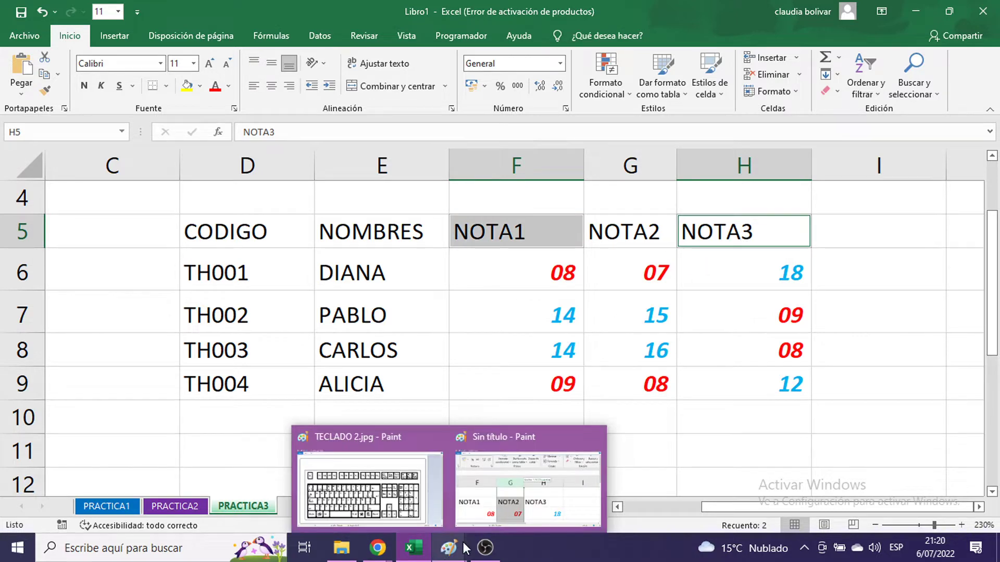
left_click(370, 486)
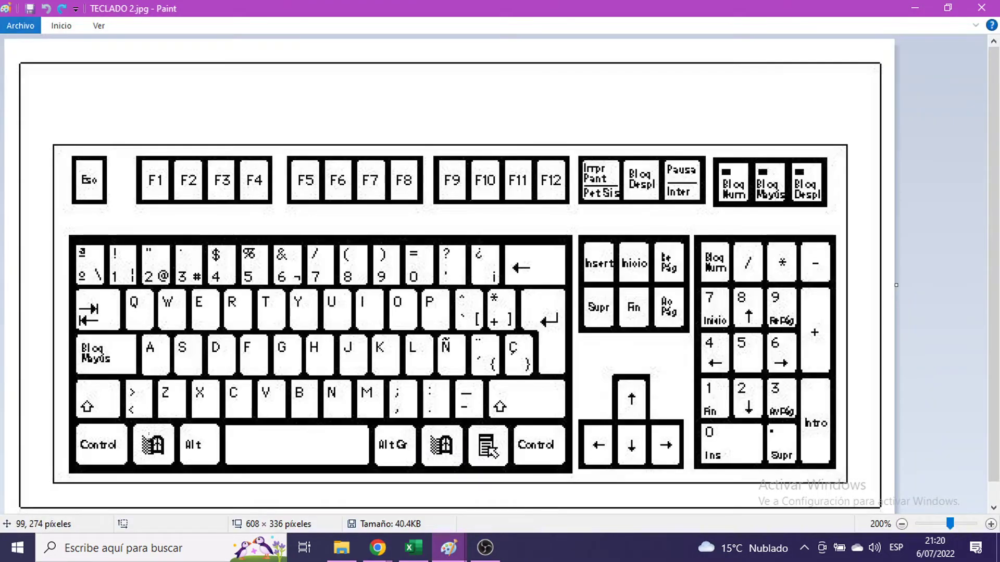
left_click(482, 552)
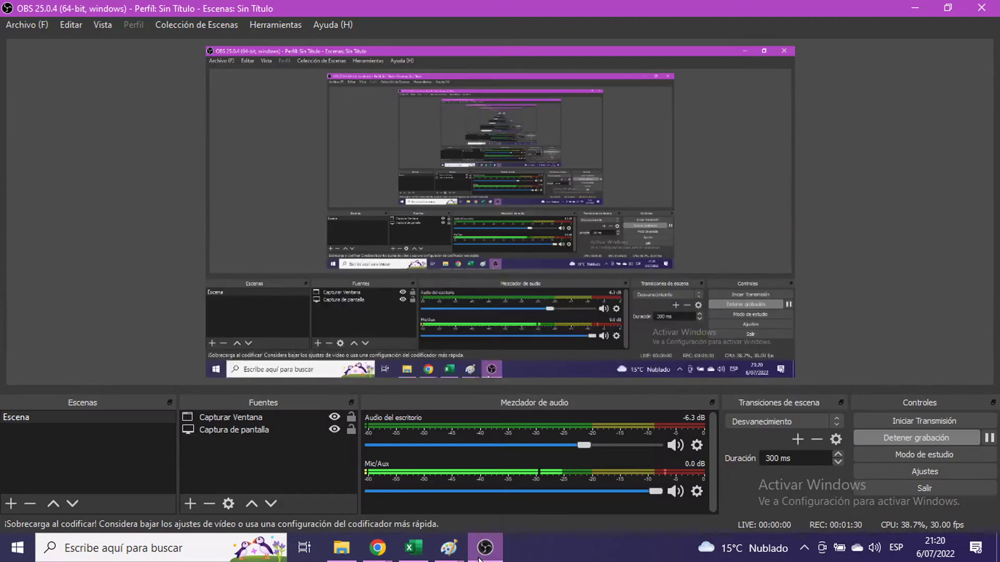
left_click(478, 559)
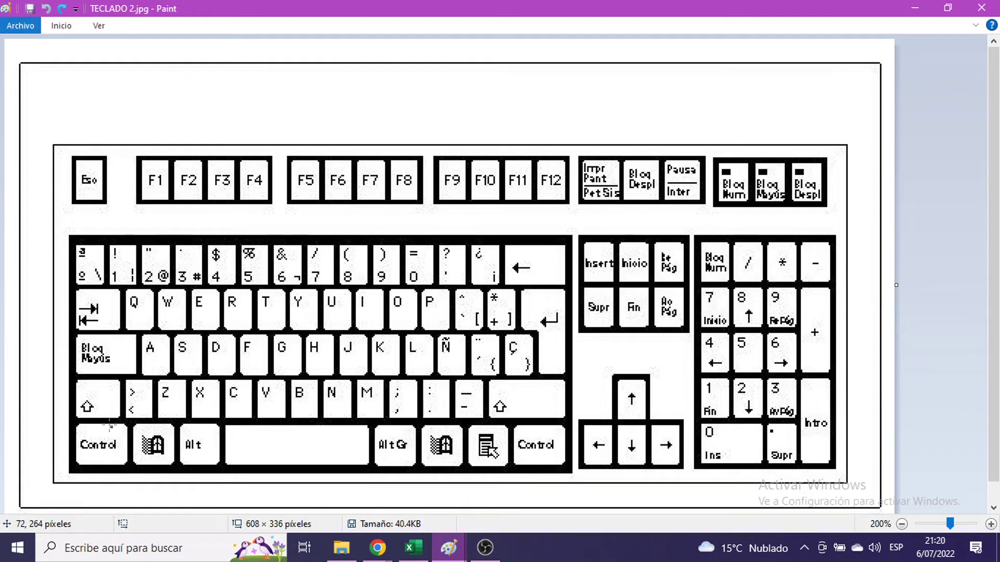
left_click_drag(109, 425, 109, 454)
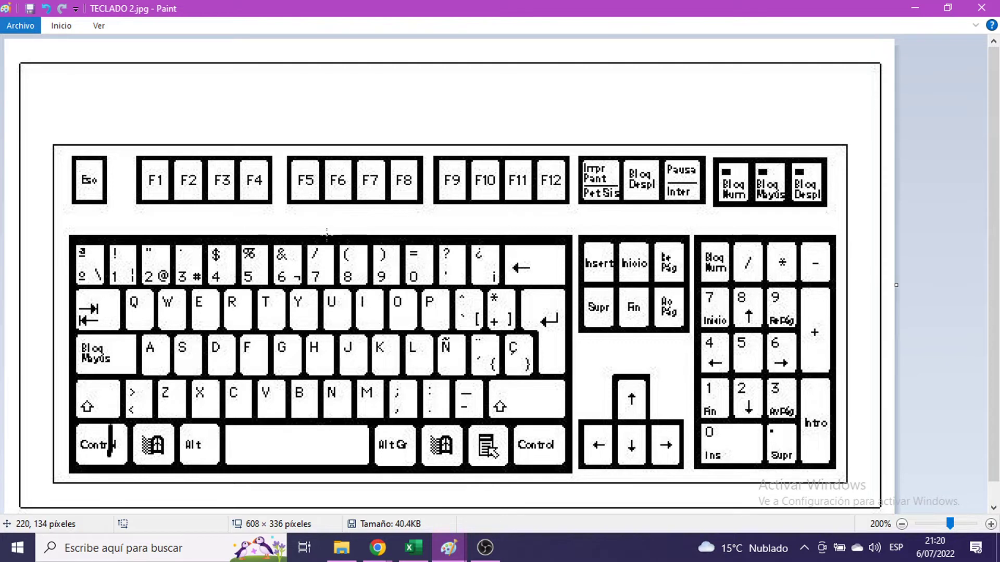
left_click(916, 7)
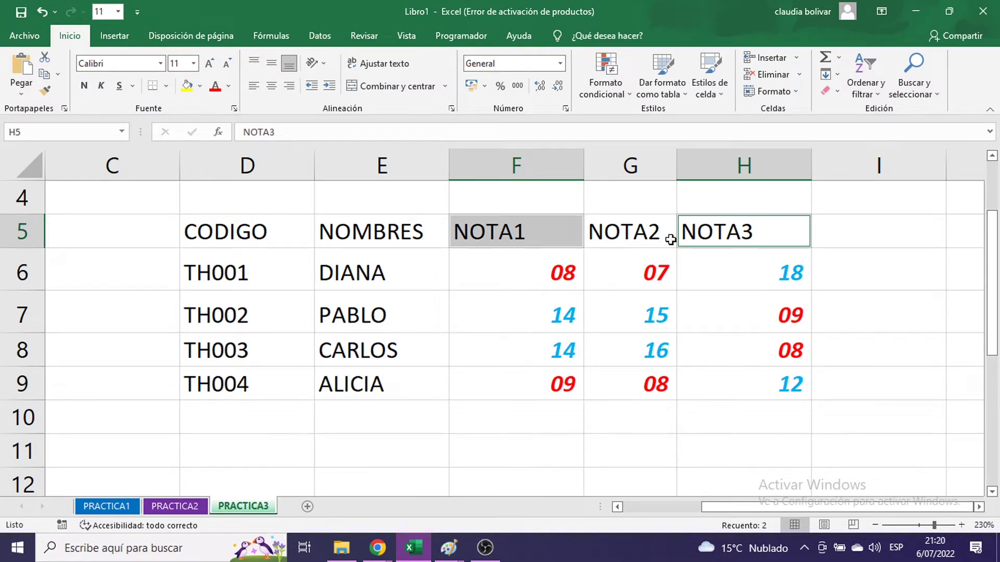
- Select header cells F5 and H5 together, leaving out NOTA2 between them
left_click(696, 240)
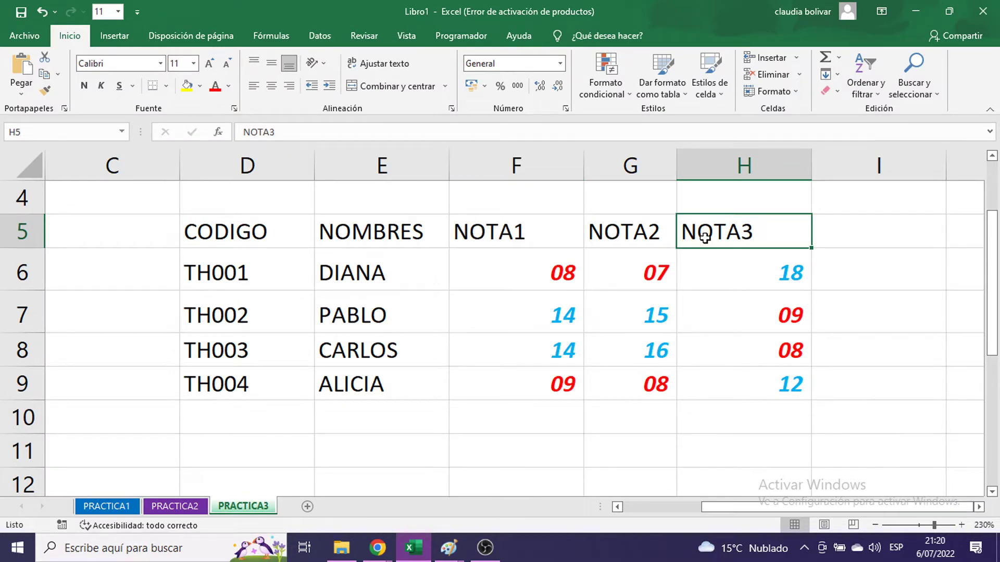
left_click(517, 236)
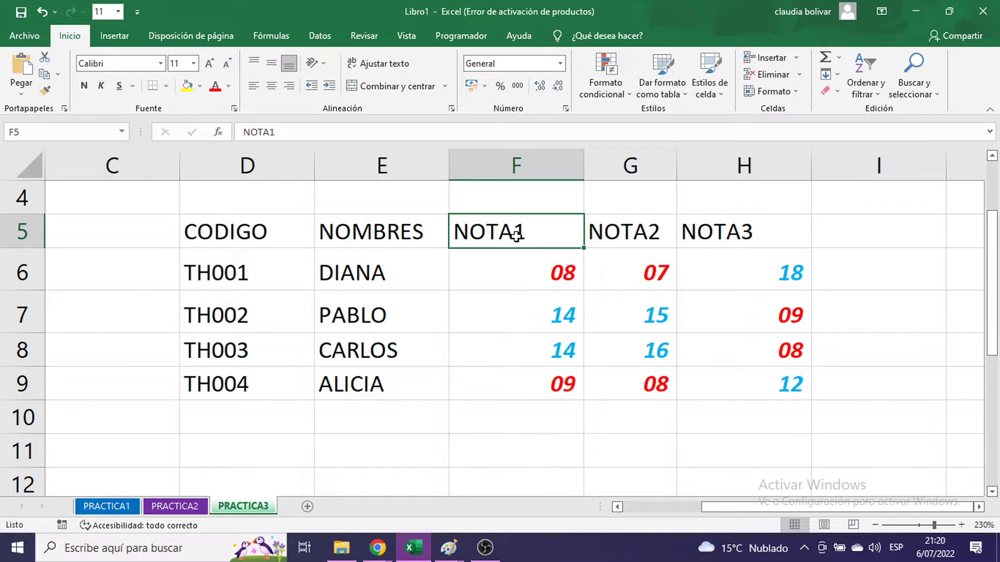
left_click(697, 238, "ctrl")
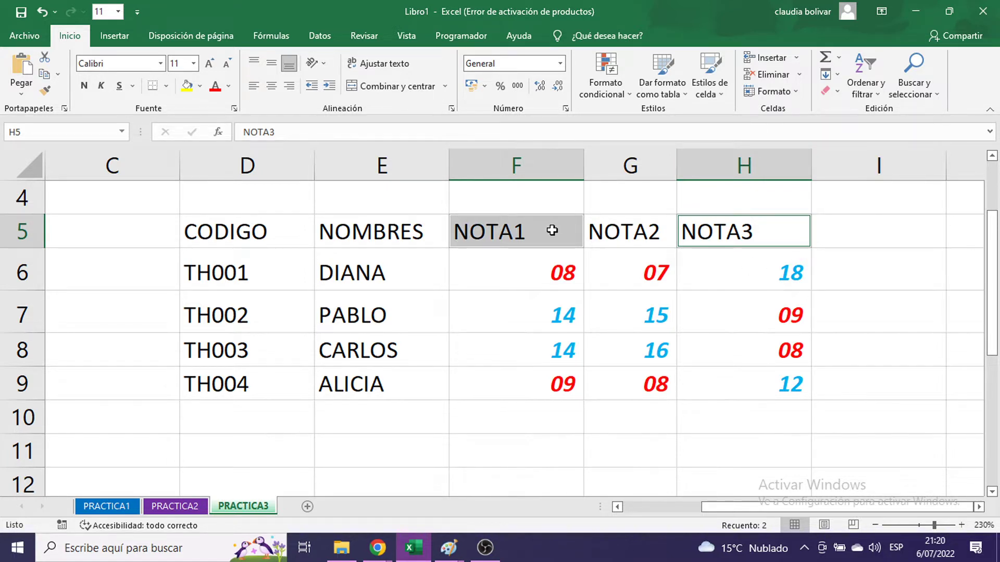
- Paste a screenshot of the open cell Formato options into the untitled Paint picture and examine the Ancho de columna command and selected headers
left_click(791, 92)
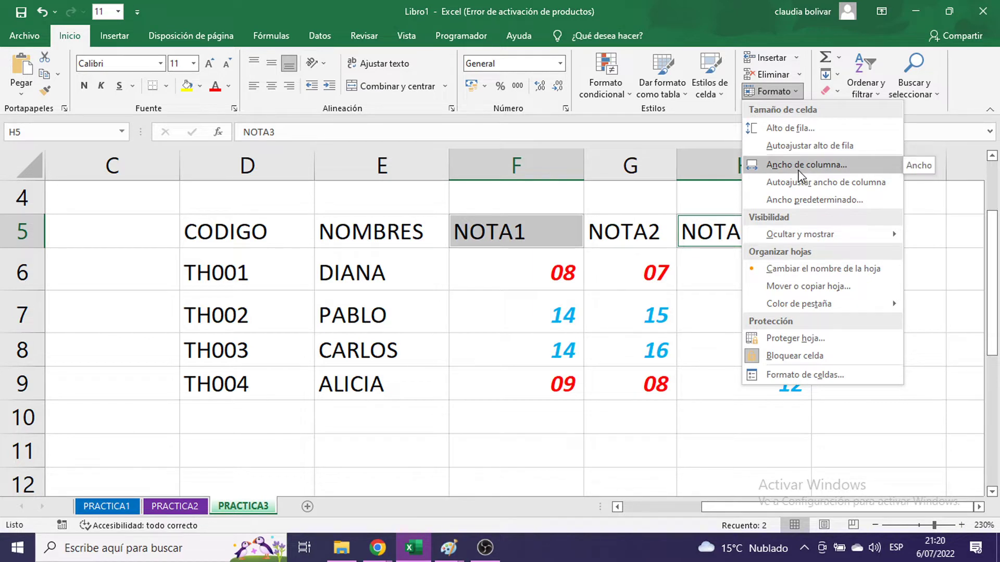
left_click(449, 547)
left_click(496, 523)
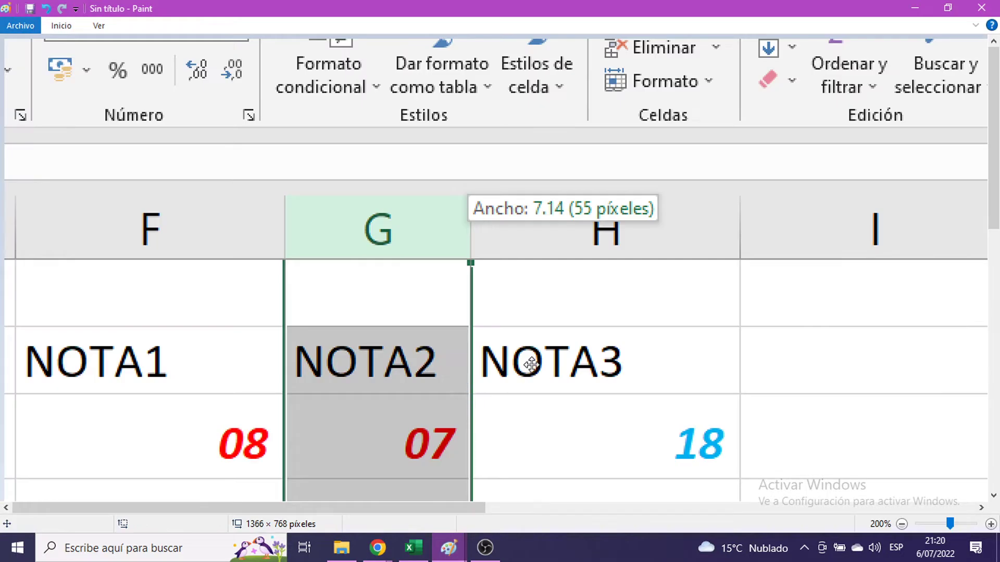
scroll(189, 265, "up", 2)
scroll(189, 265, "left", 10)
scroll(658, 411, "right", 10)
scroll(333, 425, "up", 1)
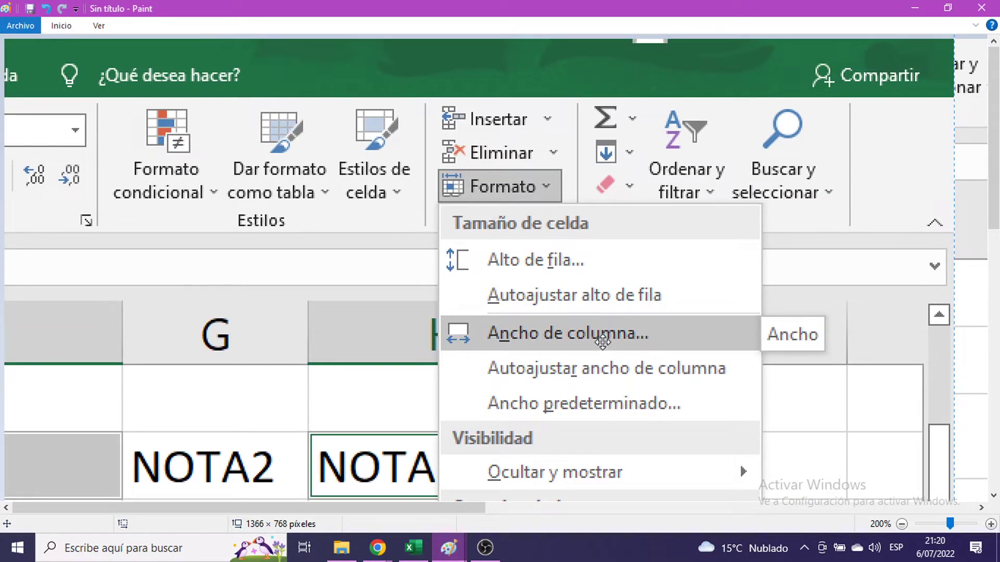
scroll(569, 334, "down", 2)
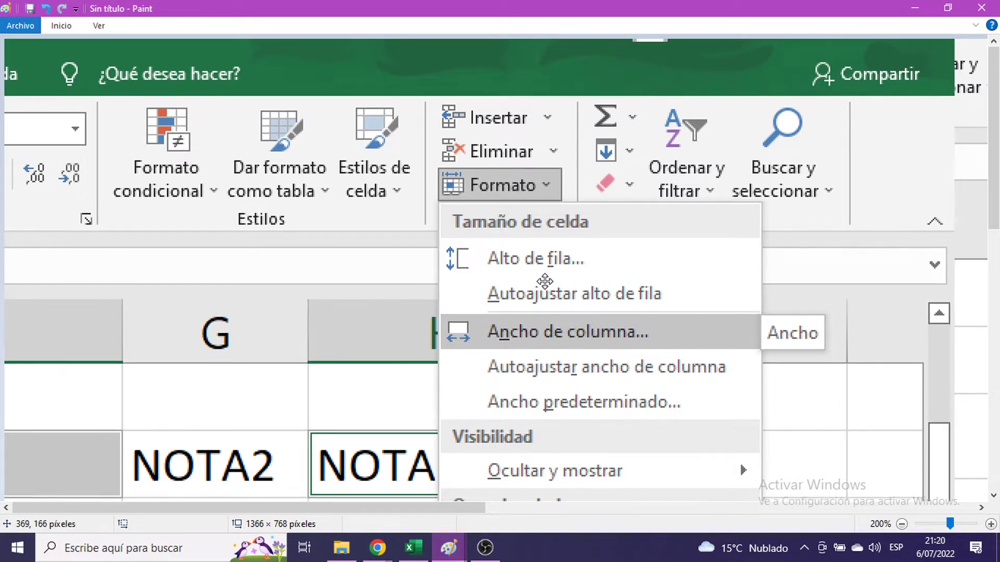
scroll(625, 308, "left", 3)
scroll(704, 274, "down", 2)
scroll(703, 274, "left", 1)
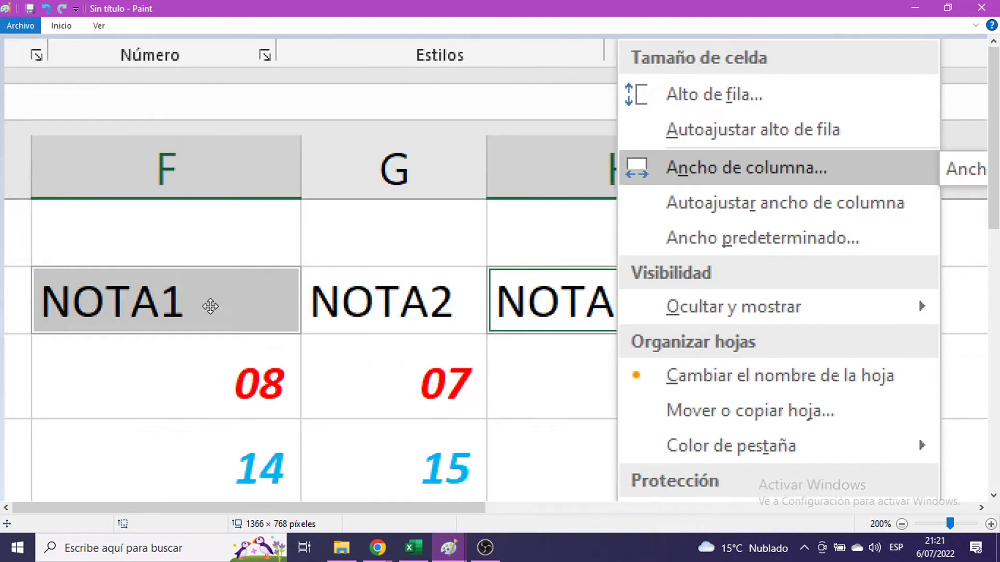
scroll(677, 218, "up", 5)
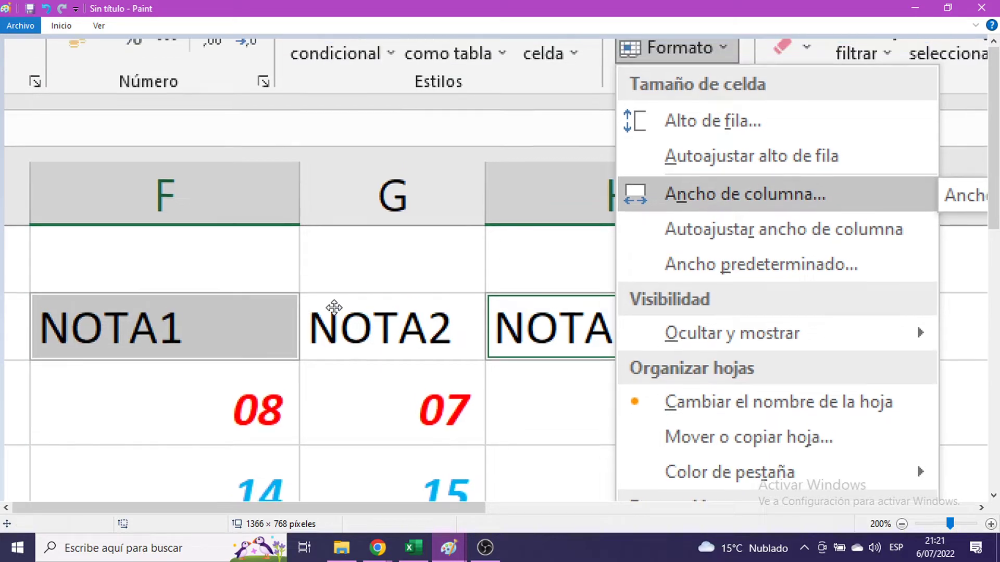
scroll(627, 238, "right", 3)
scroll(574, 249, "right", 3)
scroll(574, 249, "up", 1)
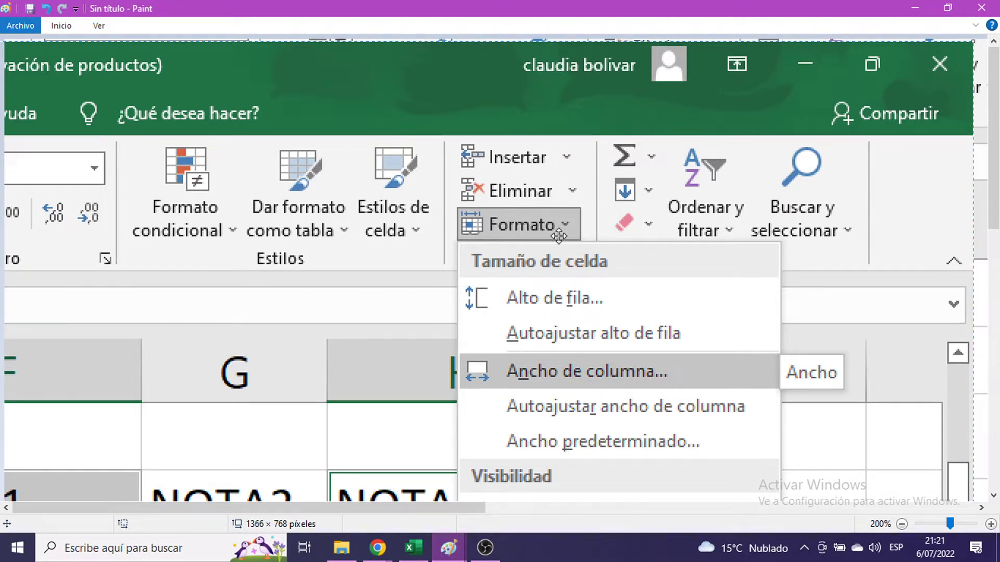
- Return to the worksheet and enter 7.14 as the Ancho de columna value for the selected NOTA1 and NOTA3 columns
left_click(902, 7)
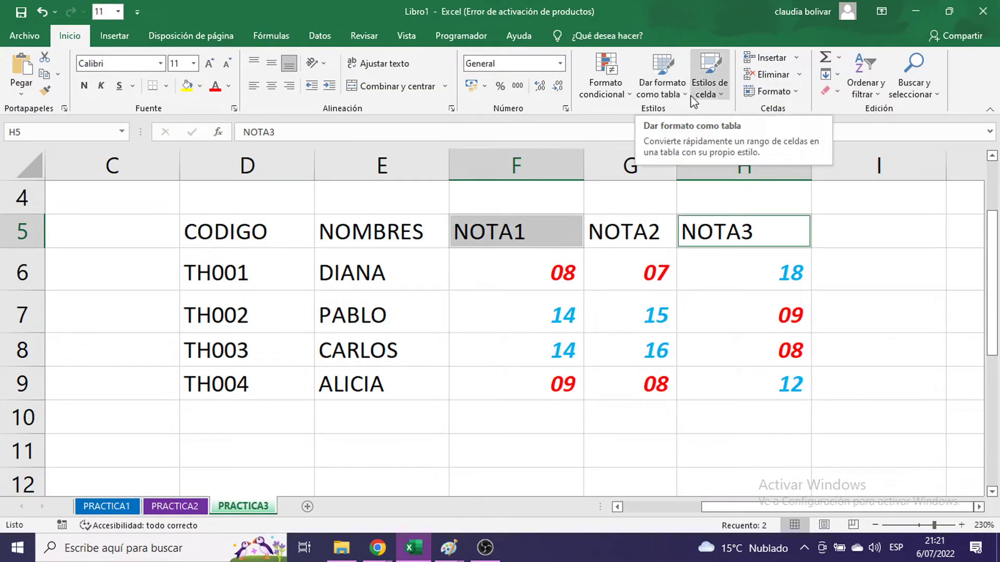
left_click(783, 94)
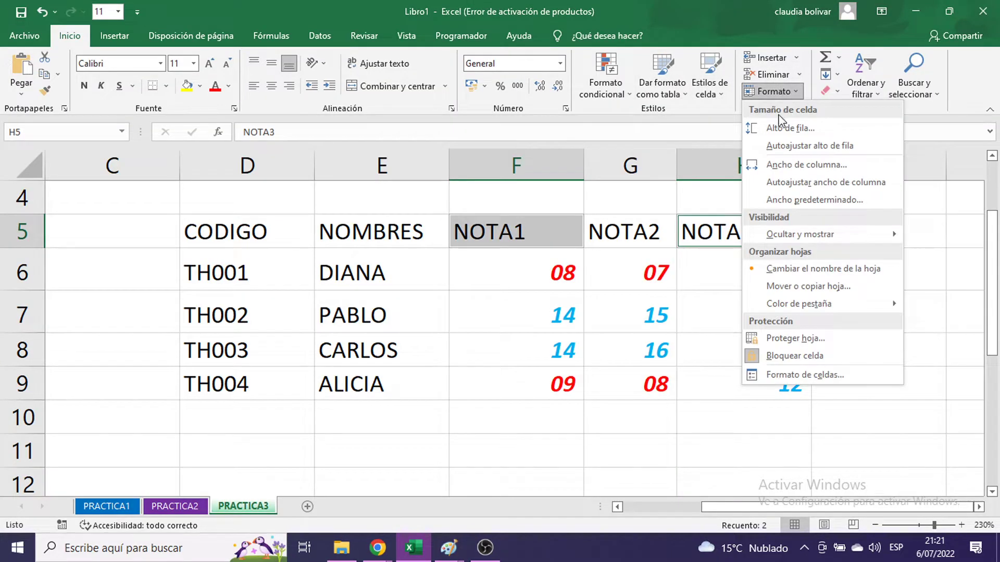
left_click(780, 165)
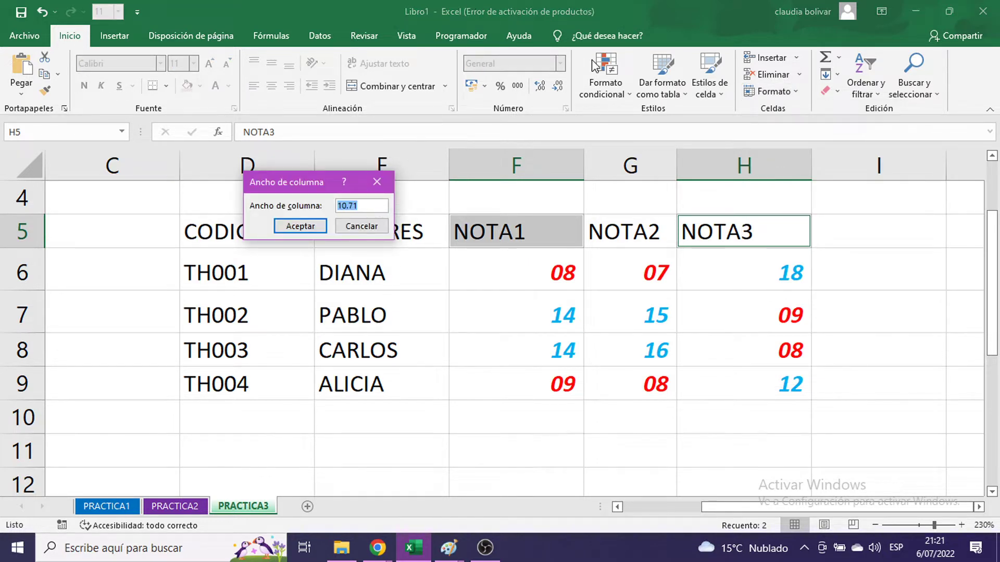
type("7.14")
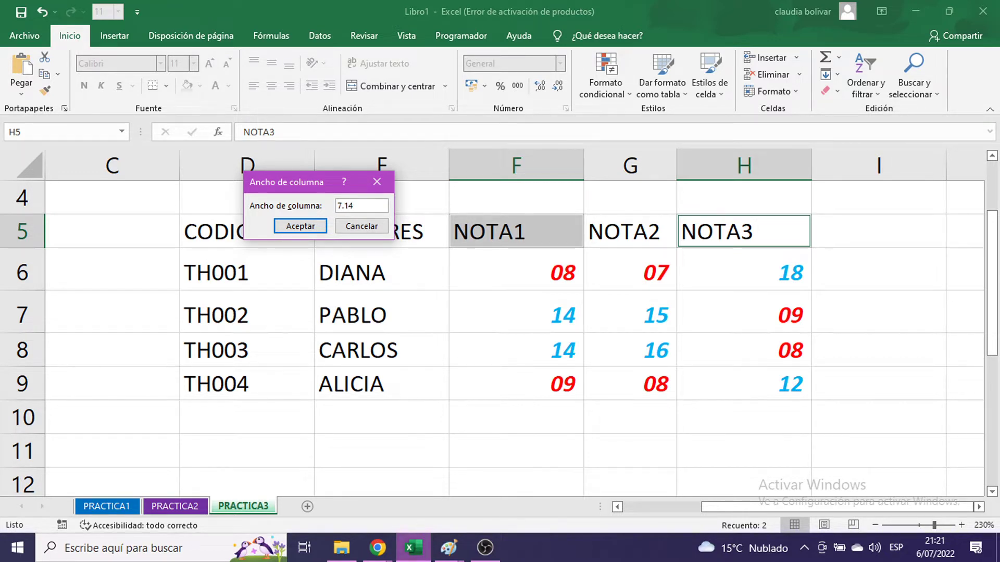
- Paste the screenshot of the Ancho de columna dialog into the untitled Paint picture and move it so the dialog is in view
mouse_move(459, 559)
left_click(493, 492)
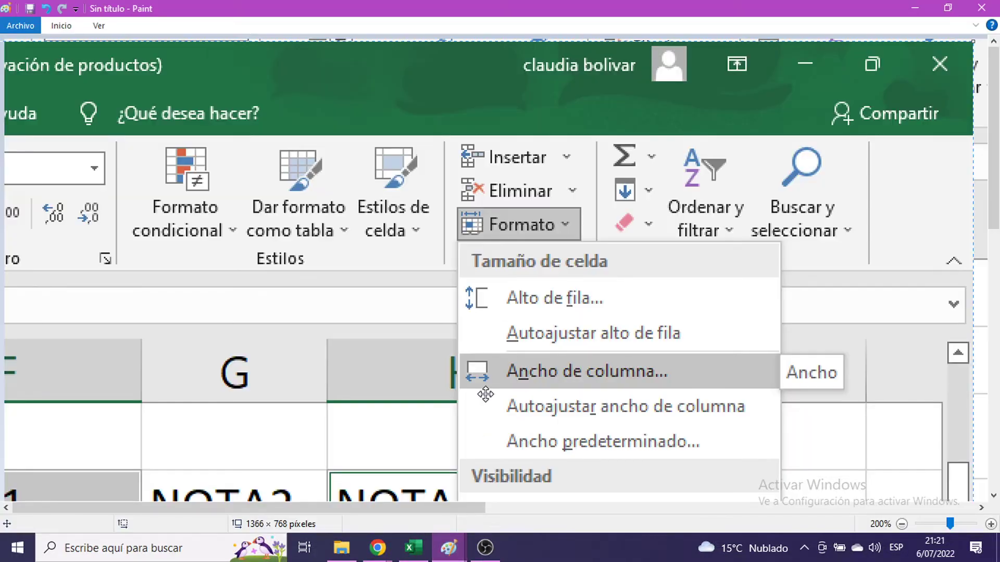
key("ctrl+v")
left_click_drag(486, 303, 363, 56)
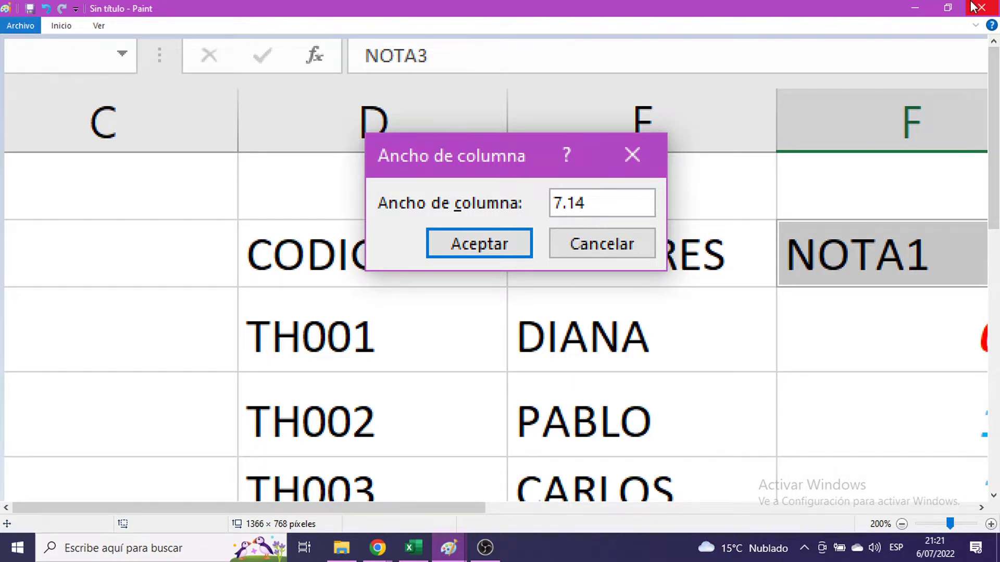
- Return to the worksheet and apply the 7.14 column width to the selected NOTA1 and NOTA3 columns
left_click(919, 9)
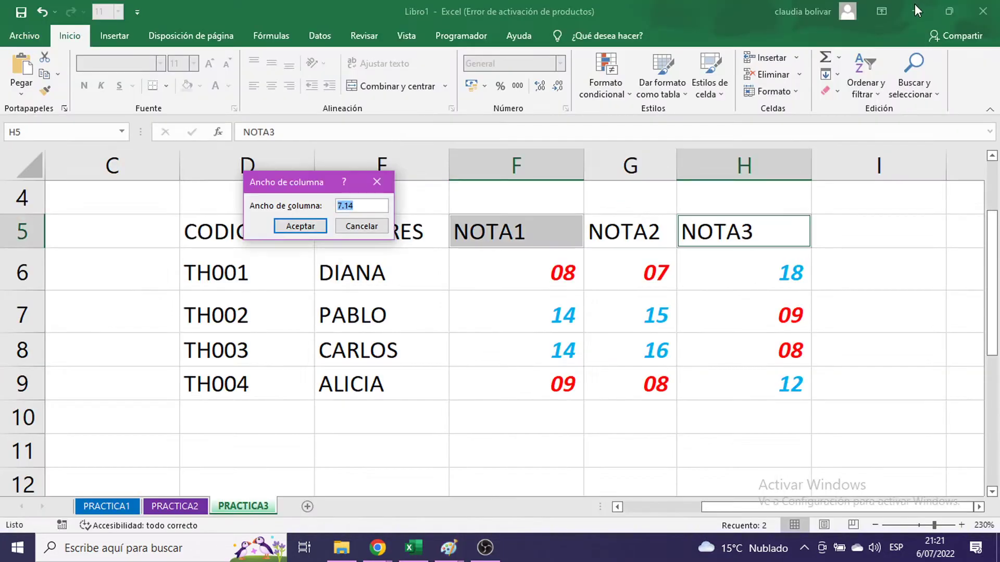
left_click(305, 226)
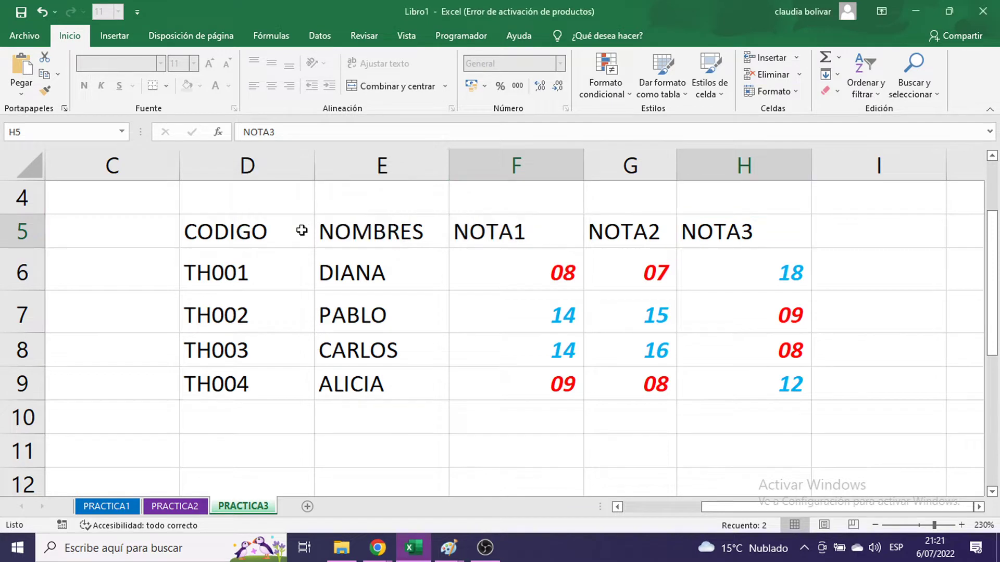
left_click(770, 286)
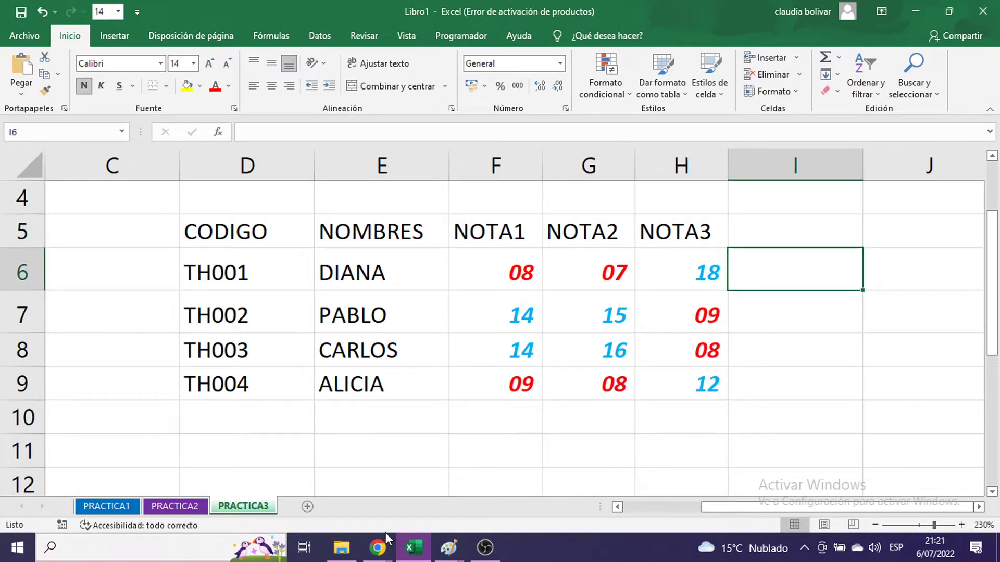
left_click(451, 551)
left_click(510, 511)
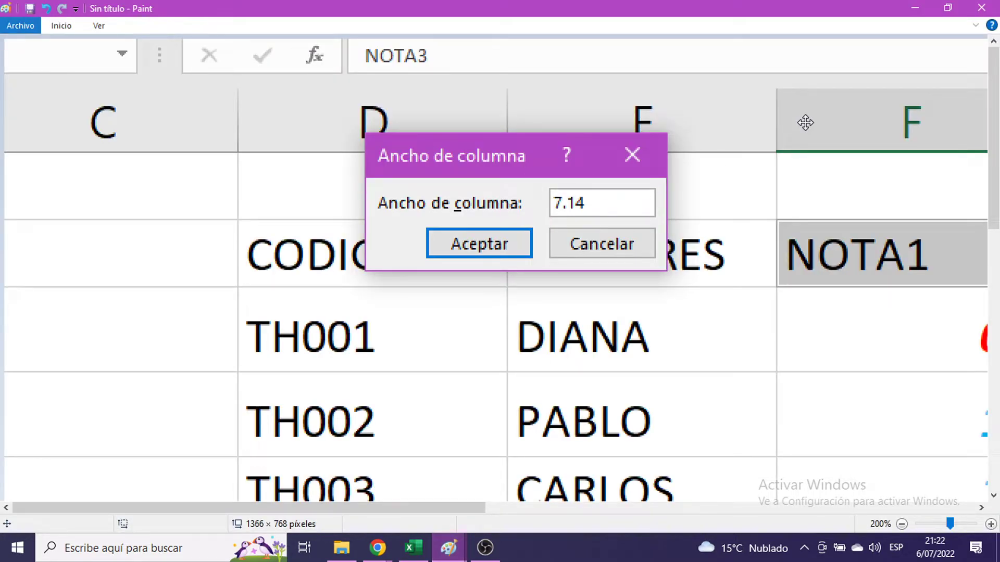
left_click(916, 7)
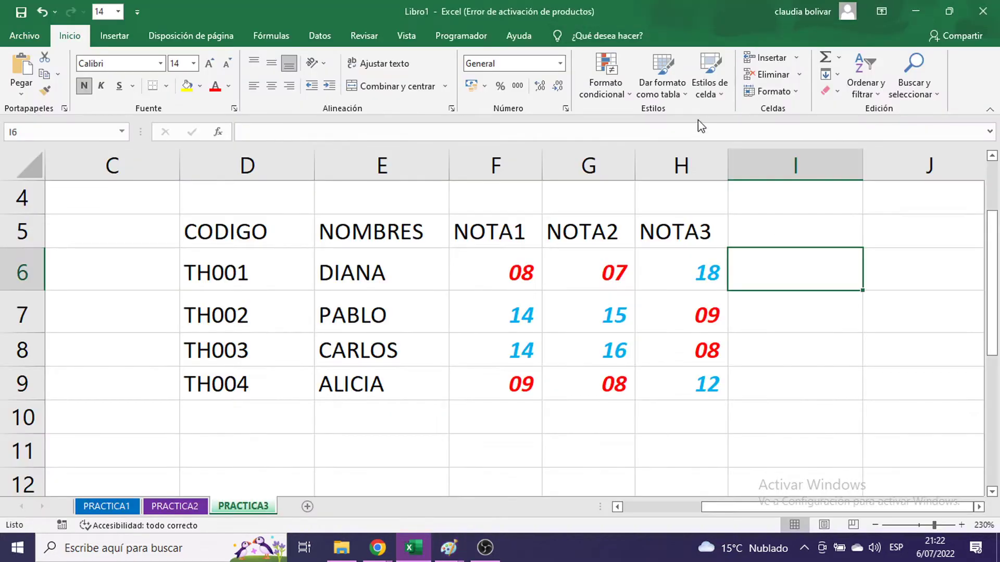
- Paste a screenshot of the open cell Formato options into the untitled Paint picture and examine the list down to Formato de celdas
left_click(781, 93)
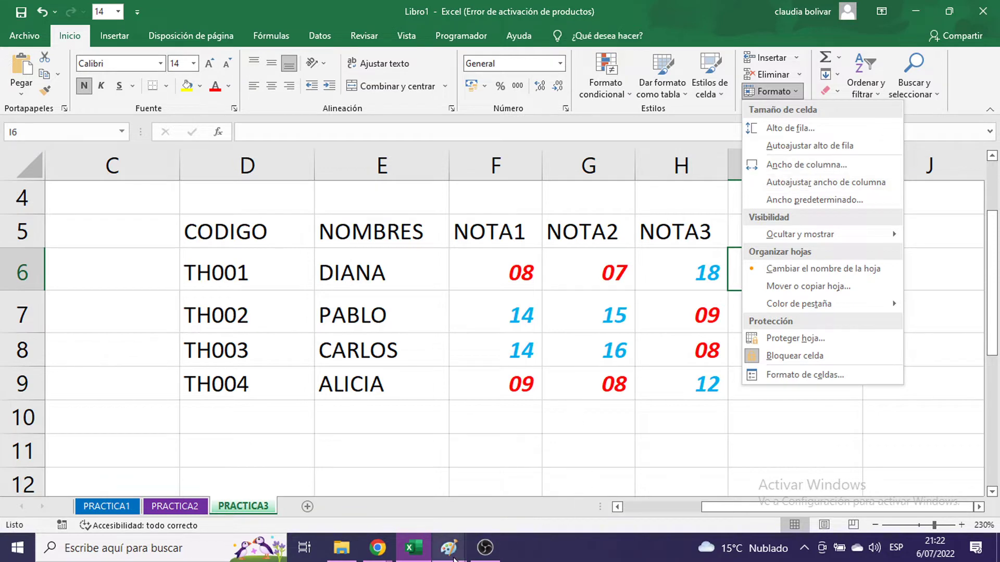
mouse_move(454, 558)
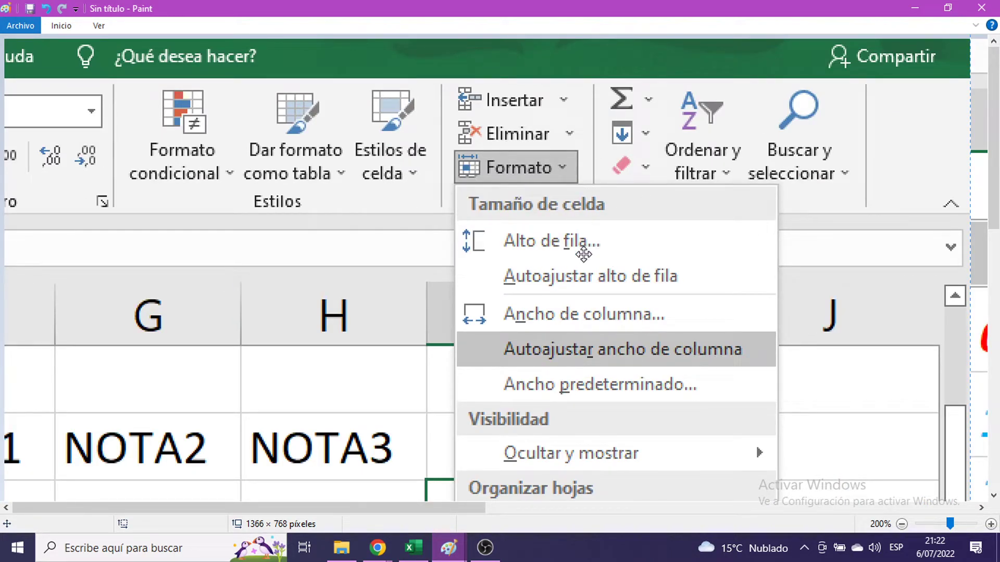
left_click_drag(583, 254, 586, 195)
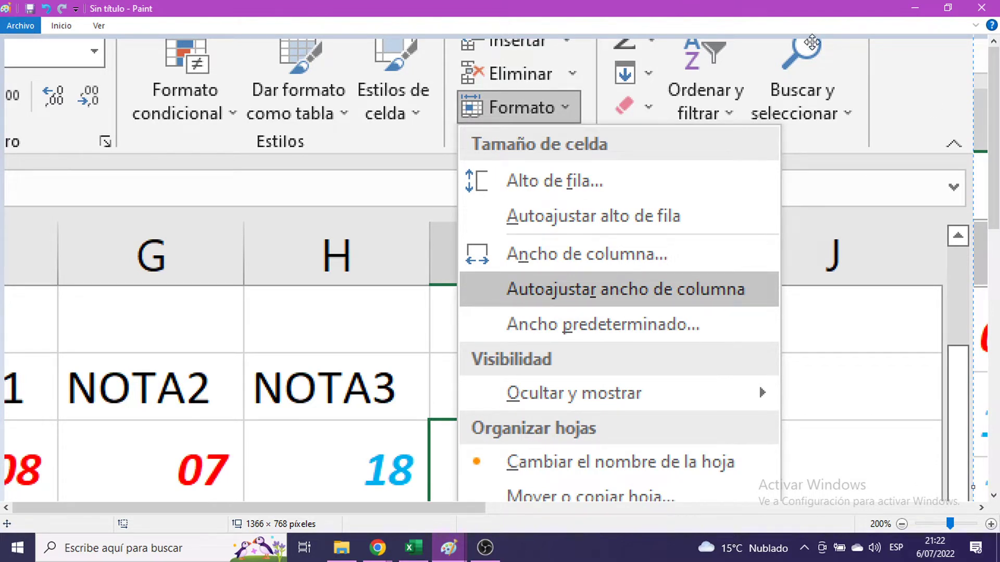
left_click_drag(627, 339, 633, 289)
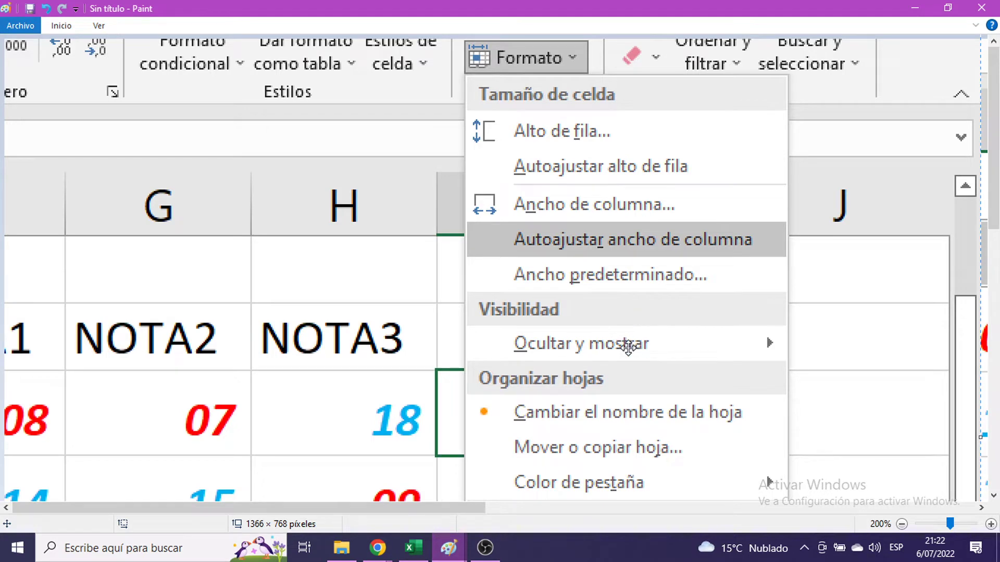
left_click_drag(625, 342, 640, 249)
left_click_drag(654, 294, 656, 221)
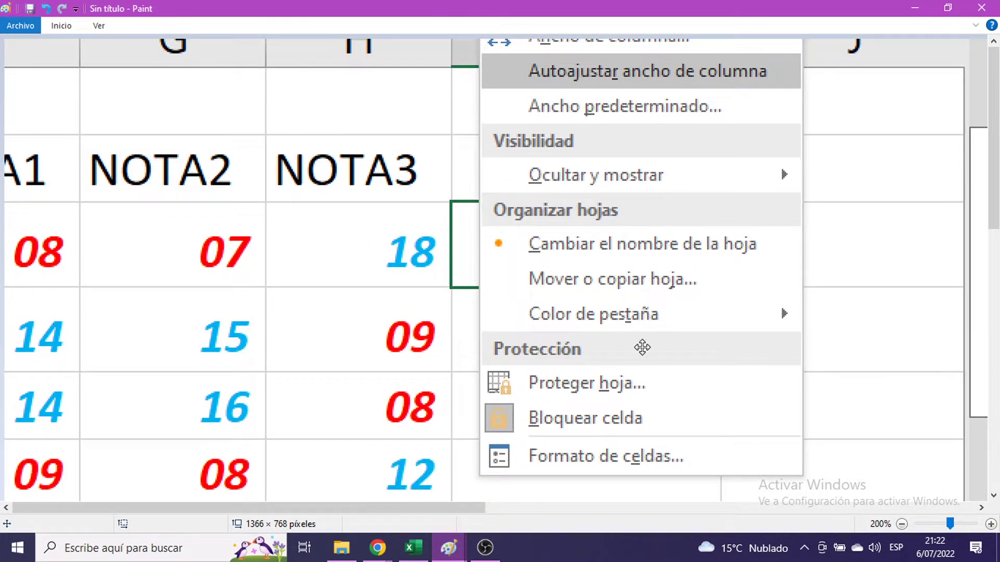
left_click_drag(642, 347, 651, 324)
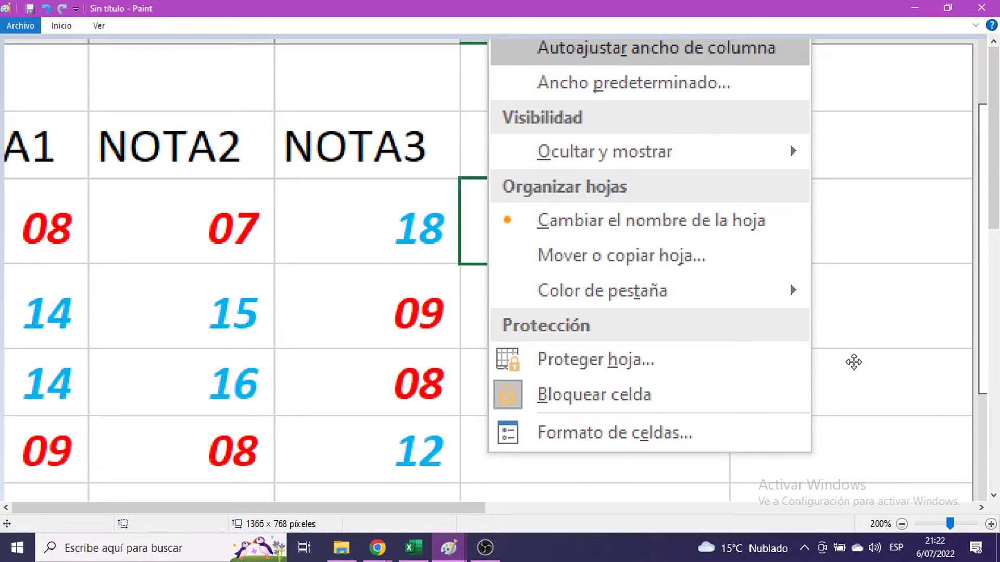
- Return to the worksheet and center the grades in F6:H9 horizontally
left_click(925, 7)
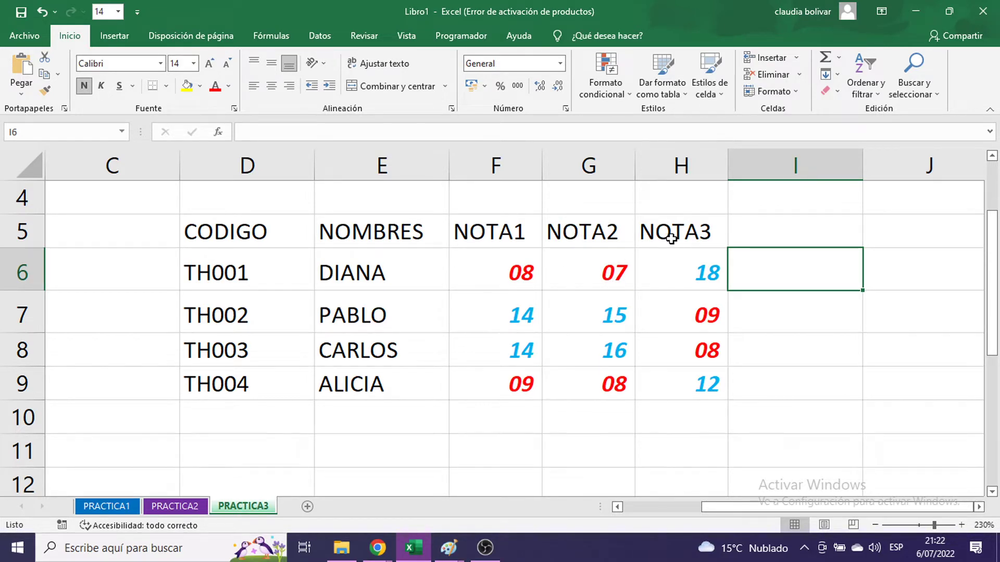
left_click(253, 235)
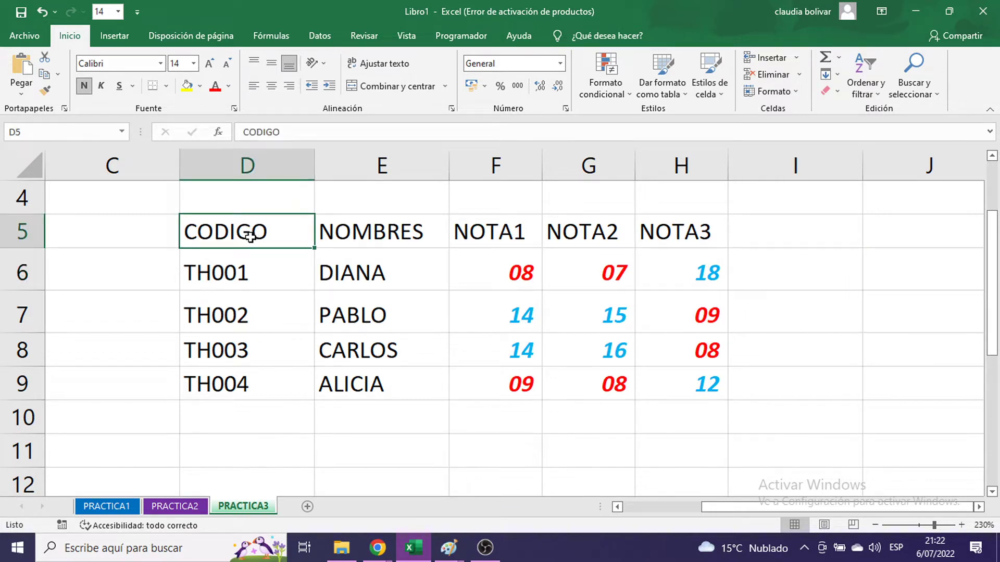
left_click(467, 268)
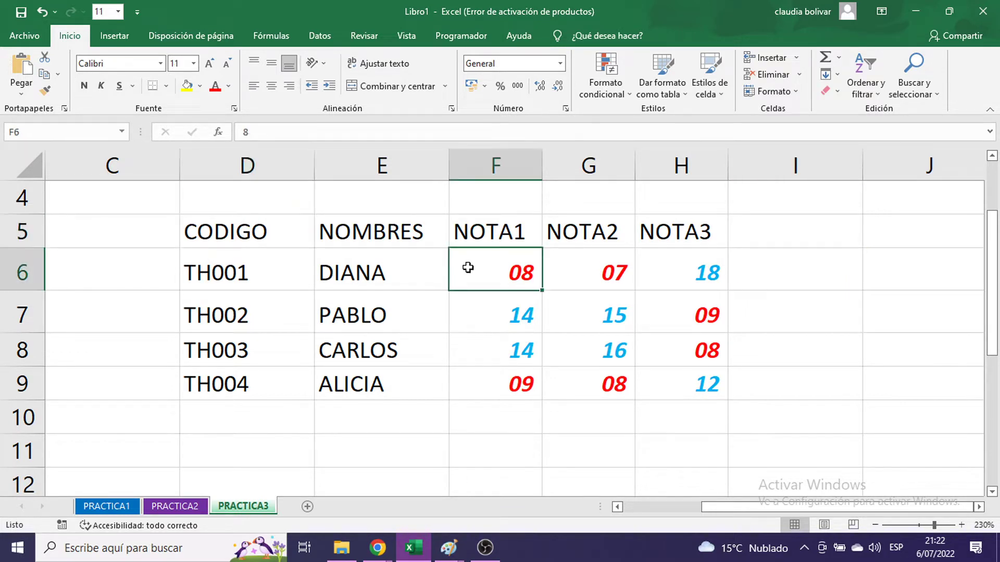
left_click_drag(469, 269, 665, 384)
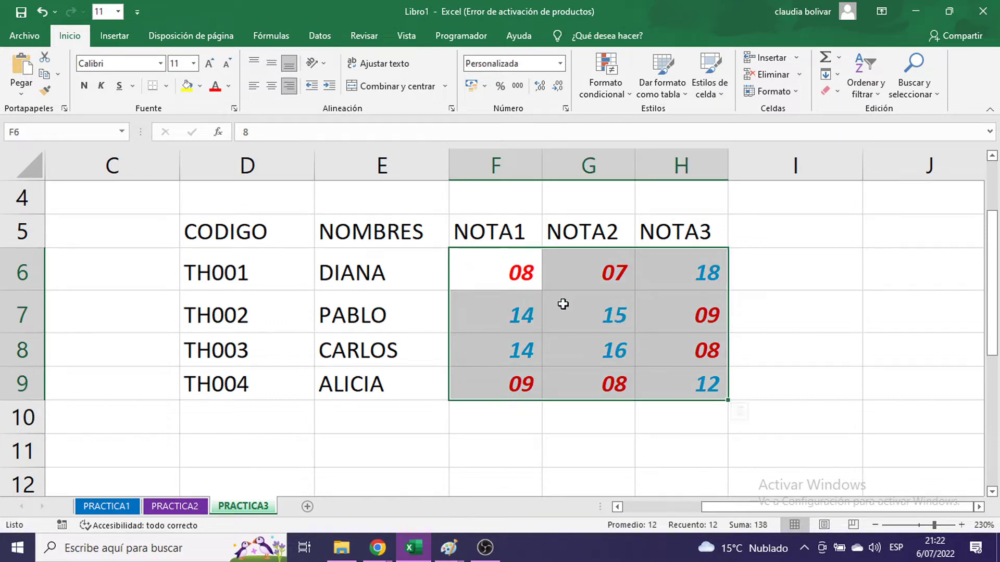
left_click_drag(517, 276, 661, 379)
left_click(273, 85)
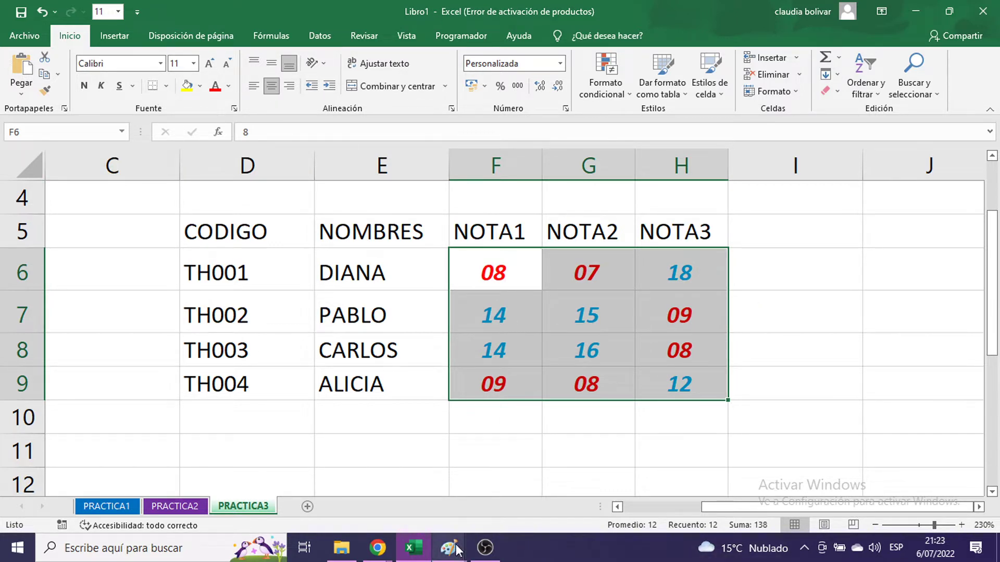
- Paste a screenshot of the centered grades into the untitled Paint picture, examine the alignment options, and return to the worksheet
mouse_move(449, 548)
left_click(516, 481)
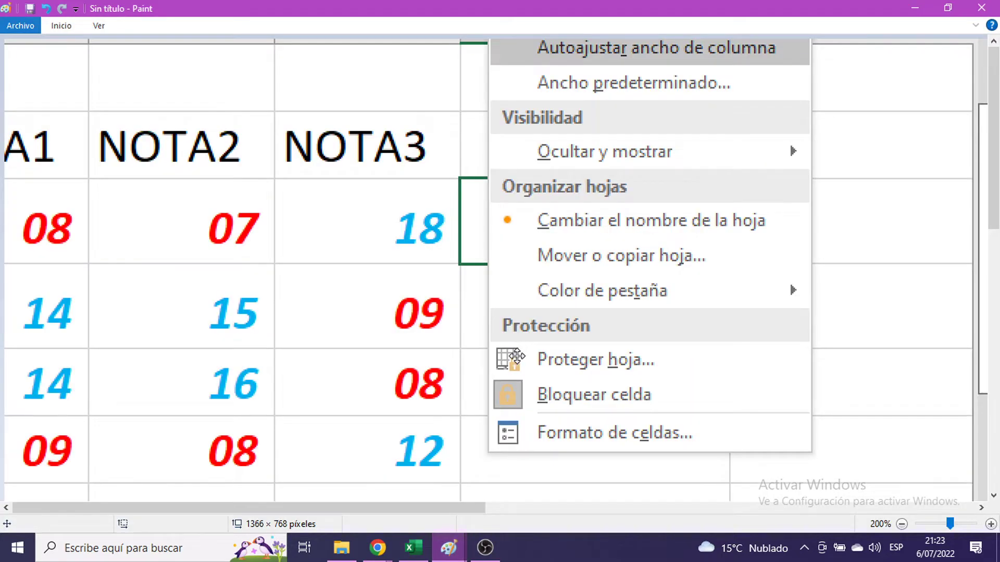
key("ctrl+v")
mouse_move(785, 335)
left_mouse_down()
mouse_move(524, 183)
mouse_move(537, 250)
mouse_move(498, 156)
mouse_move(558, 274)
mouse_move(559, 262)
mouse_move(638, 360)
mouse_move(652, 359)
left_mouse_up()
left_click(909, 7)
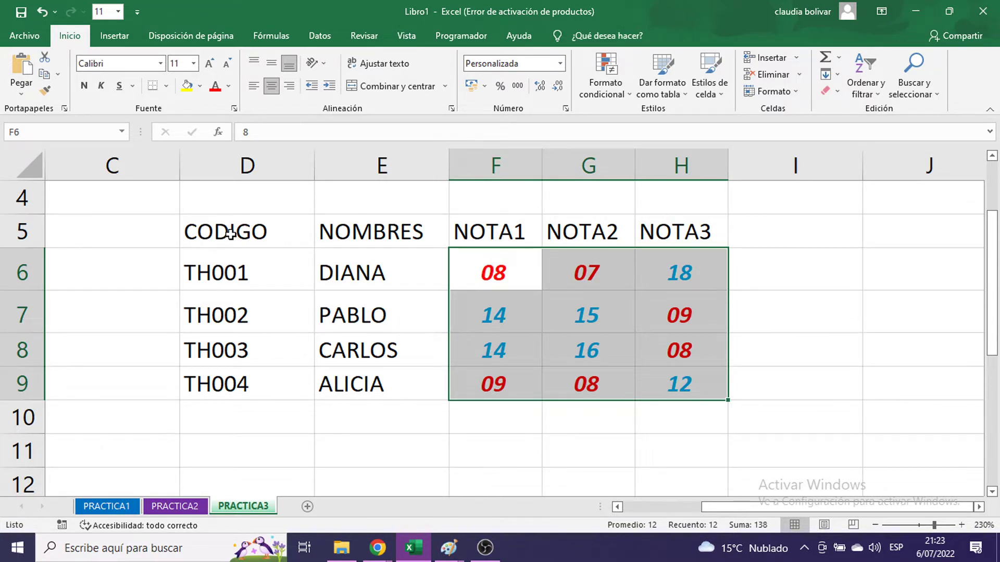
- Try applying Todos los bordes to the whole grade table D5:H9 and undo the borders
left_click_drag(231, 234, 593, 381)
left_click_drag(266, 235, 663, 392)
left_click_drag(252, 230, 645, 376)
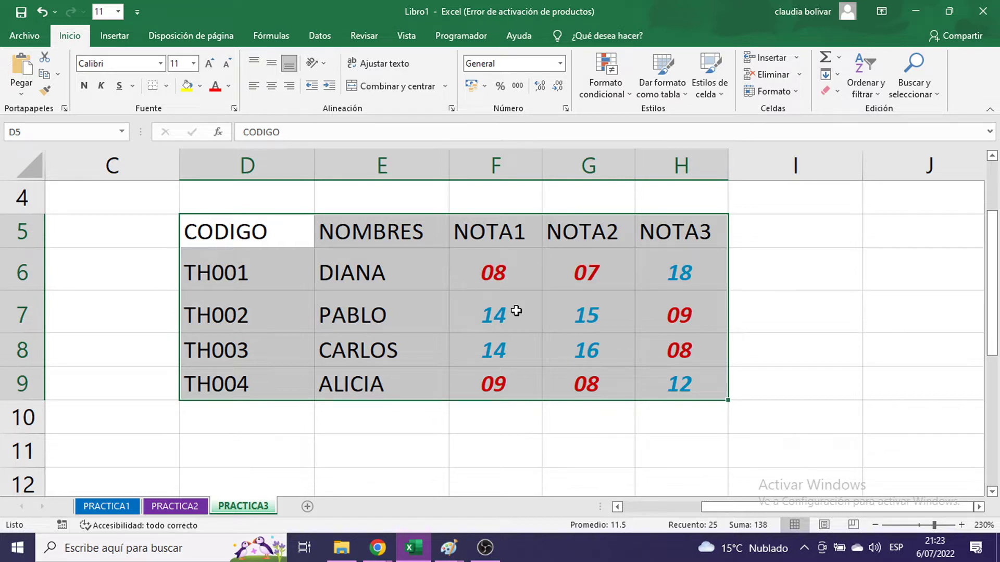
left_click(165, 87)
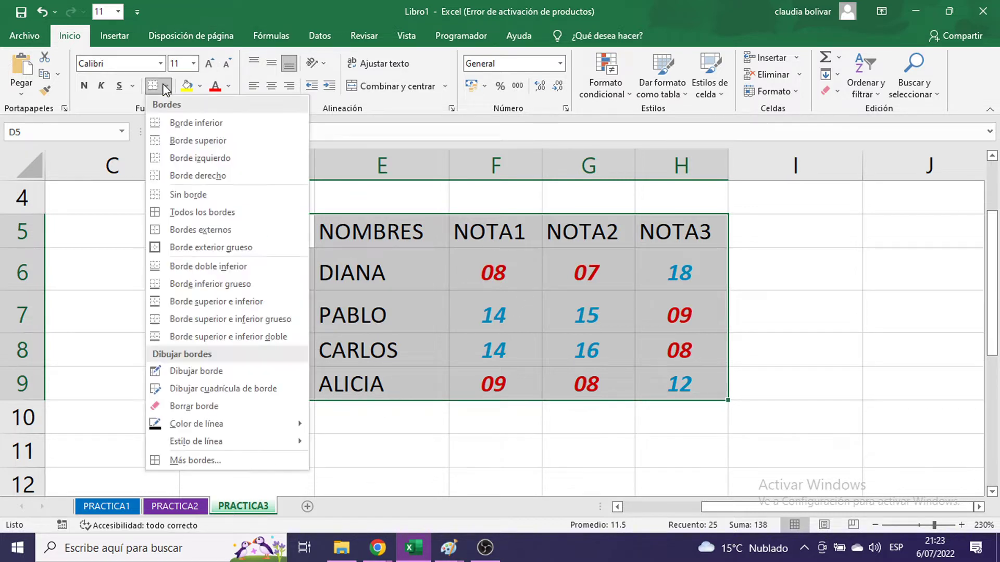
left_click(179, 213)
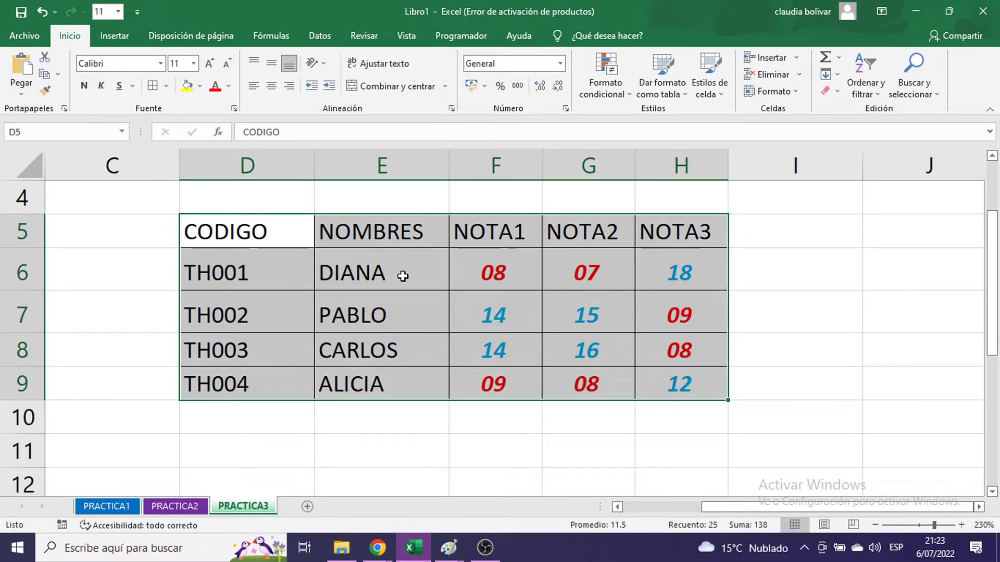
key("ctrl+z")
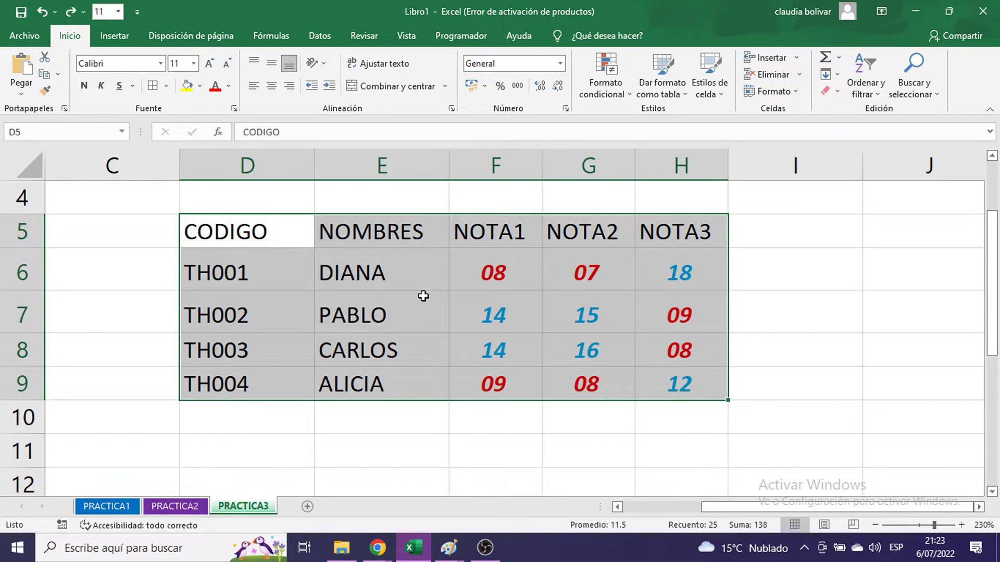
left_click(272, 40)
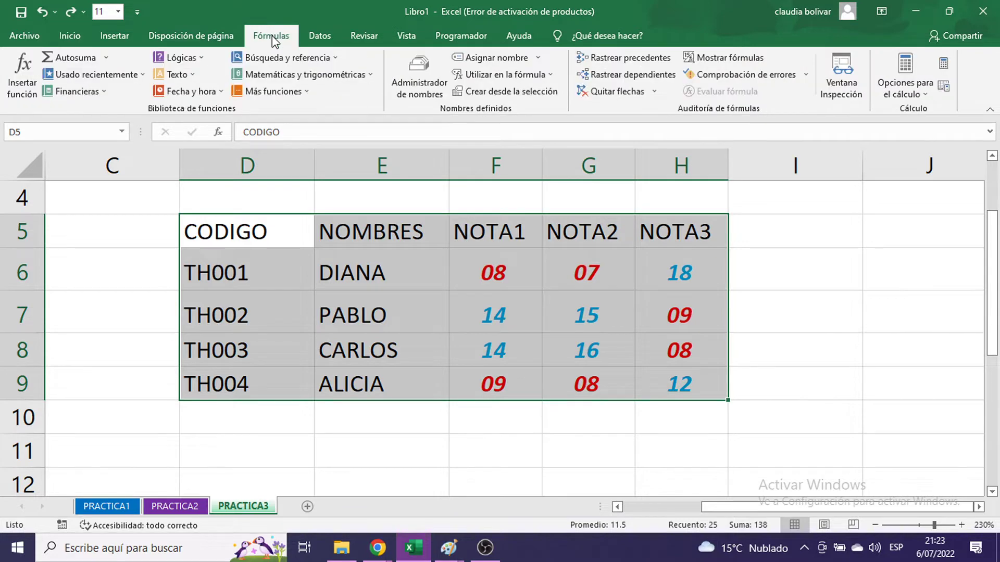
left_click(319, 40)
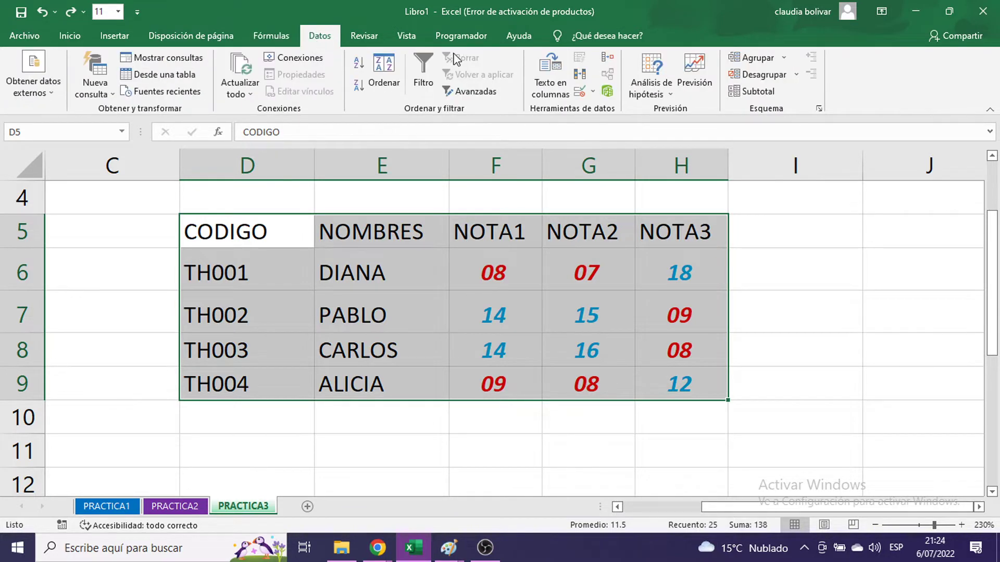
left_click(268, 39)
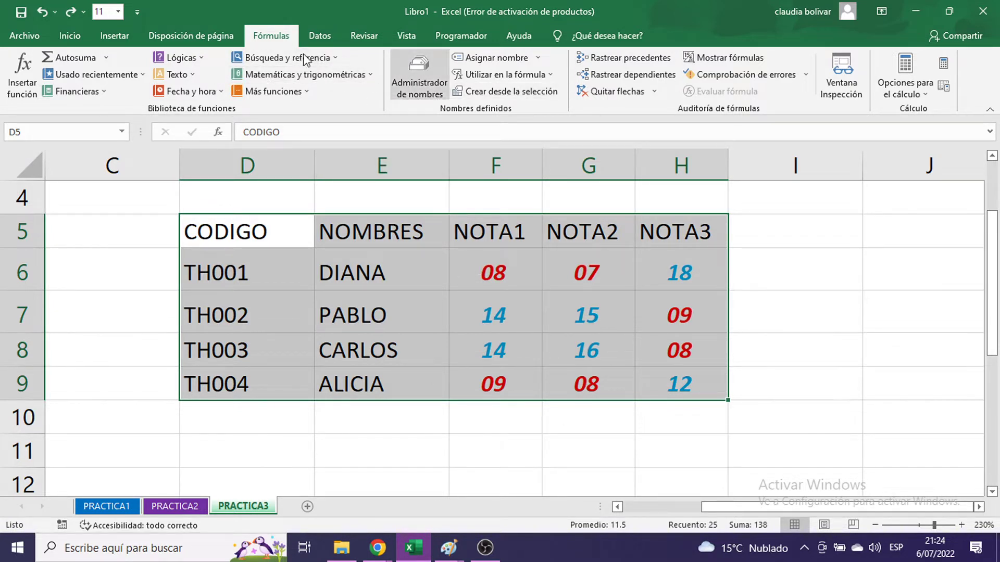
left_click(61, 33)
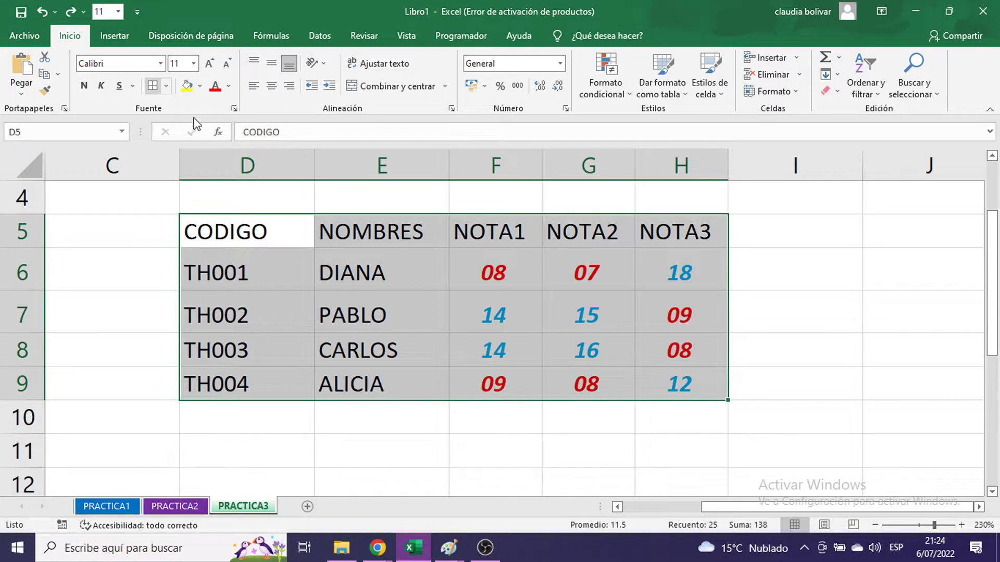
- Select the grade table D5:H9 and paste a screenshot of its open cell options into Paint, examining the Formato de celdas command
left_click(344, 284)
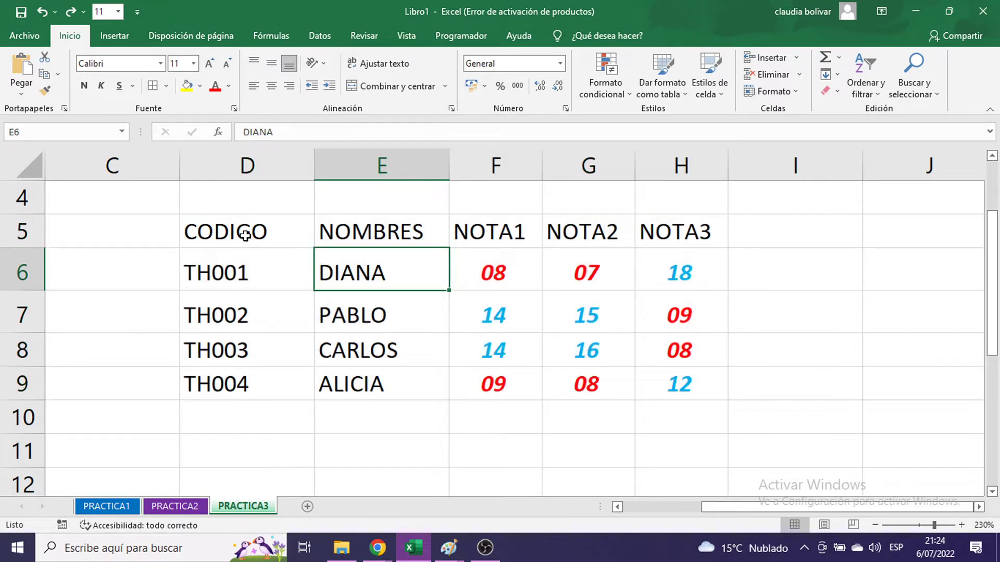
left_click_drag(245, 235, 645, 384)
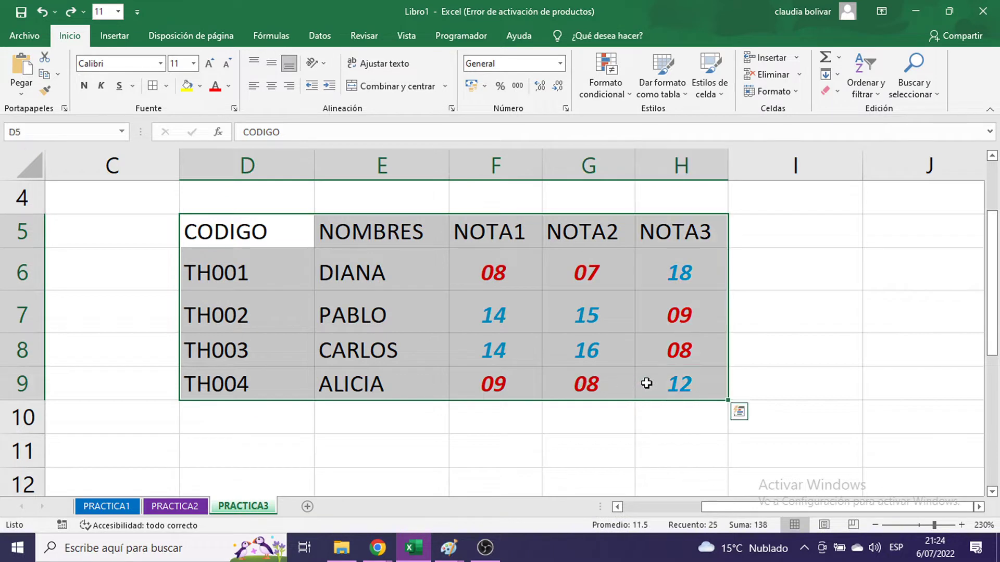
right_click(443, 306)
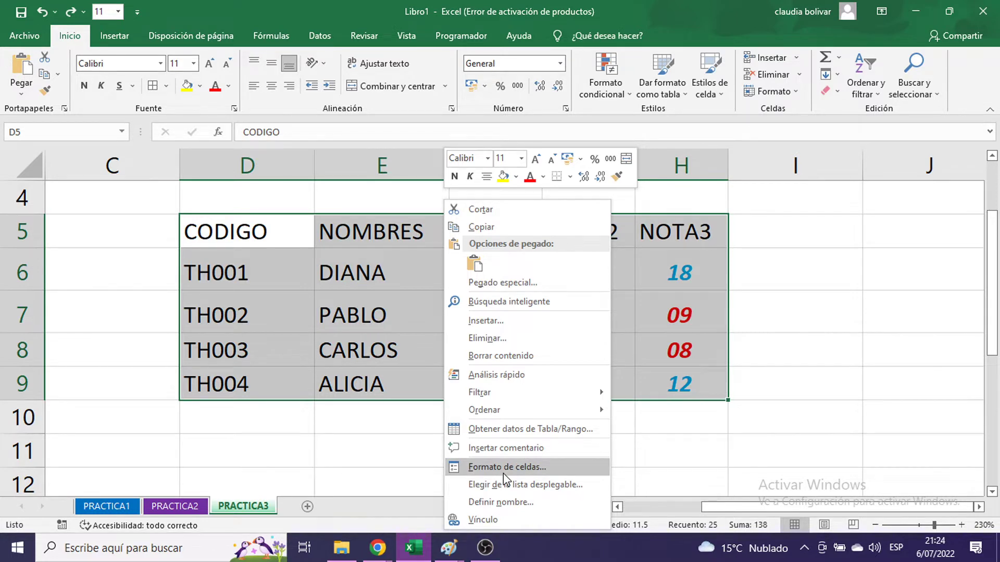
key("Escape")
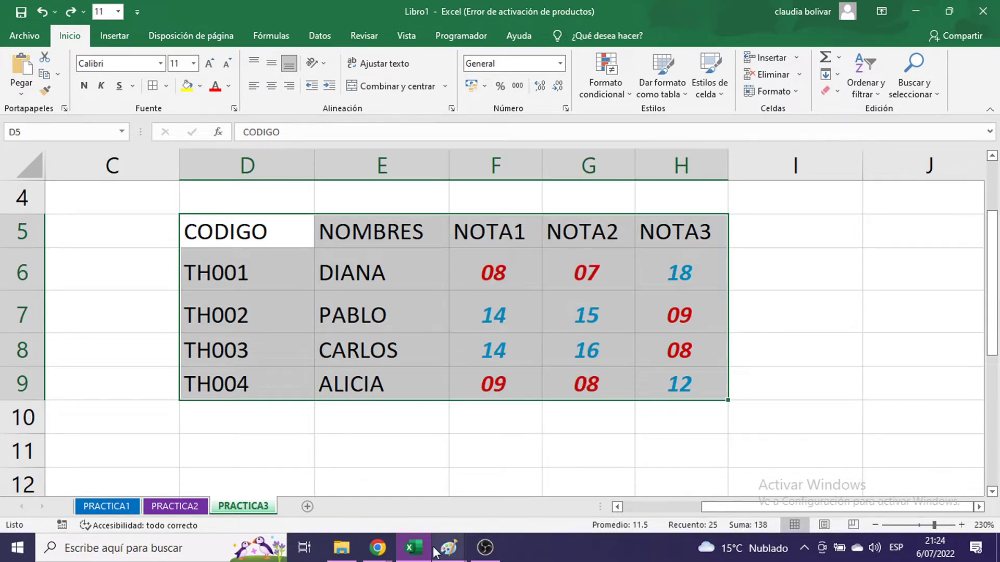
mouse_move(447, 549)
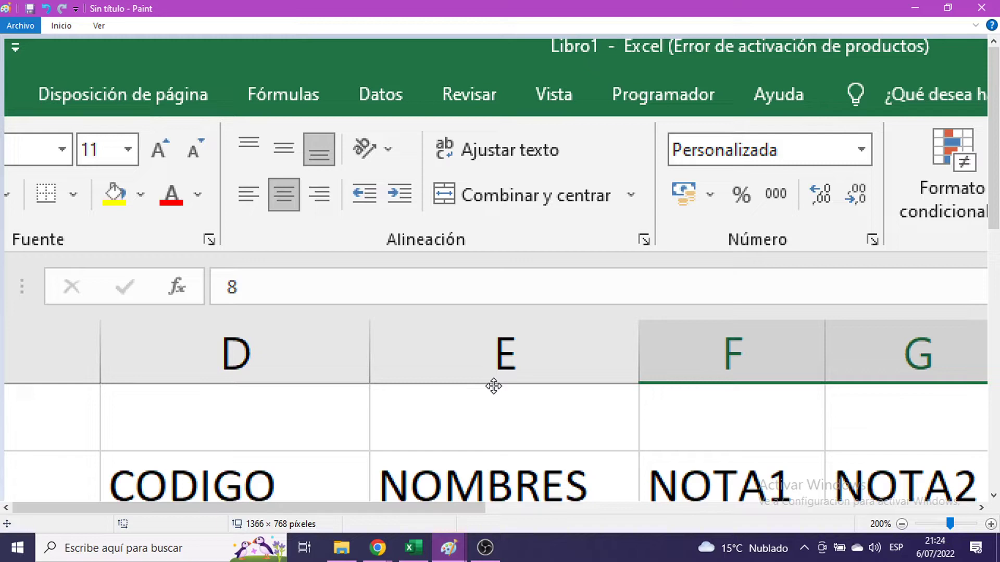
left_click(509, 492)
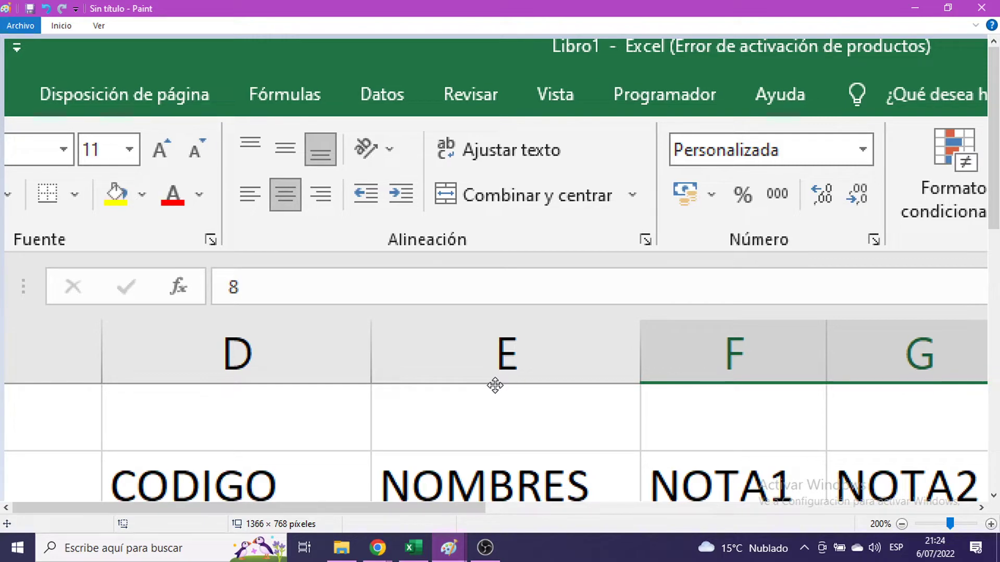
key("ctrl+v")
scroll(469, 123, "down", 2)
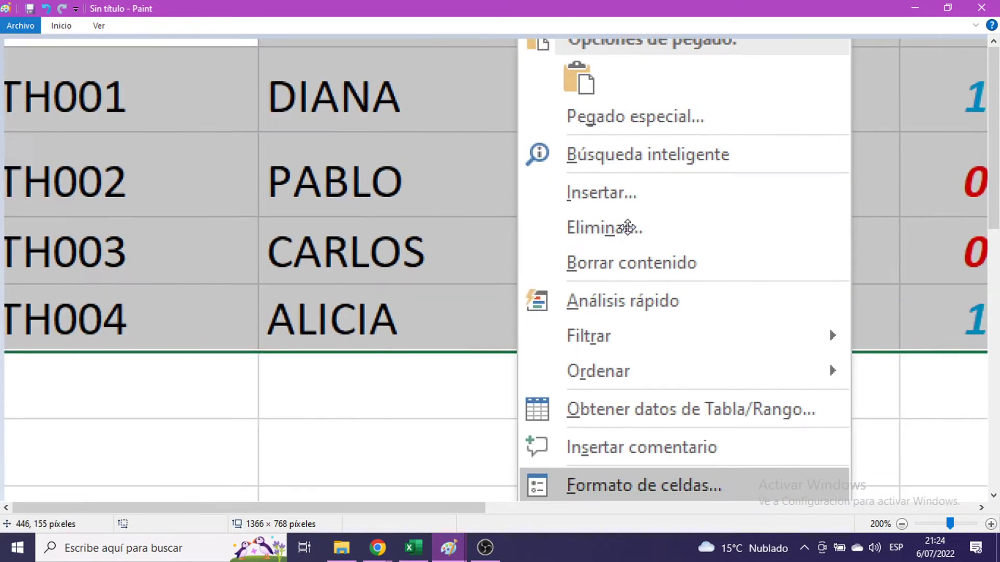
scroll(627, 227, "down", 3)
- Return to the Excel worksheet, open Formato de celdas for the grade table D5:H9, and review the number, alignment, font and border settings
left_click(910, 2)
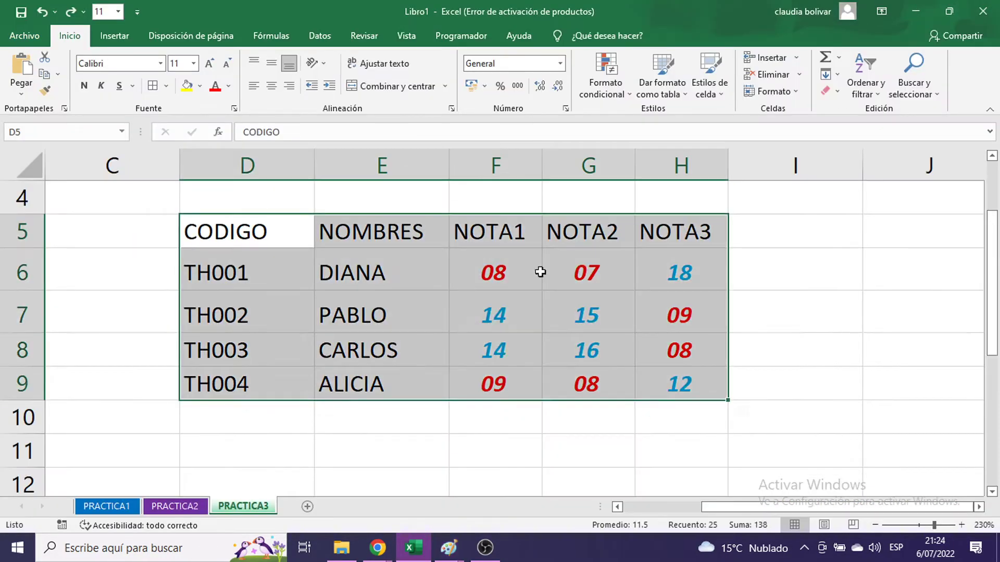
right_click(525, 294)
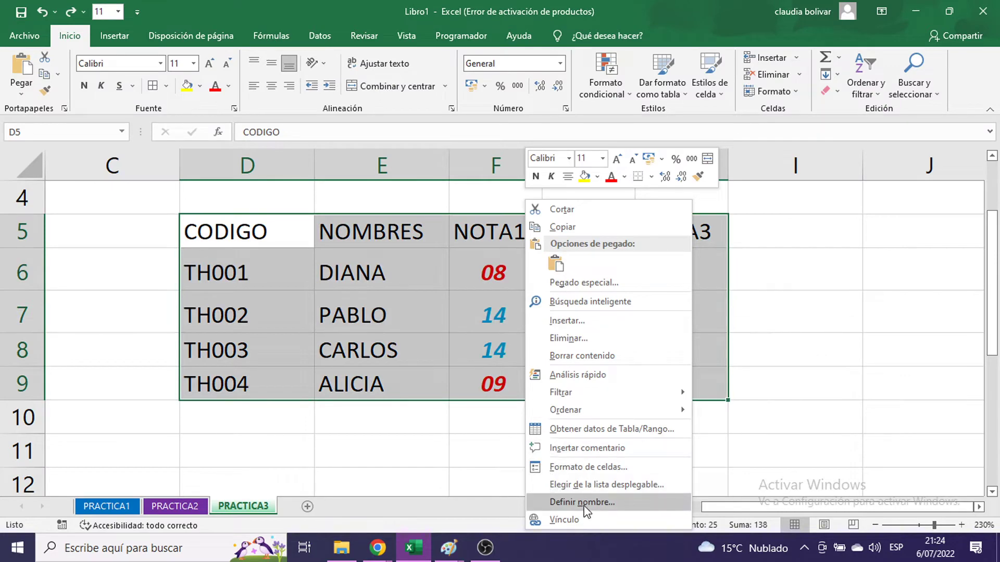
left_click(585, 467)
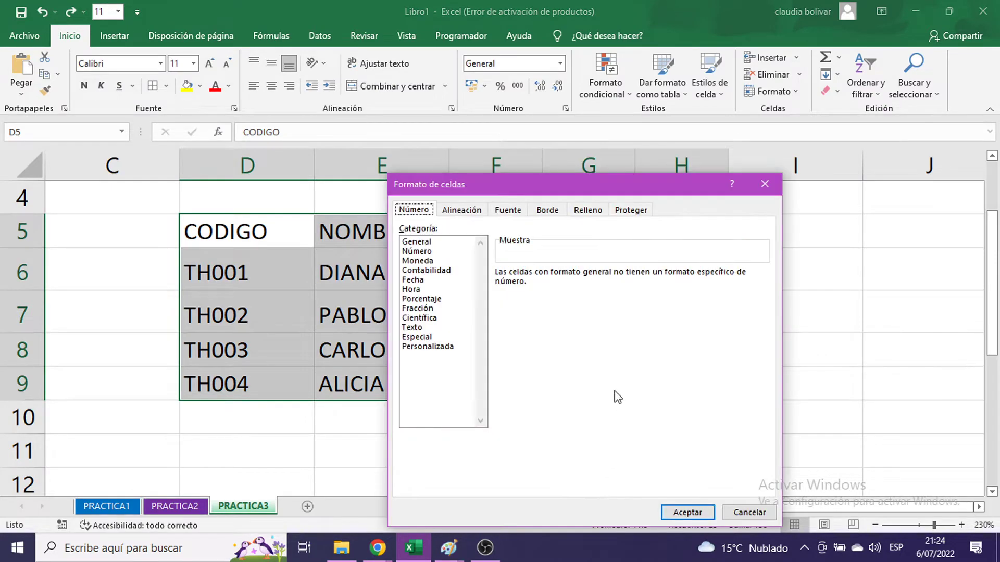
left_click_drag(590, 179, 626, 96)
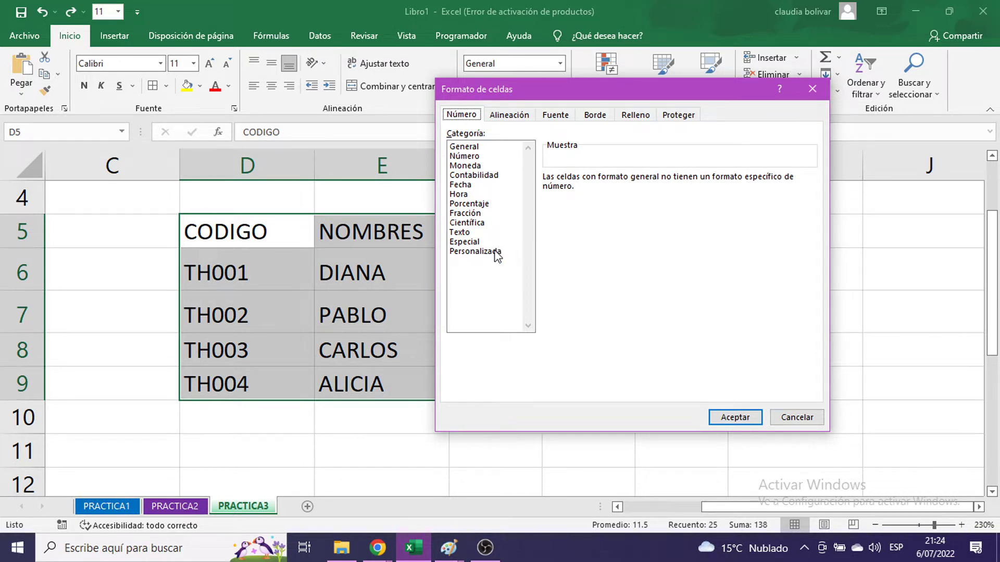
left_click(525, 122)
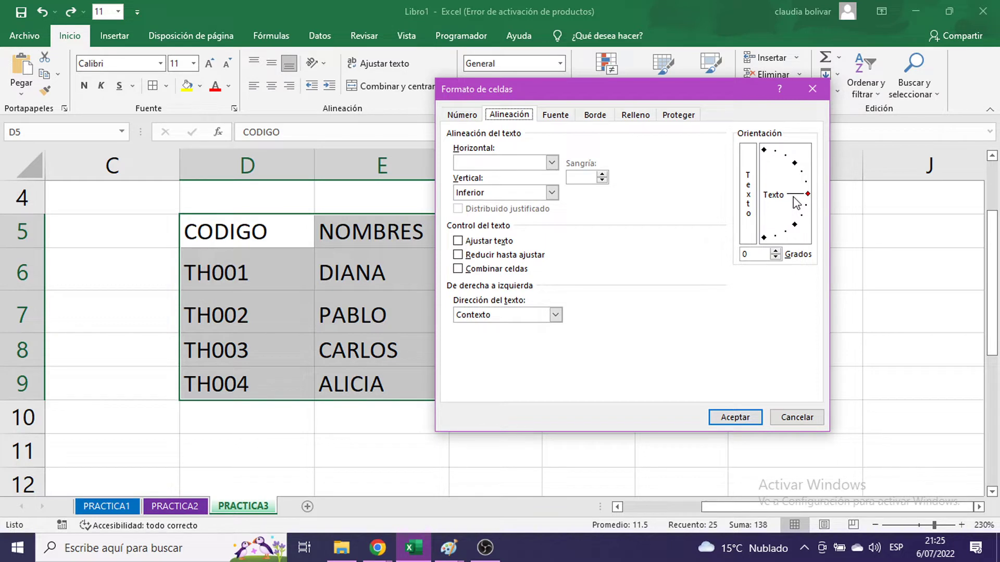
left_click(591, 117)
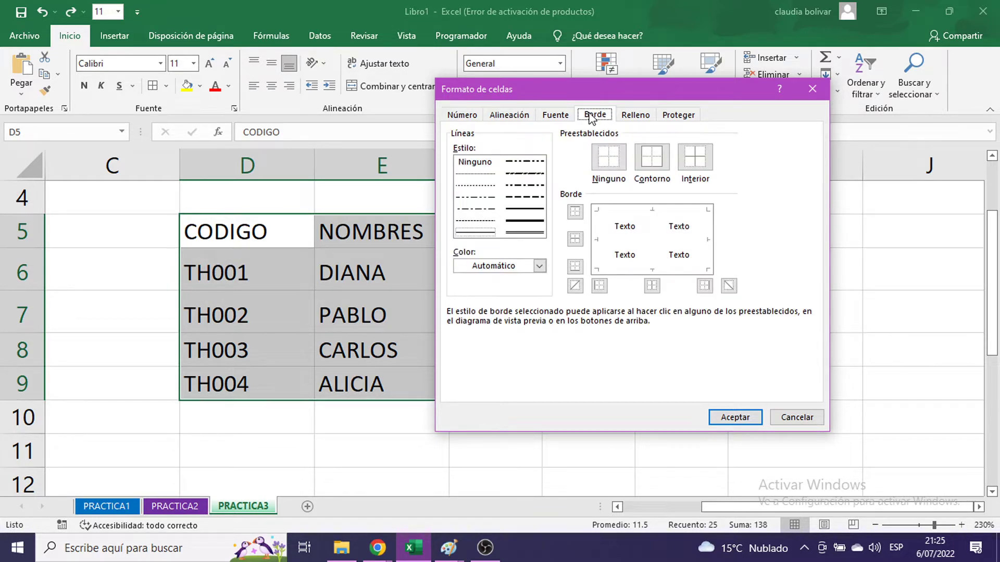
left_click(558, 116)
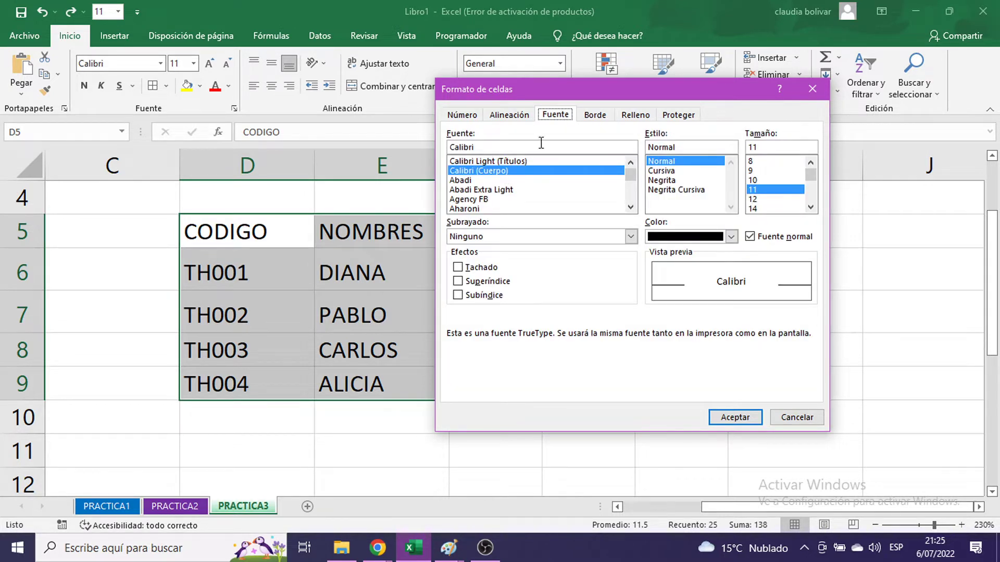
left_click(596, 118)
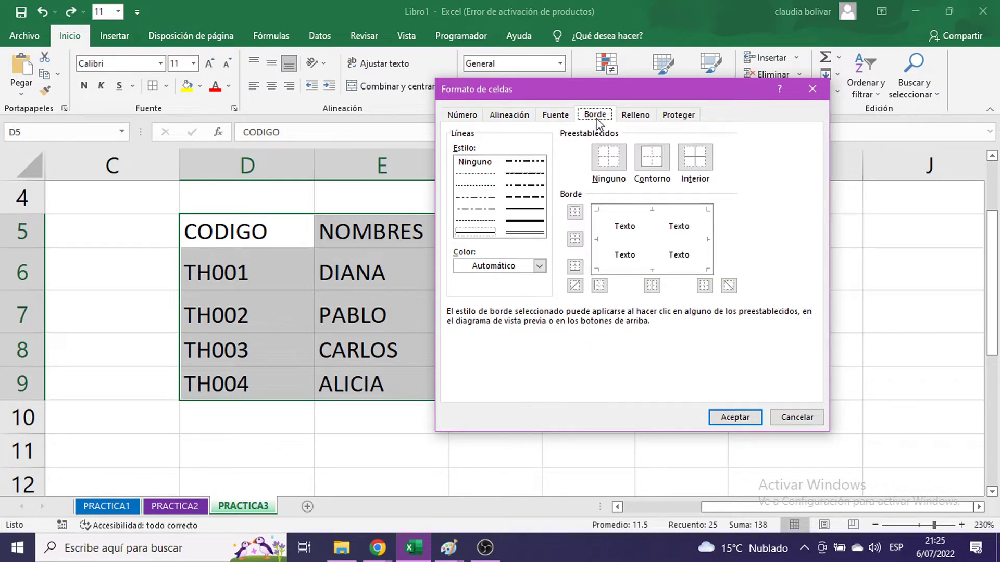
- Paste a screenshot of the Borde settings into the untitled Paint picture and examine the line styles and presets
left_click(448, 548)
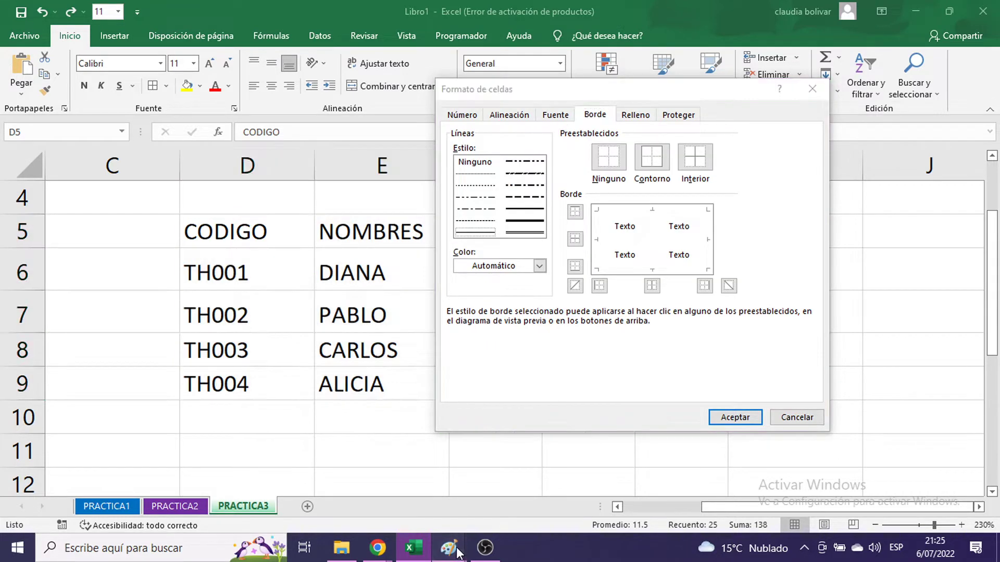
left_click(526, 462)
key("ctrl+v")
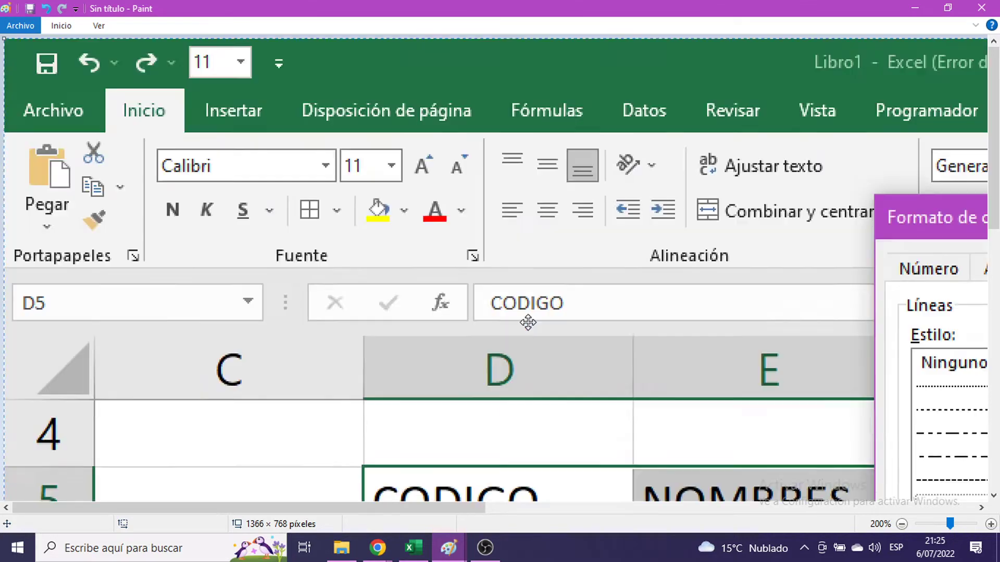
scroll(97, 111, "right", 8)
scroll(98, 112, "down", 2)
scroll(540, 185, "down", 1)
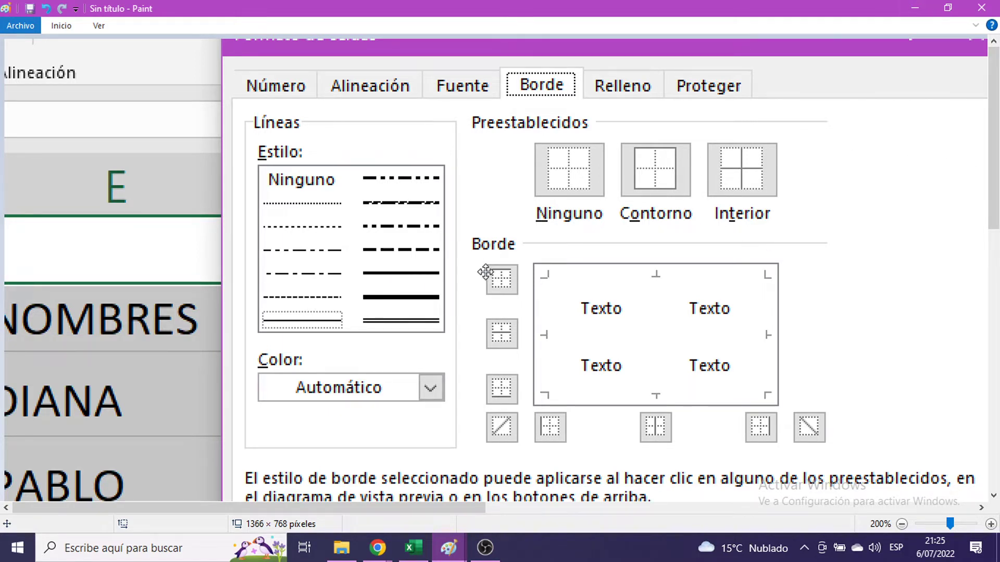
- Return to the Excel cell formatting and define a thick outline with double interior lines for the grade table D5:H9
left_click(911, 8)
left_click(540, 266)
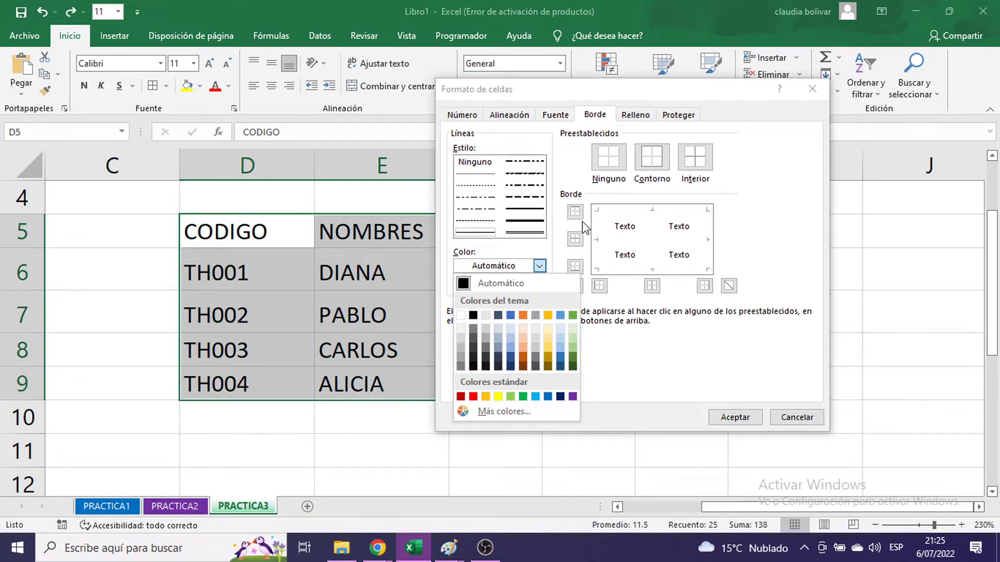
left_click(538, 226)
left_click(652, 158)
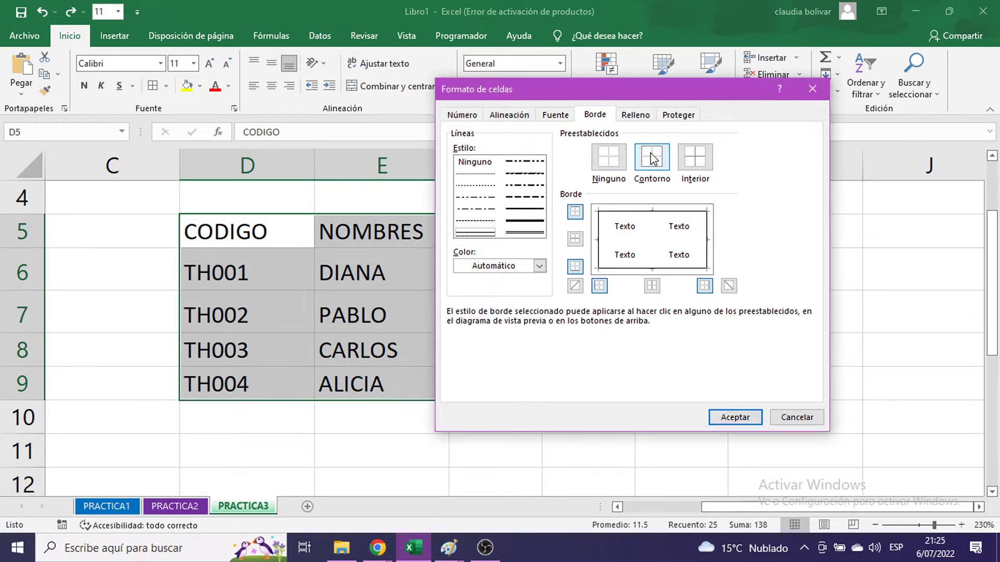
left_click(527, 221)
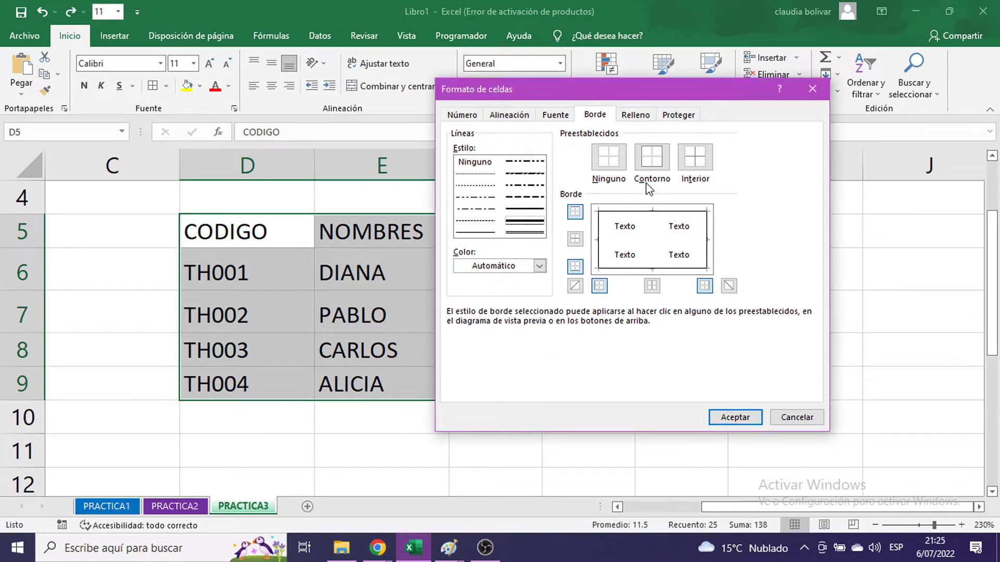
left_click(650, 159)
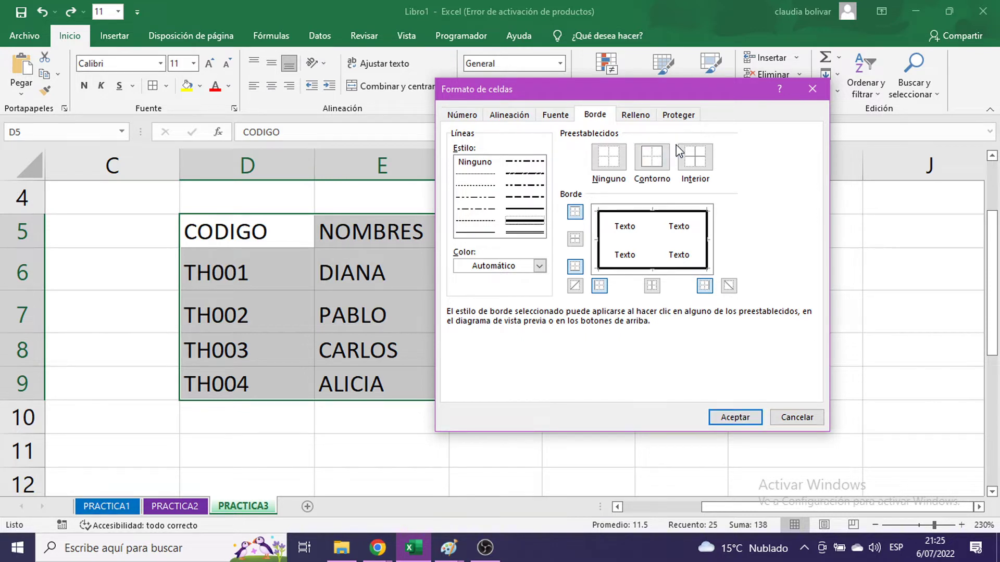
left_click(545, 233)
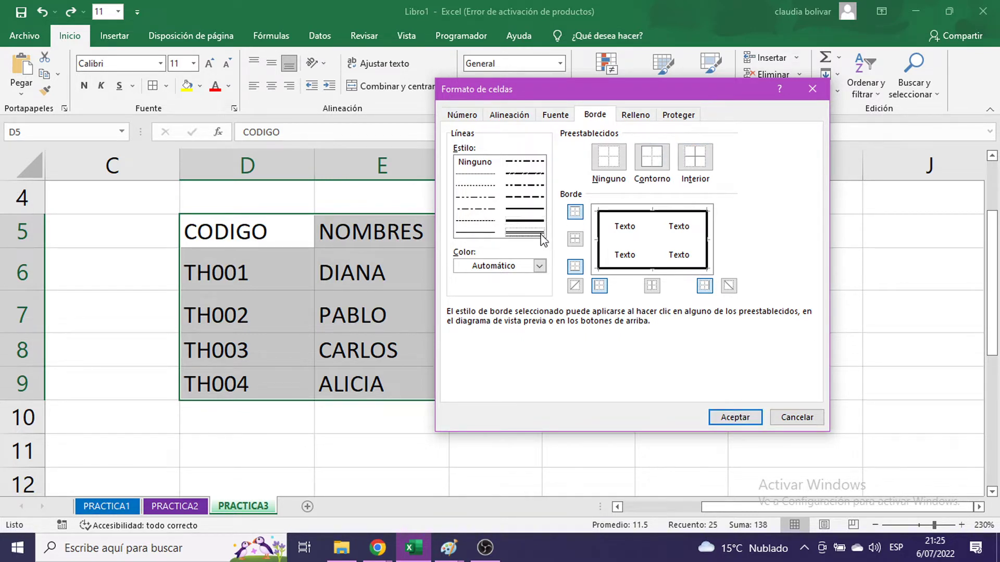
left_click(694, 159)
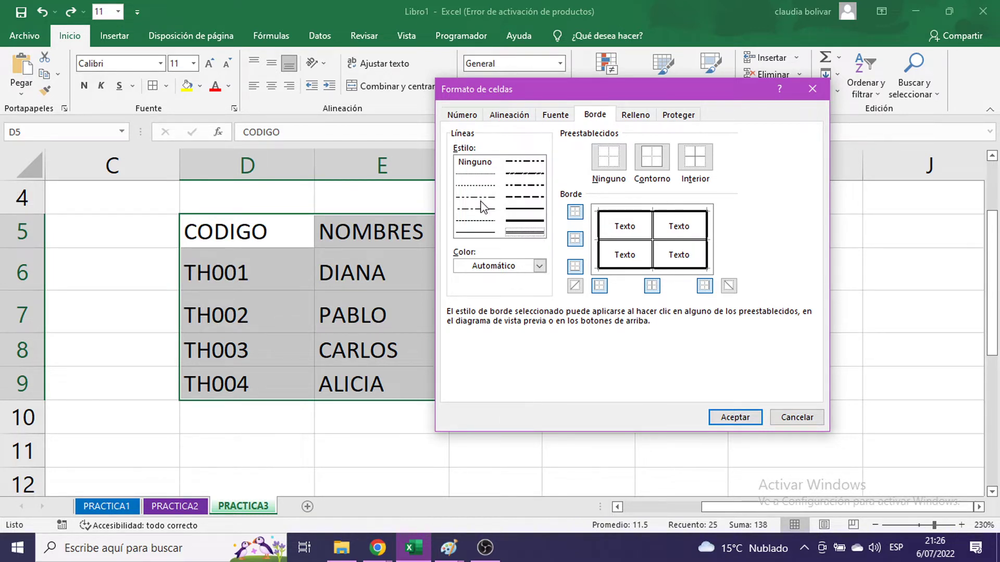
- Paste a screenshot of the chosen borders into the untitled Paint picture and examine the border preview
left_click(450, 553)
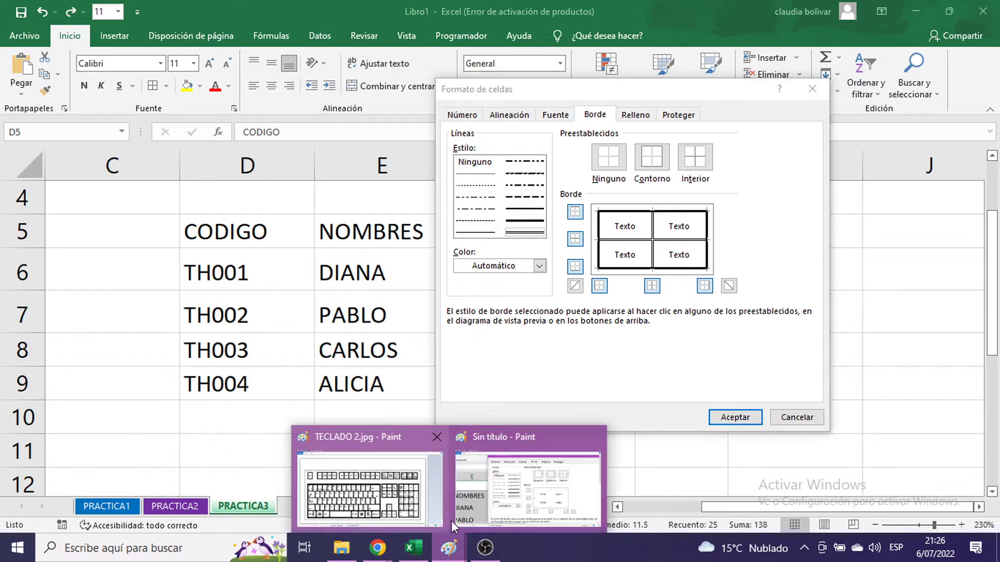
left_click(514, 513)
key("ctrl+v")
key("ctrl+v")
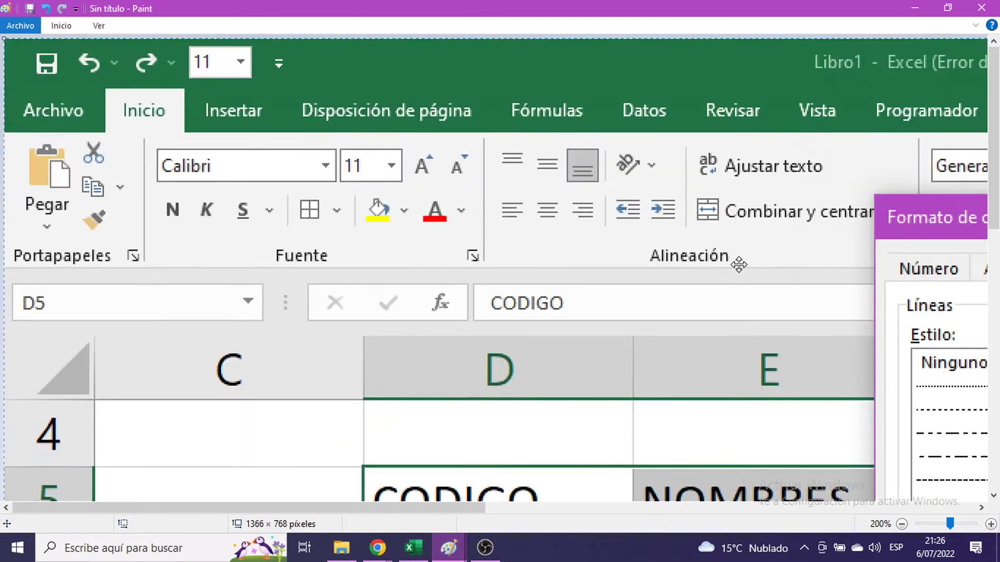
left_click_drag(739, 265, 538, 274)
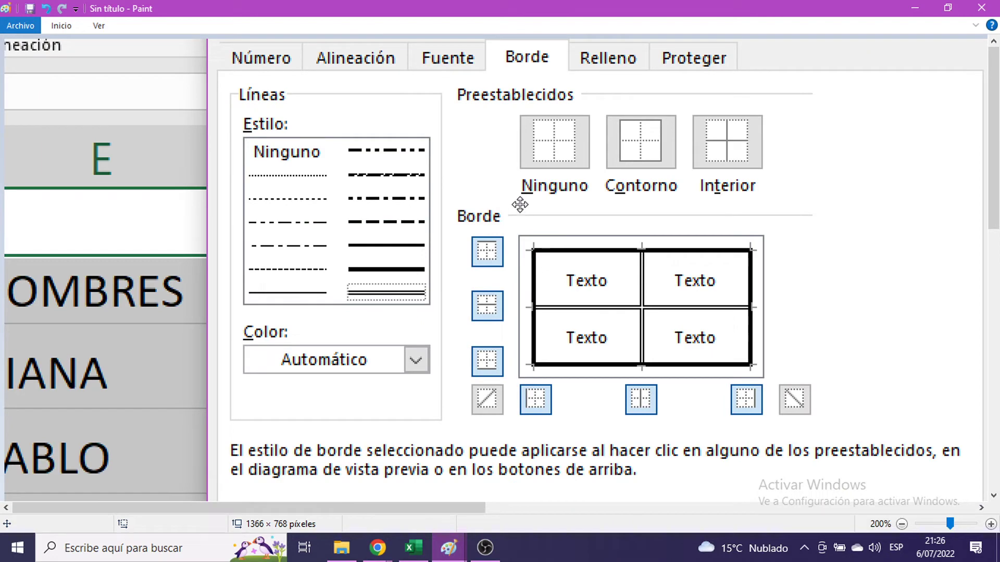
left_click_drag(595, 146, 604, 185)
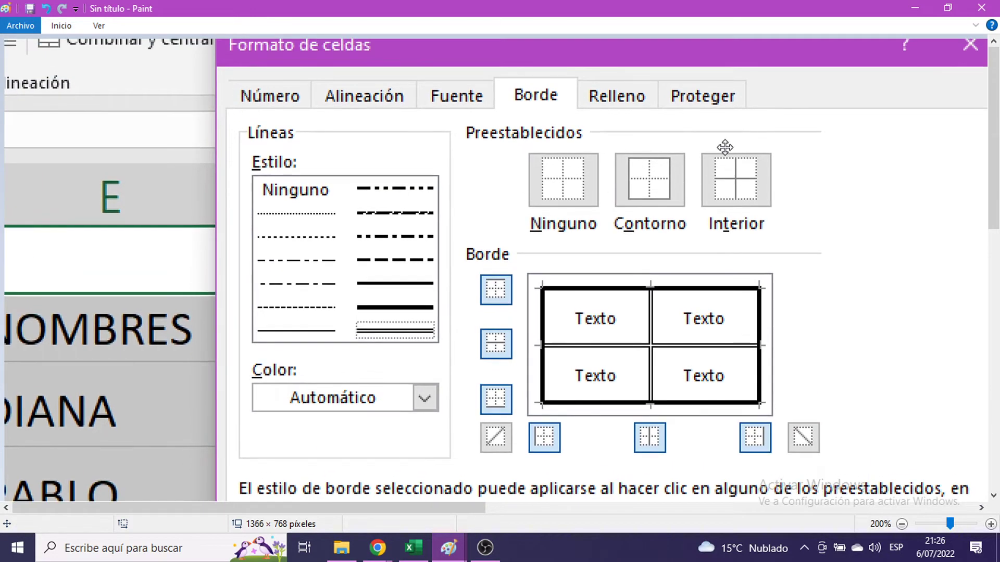
- Back in the Excel worksheet, apply the chosen borders to D5:H9 and increase the height of header row 5 to 36.75
left_click(915, 8)
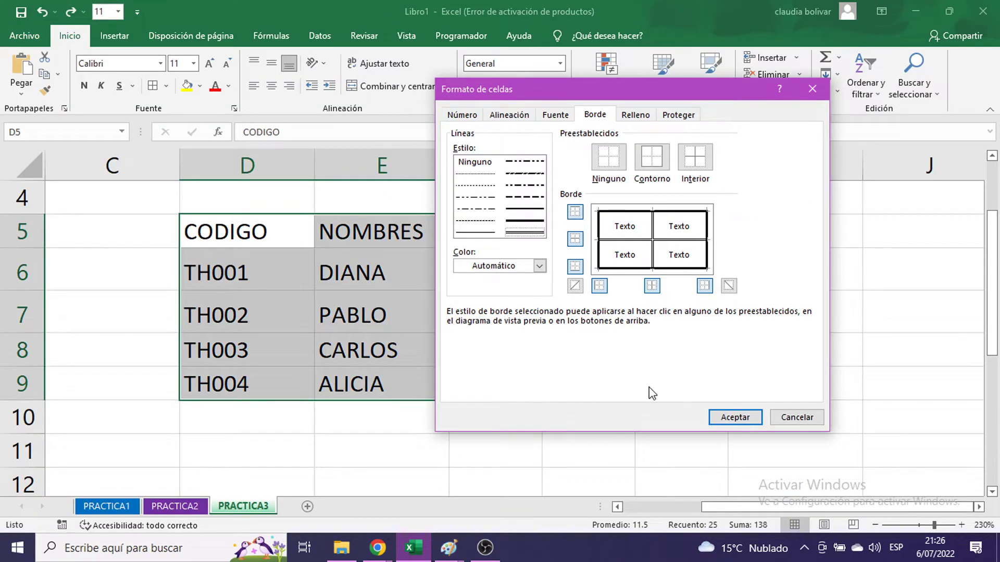
left_click(734, 418)
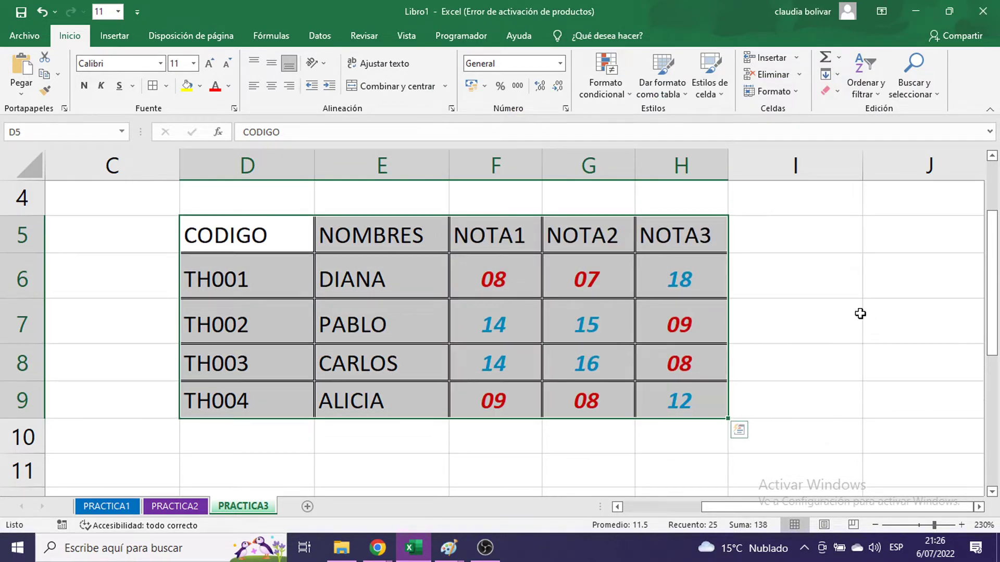
left_click(825, 317)
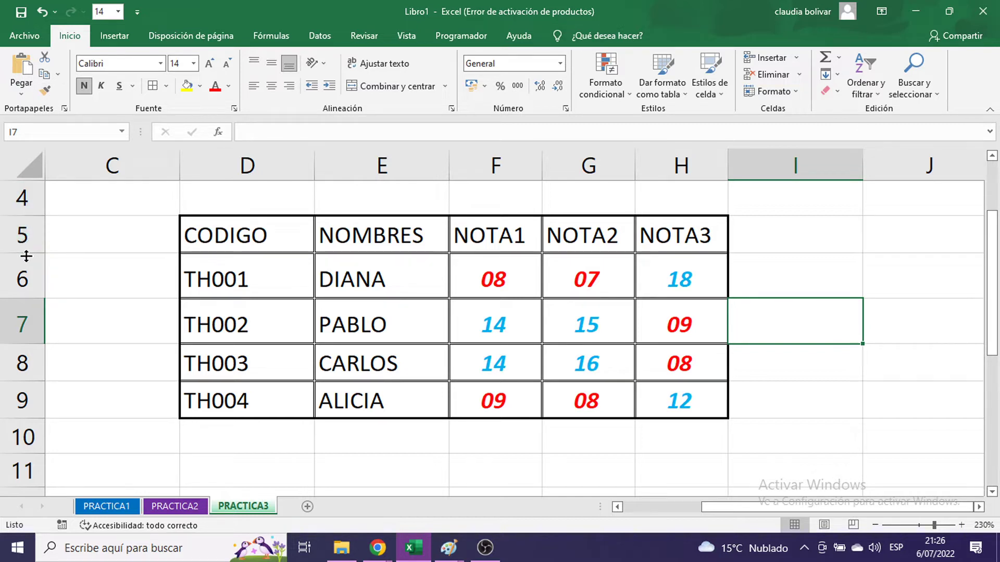
left_click_drag(26, 256, 19, 302)
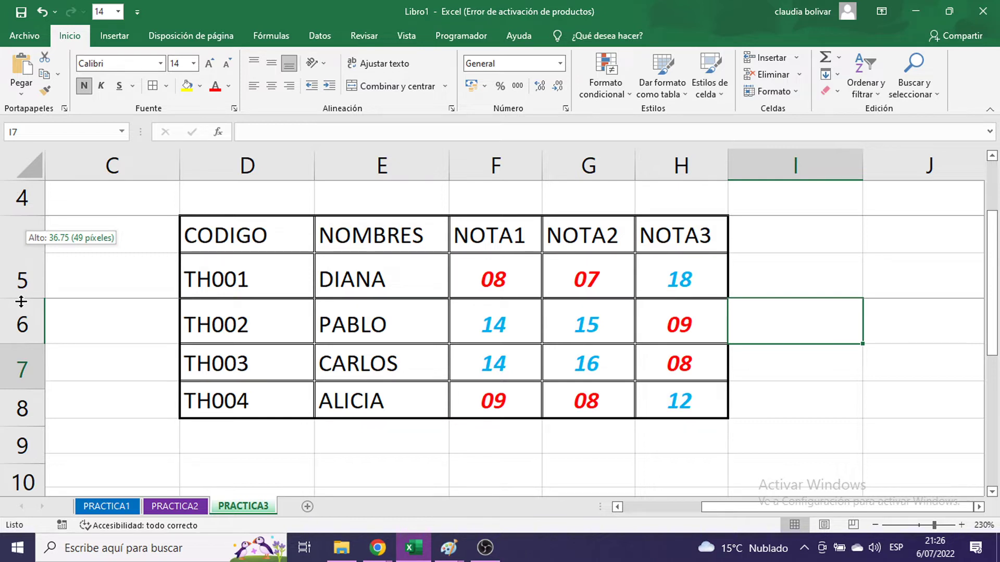
left_click_drag(21, 302, 25, 302)
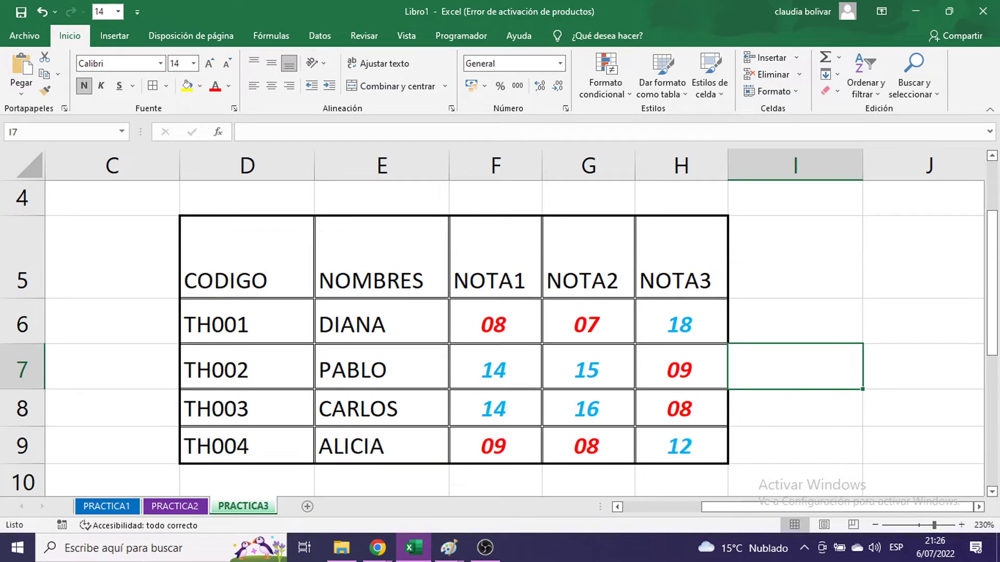
- Paste a screenshot of the row 5 resizing into the untitled Paint picture and examine the height indicator
mouse_move(448, 548)
left_click(507, 497)
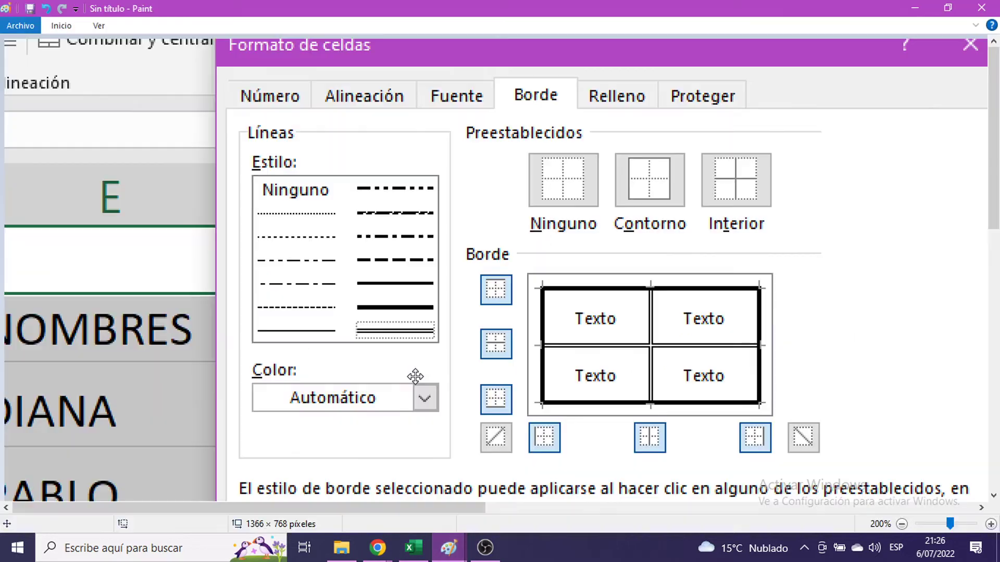
key("ctrl+v")
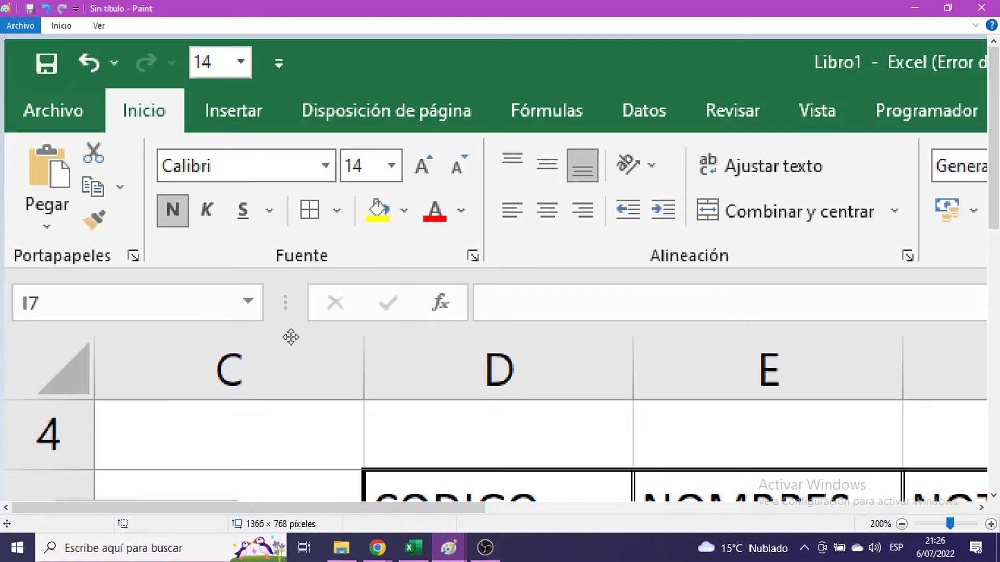
scroll(291, 337, "down", 5)
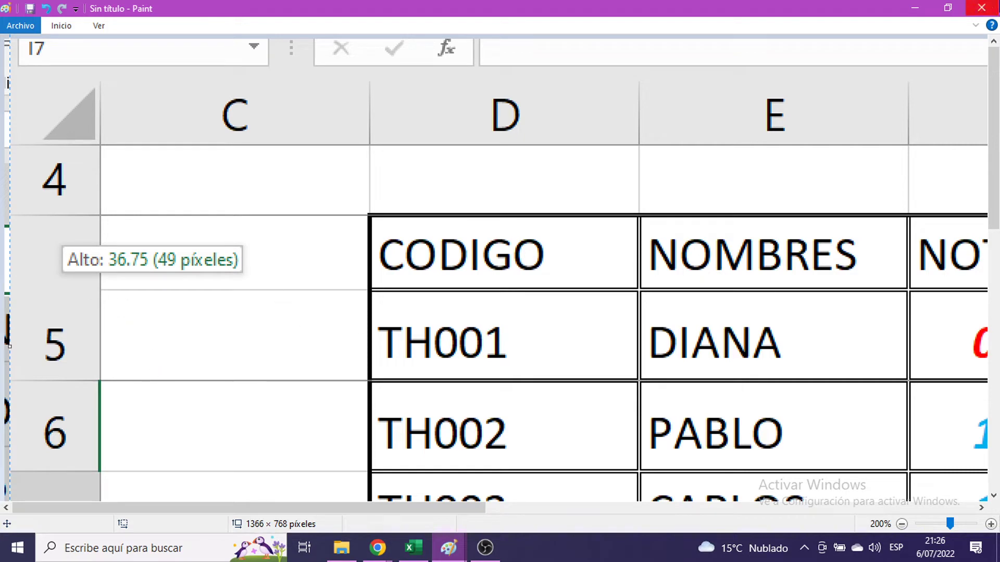
- Switch back to the Excel worksheet and open the cell alignment settings for the header cells D5:H5
left_click(906, 8)
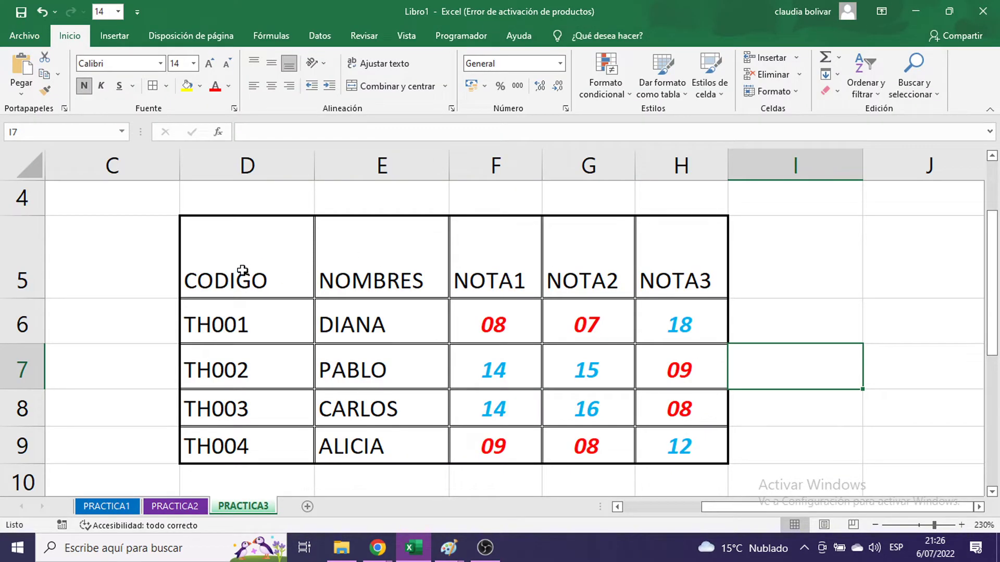
left_click_drag(242, 270, 686, 277)
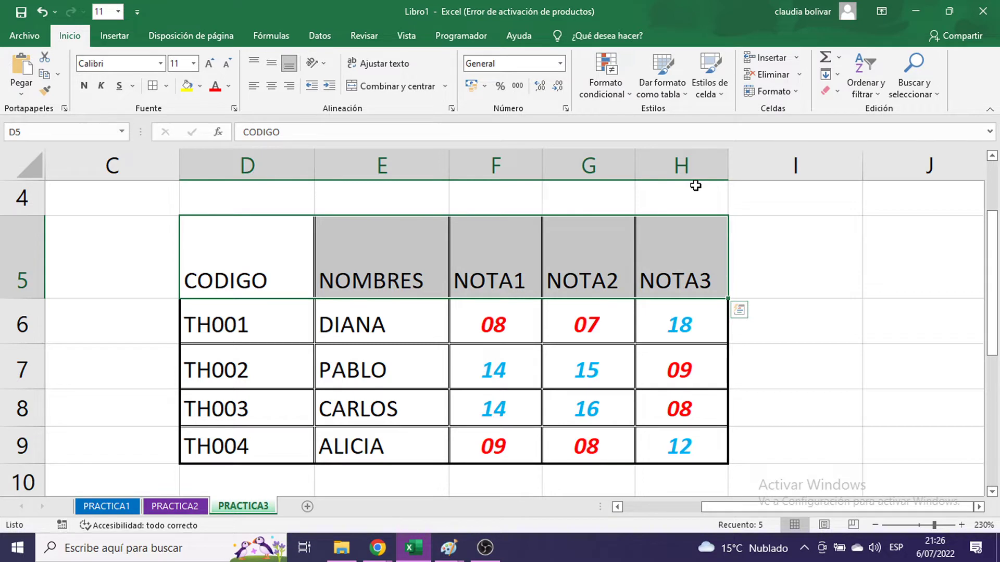
right_click(576, 265)
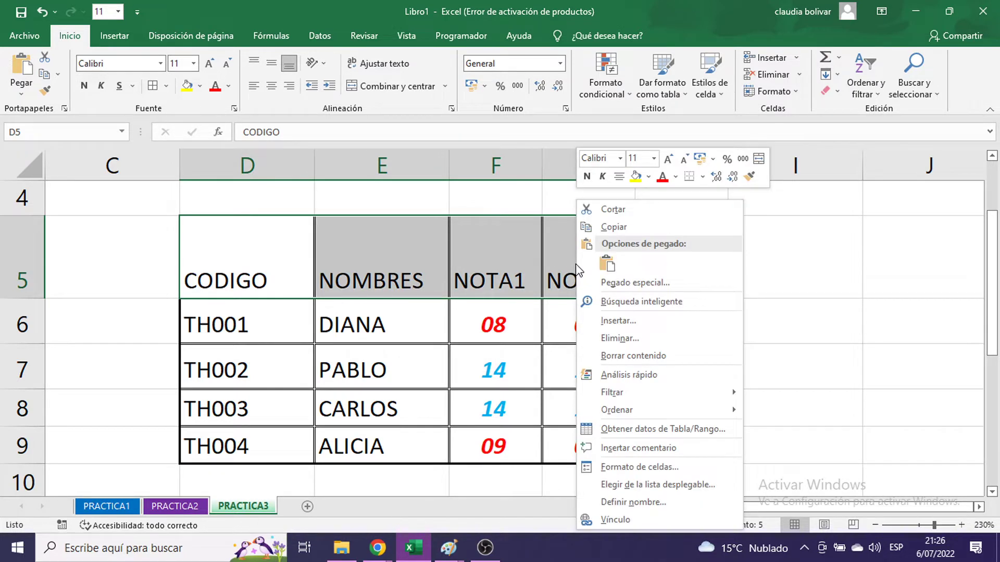
left_click(625, 467)
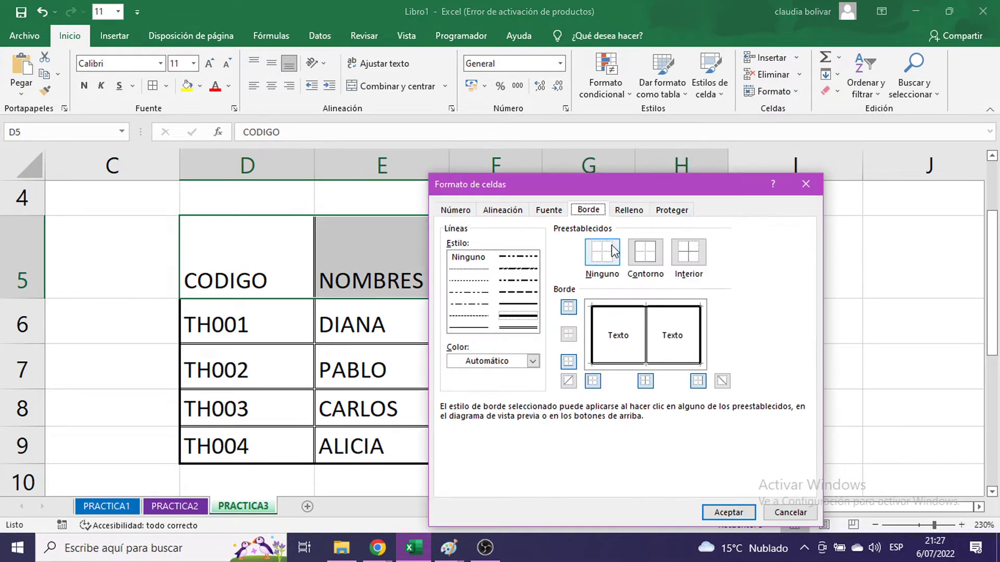
left_click_drag(614, 179, 778, 111)
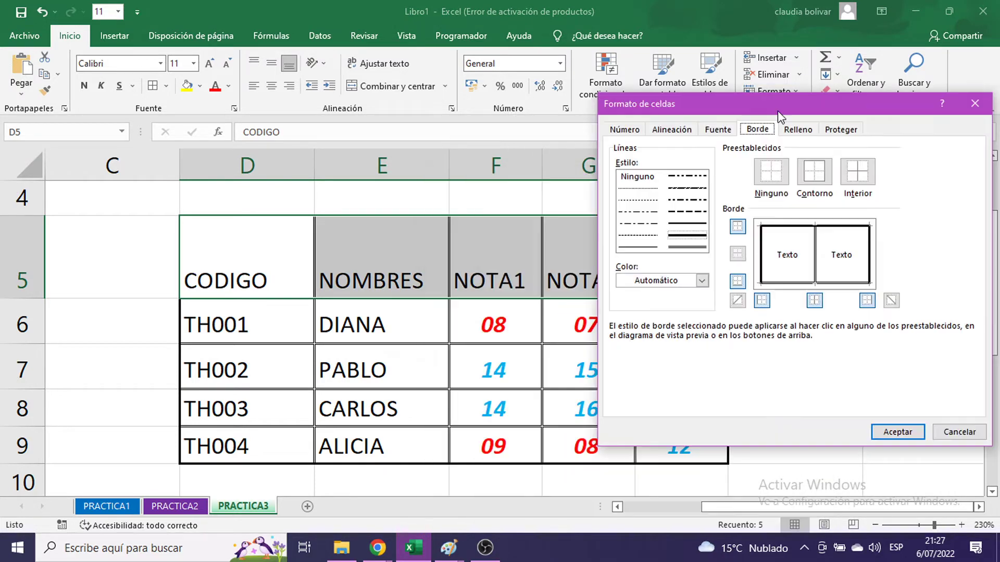
left_click(672, 130)
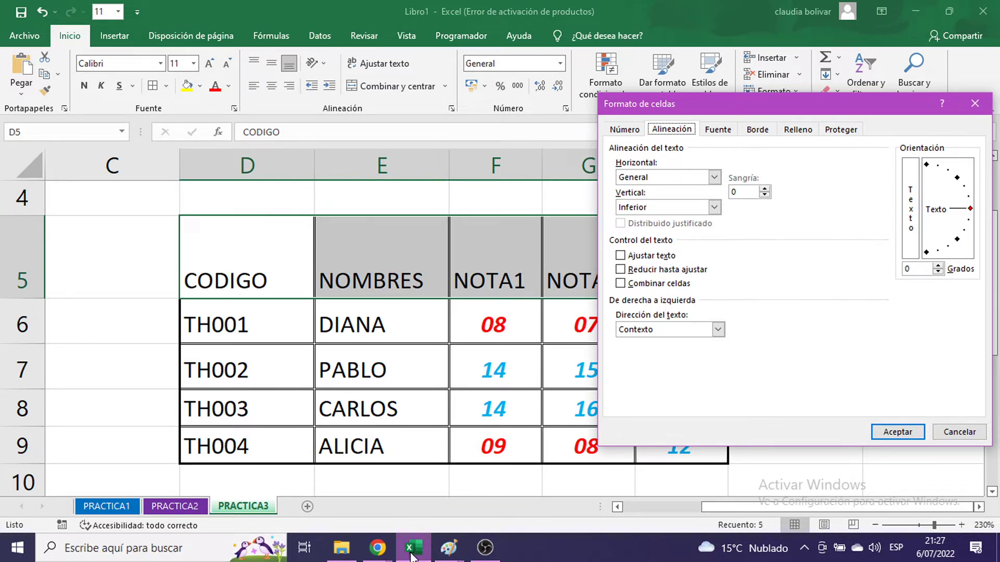
- Switch to the untitled Paint picture, paste a screenshot of the cell alignment settings and examine the enlarged options
mouse_move(454, 553)
left_click(509, 480)
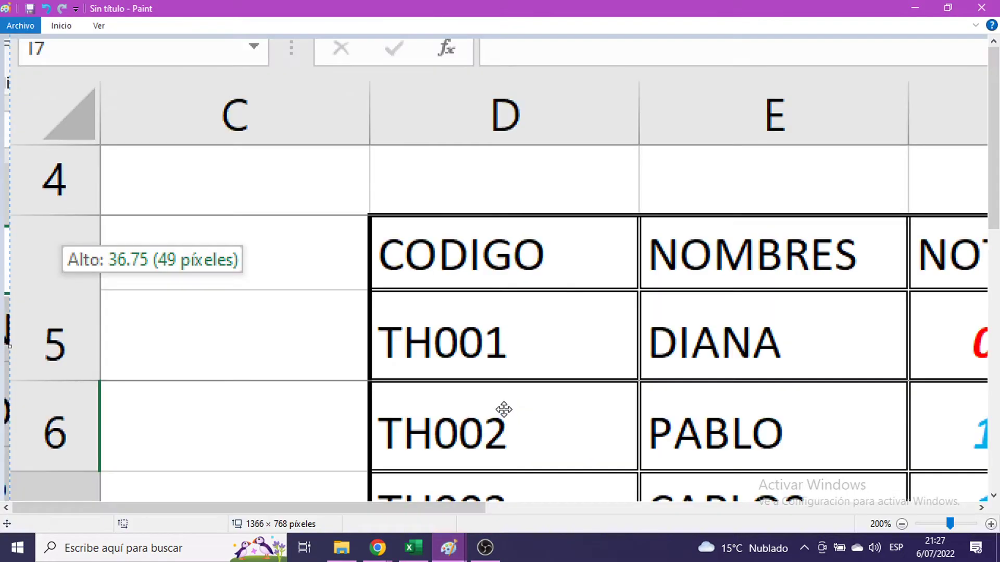
key("ctrl+1")
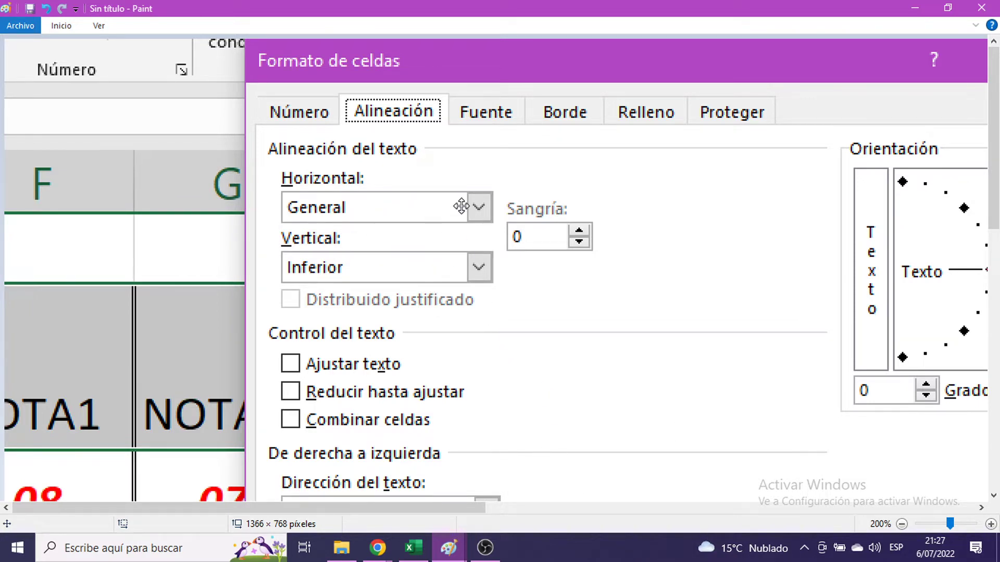
- Back in the Excel cell formatting, set the horizontal text alignment of headers D5:H5 to Centrar
left_click(931, 13)
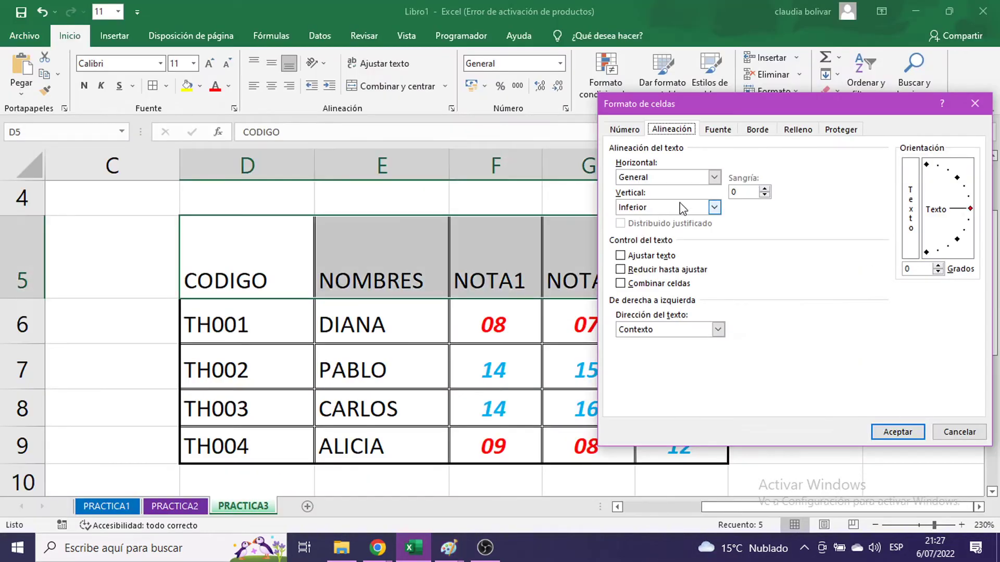
left_click(715, 177)
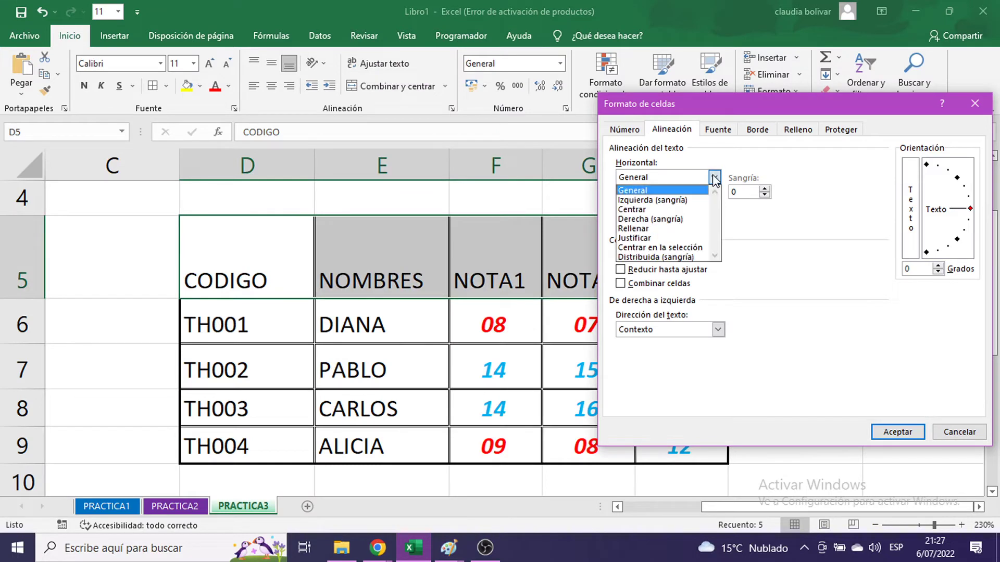
left_click(676, 209)
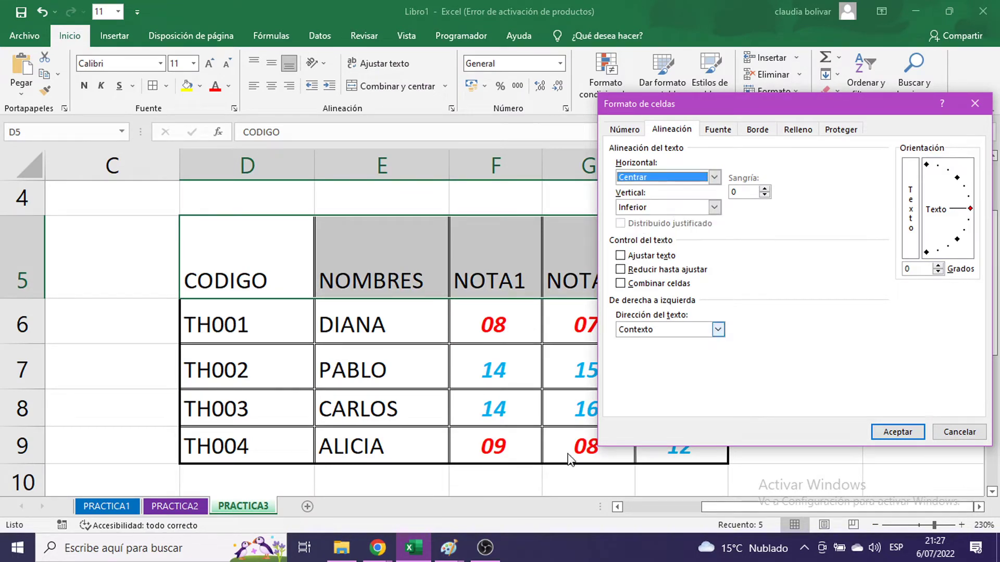
- Paste a screenshot of the horizontal alignment choices into the untitled Paint picture and examine the Centrar option
mouse_move(449, 548)
left_click(507, 448)
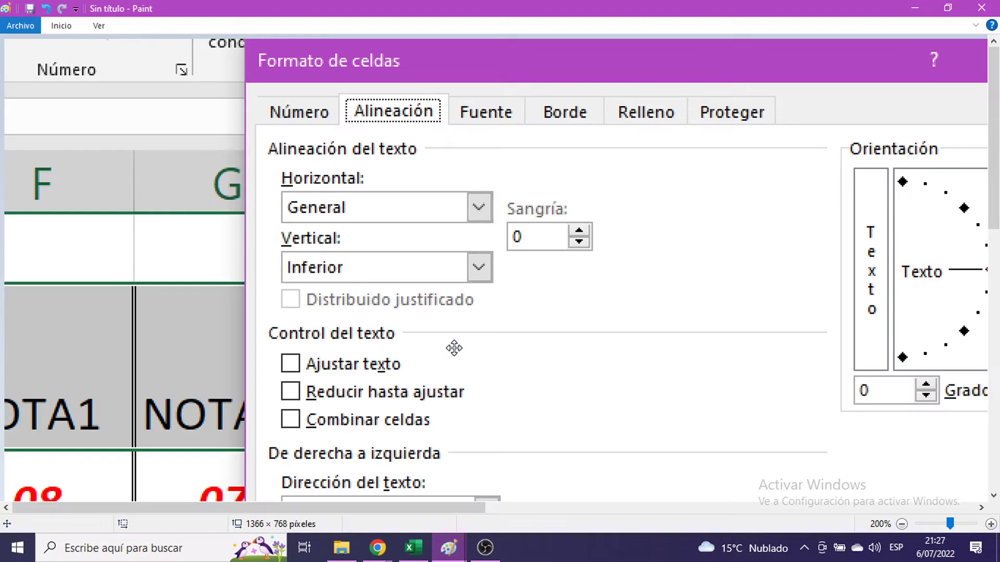
key("ctrl+v")
mouse_move(658, 326)
left_mouse_down()
mouse_move(278, 150)
mouse_move(487, 107)
mouse_move(385, 158)
left_mouse_up()
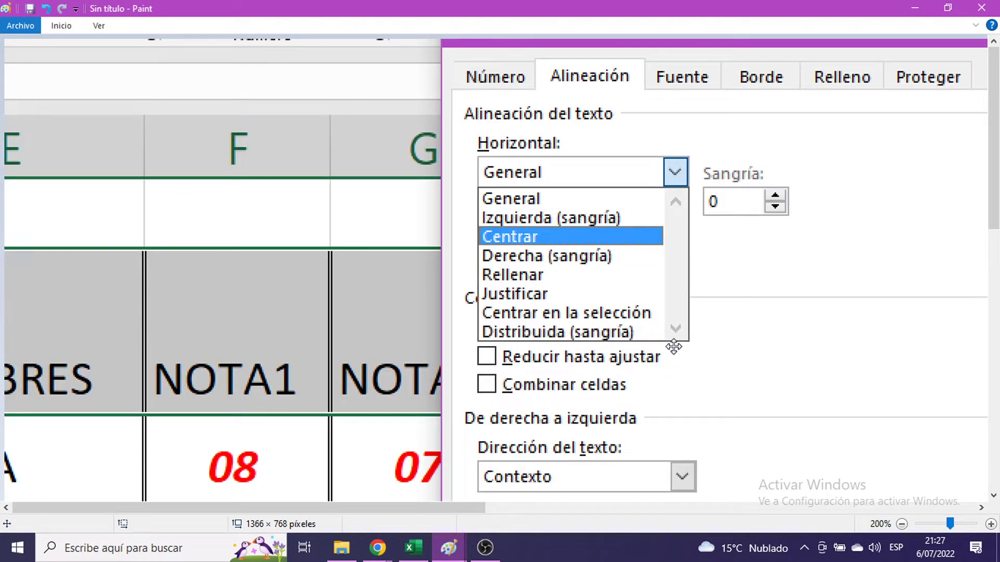
- Return to the Excel cell formatting, set the headers' vertical alignment to Centrar and enable Ajustar texto
left_click(915, 8)
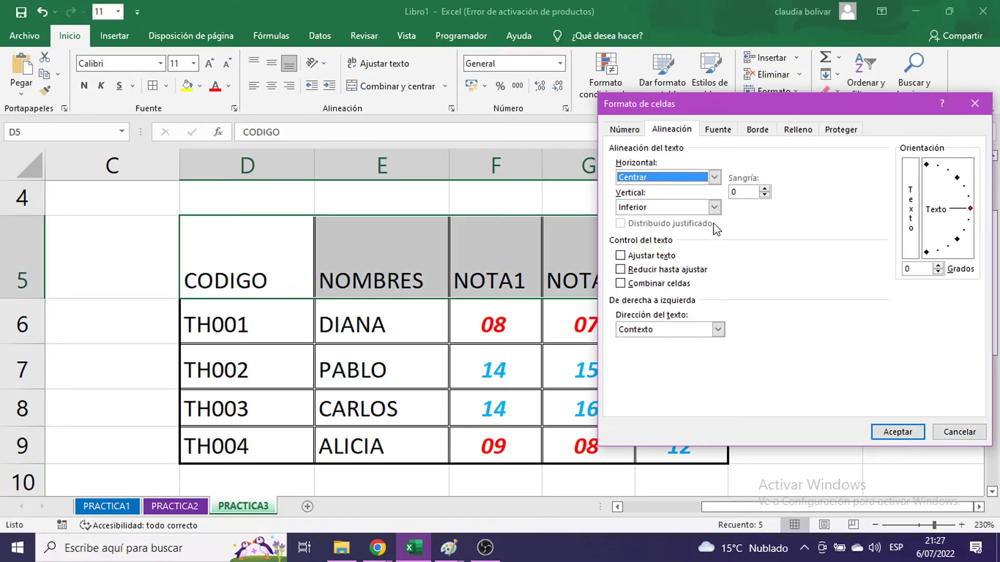
left_click(714, 207)
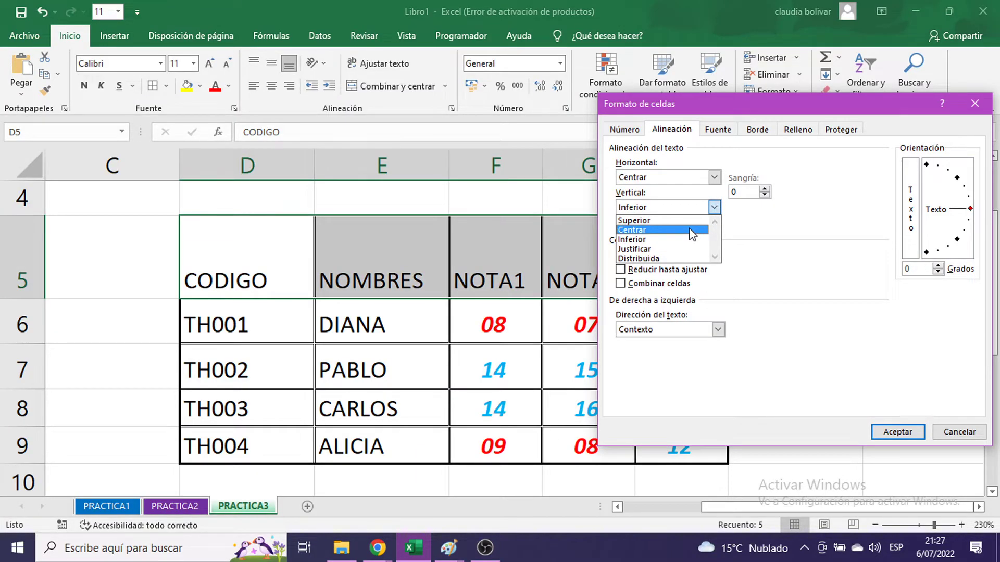
left_click(691, 230)
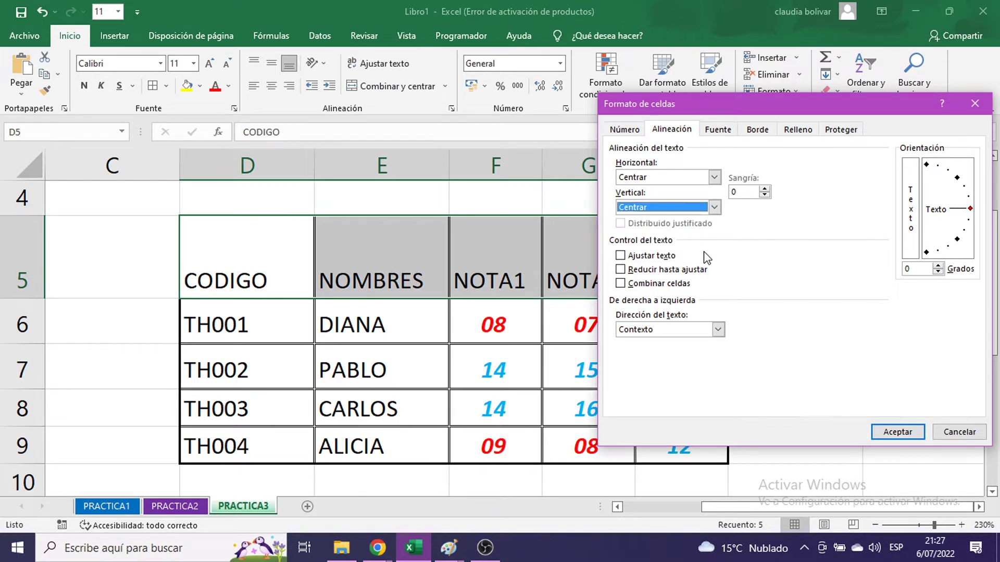
left_click(620, 256)
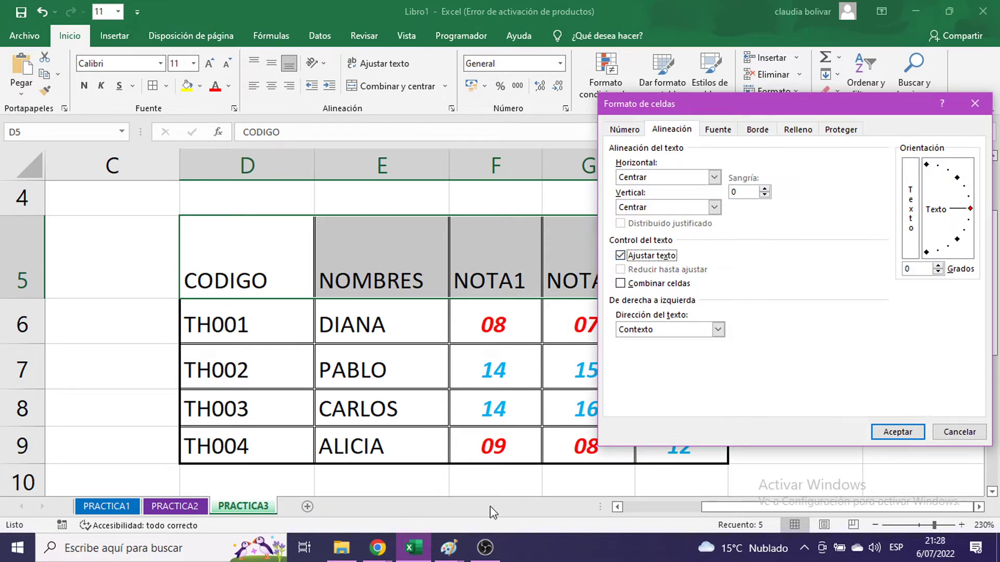
- Paste a screenshot of the completed alignment settings into the untitled Paint picture and examine the text control and orientation options
left_click(446, 551)
left_click(492, 488)
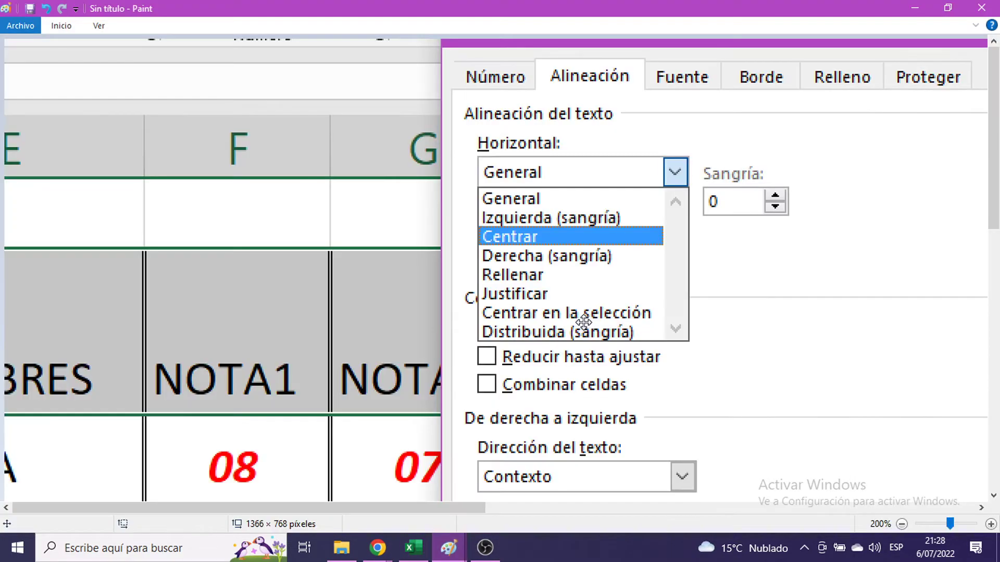
key("ctrl+v")
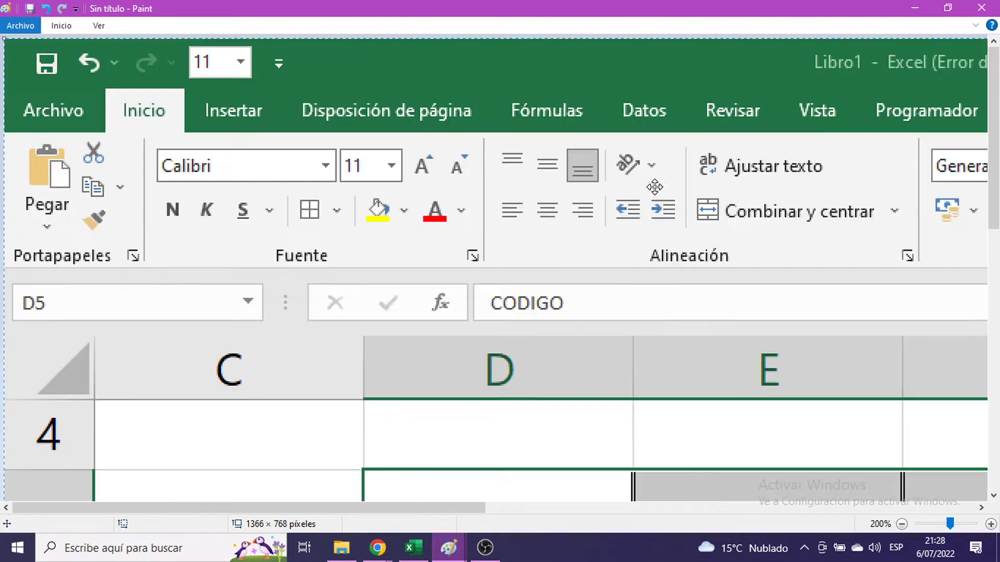
left_click_drag(726, 270, 156, 160)
left_click_drag(880, 361, 671, 259)
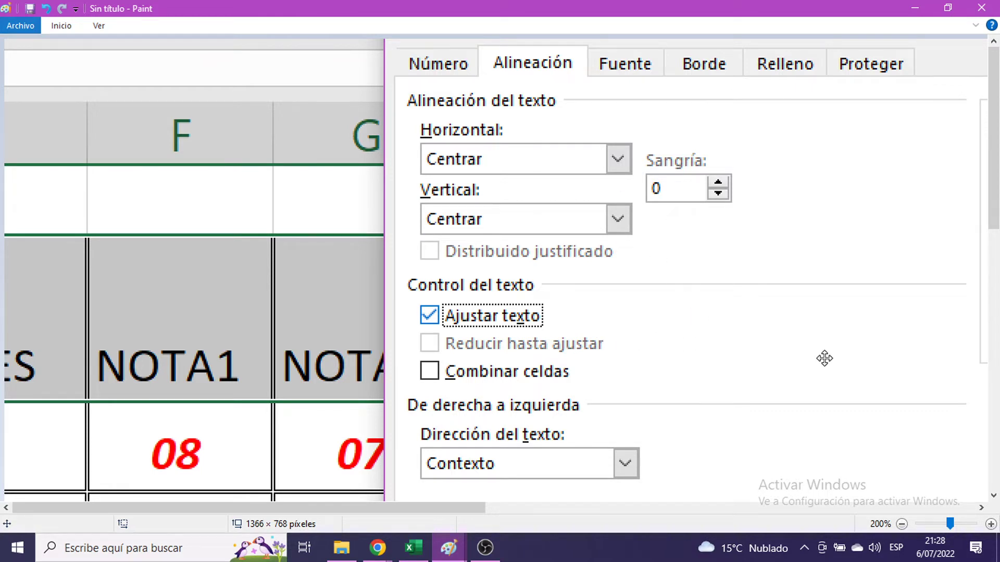
left_click_drag(804, 346, 576, 303)
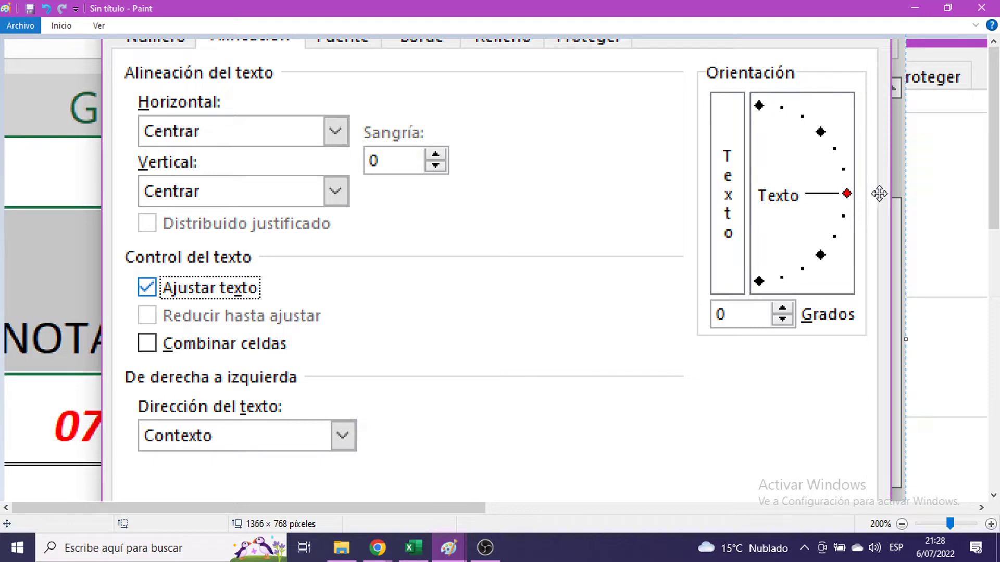
- Back in Excel, apply the centered alignment and text wrapping to the header cells D5:H5
left_click(917, 9)
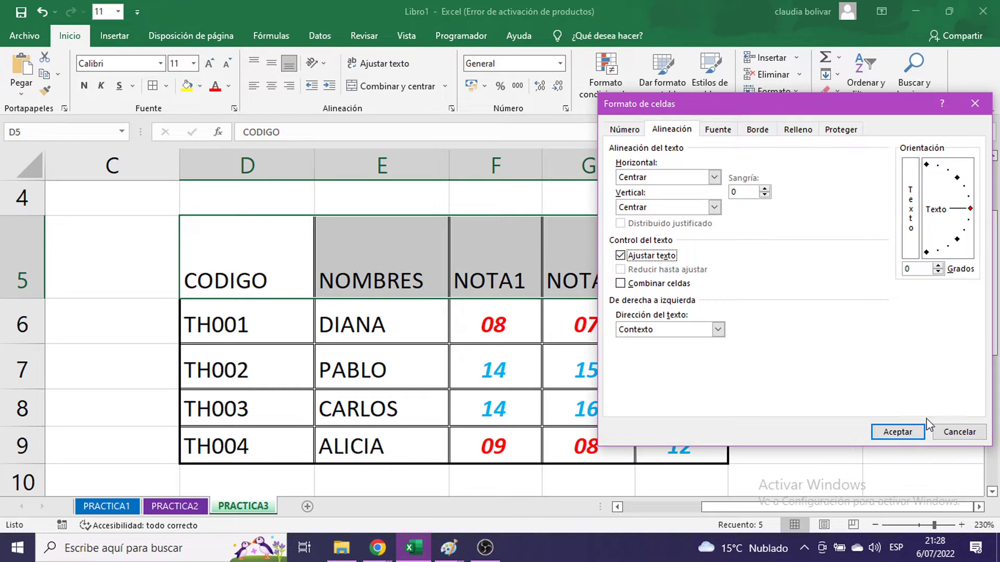
left_click(905, 433)
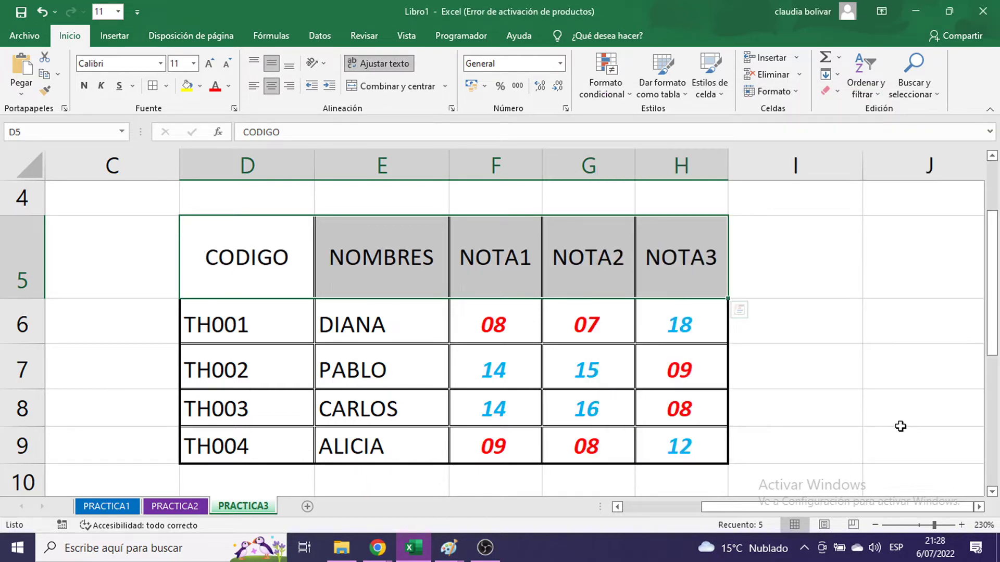
- Rotate the NOTA1, NOTA2 and NOTA3 headers in F5:H5 to an orientation of -90 degrees
left_click(481, 256)
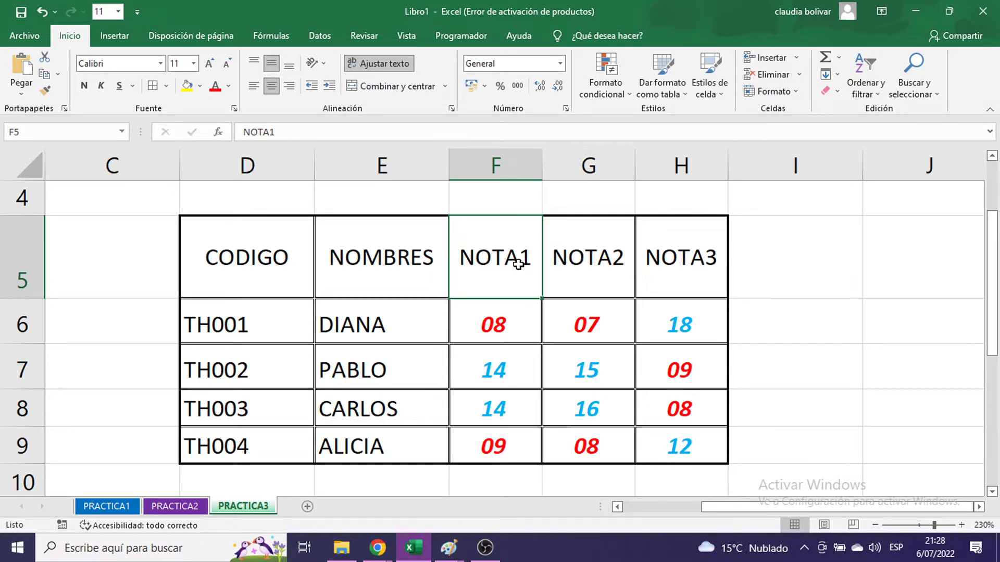
left_click_drag(503, 263, 663, 262)
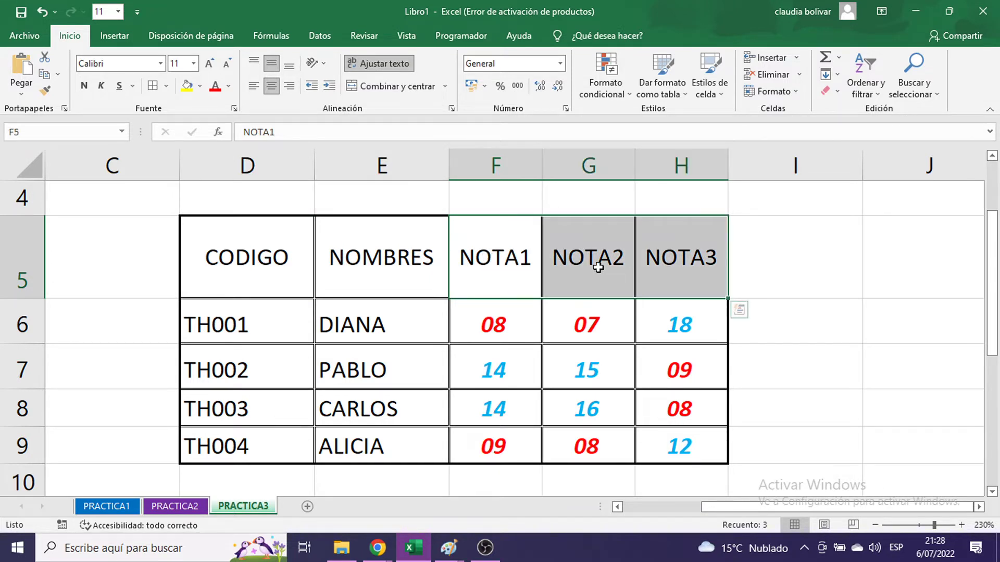
left_click_drag(470, 262, 665, 277)
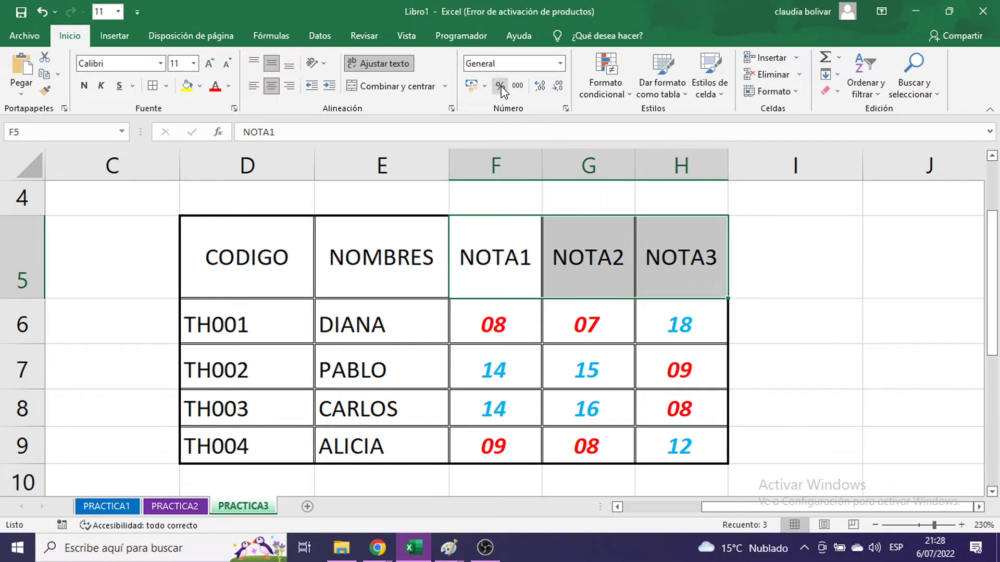
right_click(526, 259)
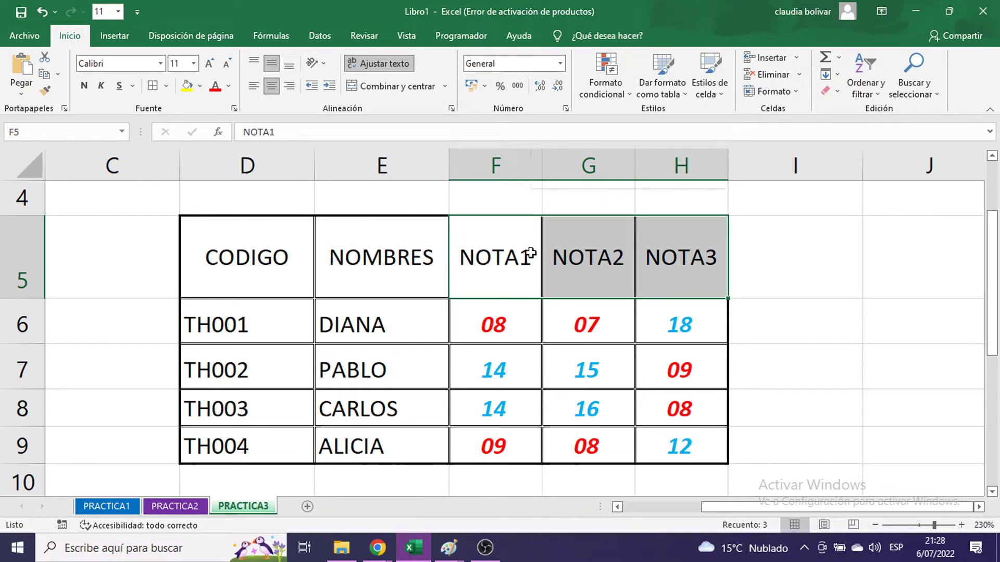
left_click(589, 466)
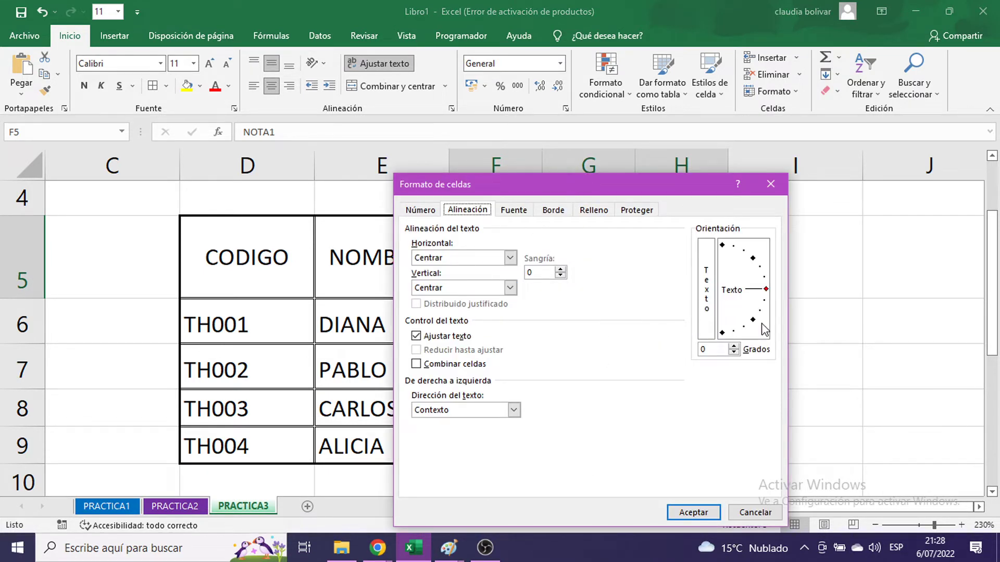
left_click(723, 332)
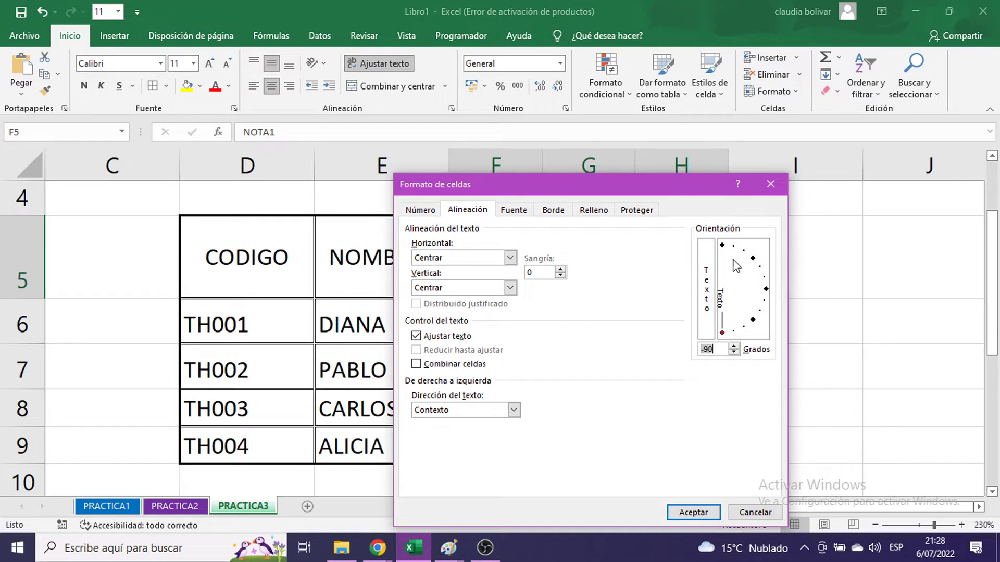
left_click(691, 514)
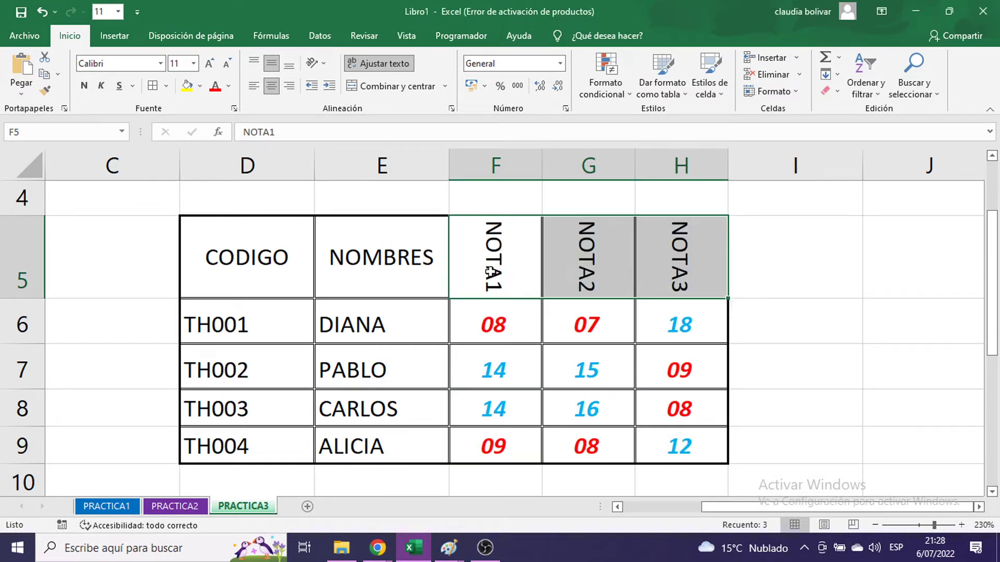
- Undo the text rotation of the NOTA1 to NOTA3 headers and deselect them
left_click_drag(491, 272, 654, 252)
key("ctrl+z")
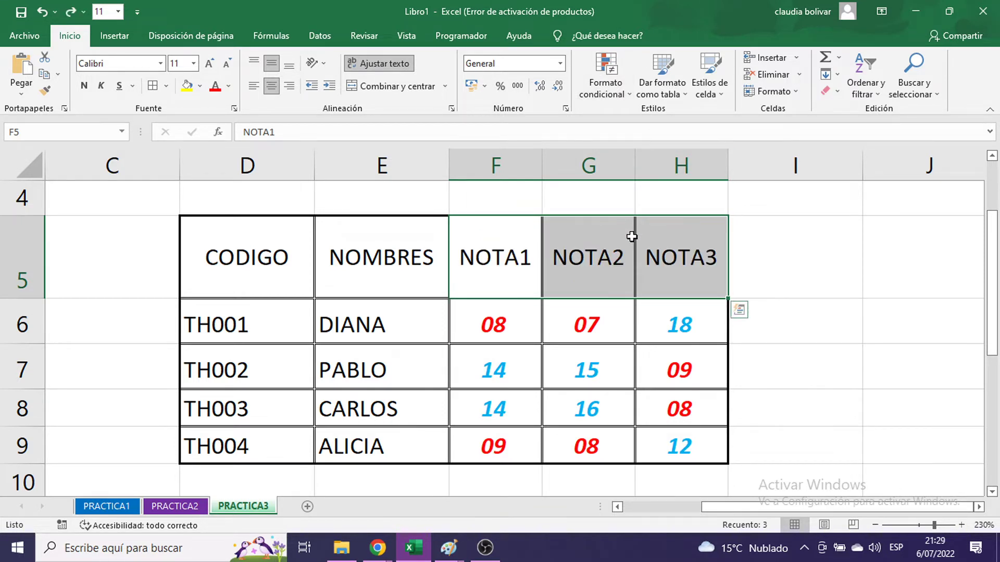
left_click(839, 318)
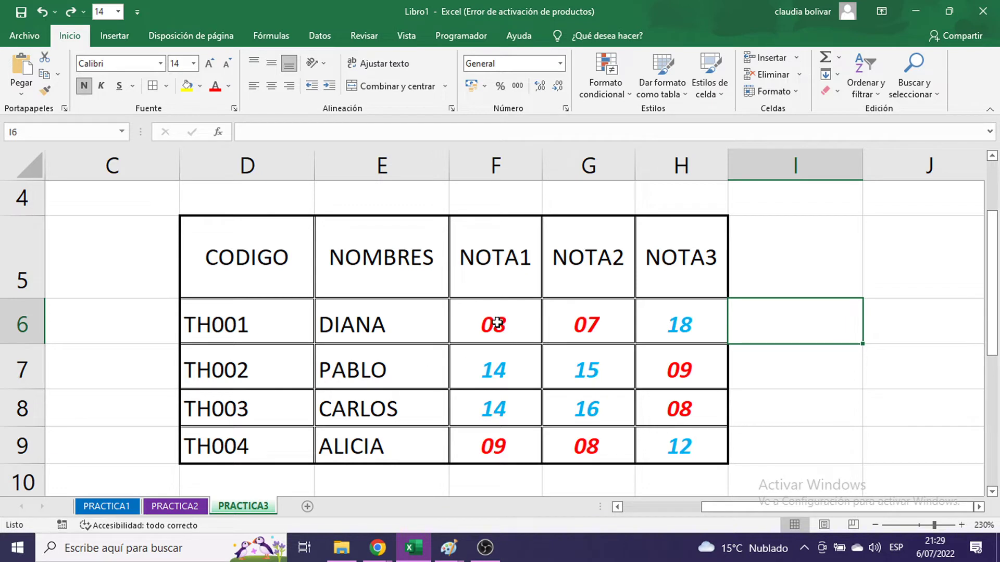
- Select the full table D5:H9 and view the available table format styles
left_click_drag(497, 323, 667, 444)
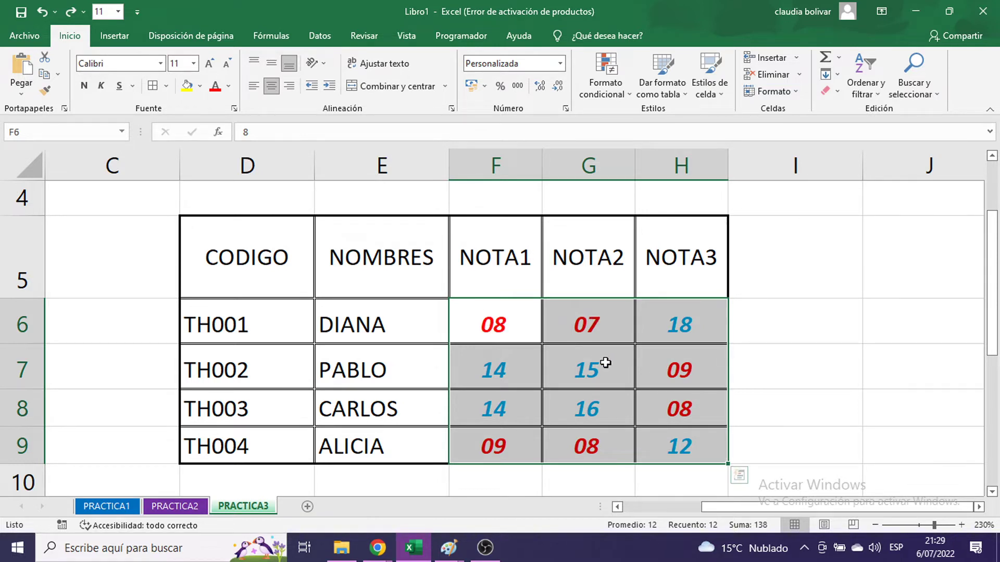
left_click(809, 324)
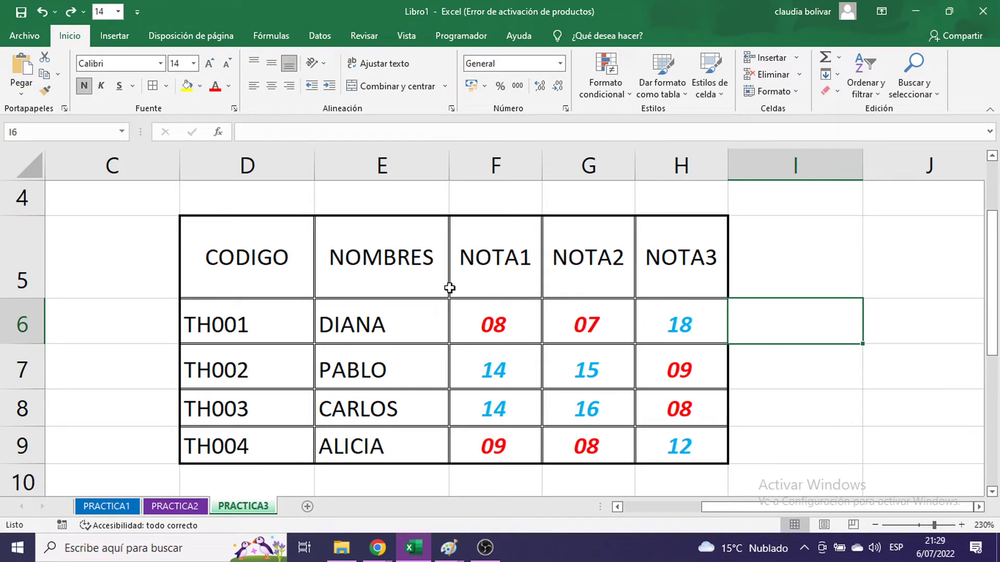
left_click_drag(233, 250, 684, 440)
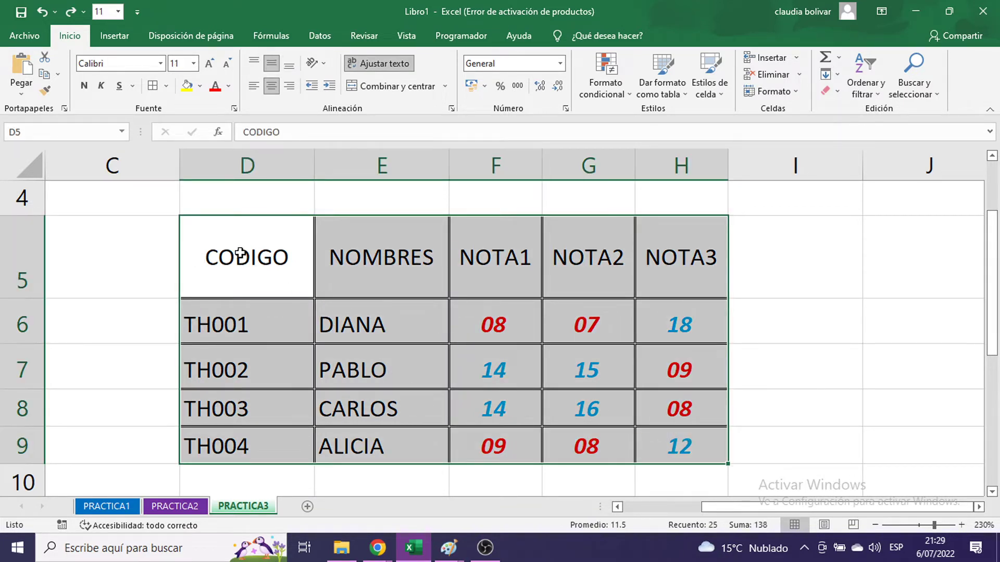
left_click_drag(239, 254, 682, 444)
left_click(233, 243)
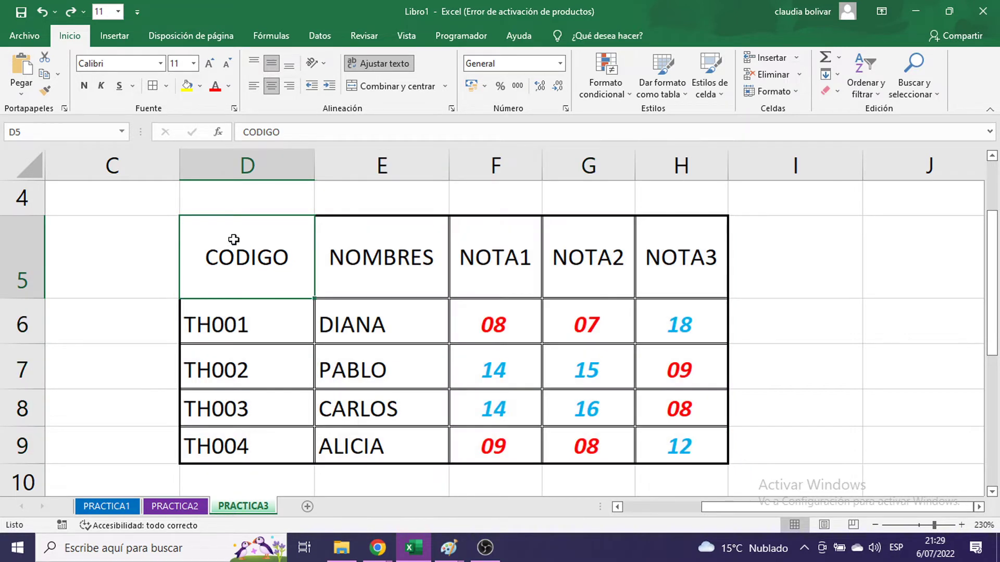
left_click_drag(233, 240, 673, 445)
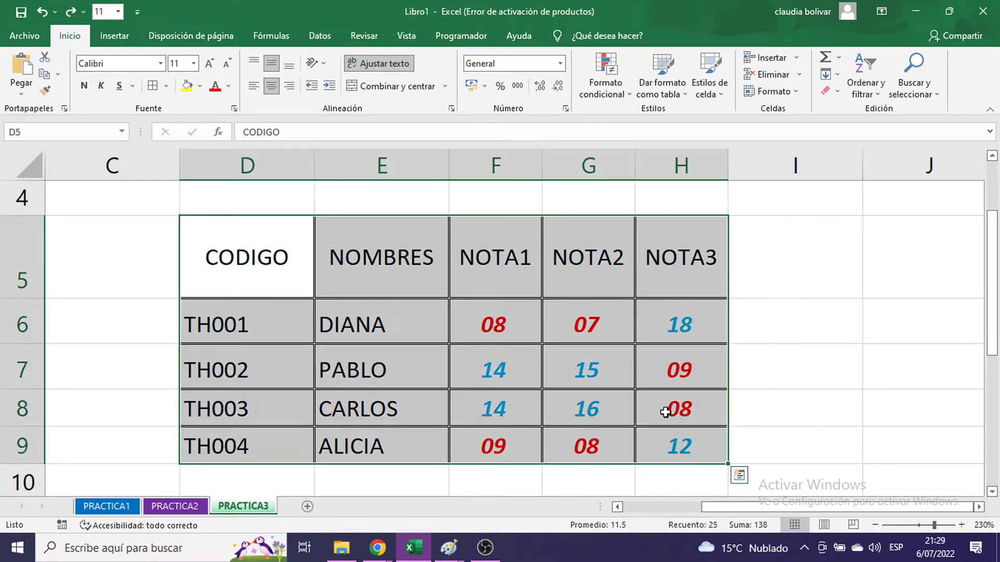
left_click(672, 91)
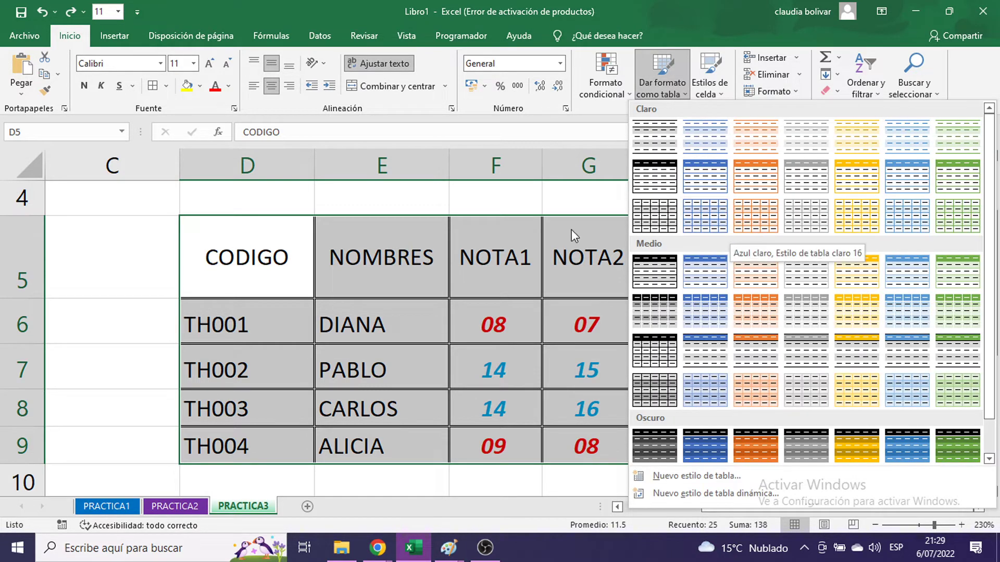
left_click(594, 199)
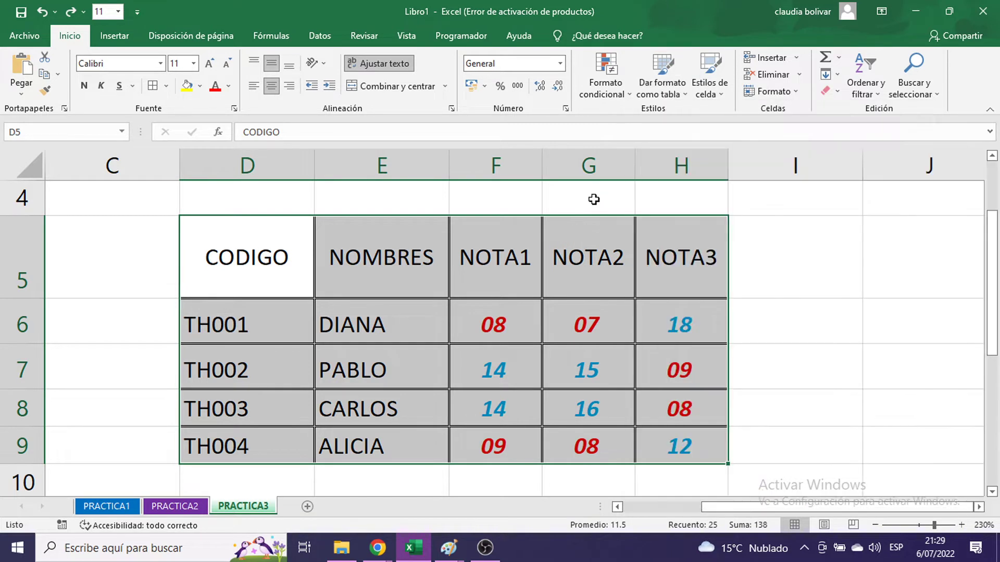
- Select the student names in E6:E9 and display the sort and filter options
left_click(412, 247)
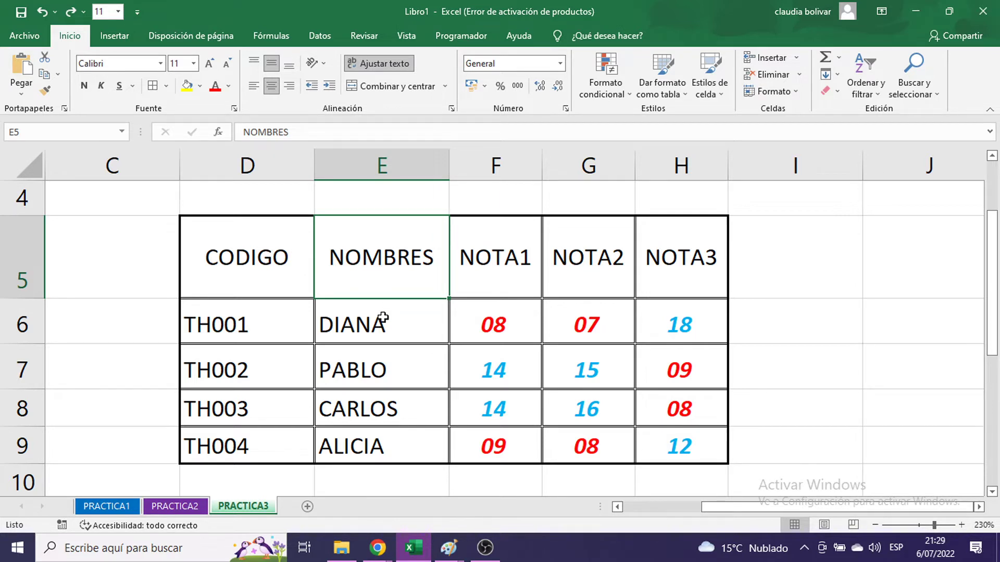
left_click_drag(383, 317, 405, 443)
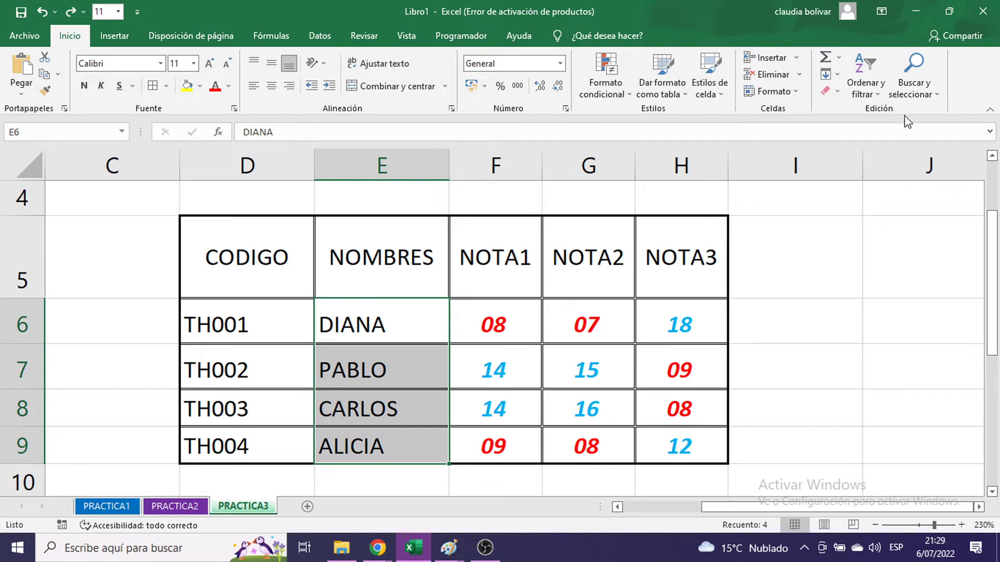
left_click(862, 97)
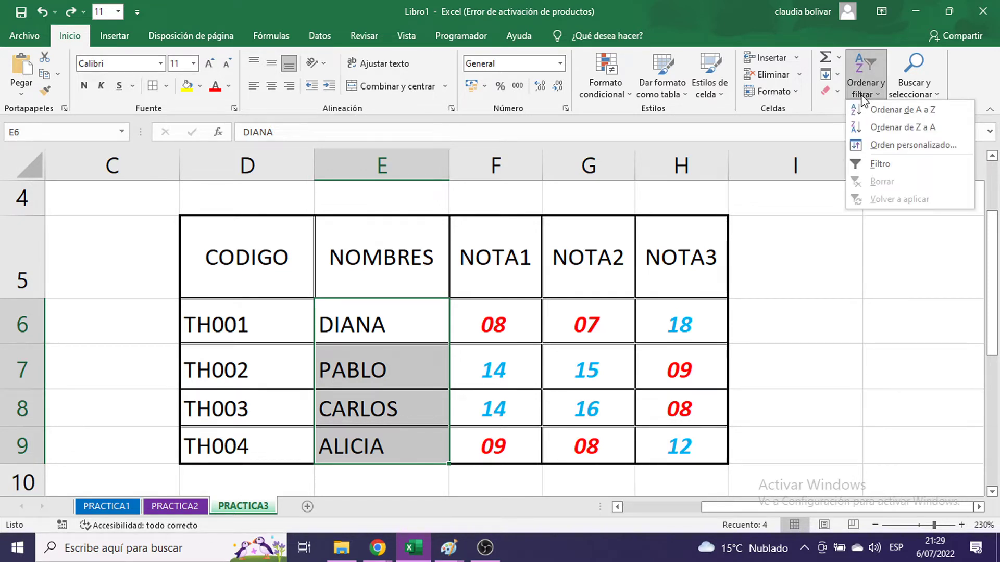
- Paste a screenshot of the sort and filter options into the untitled Paint picture and move it to show the names and options
left_click(449, 547)
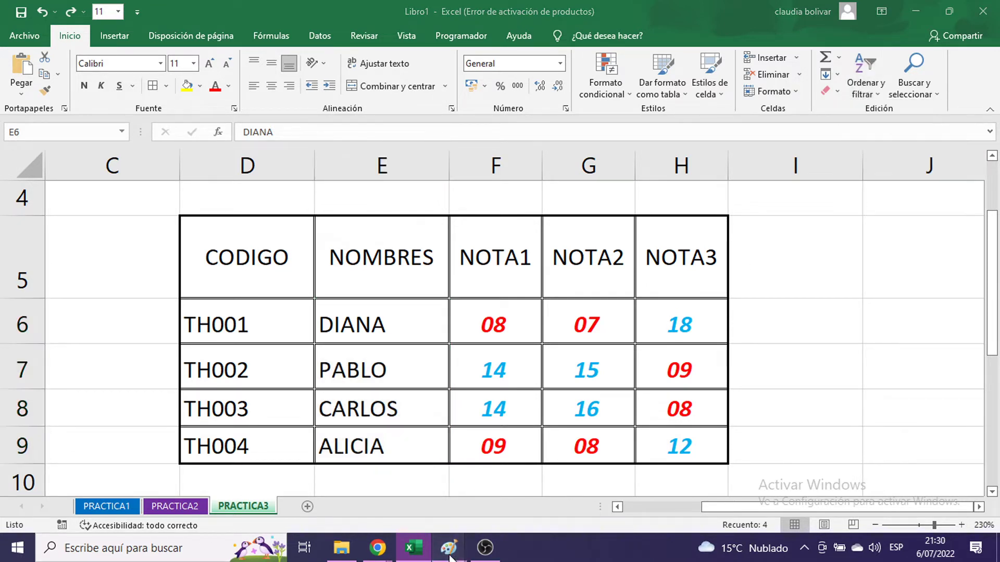
left_click(515, 394)
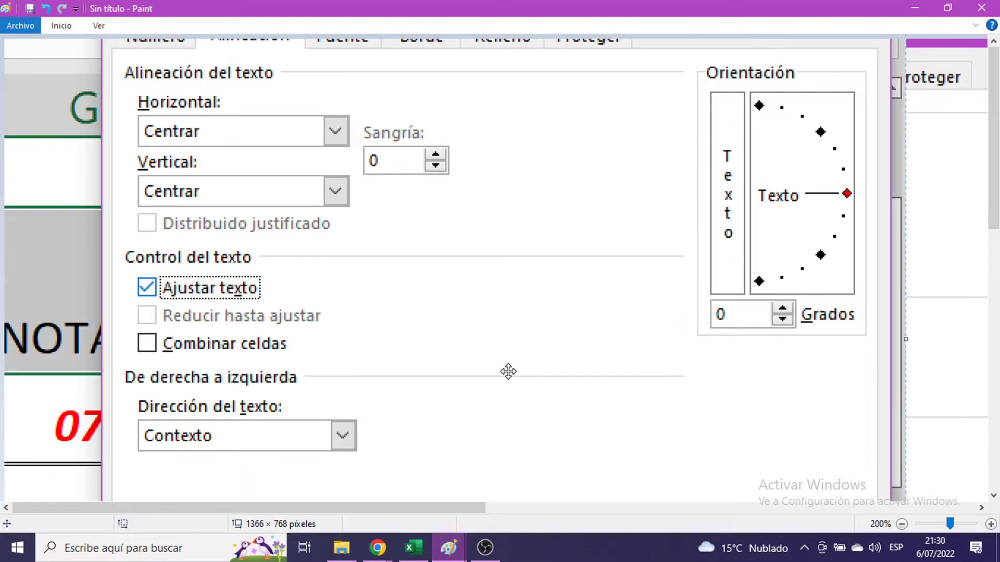
key("ctrl+v")
mouse_move(654, 364)
left_mouse_down()
mouse_move(526, 292)
mouse_move(519, 221)
left_mouse_up()
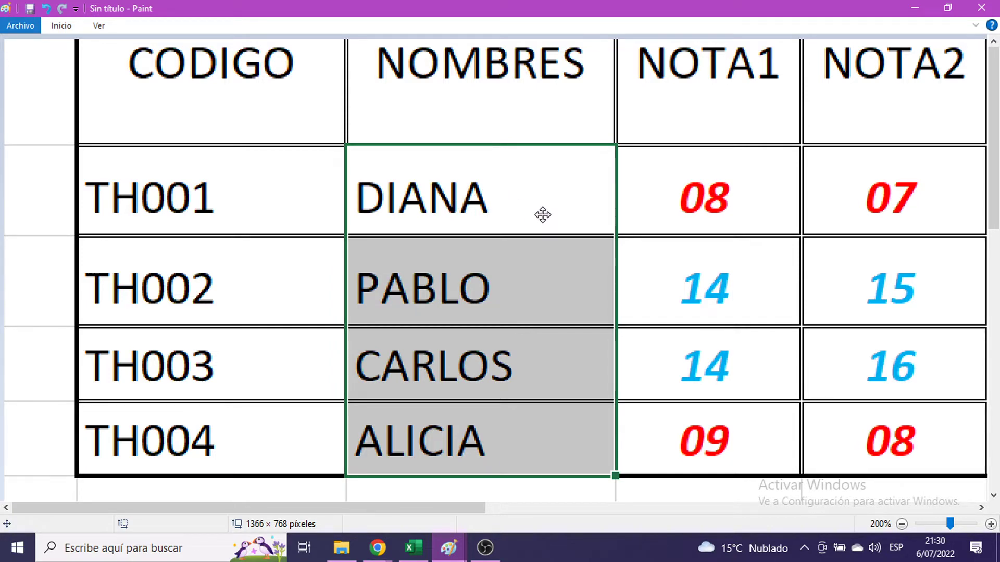
mouse_move(542, 217)
left_mouse_down()
mouse_move(446, 368)
mouse_move(578, 328)
mouse_move(553, 435)
mouse_move(617, 457)
mouse_move(676, 435)
mouse_move(702, 263)
mouse_move(671, 233)
left_mouse_up()
left_click_drag(722, 191, 768, 190)
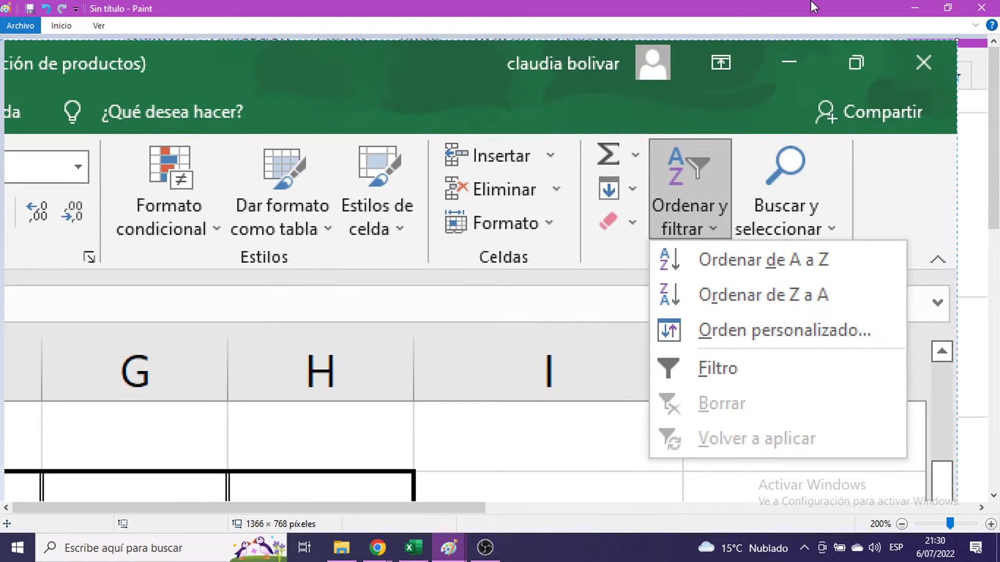
- Back in Excel, select the table D5:H9 and display the table format styles
left_click(914, 8)
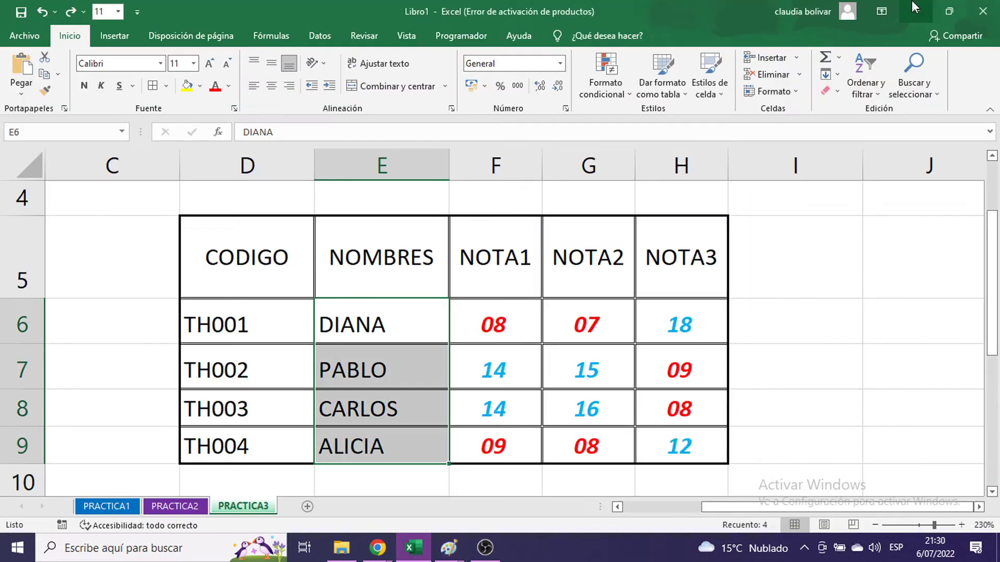
left_click(856, 295)
left_click_drag(265, 256, 652, 448)
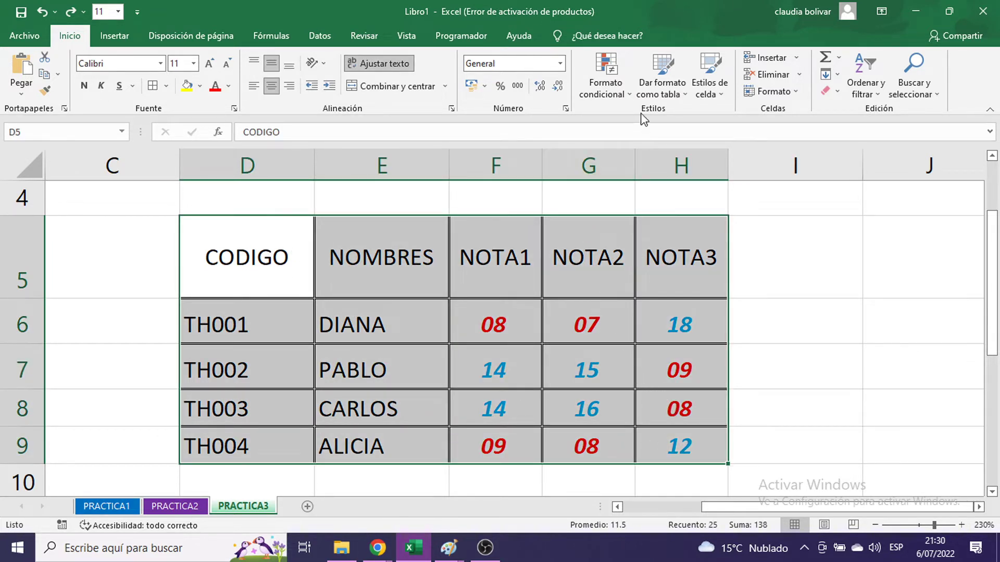
left_click(664, 88)
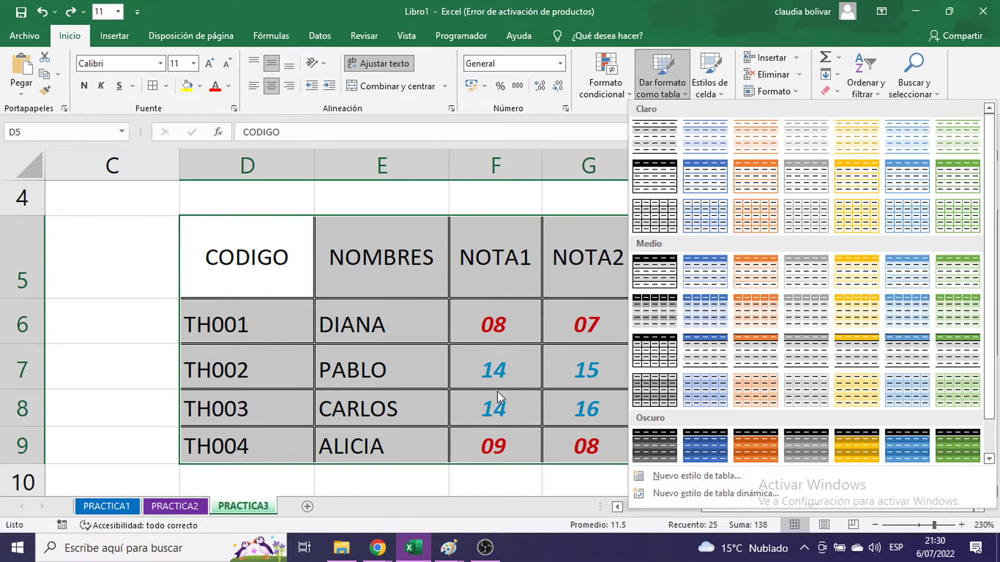
- Paste a screenshot of the table format styles into the untitled Paint picture and shift it to examine the Claro and Medio styles
left_click(448, 547)
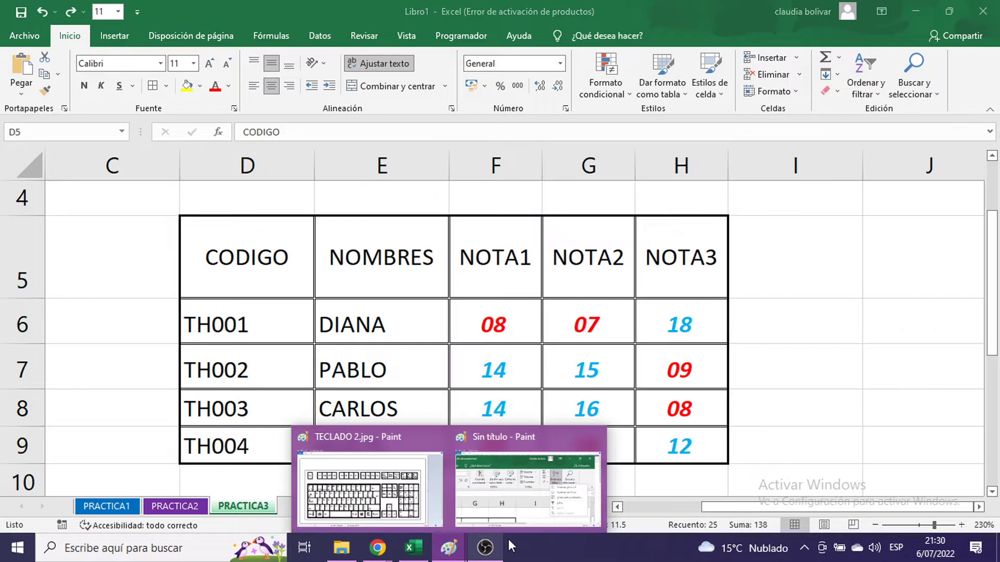
left_click(533, 494)
key("ctrl+v")
left_click_drag(730, 261, 290, 243)
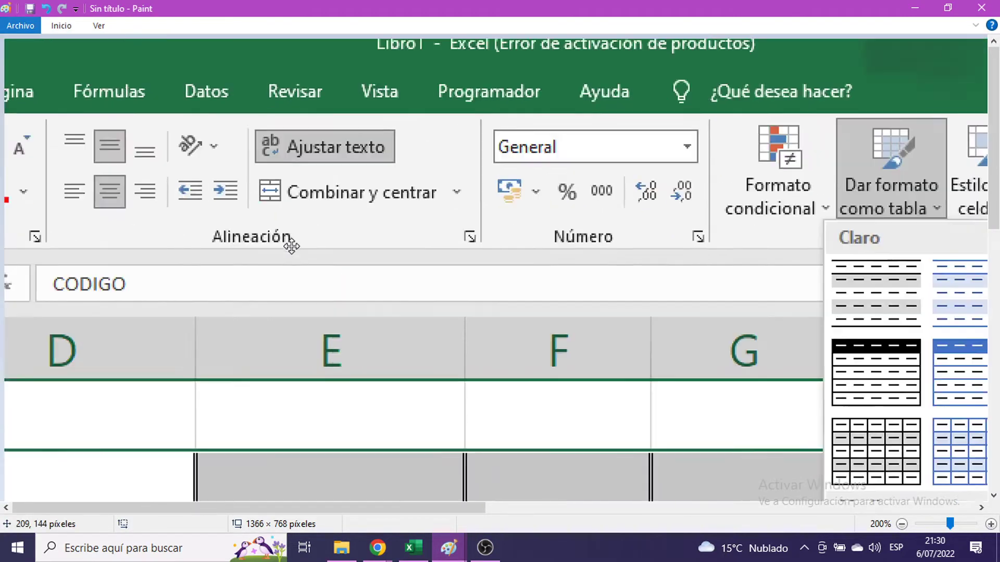
left_click_drag(583, 283, 139, 270)
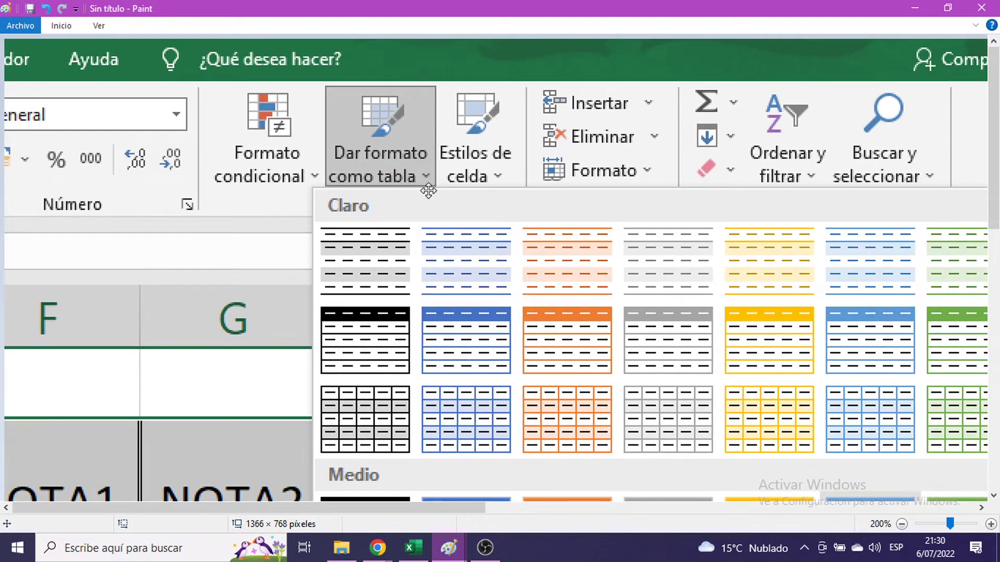
left_click_drag(528, 309, 348, 250)
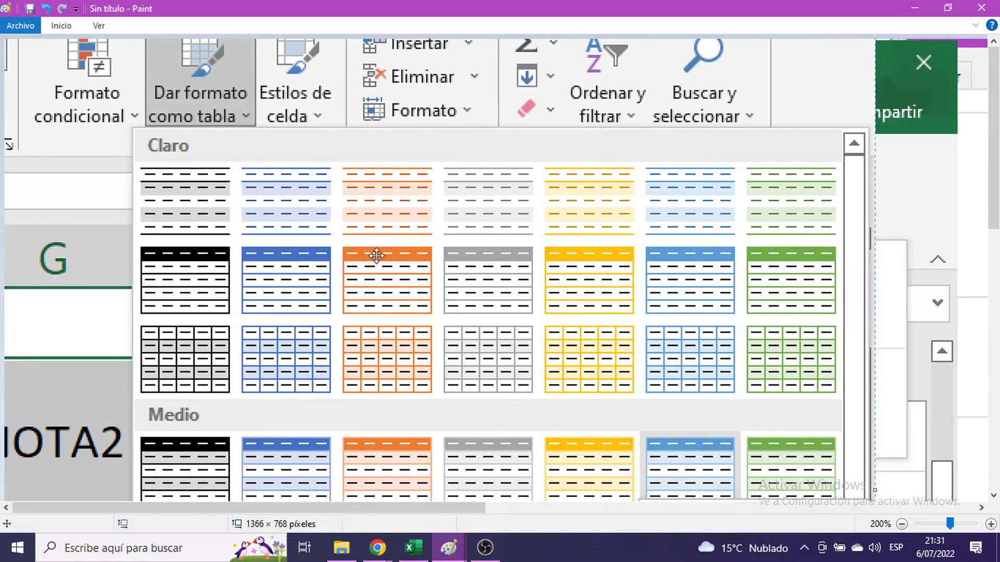
left_click_drag(568, 301, 719, 336)
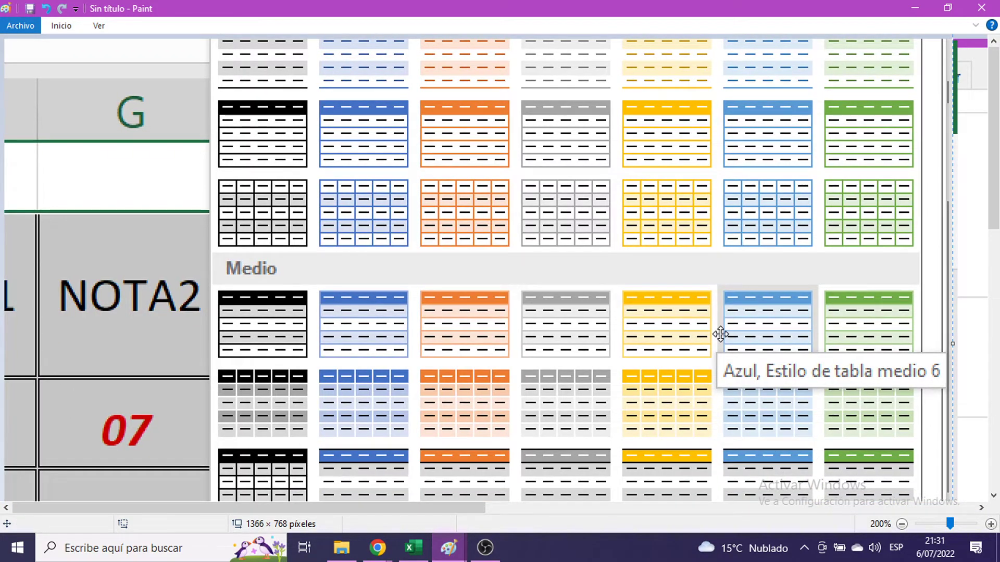
- Back in Excel, try formatting D5:H9 as a table with Azul, Estilo de tabla medio 6 and the headers option off, and undo it
left_click(915, 8)
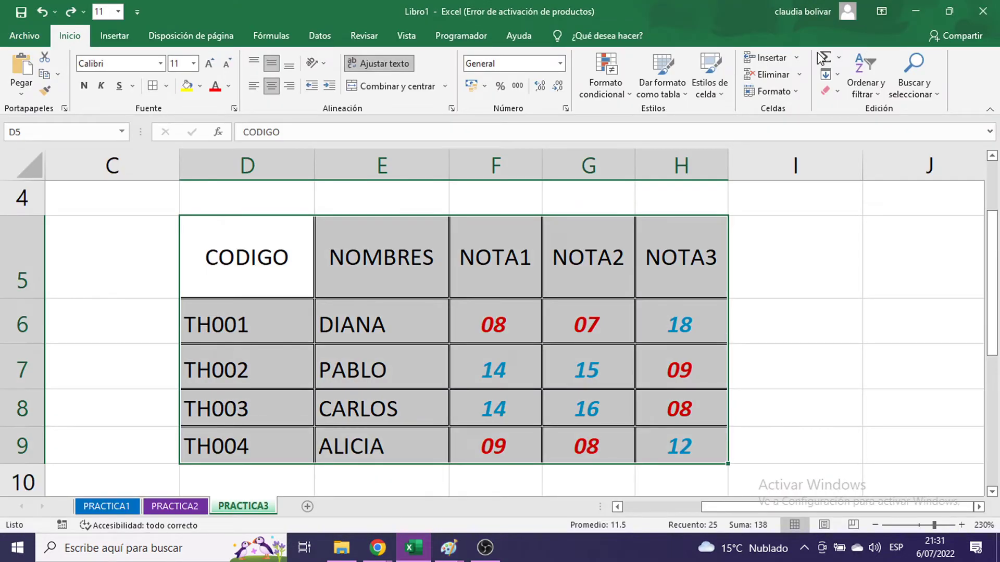
left_click(605, 86)
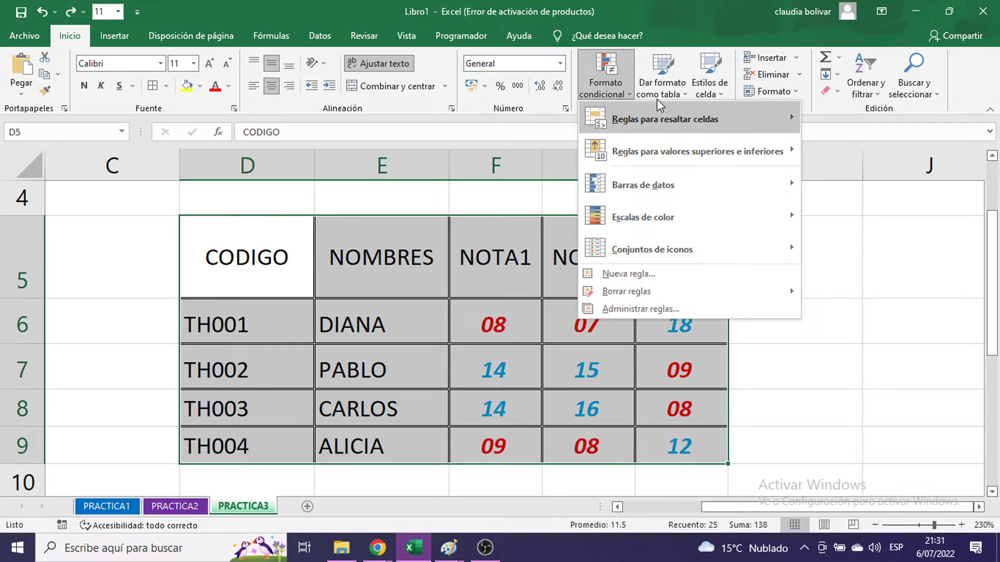
left_click(666, 81)
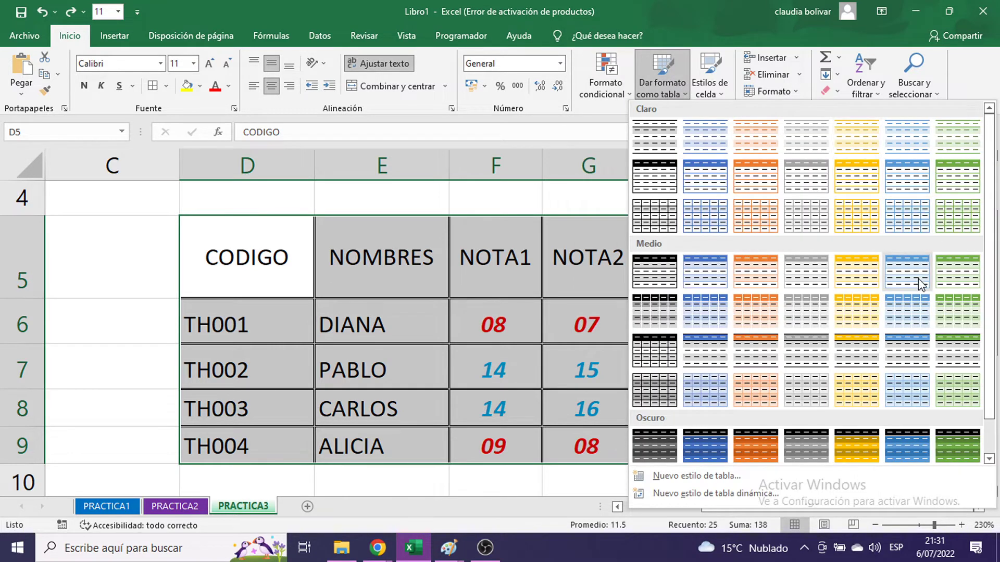
left_click(917, 279)
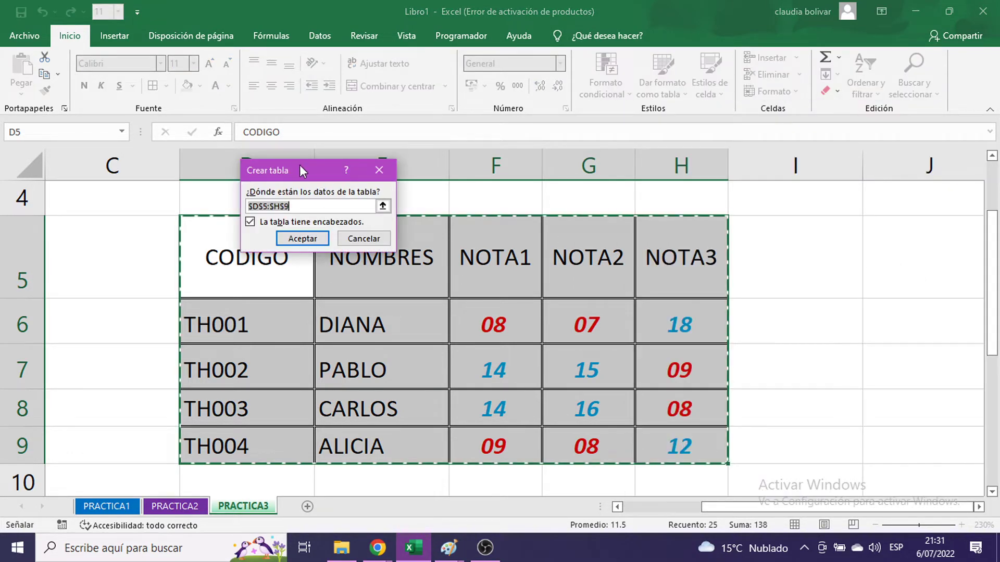
left_click_drag(301, 165, 743, 182)
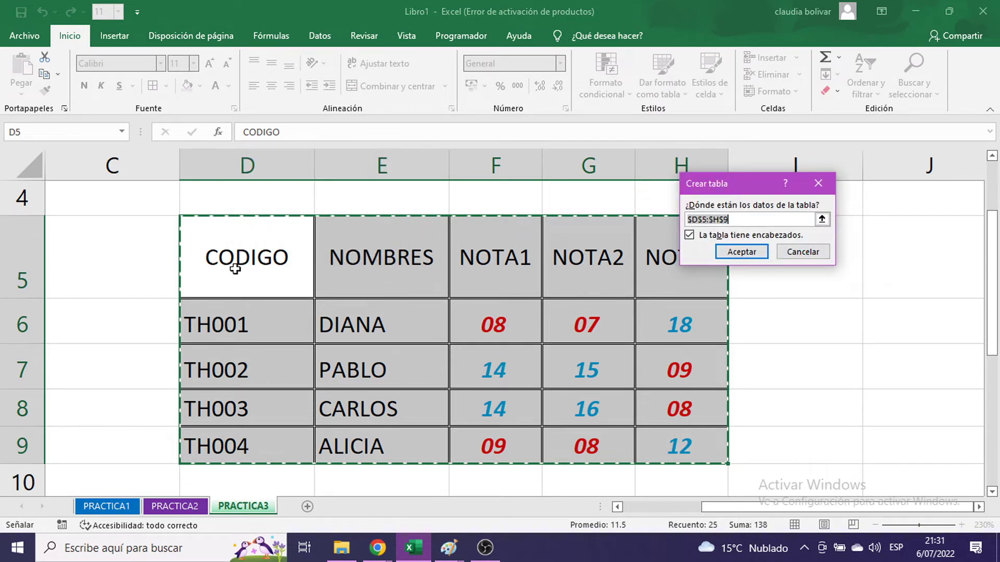
left_click(688, 236)
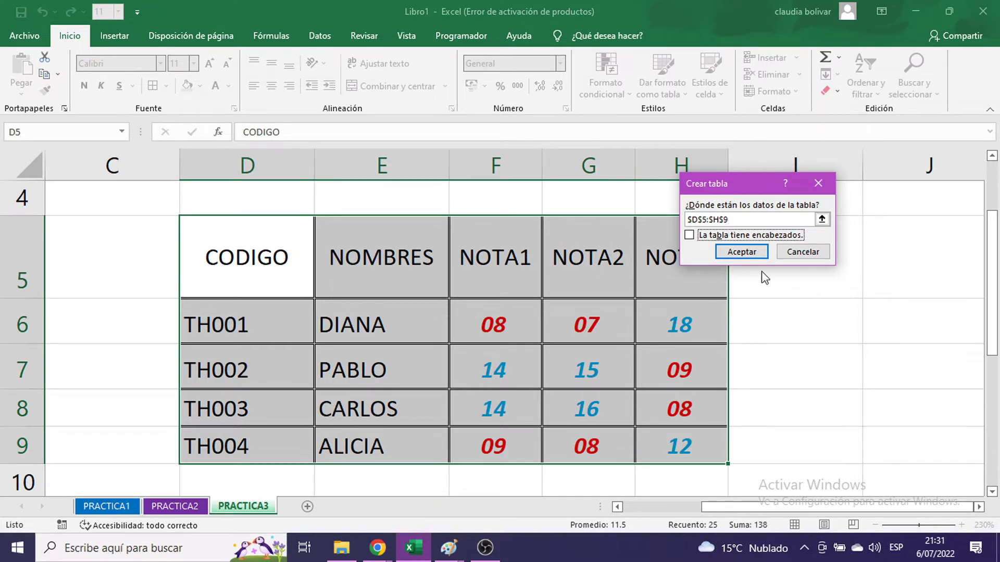
left_click(742, 252)
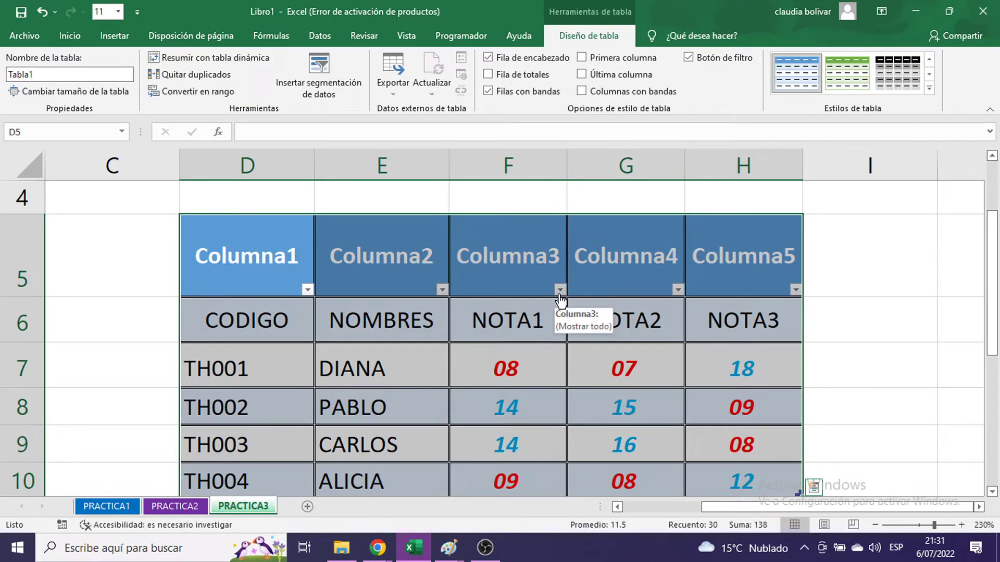
key("ctrl+z")
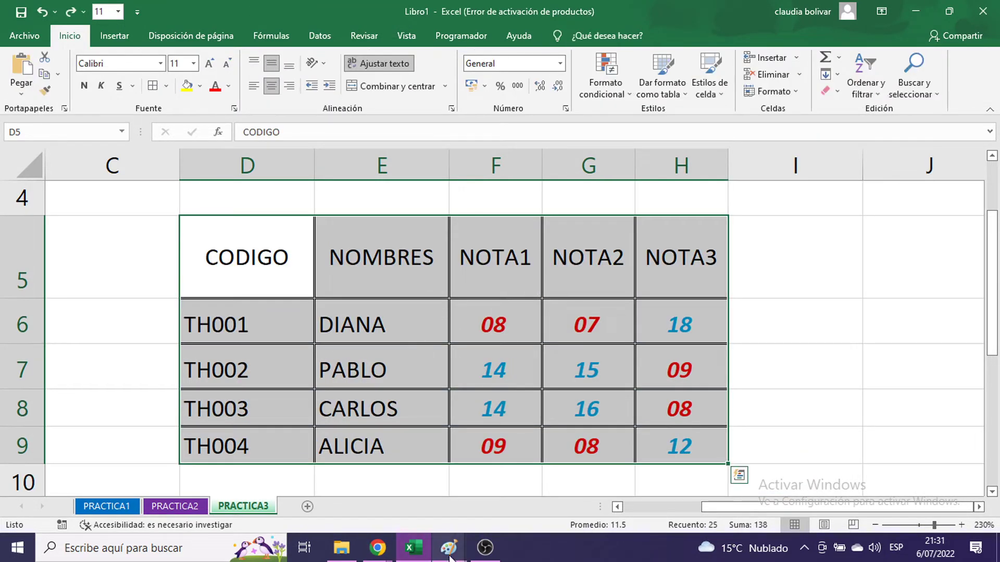
- Paste a screenshot of the Crear tabla dialog with the headers option off into the untitled Paint picture and examine it
mouse_move(458, 556)
left_click(498, 495)
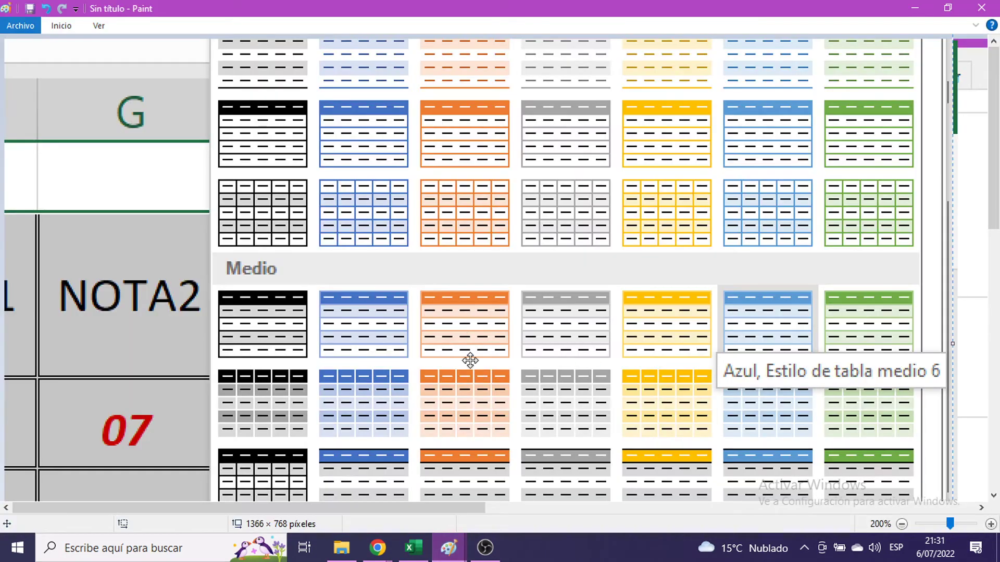
key("ctrl+v")
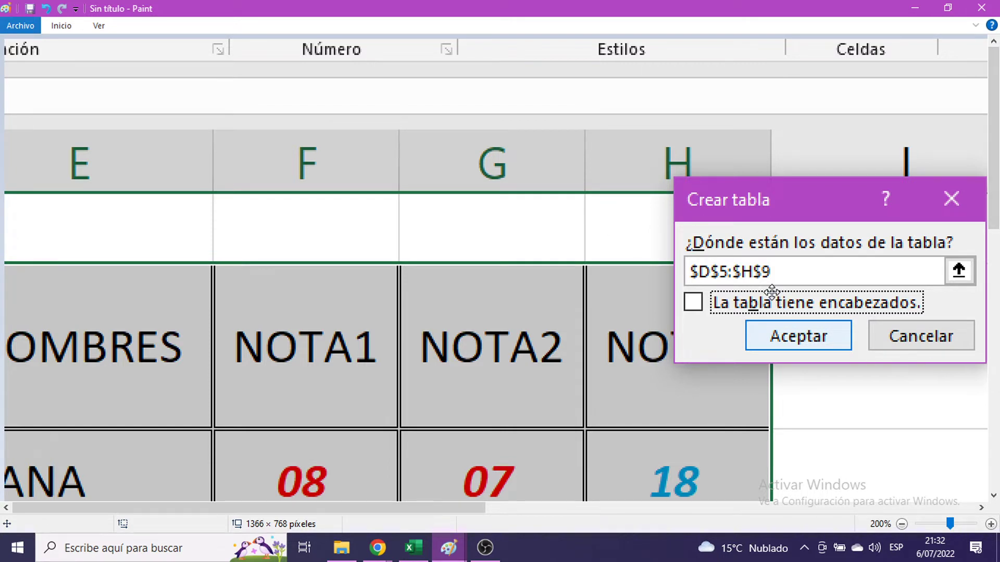
- Back in Excel, format D5:H9 as a table with Azul, Estilo de tabla medio 6, keeping the headers option on
left_click(915, 8)
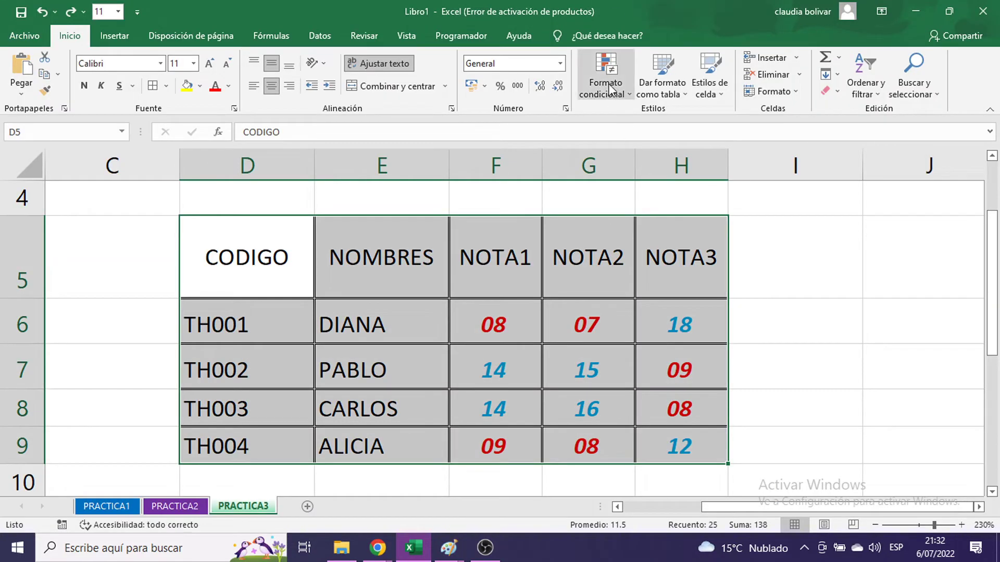
left_click(665, 80)
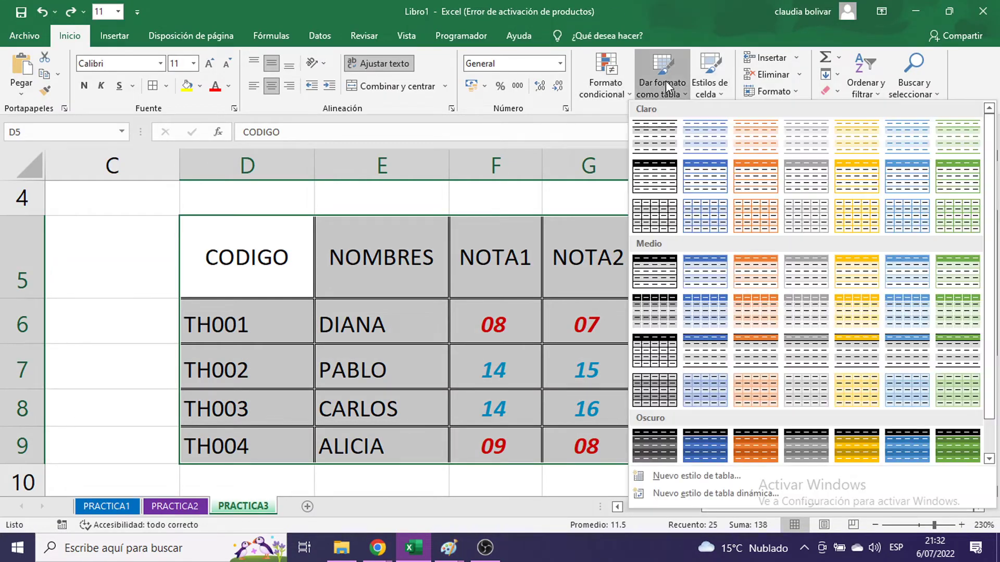
left_click(892, 282)
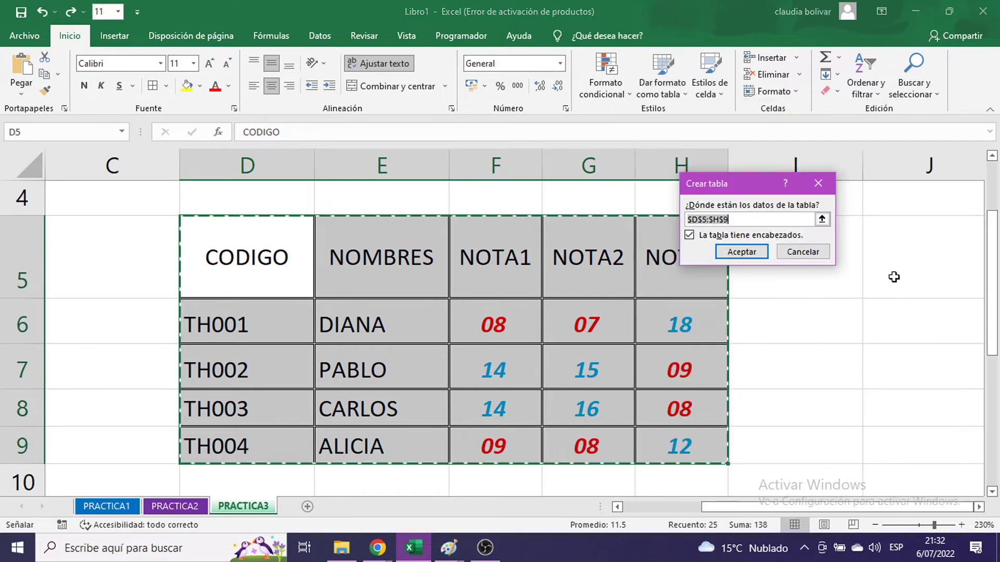
left_click(742, 252)
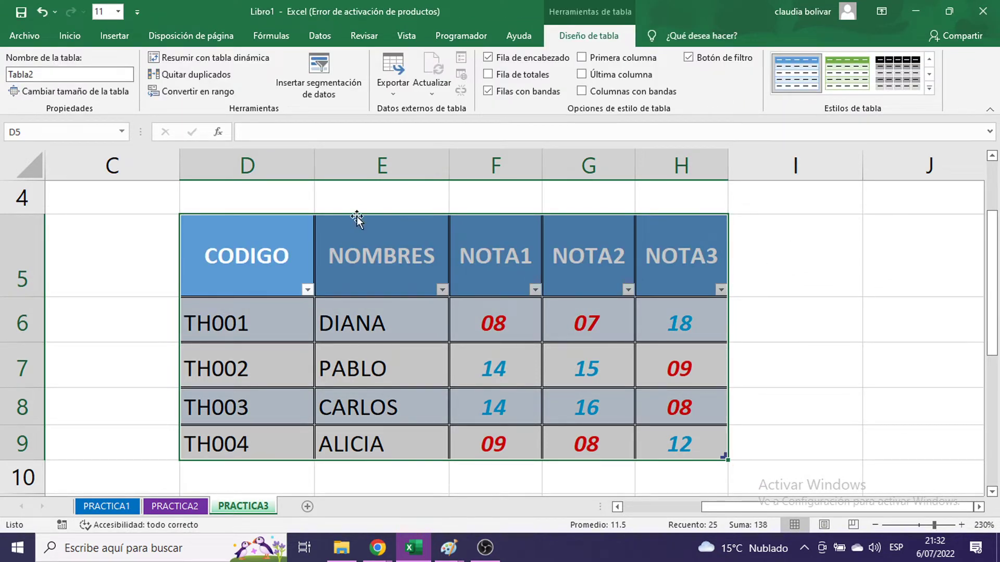
- Examine the header cells from CODIGO to NOTA3 and display the filter options of the NOMBRES column
left_click(225, 255)
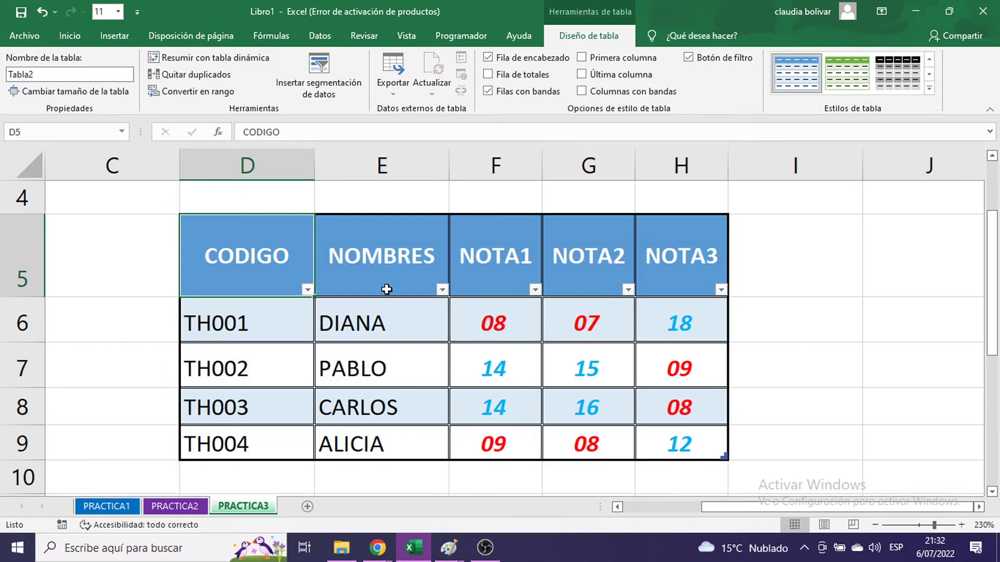
left_click(387, 288)
left_click(516, 270)
left_click(580, 267)
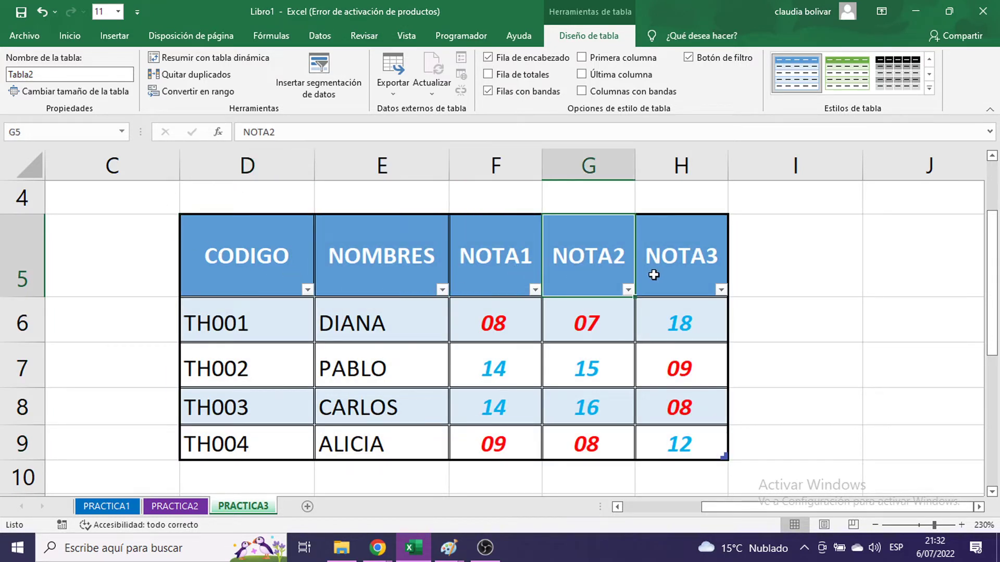
left_click(663, 270)
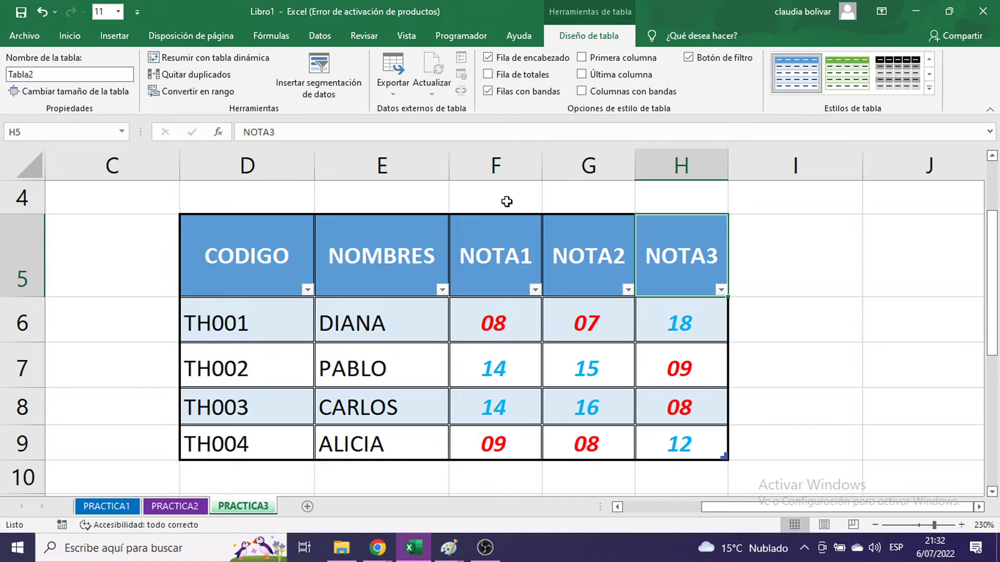
left_click(442, 290)
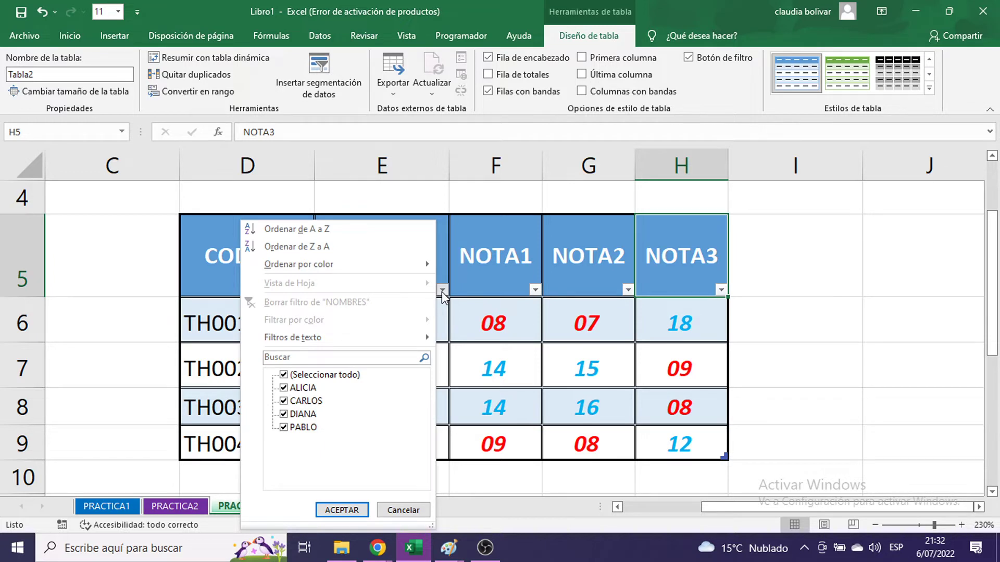
- Paste a screenshot of the NOMBRES filter options into the untitled Paint picture and shift it to examine the sort commands and value list
left_click(448, 548)
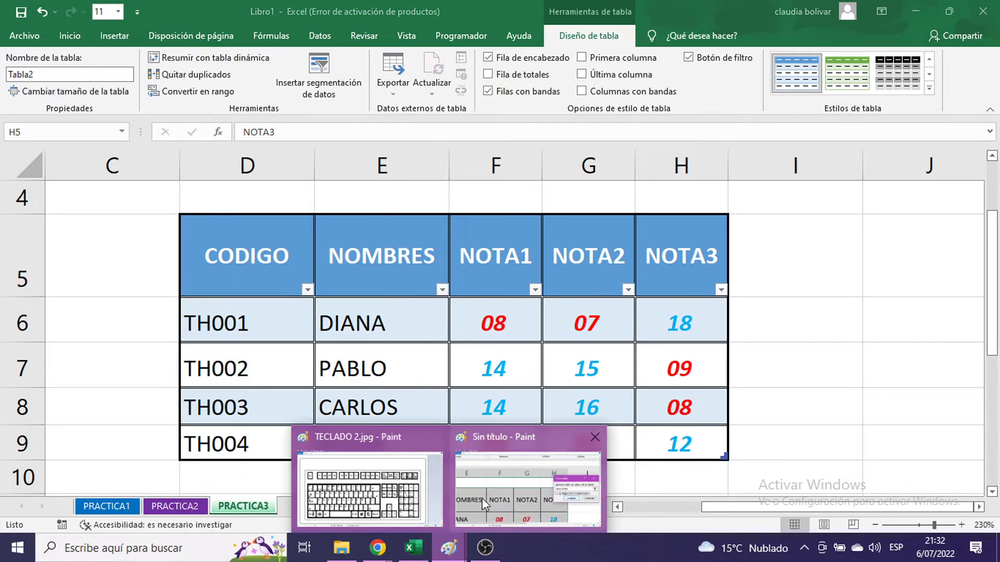
left_click(482, 498)
key("ctrl+v")
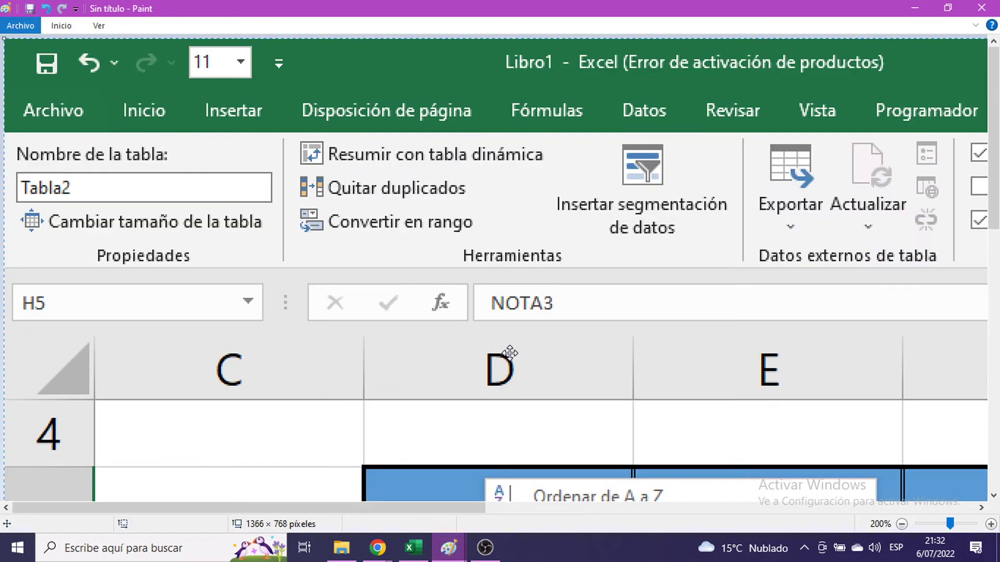
left_click_drag(510, 353, 201, 34)
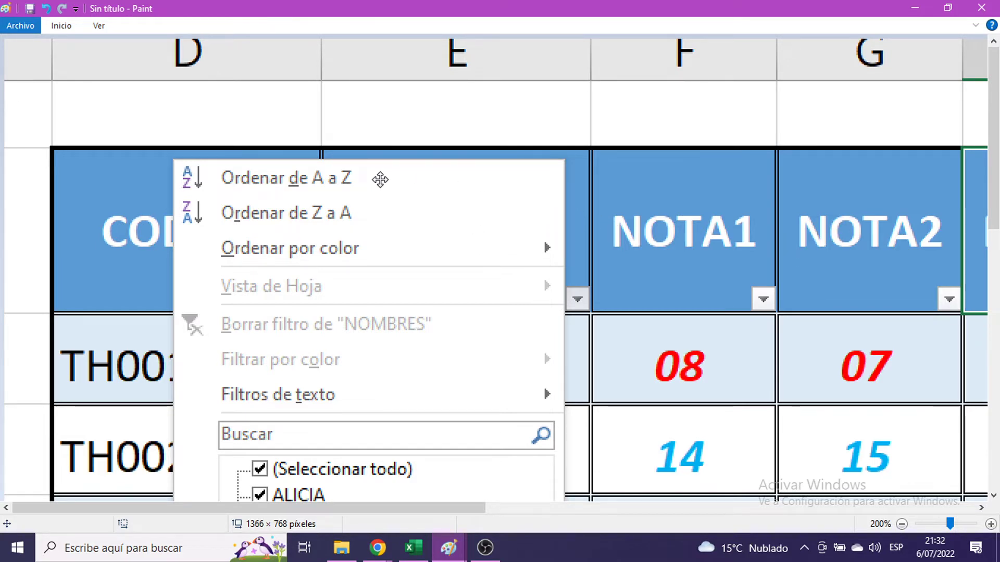
mouse_move(394, 269)
left_mouse_down()
mouse_move(390, 215)
mouse_move(359, 138)
left_mouse_up()
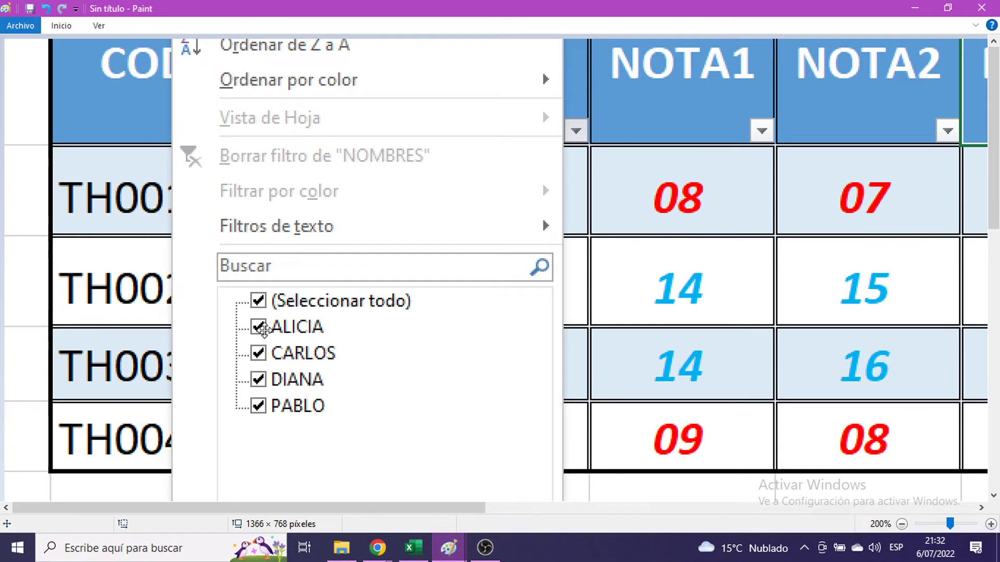
- Back in Excel, examine the record in row 9 of the grade table
left_click(924, 7)
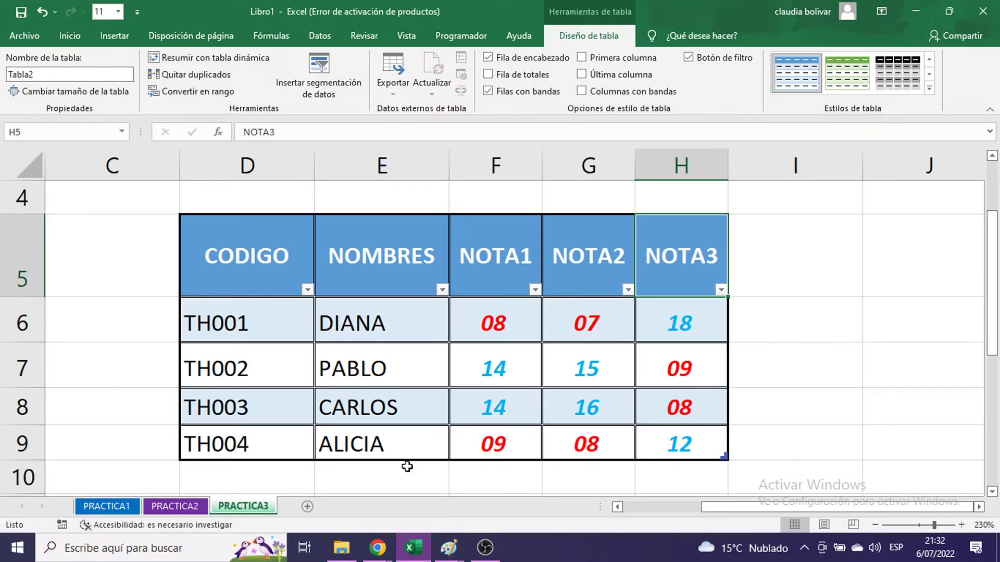
left_click(368, 448)
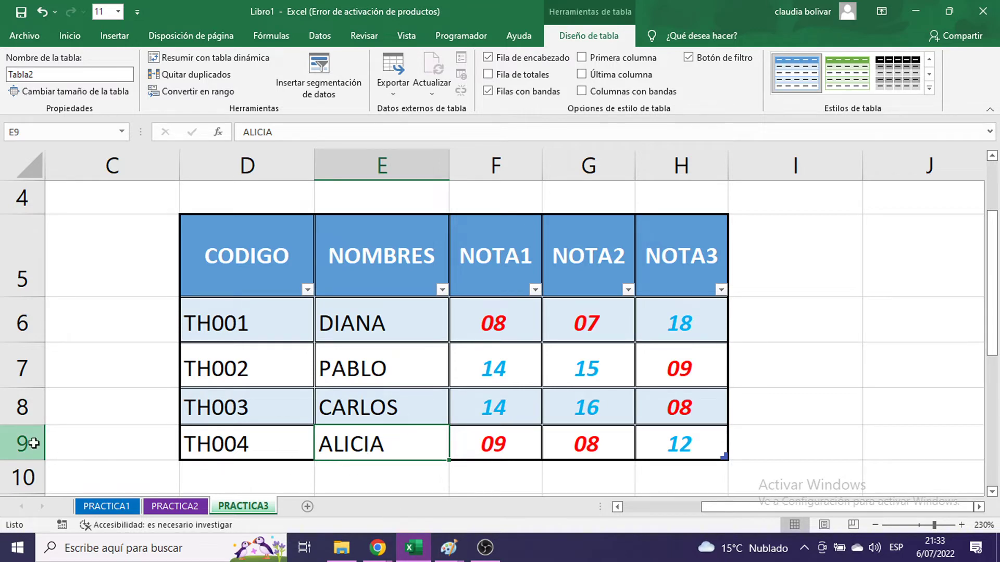
left_click(32, 444)
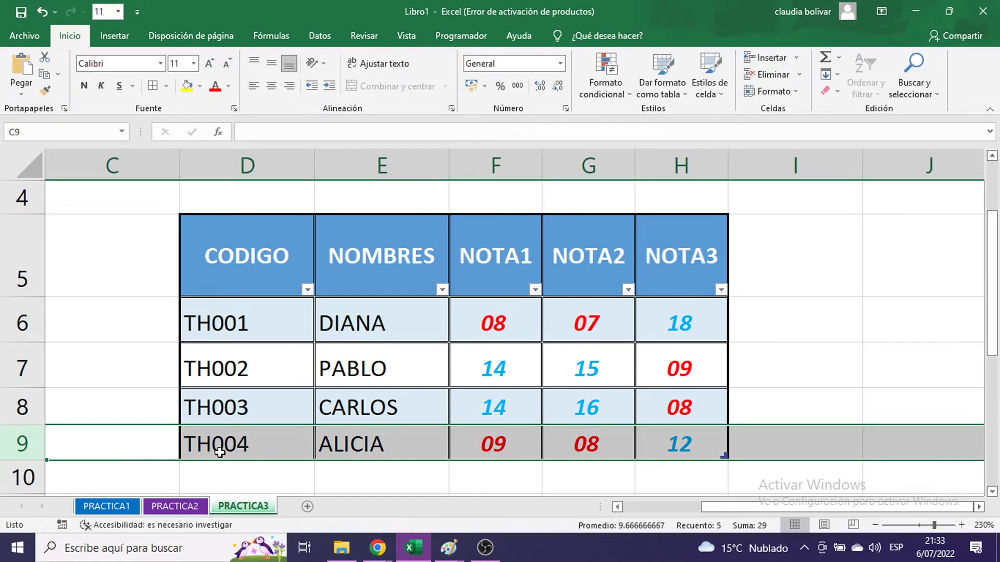
left_click(465, 445)
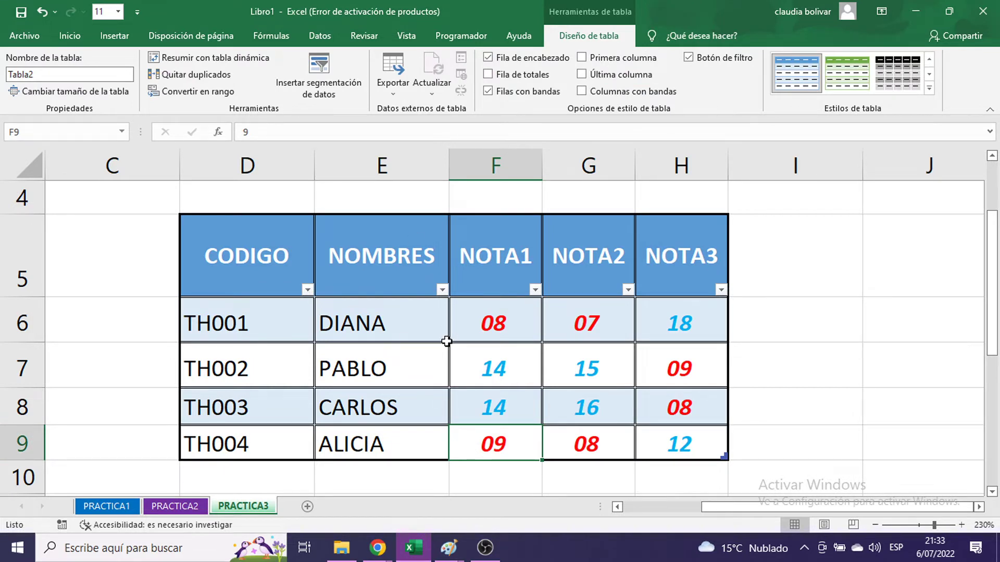
left_click(358, 440)
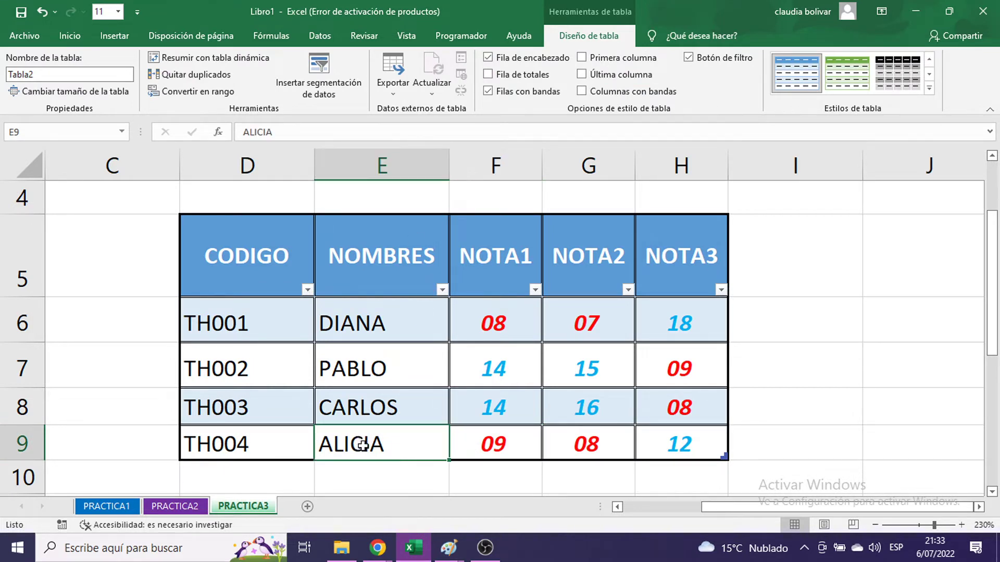
left_click(224, 451)
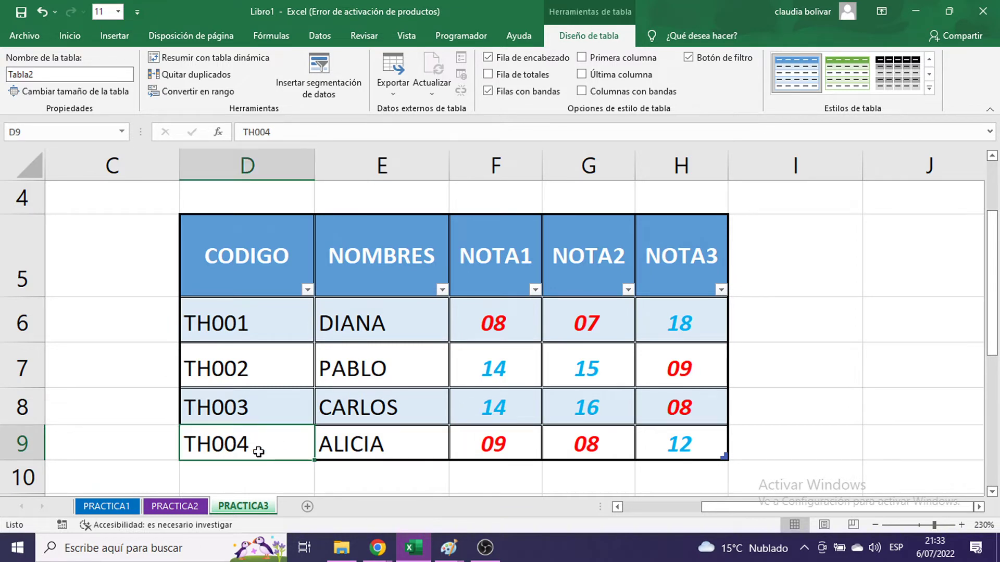
- Try sorting the table by the NOMBRES column from A to Z, check the record in row 6, and undo the sort
left_click(411, 344)
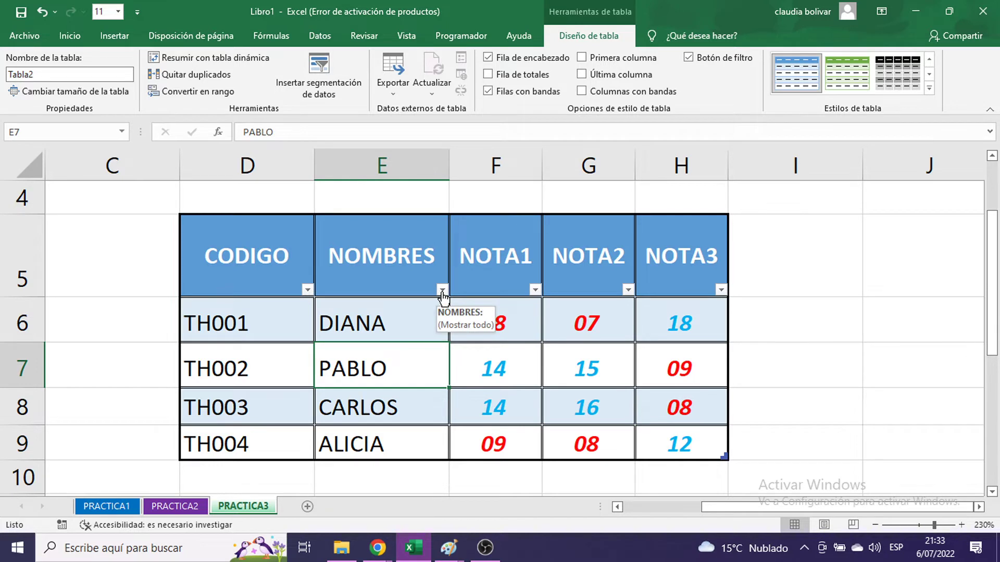
left_click(442, 291)
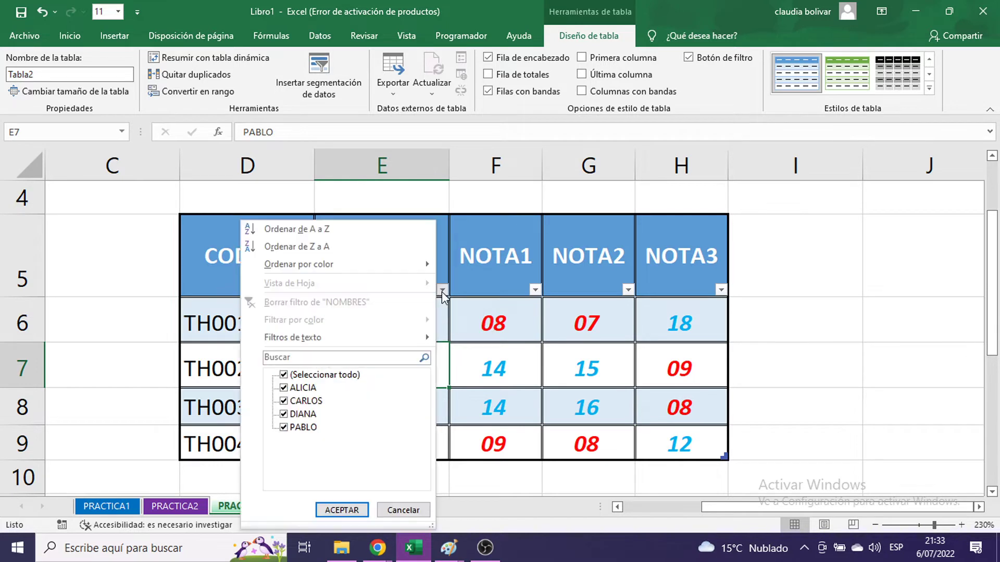
left_click(354, 232)
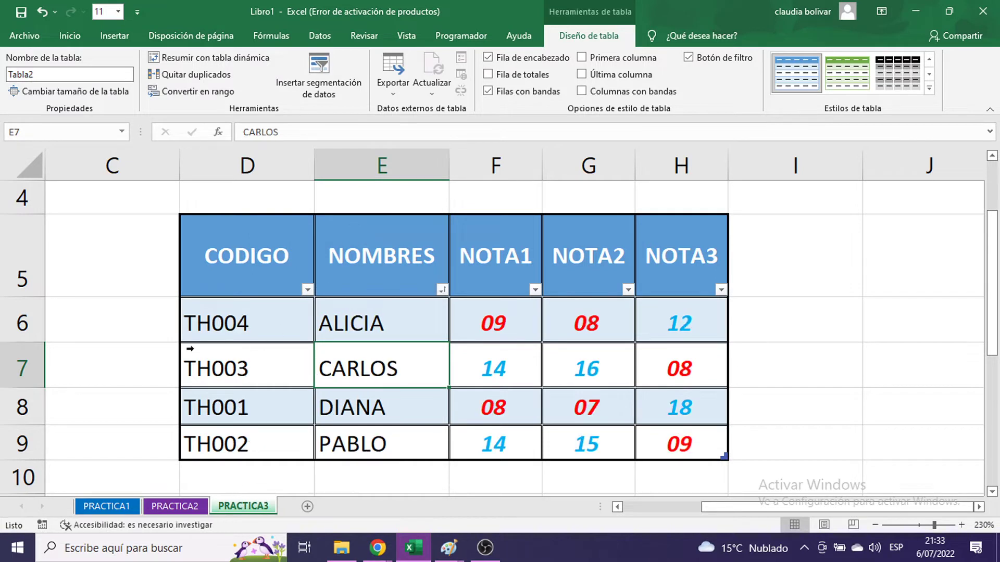
left_click(16, 318)
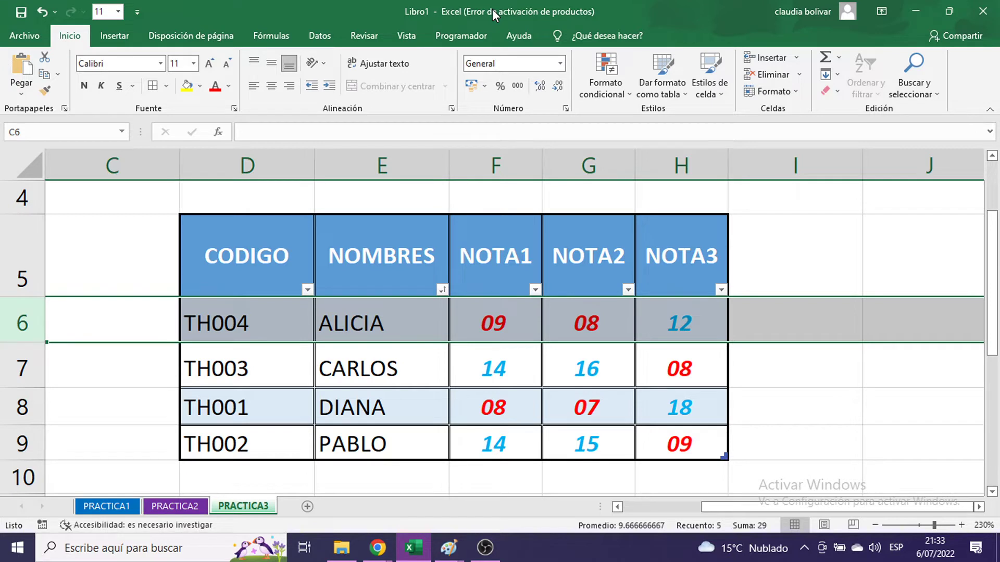
key("ctrl+z")
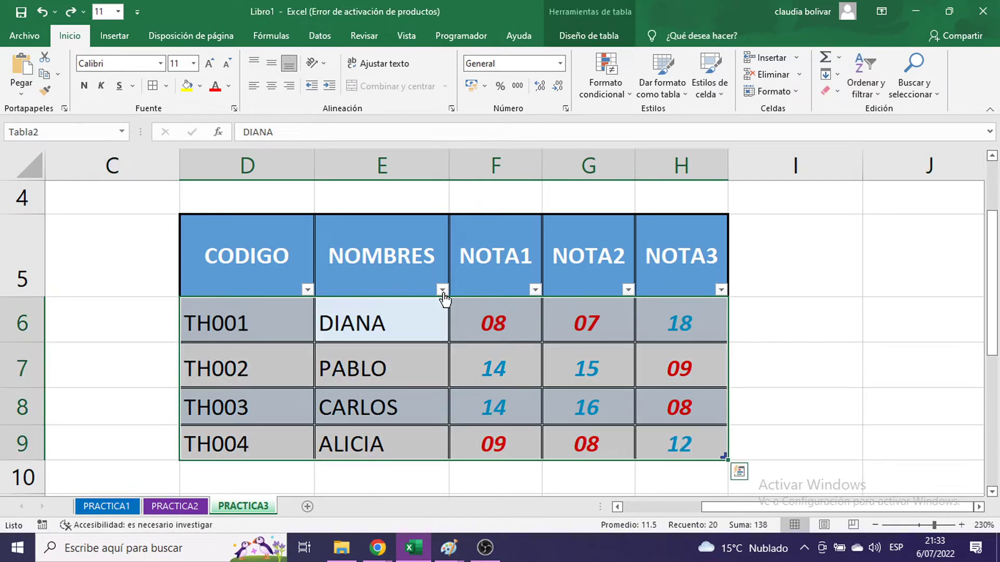
- Filter the table by the CODIGO column to show only the code TH002
left_click(528, 327)
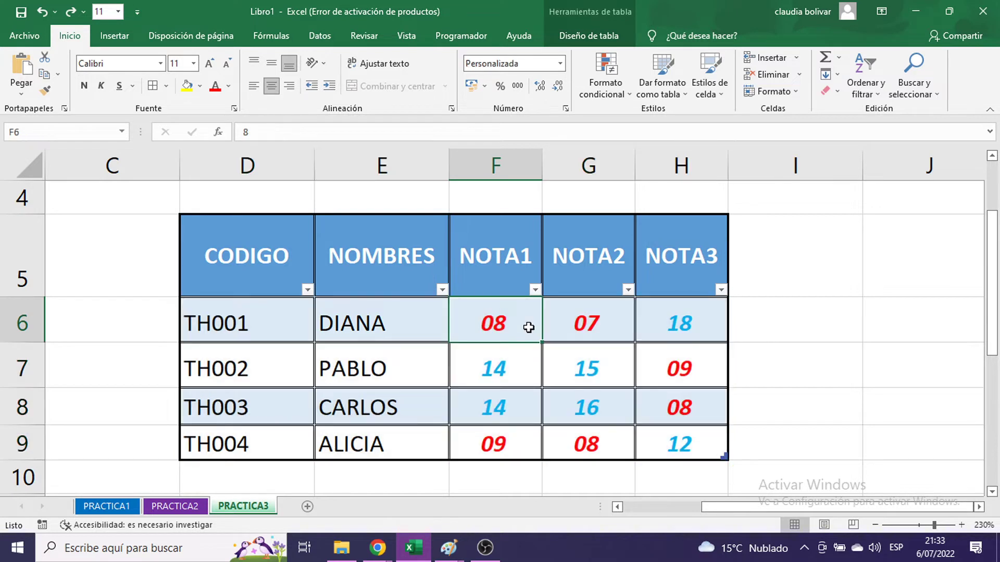
left_click(272, 323)
left_click_drag(272, 324, 279, 404)
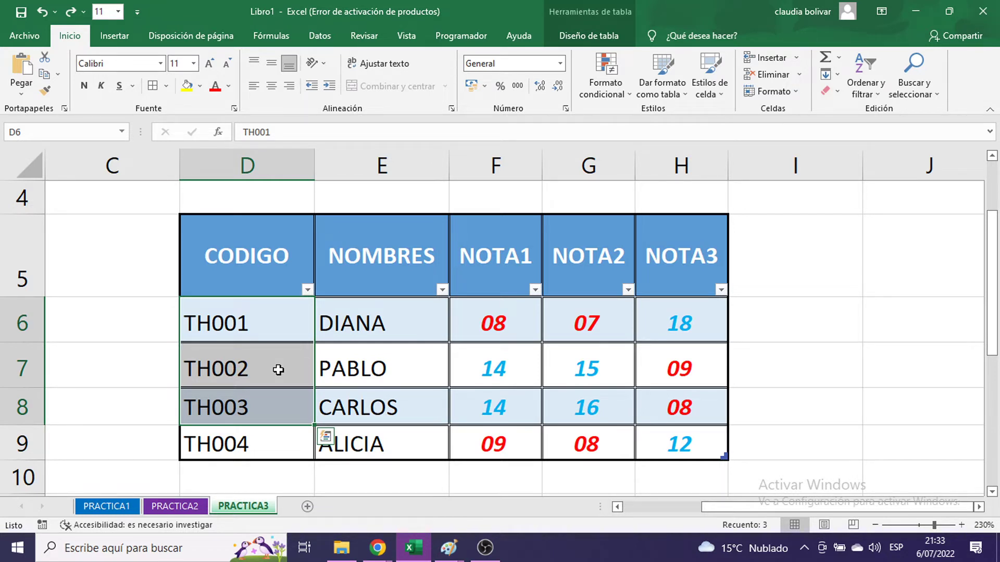
left_click(264, 320)
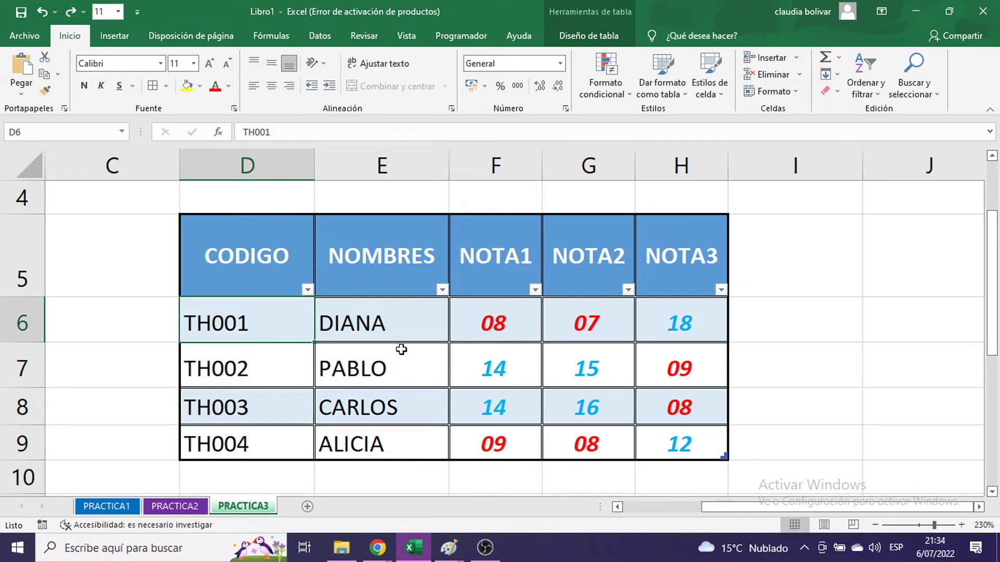
left_click(308, 290)
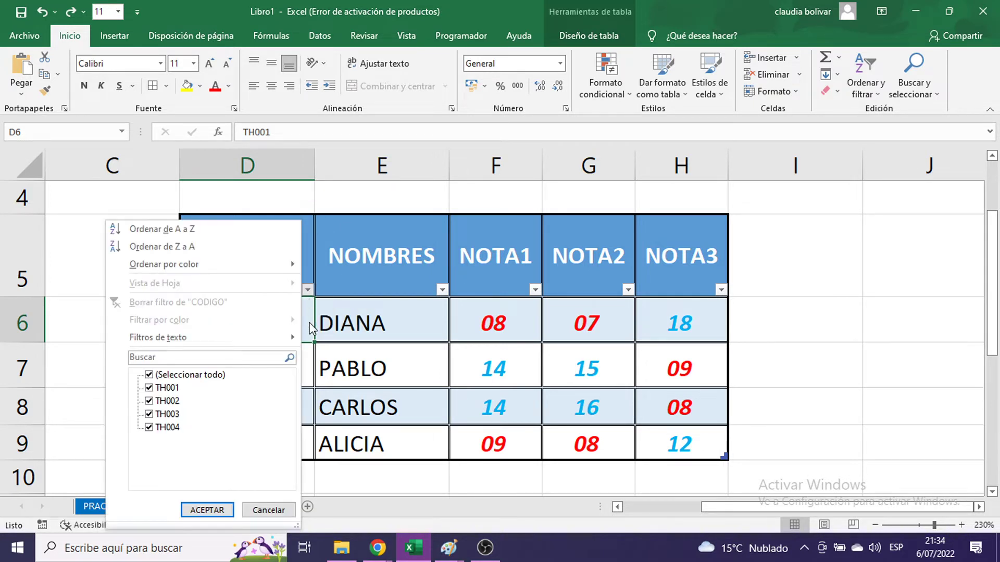
left_click(149, 388)
left_click(149, 400)
left_click(149, 413)
left_click(148, 427)
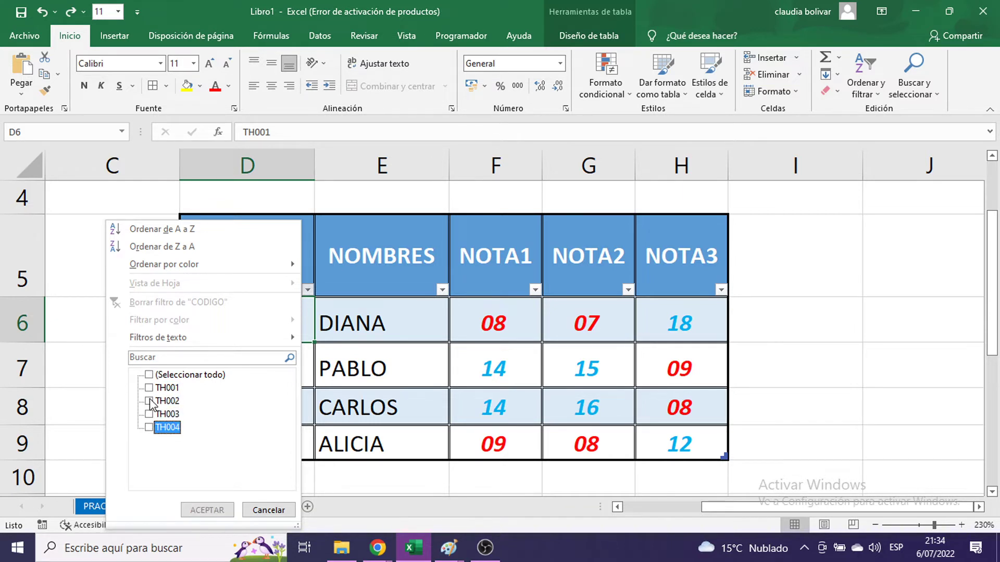
left_click(149, 400)
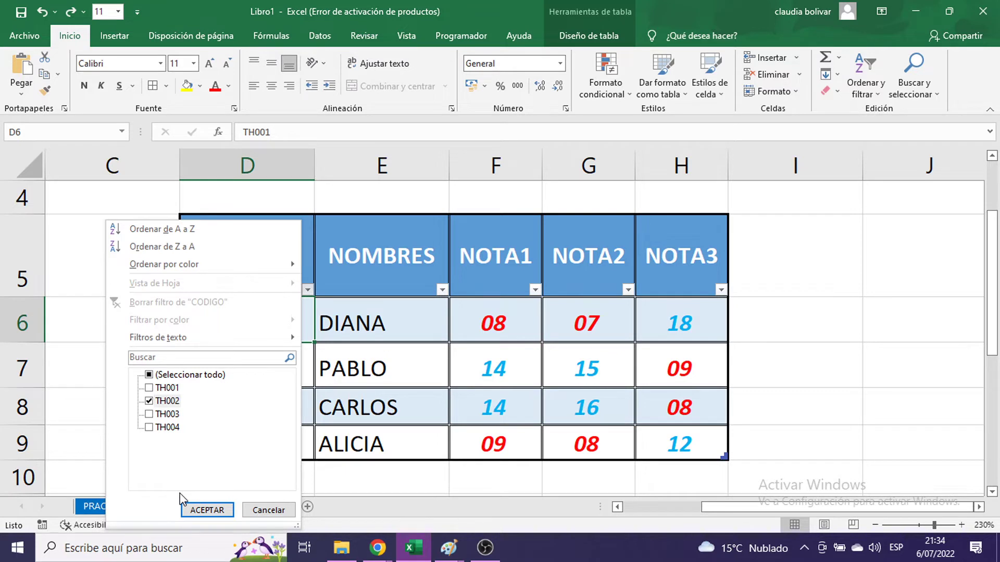
left_click(221, 511)
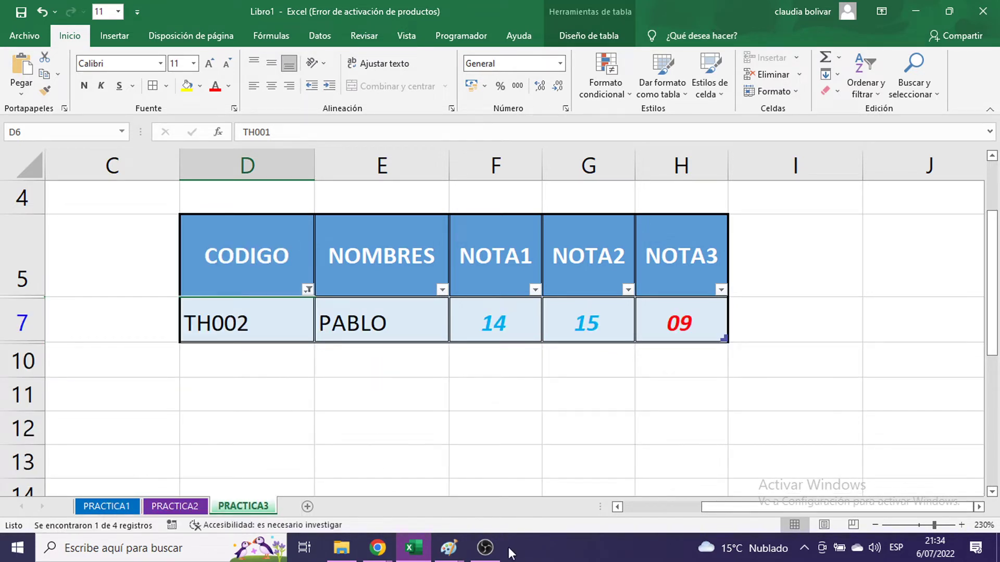
- Paste a screenshot of the CODIGO filter options with only TH002 checked into the untitled Paint picture and examine the code list
mouse_move(449, 547)
left_click(502, 445)
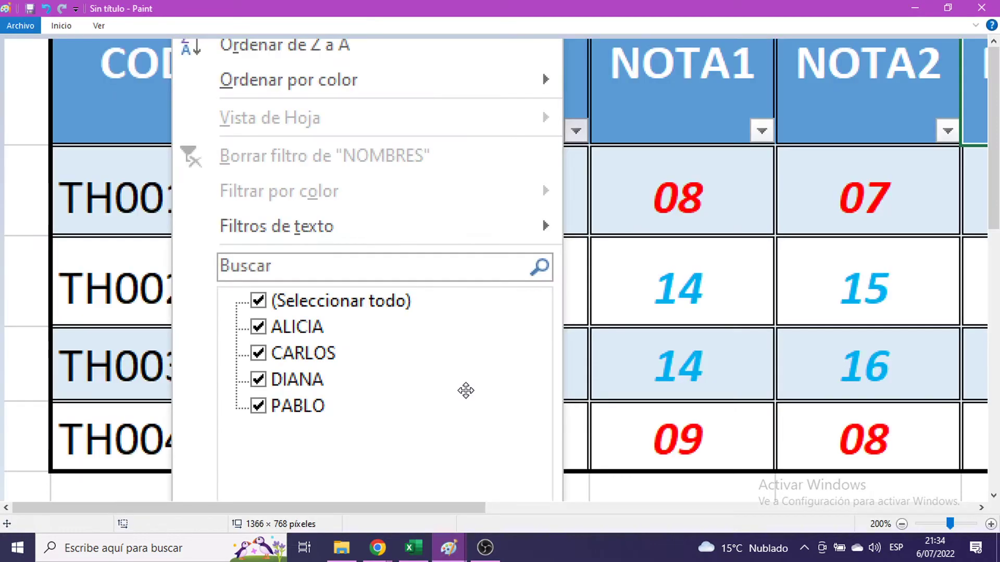
key("ctrl+v")
mouse_move(451, 346)
left_mouse_down()
mouse_move(265, 108)
mouse_move(355, 243)
mouse_move(392, 205)
left_mouse_up()
left_click_drag(357, 241, 314, 117)
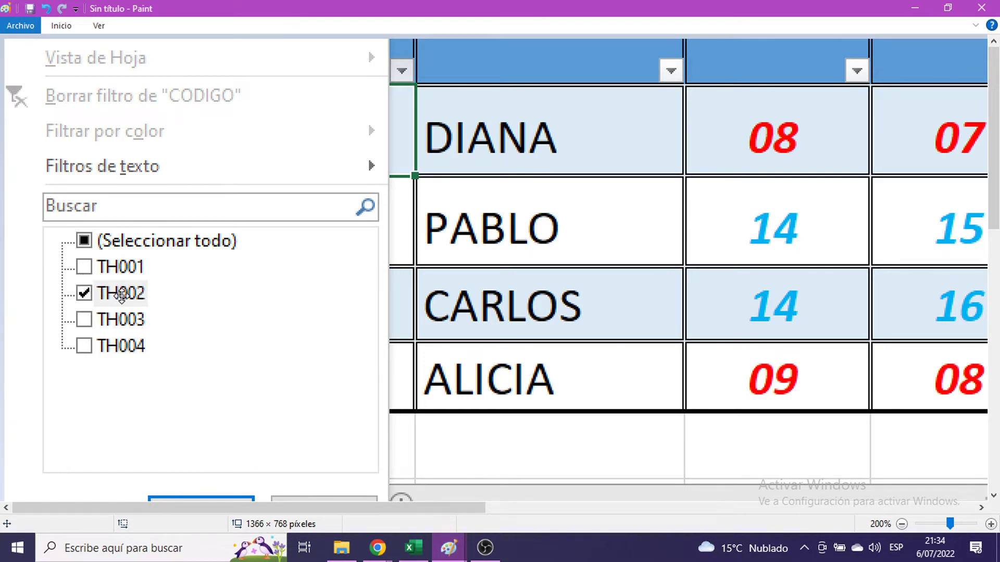
left_click_drag(143, 286, 174, 339)
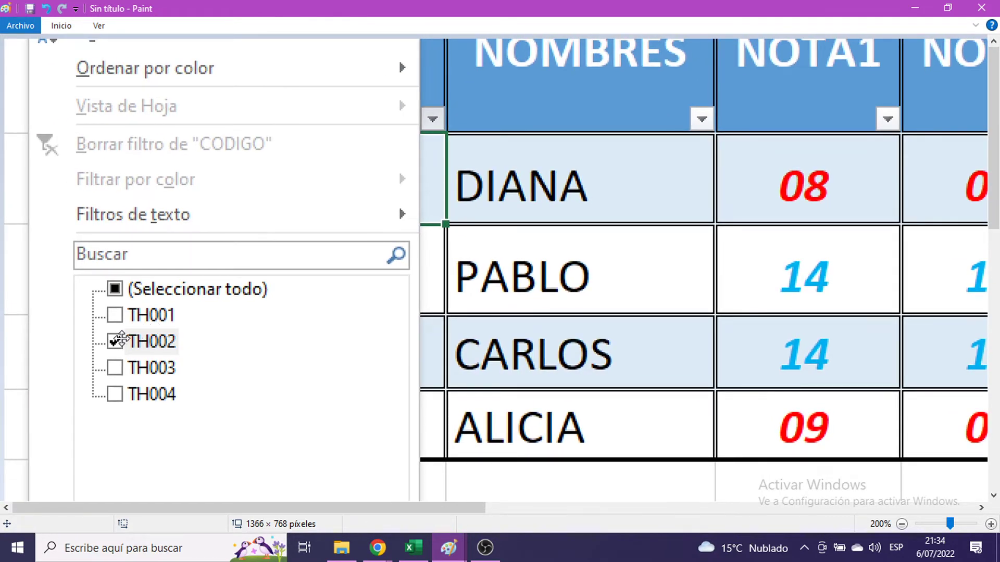
- Back in Excel, remove the CODIGO filter by selecting all codes again in the grade table
left_click(916, 7)
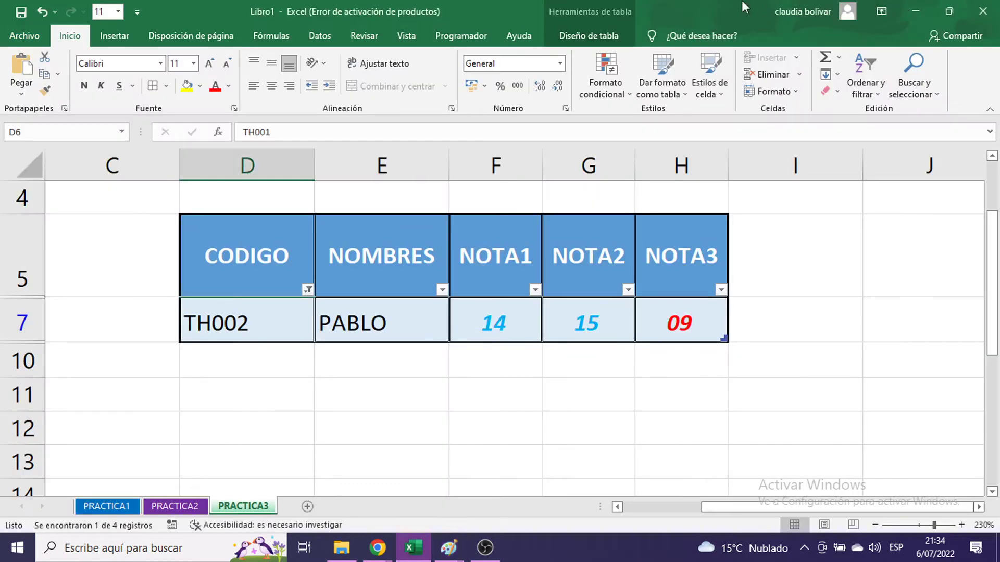
left_click(308, 291)
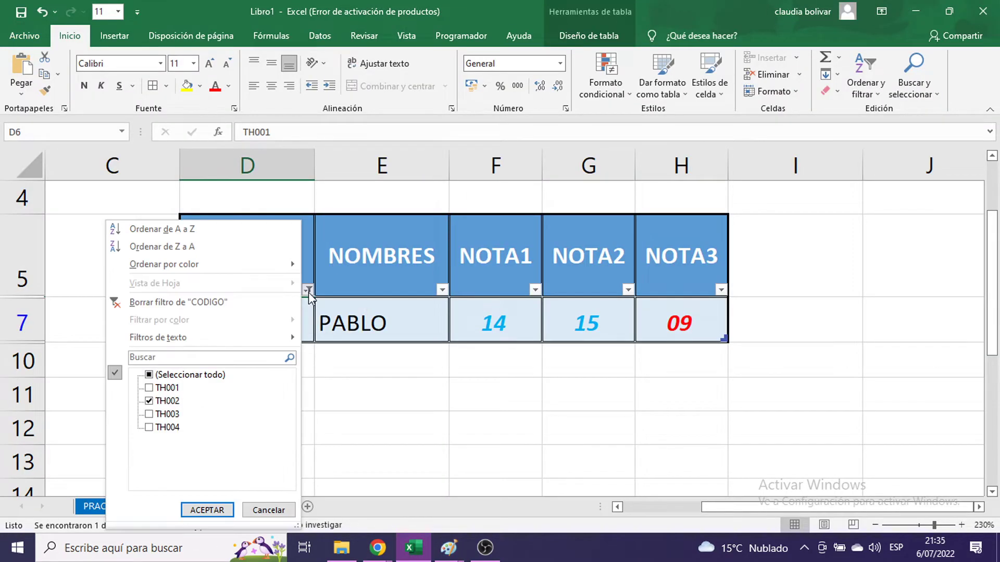
left_click(149, 375)
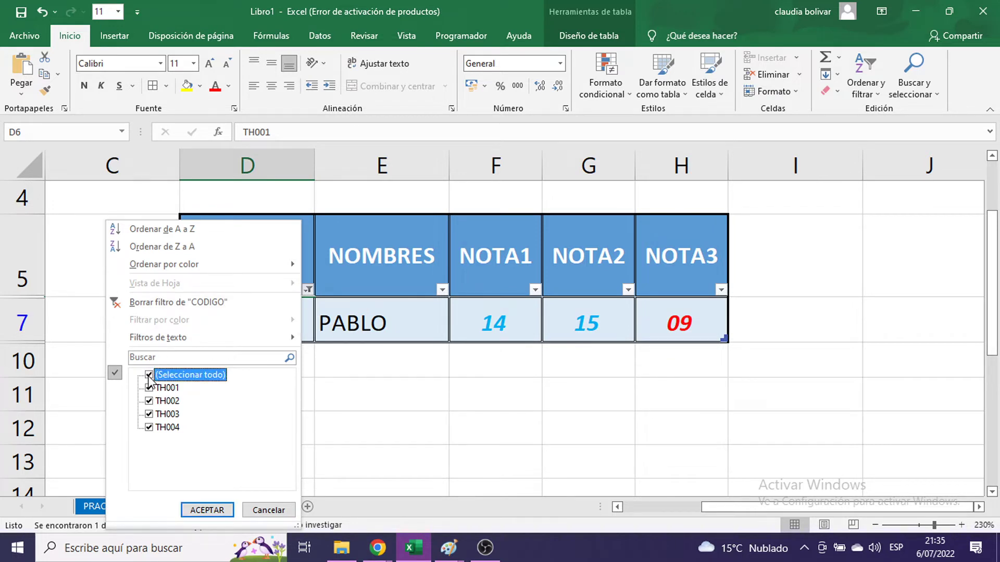
left_click(197, 510)
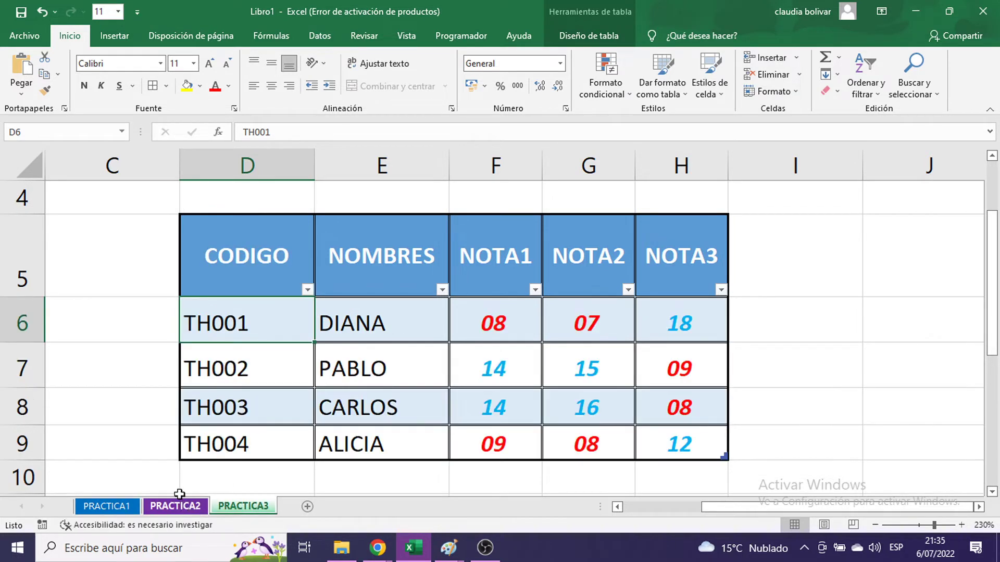
left_click(816, 347)
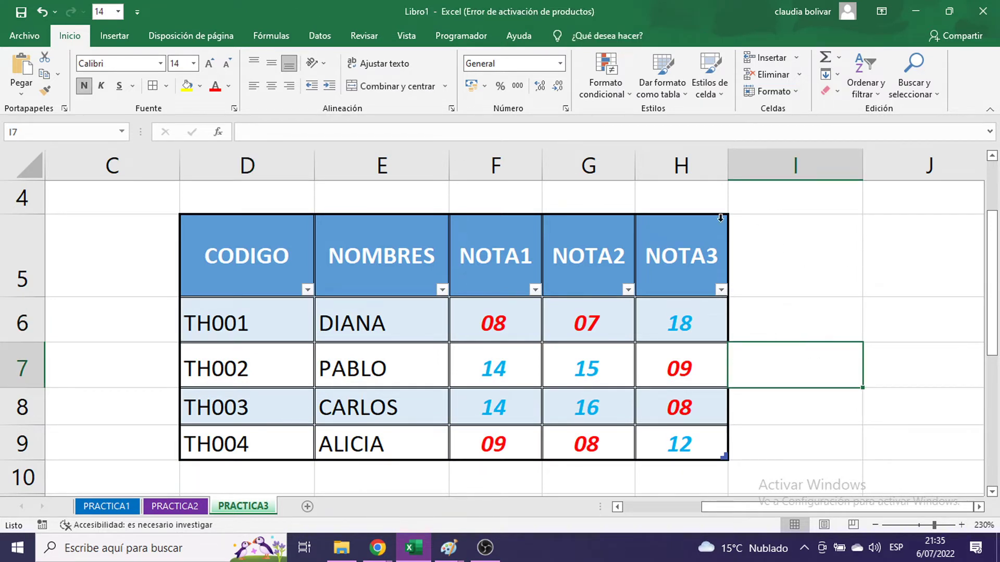
left_click(821, 279)
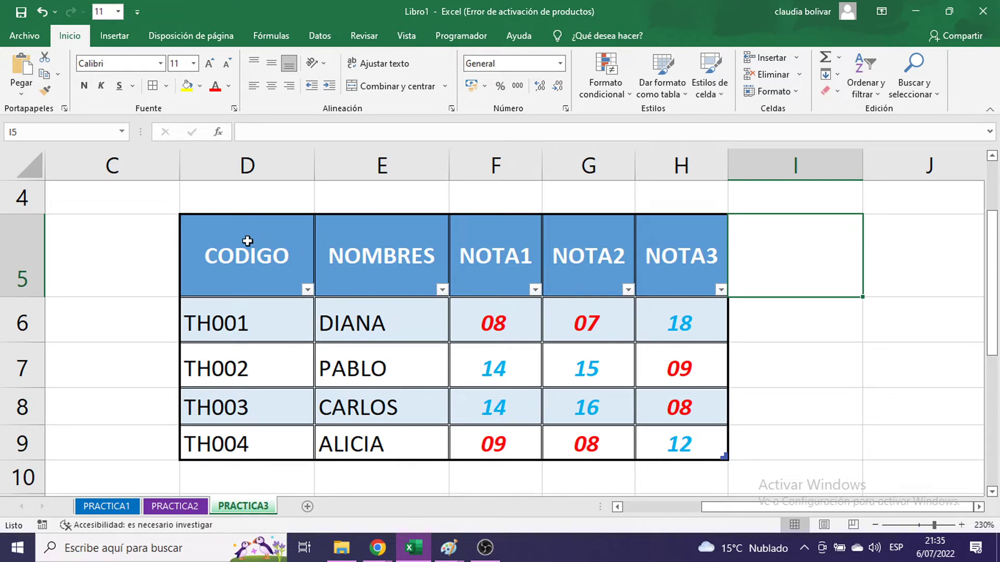
left_click(207, 254)
left_click_drag(278, 300, 654, 448)
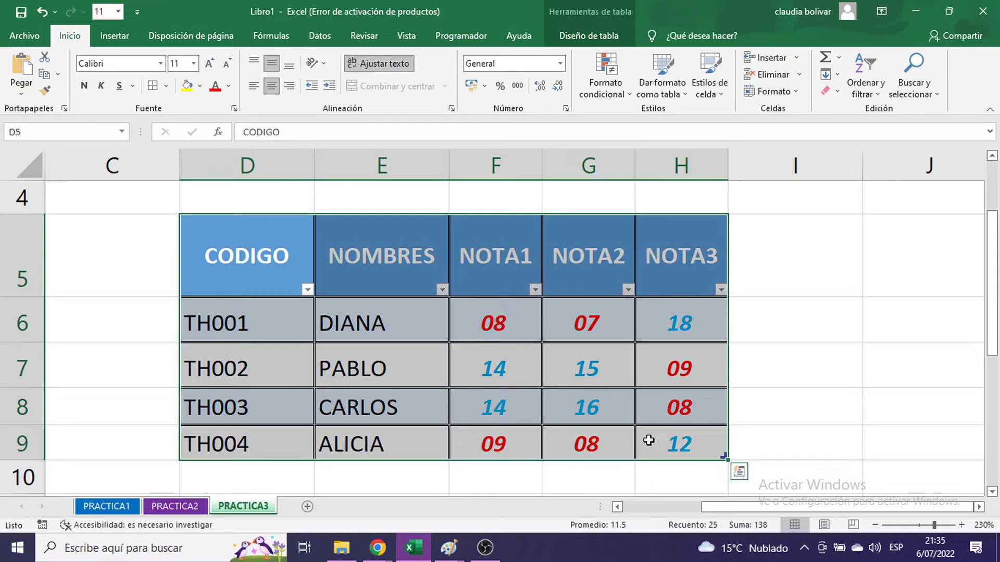
key("ctrl+c")
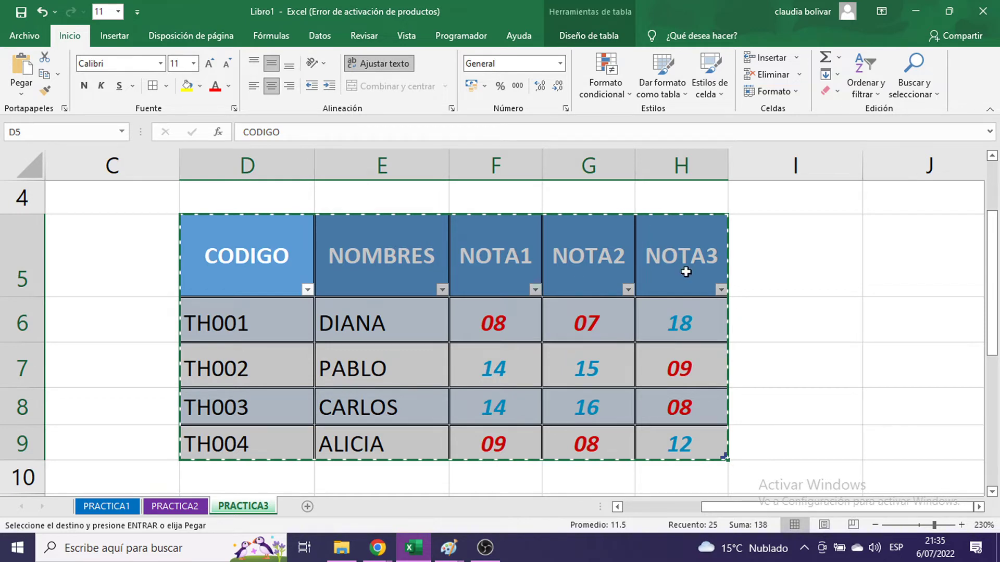
left_click(805, 252)
key("Escape")
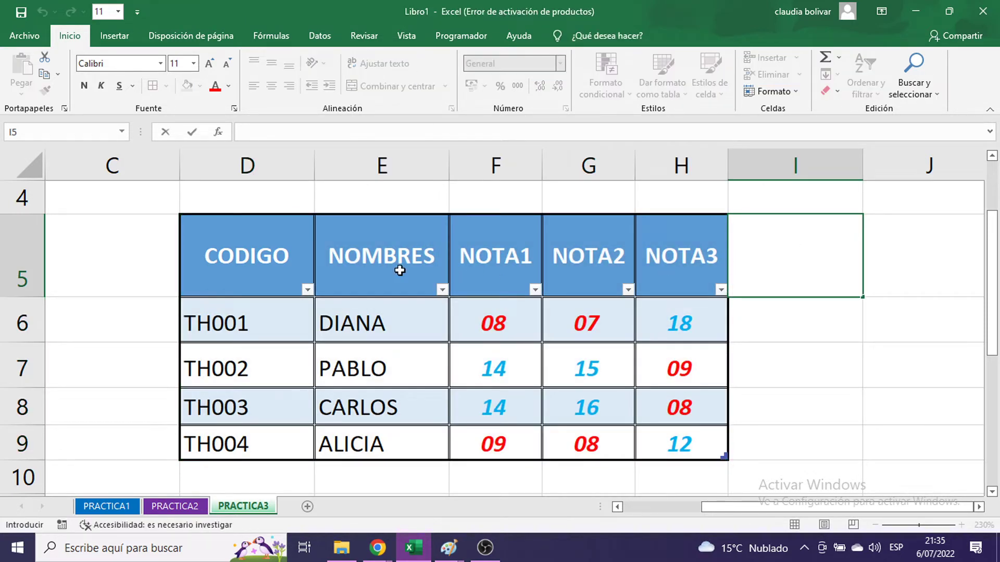
- Copy the whole grade table, headers included, and paste it below the original starting at cell D11
left_click(205, 229)
left_click_drag(214, 237, 632, 435)
left_click_drag(264, 252, 675, 453)
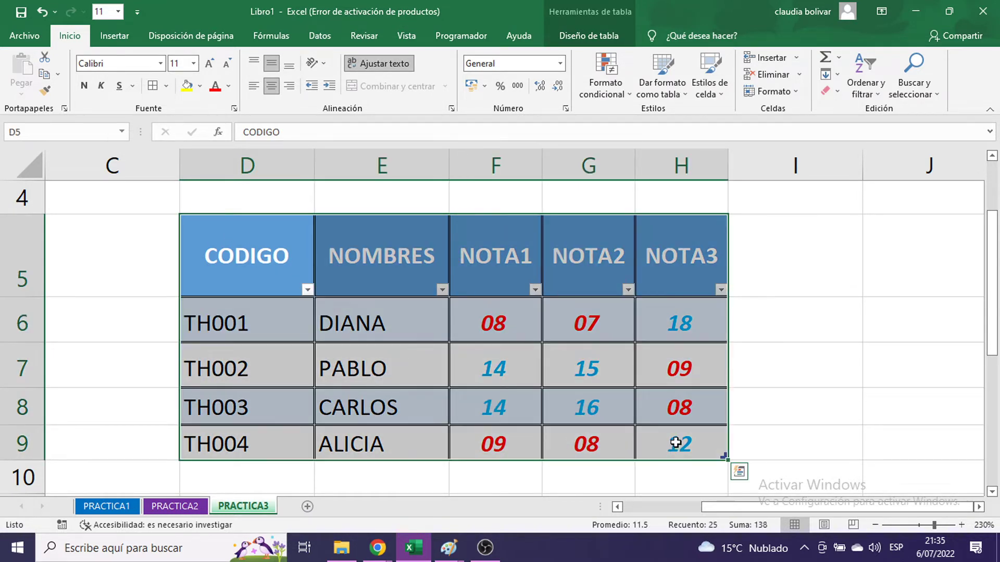
key("ctrl+c")
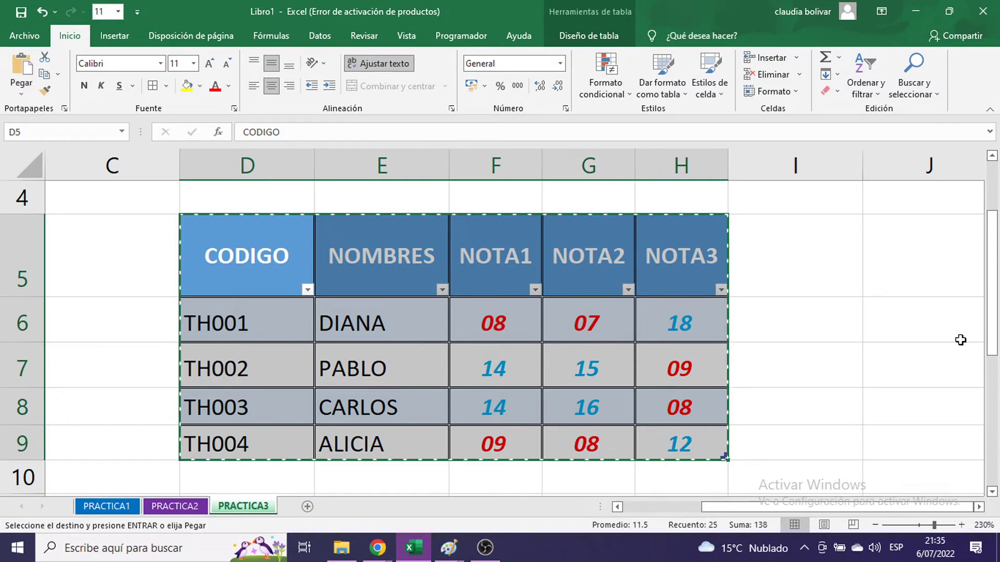
scroll(854, 349, "down", 2)
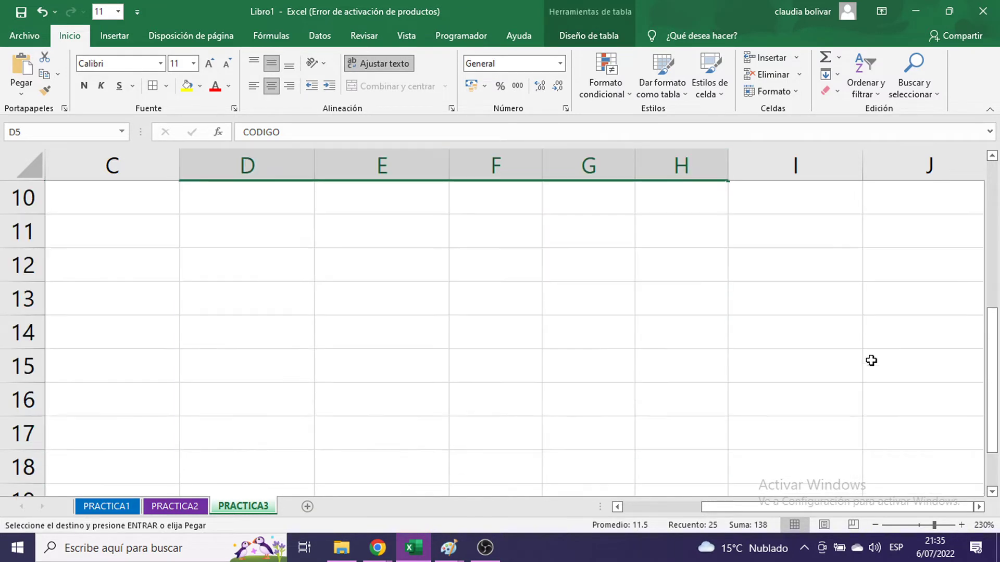
scroll(846, 348, "up", 1)
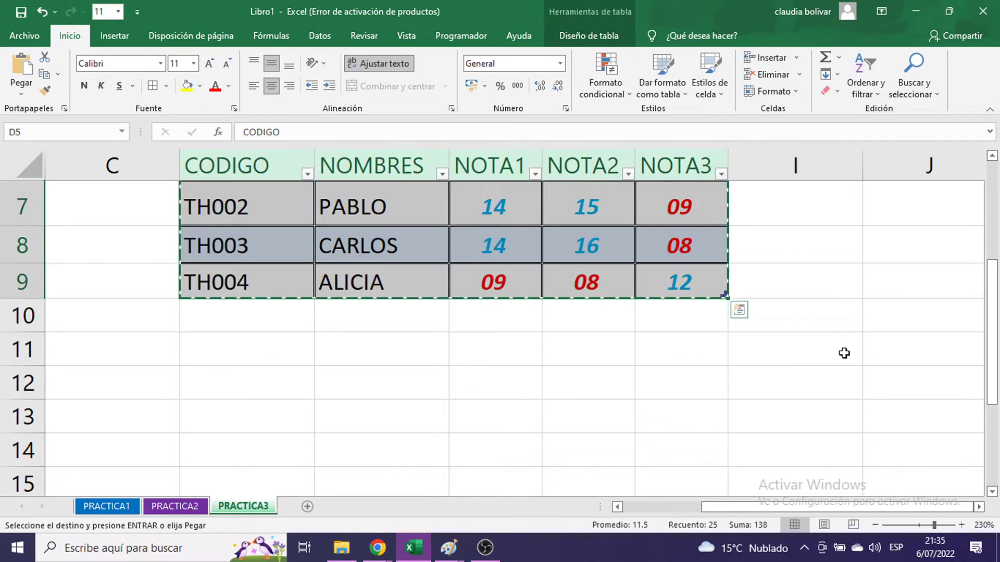
left_click(193, 347)
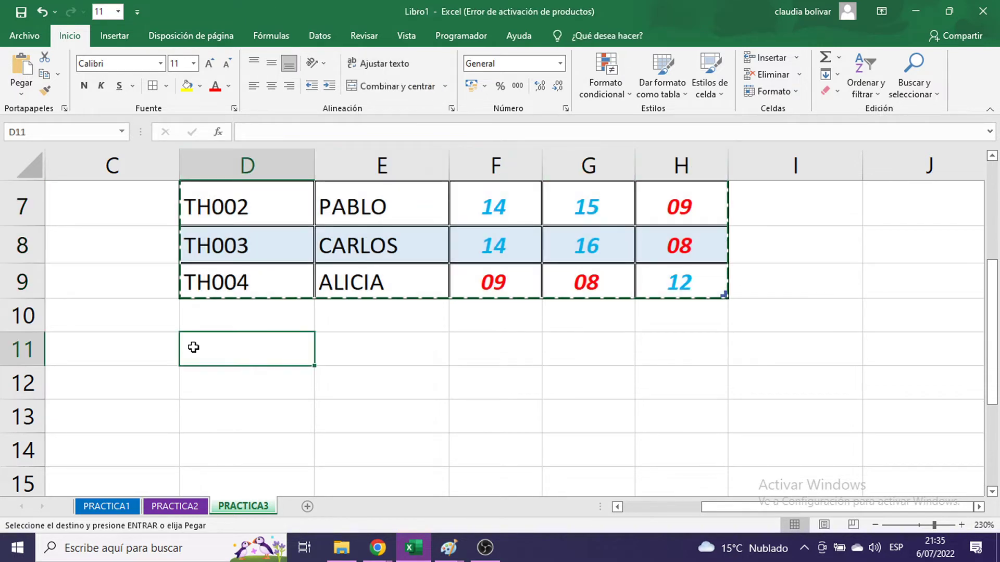
key("ctrl+v")
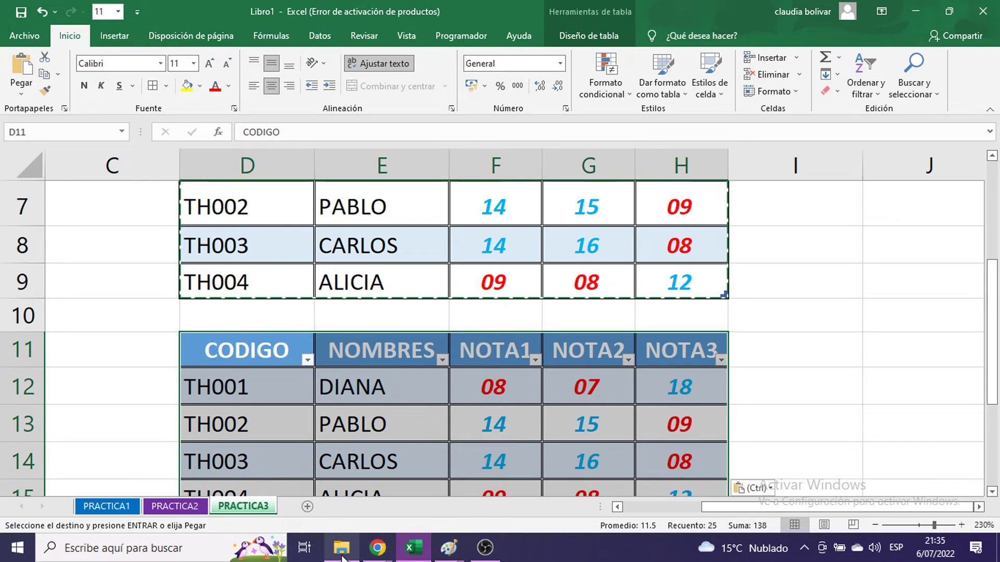
- In the TECLADO 2.jpg picture in Paint, mark the Control and C keys with brush strokes and undo both marks
mouse_move(449, 552)
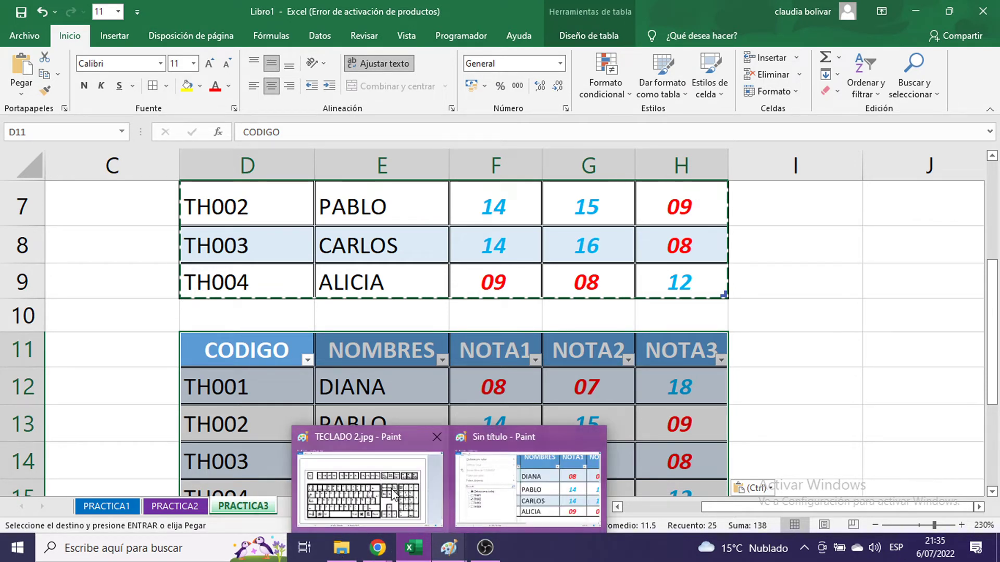
left_click(369, 489)
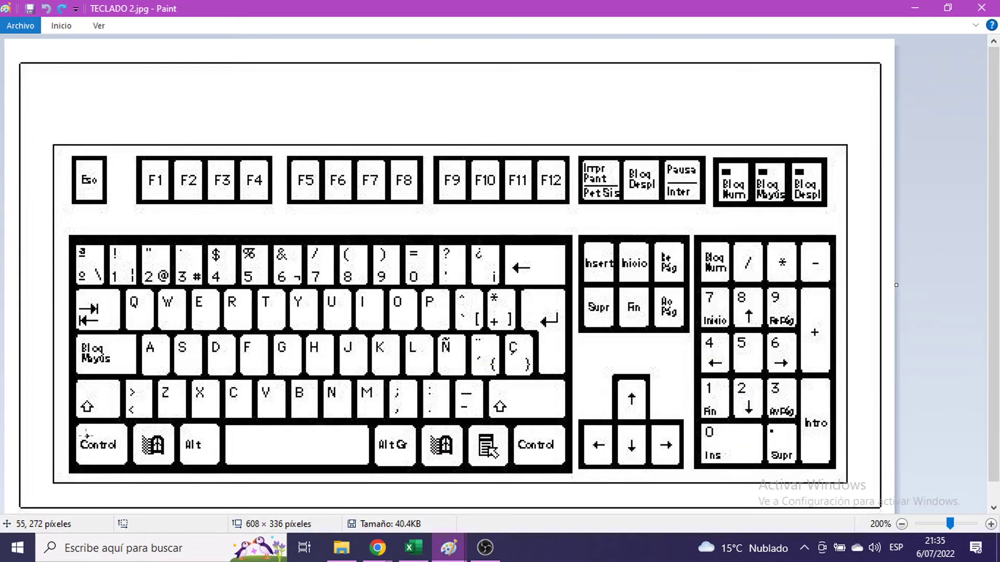
left_click_drag(124, 433, 85, 456)
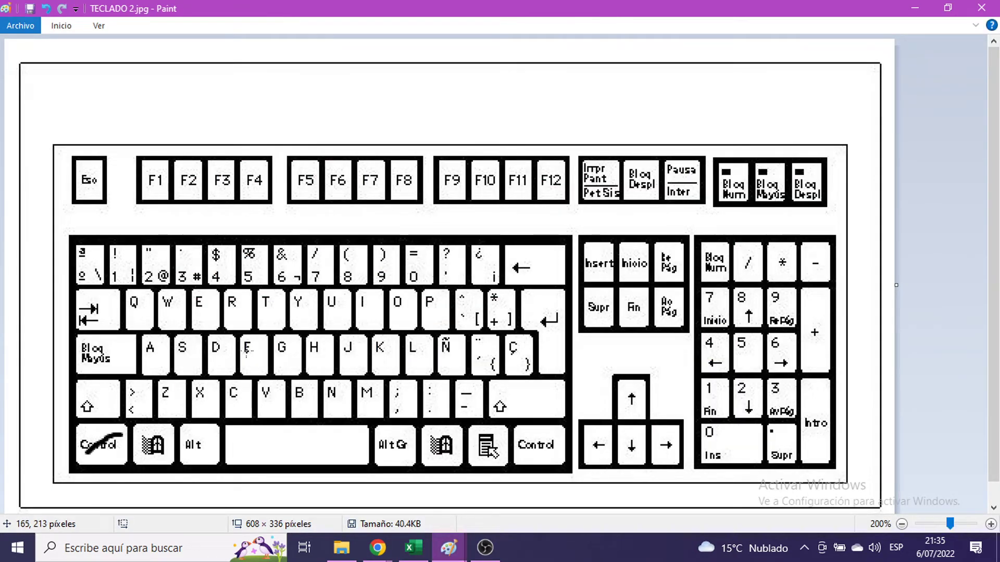
left_click_drag(248, 389, 233, 406)
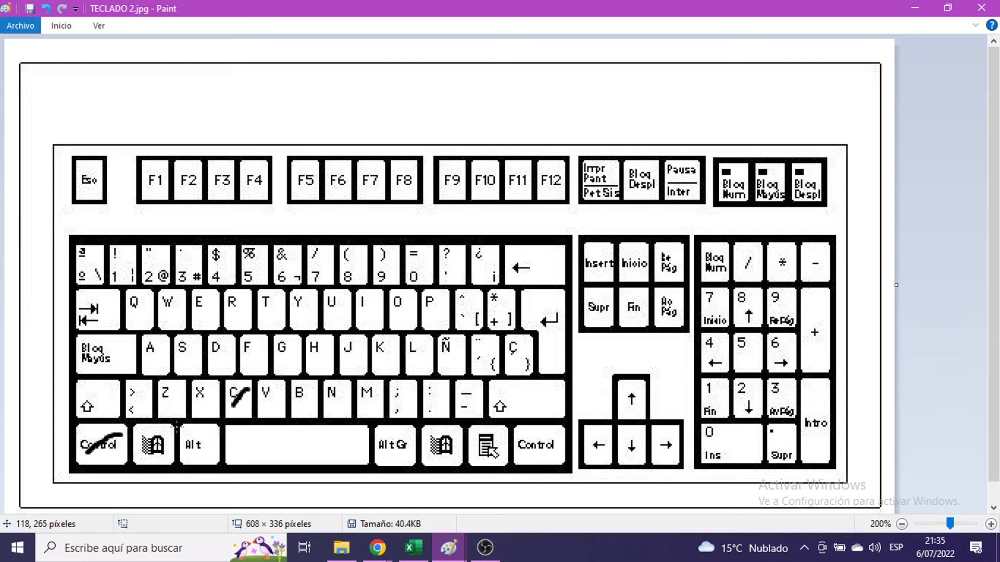
key("ctrl+z")
key("ctrl+z")
- Mark the left Control key and the V key on the keyboard picture with brush strokes, and undo all the marks
left_click_drag(125, 430, 97, 457)
left_click_drag(284, 386, 259, 410)
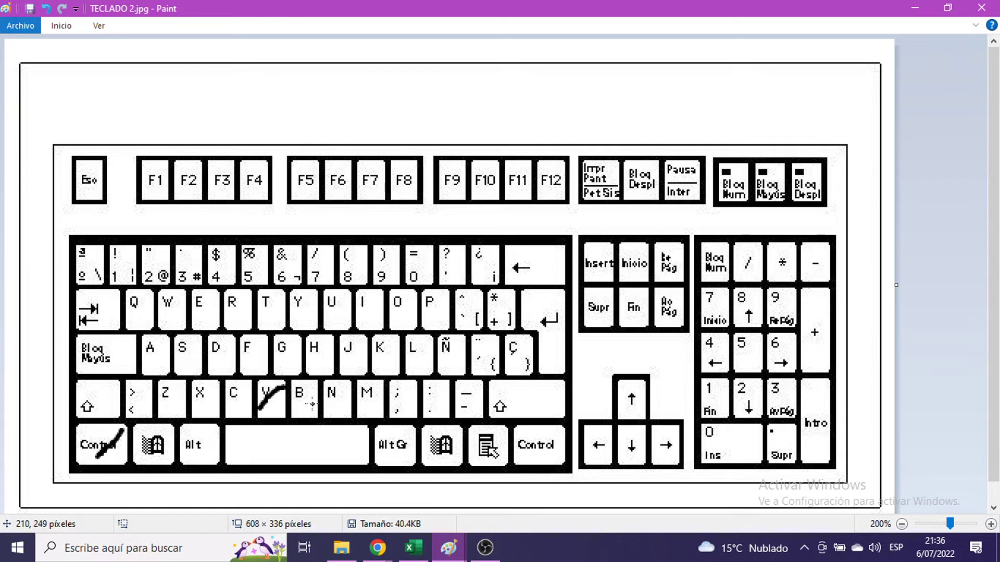
key("ctrl+z")
mouse_move(240, 386)
left_mouse_down()
mouse_move(243, 409)
mouse_move(271, 402)
left_mouse_up()
key("ctrl+z")
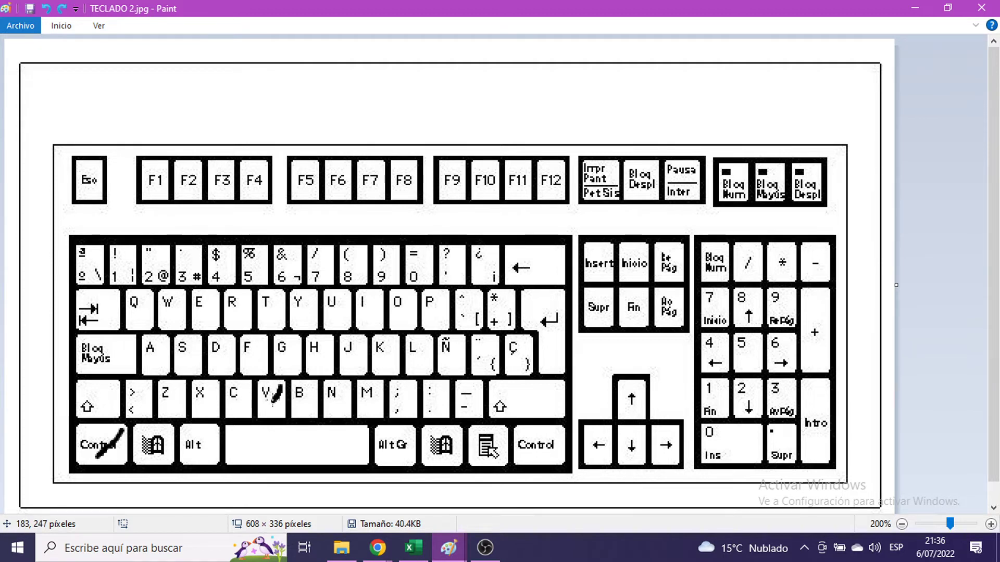
key("ctrl+z")
key("ctrl+z")
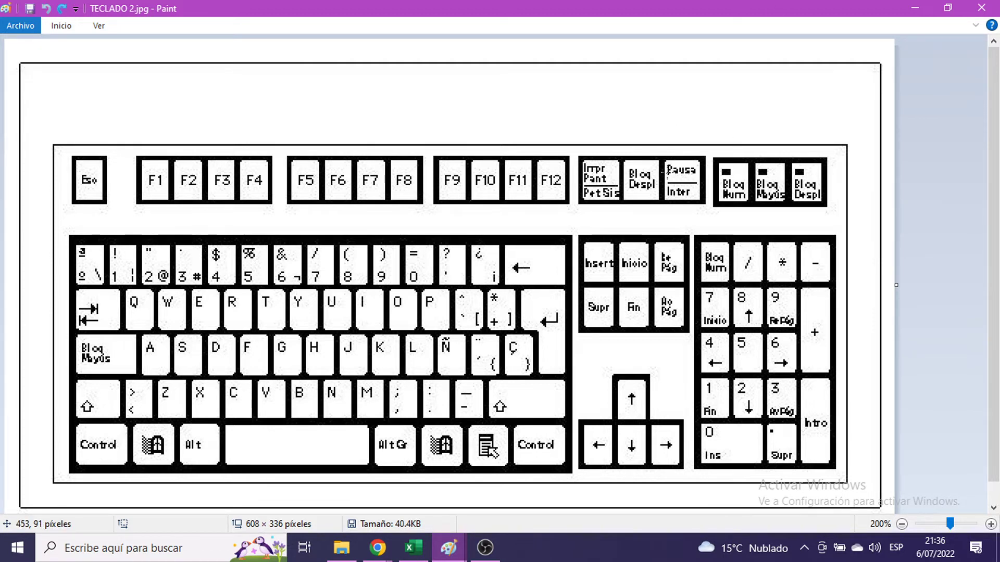
- Back in Excel, change the code of the first record in the copied table, cell D12, to HU005
left_click(917, 8)
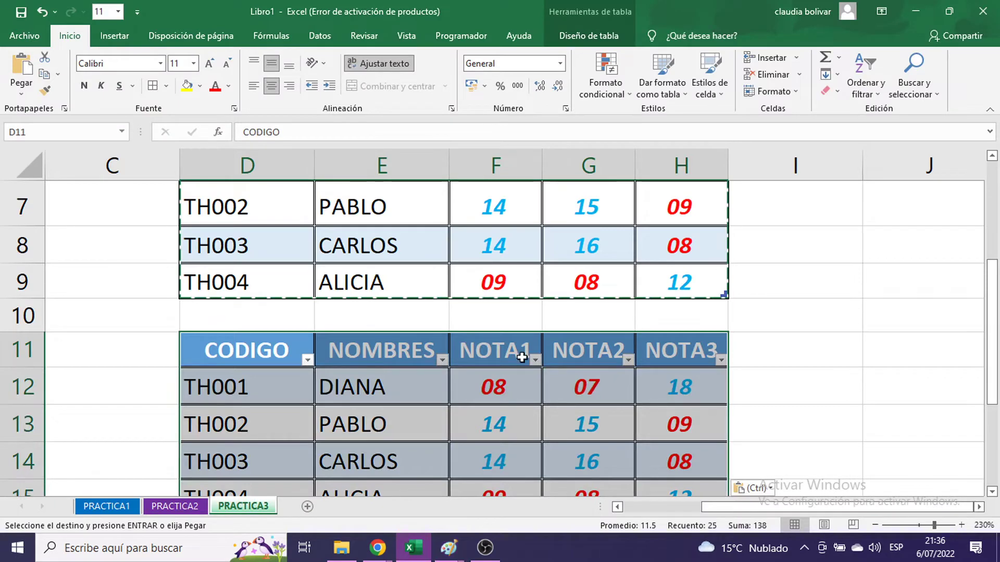
scroll(750, 380, "down", 1)
scroll(745, 380, "up", 1)
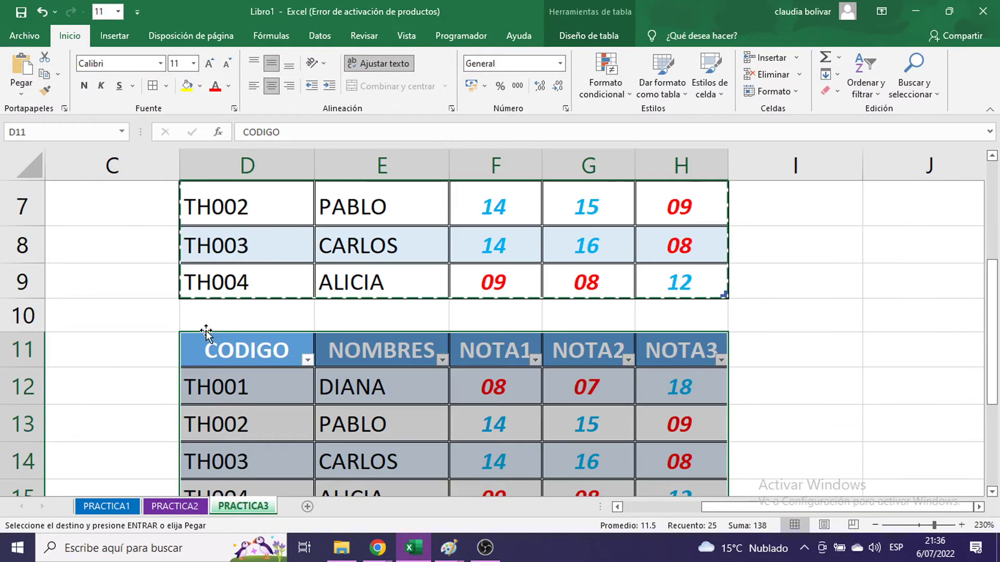
left_click(221, 392)
scroll(233, 383, "down", 1)
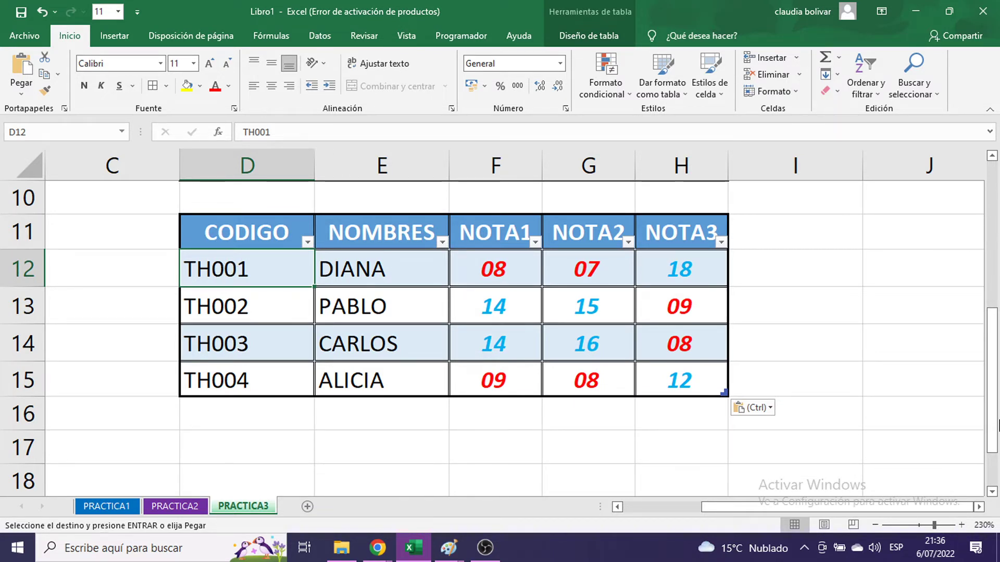
type("HU")
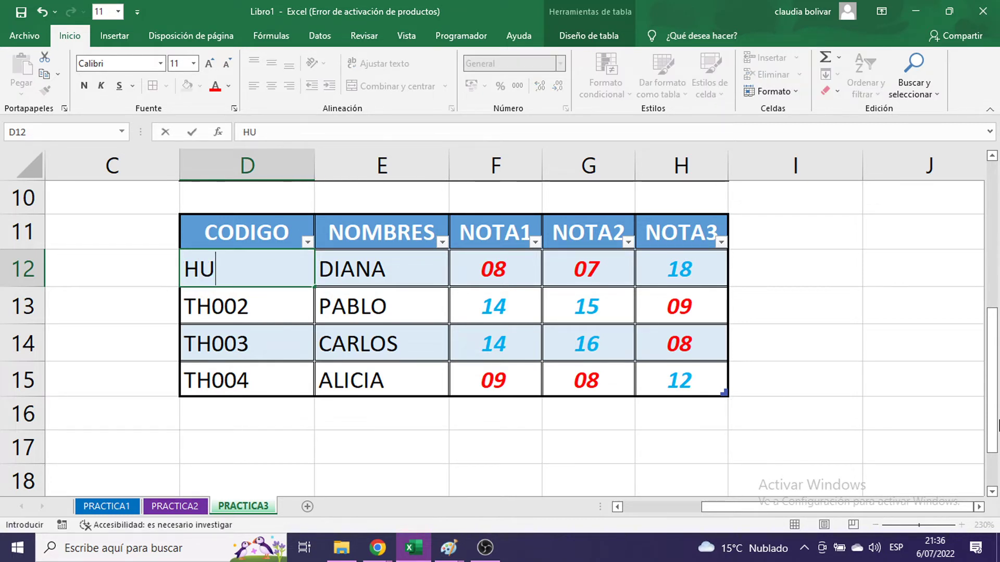
type("005")
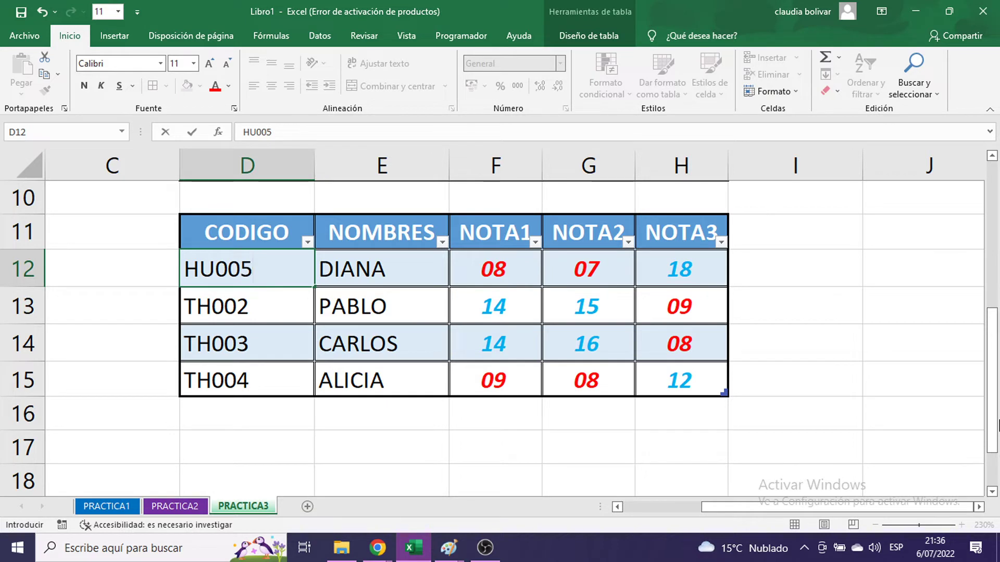
key("Return")
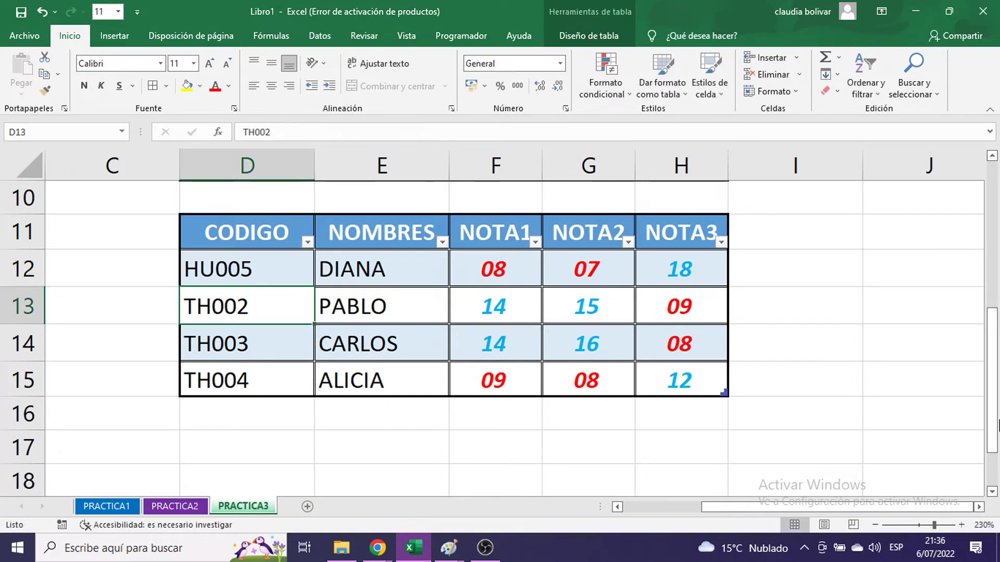
- Fill the lower table's CODIGO series from HU005 through HU008 and replace the first three student names in its NOMBRES column
left_click(260, 269)
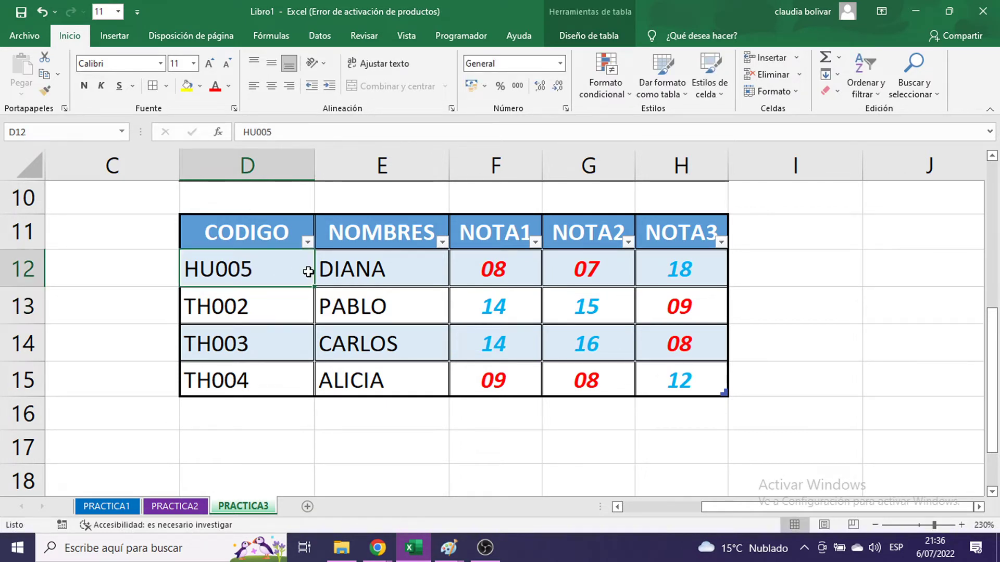
left_click_drag(315, 286, 316, 394)
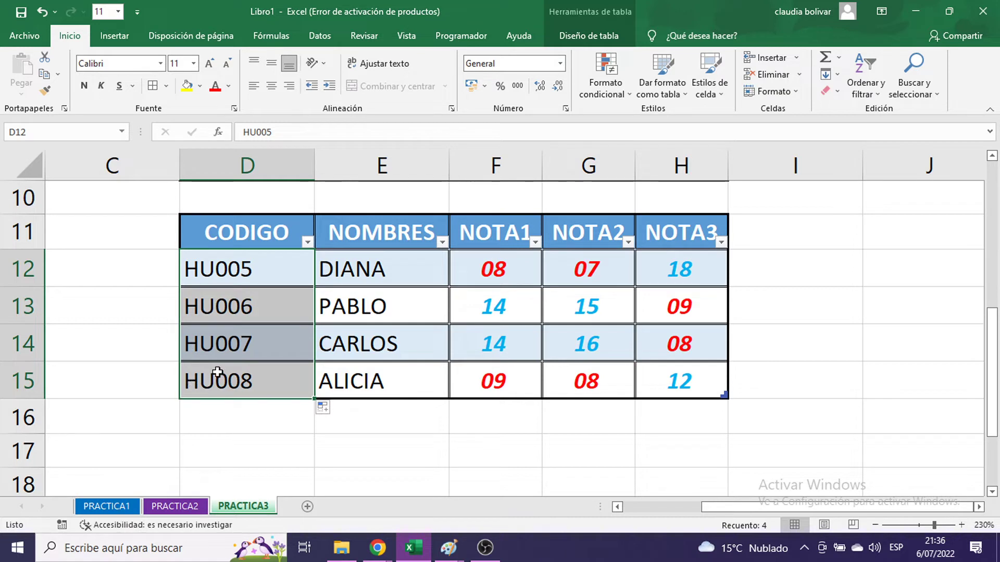
left_click(363, 270)
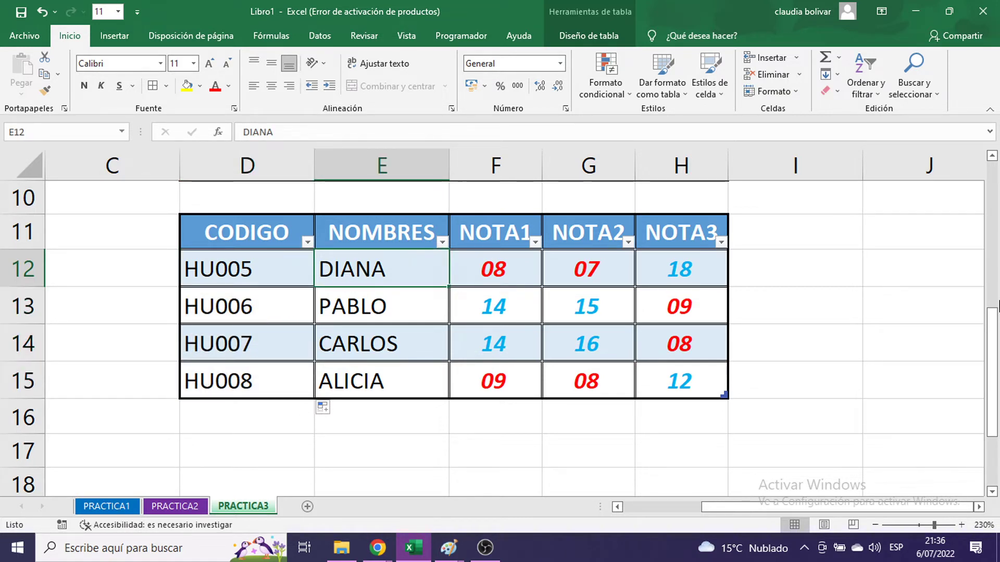
type("ANGE")
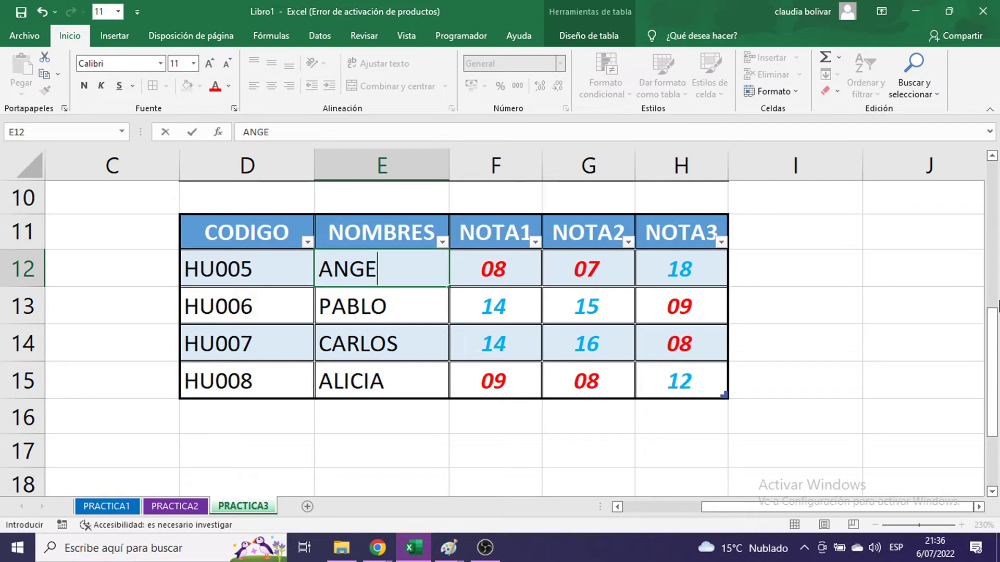
type("LA")
key("Return")
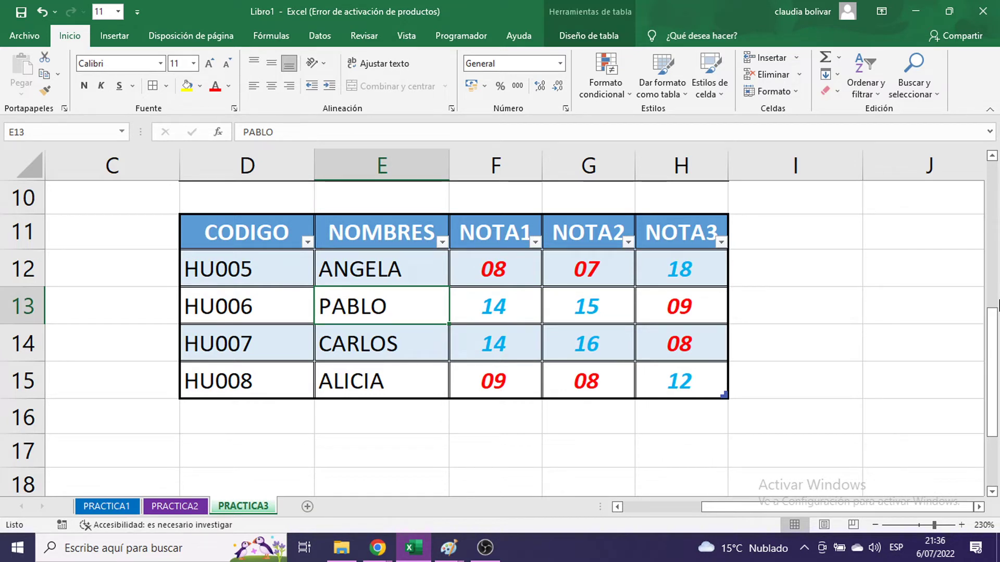
type("CARLOS")
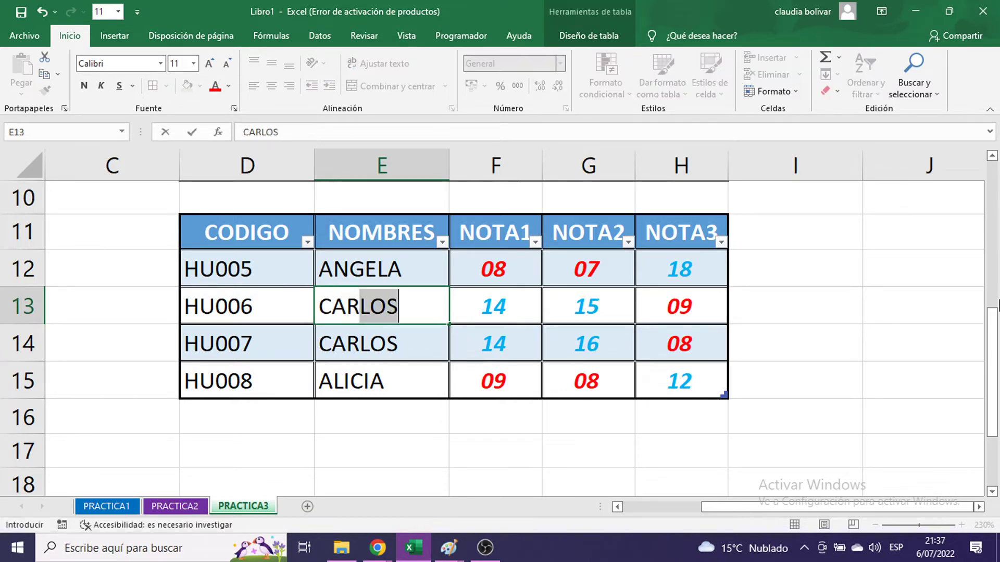
key("Return")
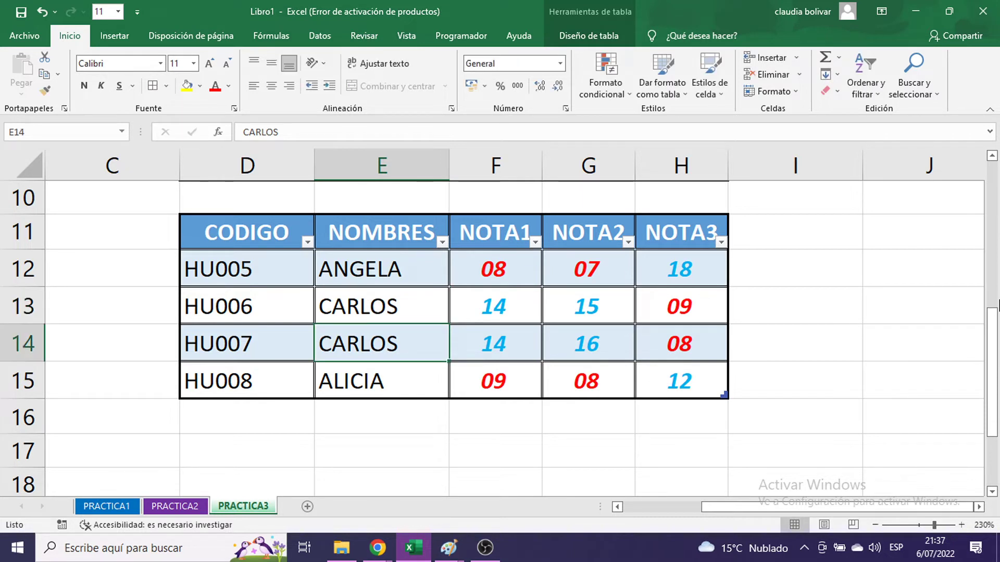
type("PATY")
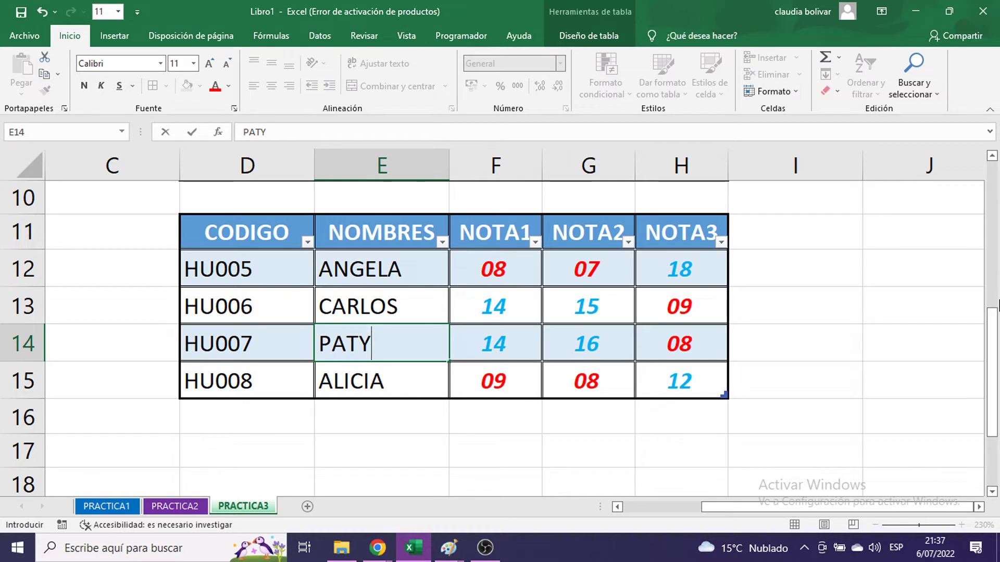
key("Return")
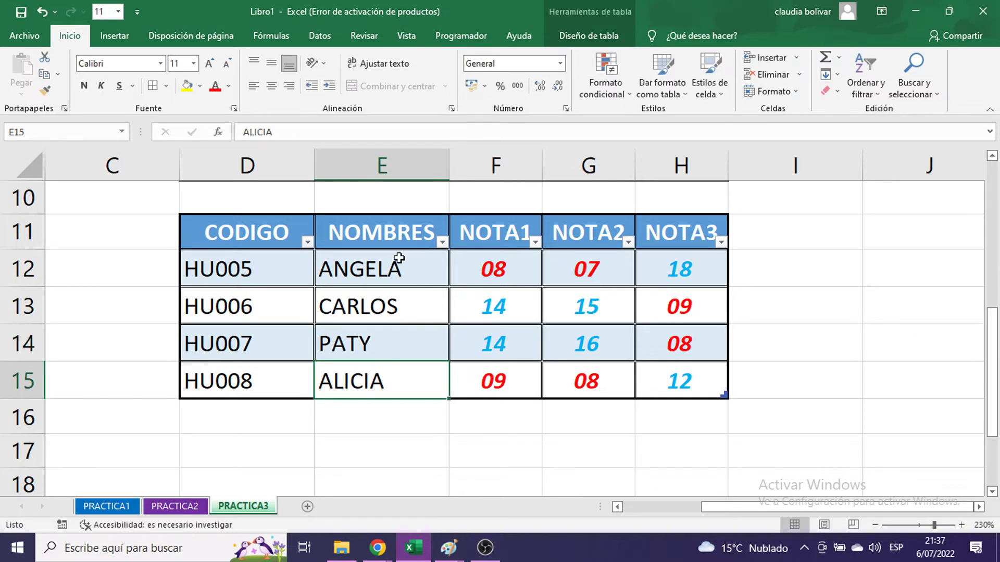
- Set the NOTA1 grade of student HU006 in the lower table to 9
left_click(520, 273)
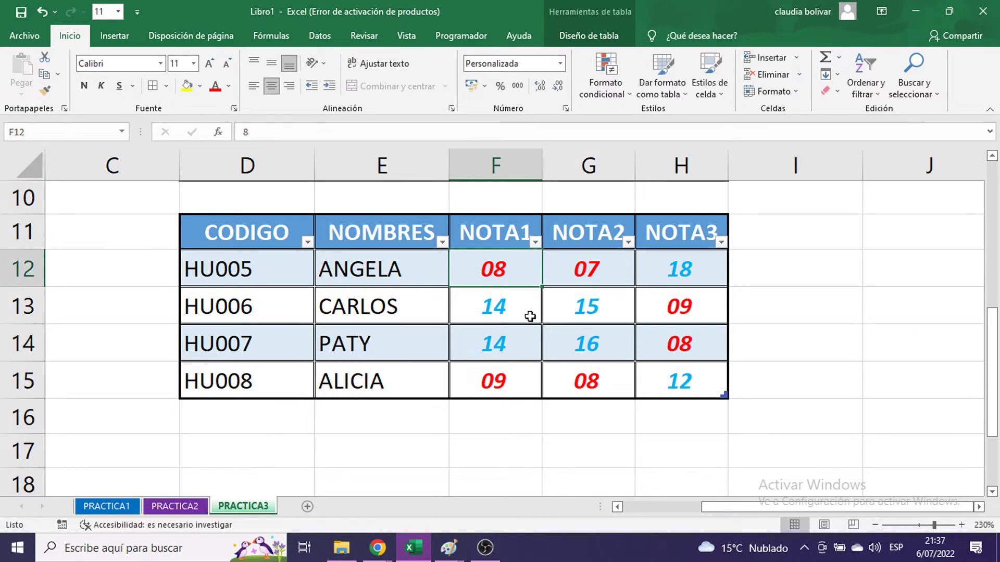
left_click(523, 313)
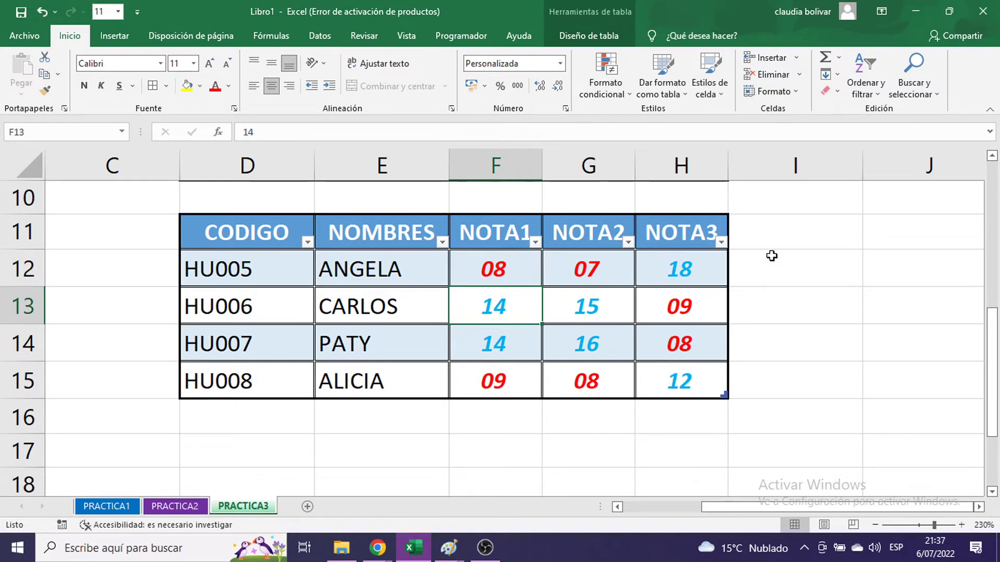
type("9")
key("Return")
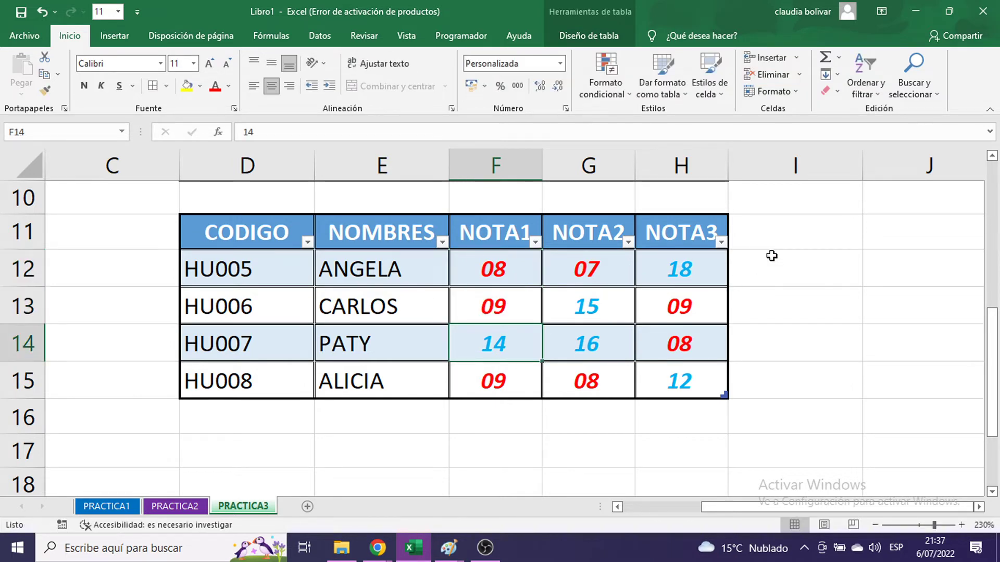
- Compare the two grade tables on the PRACTICA3 sheet, the one starting at row 5 and the one starting at row 11
scroll(833, 291, "up", 2)
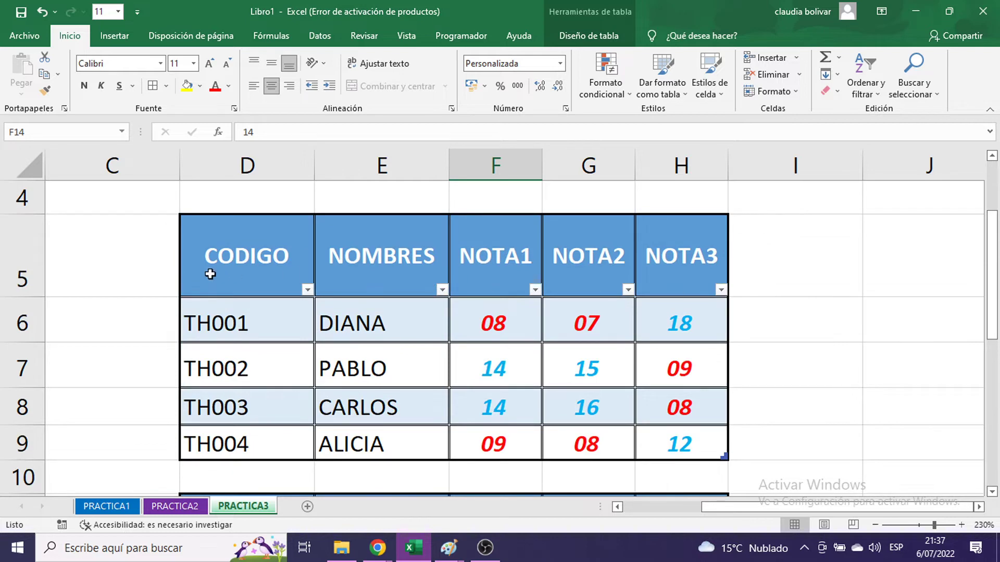
scroll(215, 279, "down", 2)
scroll(249, 271, "up", 3)
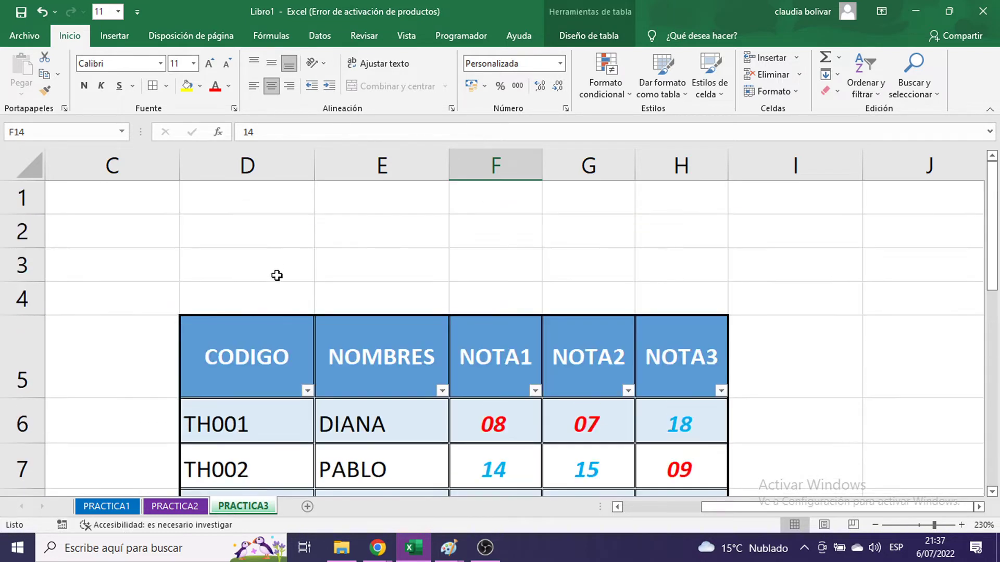
scroll(394, 265, "down", 1)
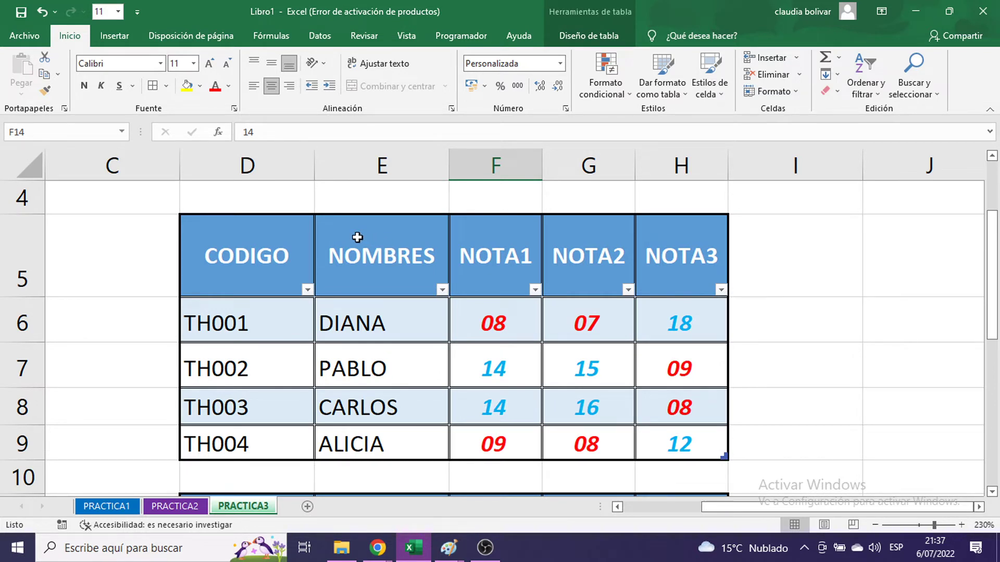
scroll(357, 237, "down", 1)
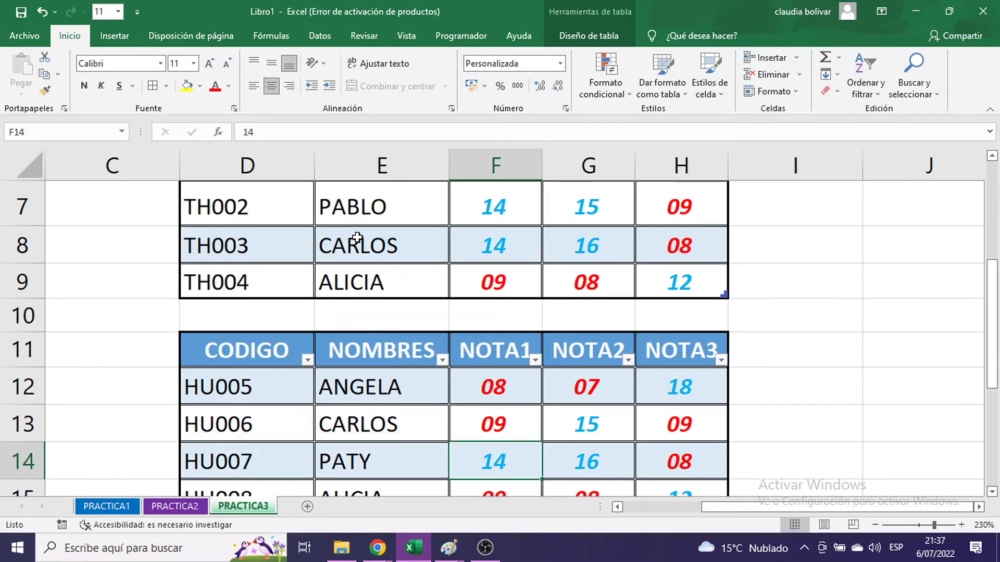
scroll(357, 237, "up", 2)
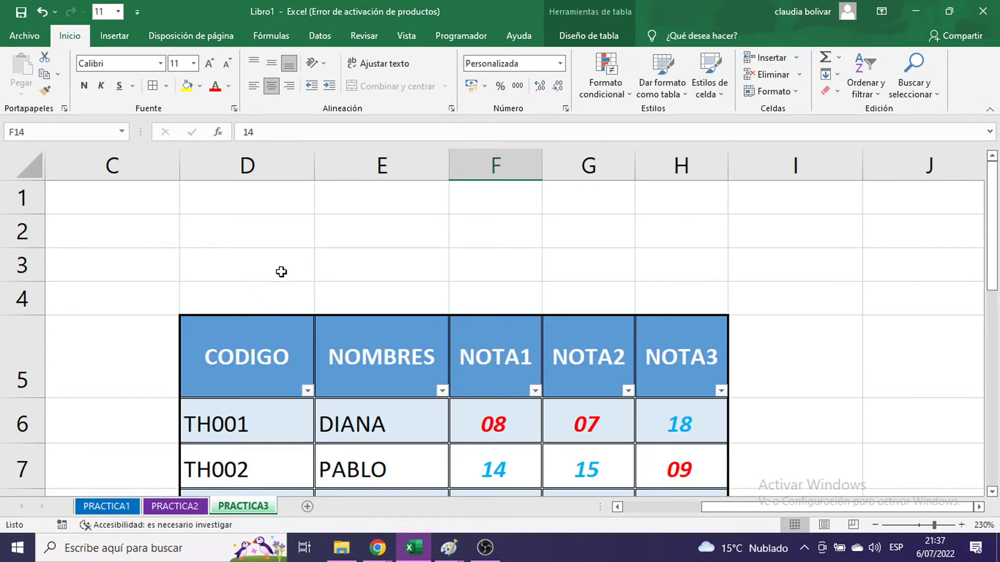
scroll(280, 271, "down", 1)
scroll(417, 264, "down", 2)
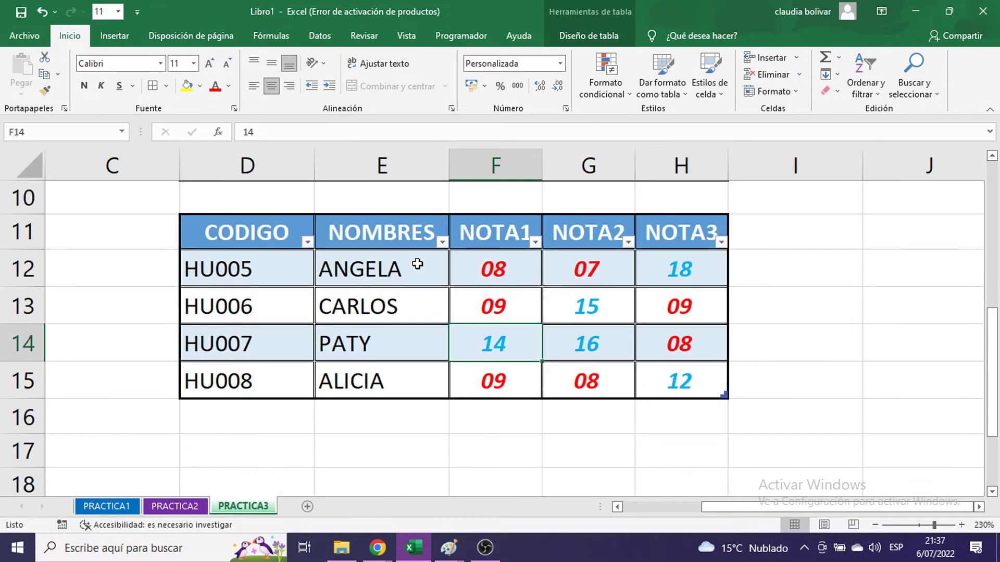
scroll(417, 264, "up", 2)
scroll(415, 263, "down", 3)
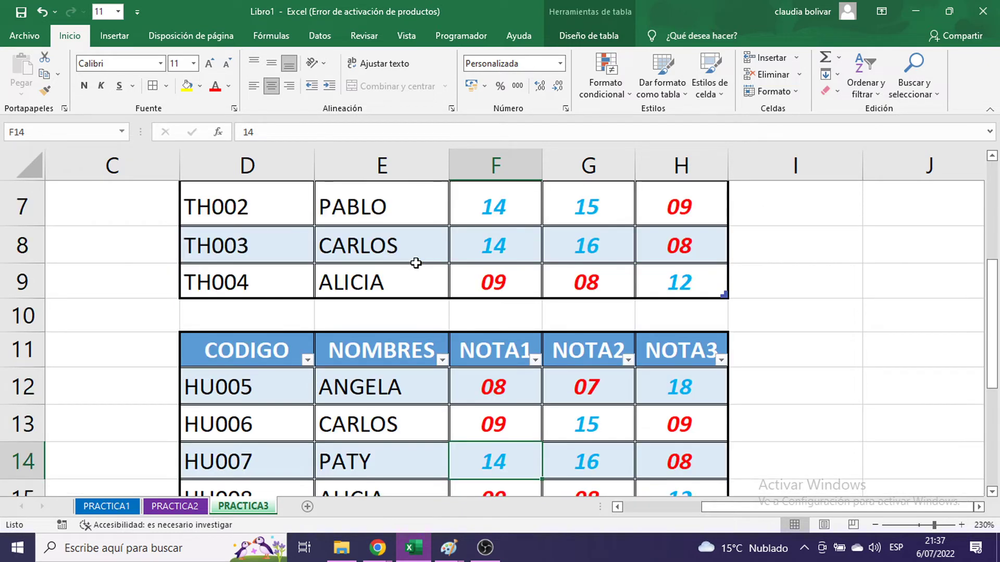
left_click(865, 362)
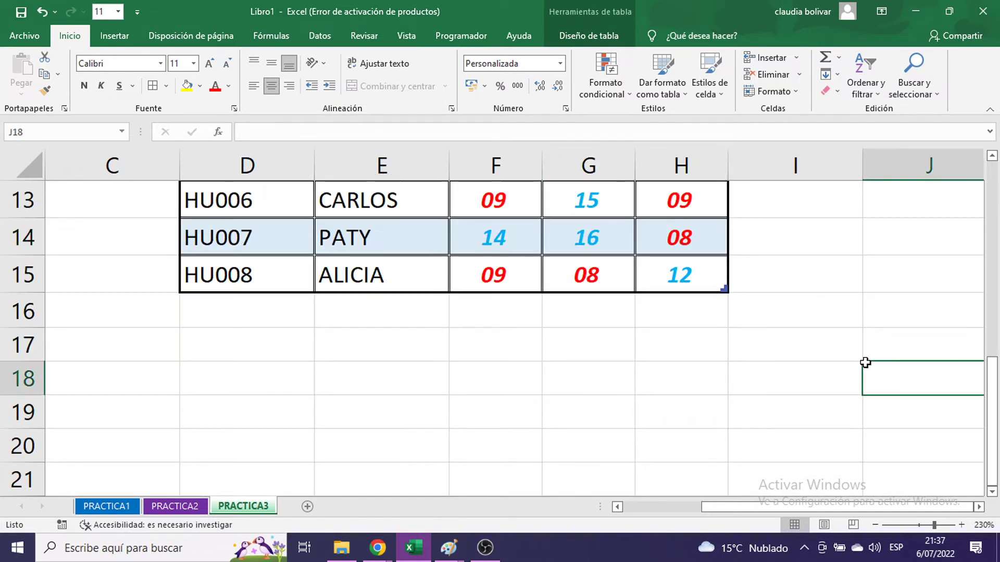
scroll(866, 364, "up", 3)
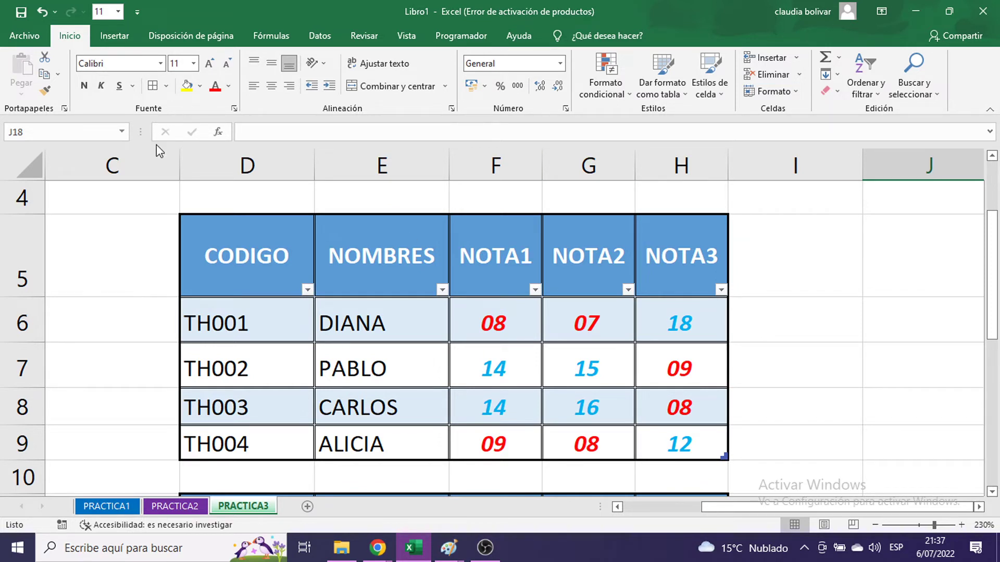
- Display the list of defined names from the PRACTICA1 sheet and paste a screenshot of it into Paint, positioned so the whole list is readable
left_click(104, 510)
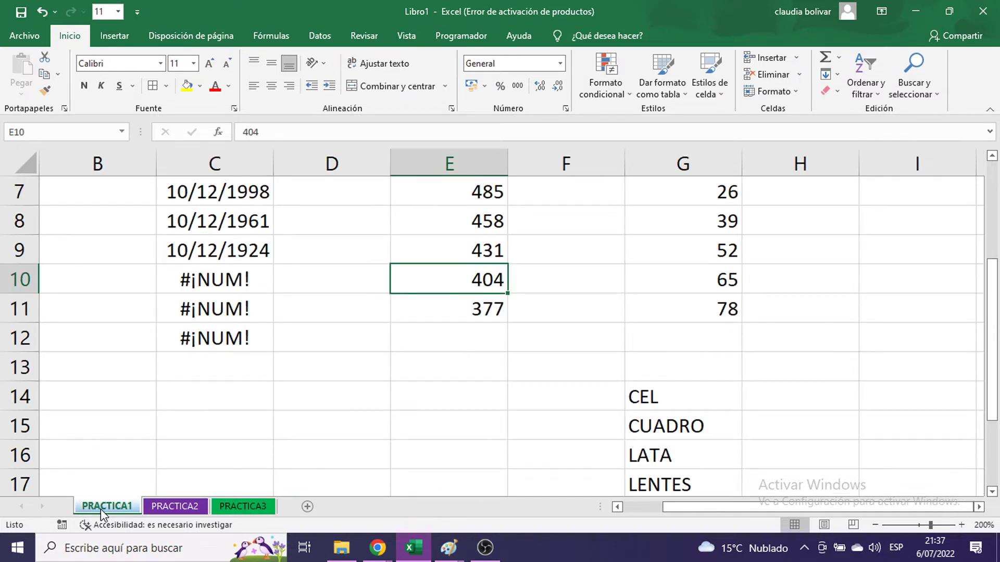
scroll(140, 458, "up", 2)
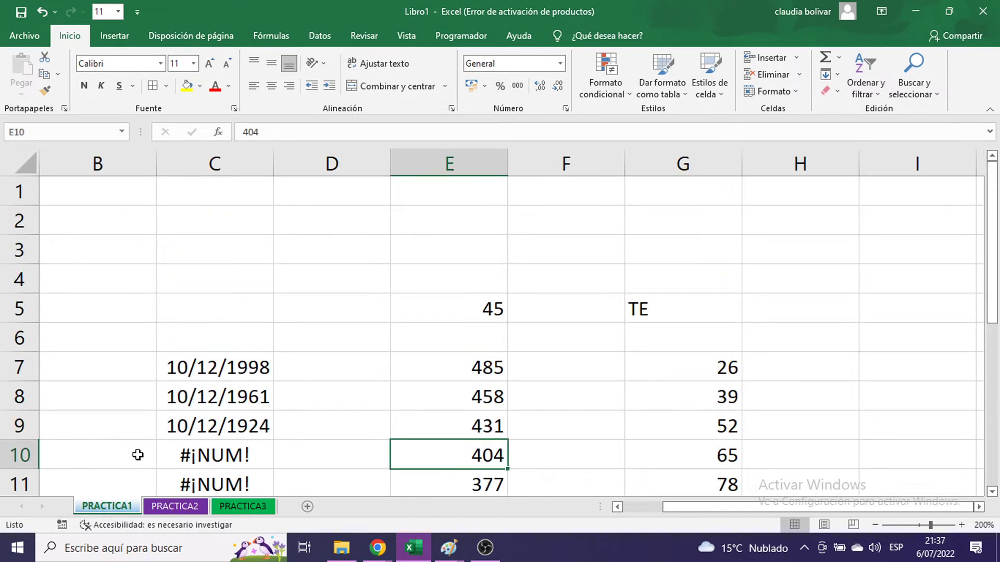
left_click(122, 132)
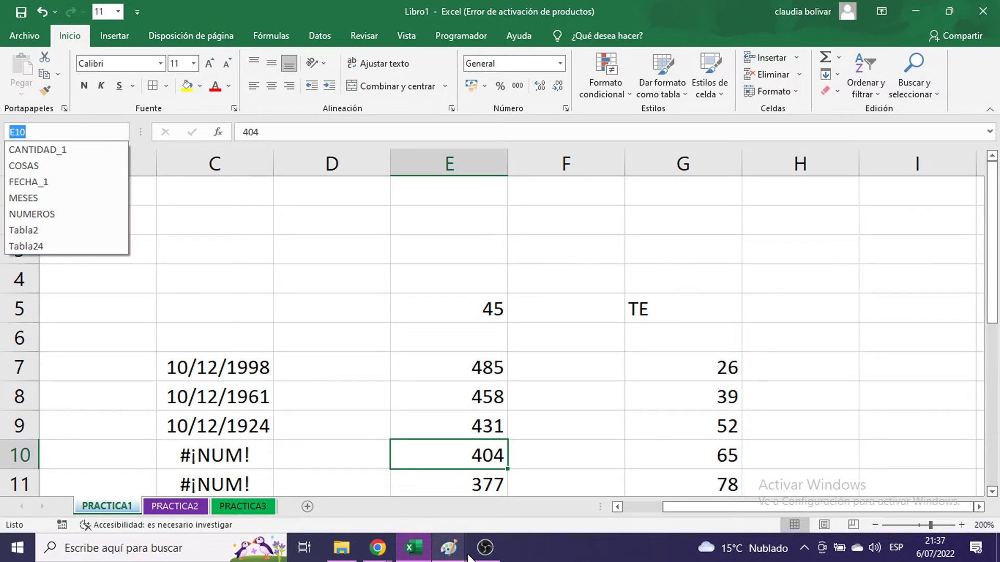
left_click(448, 547)
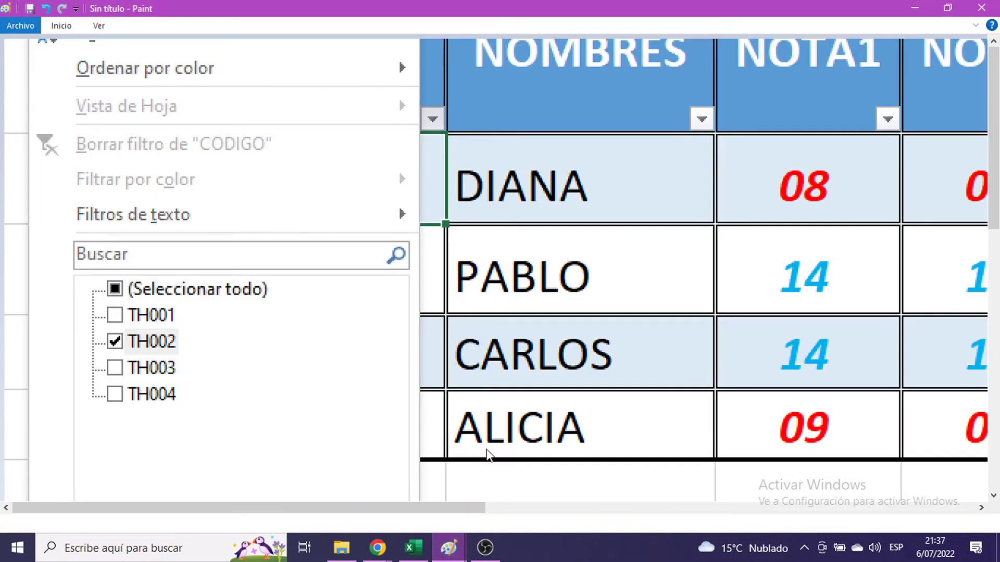
left_click(513, 503)
key("ctrl+v")
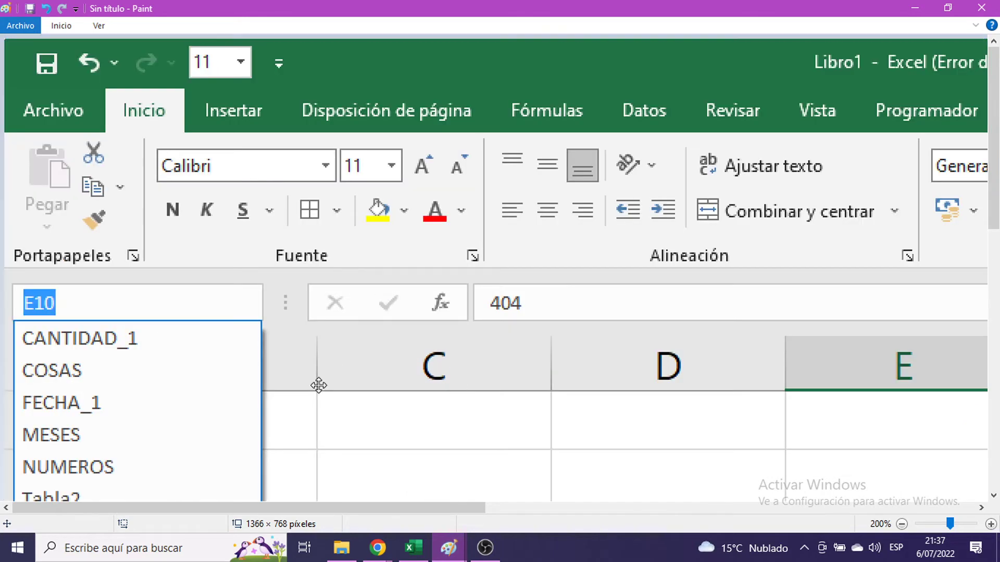
mouse_move(319, 384)
left_mouse_down()
mouse_move(303, 272)
mouse_move(344, 283)
left_mouse_up()
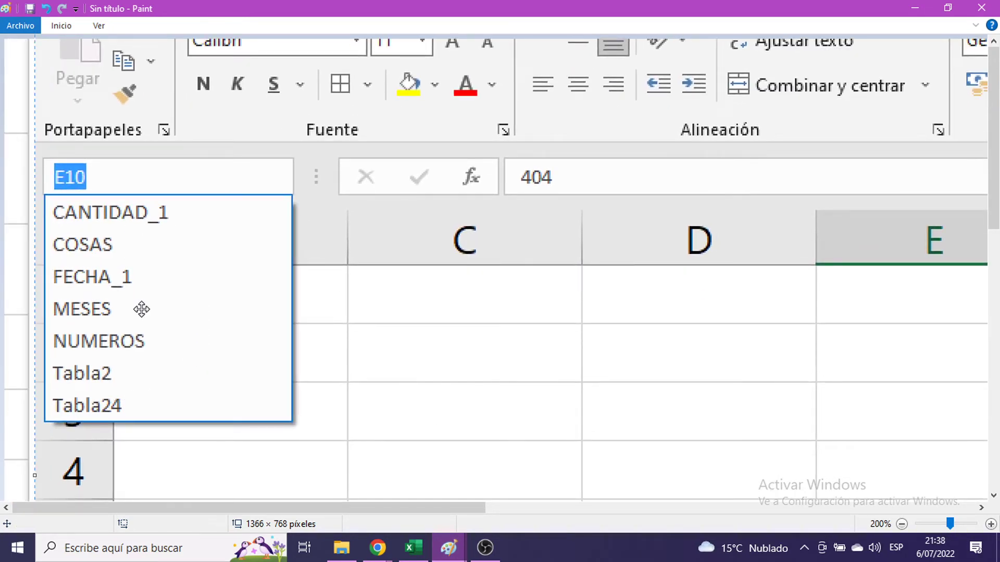
left_click(915, 8)
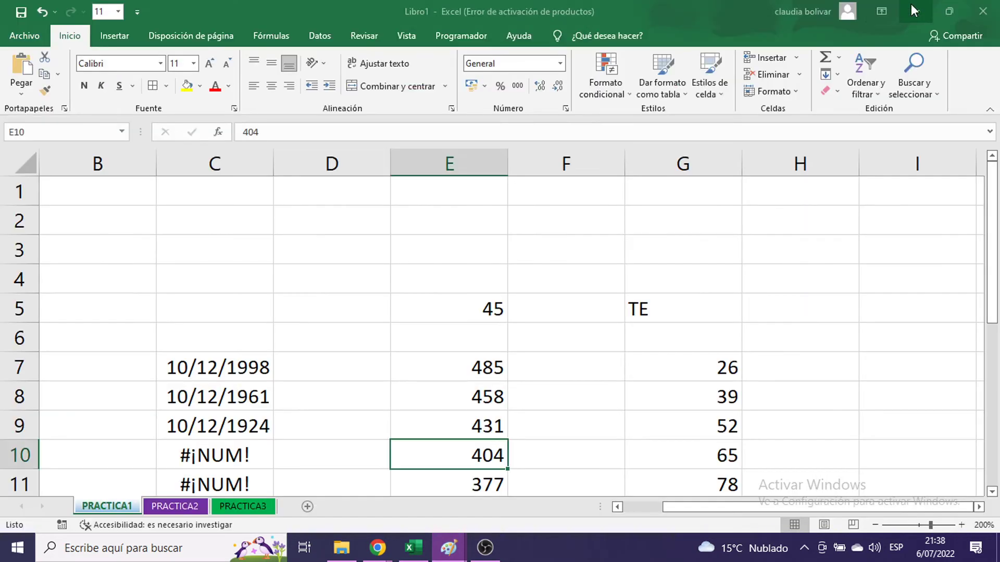
- Review both grade tables on the PRACTICA3 sheet and check the defined name of range E7:E11 on the PRACTICA1 sheet
left_click(241, 506)
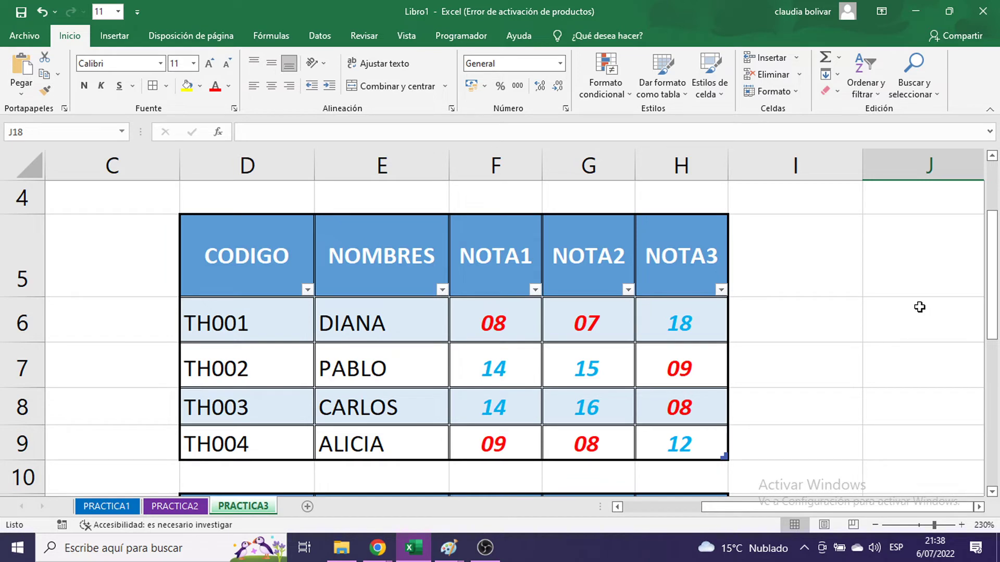
left_click(876, 319)
scroll(795, 346, "down", 2)
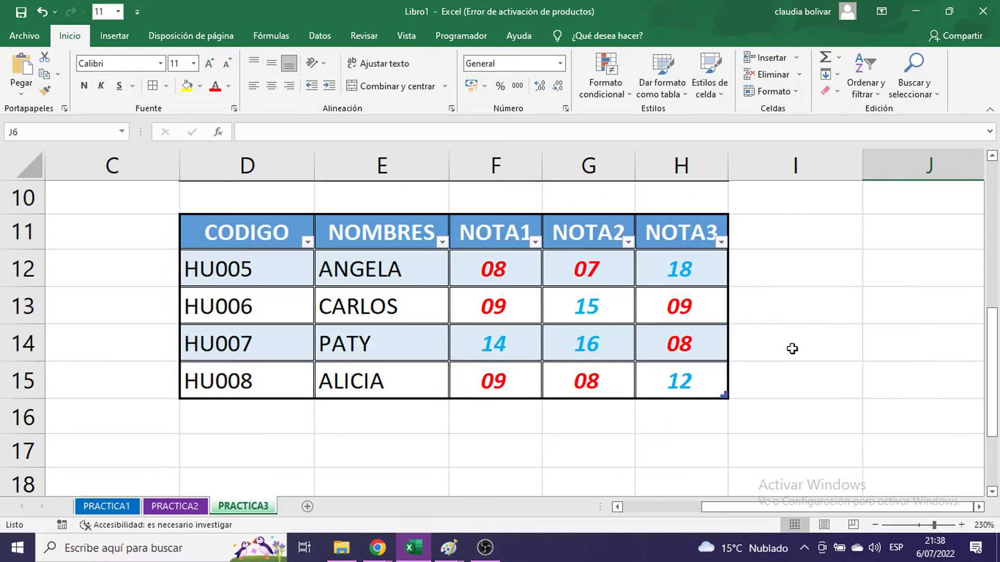
scroll(795, 348, "up", 1)
scroll(526, 246, "up", 2)
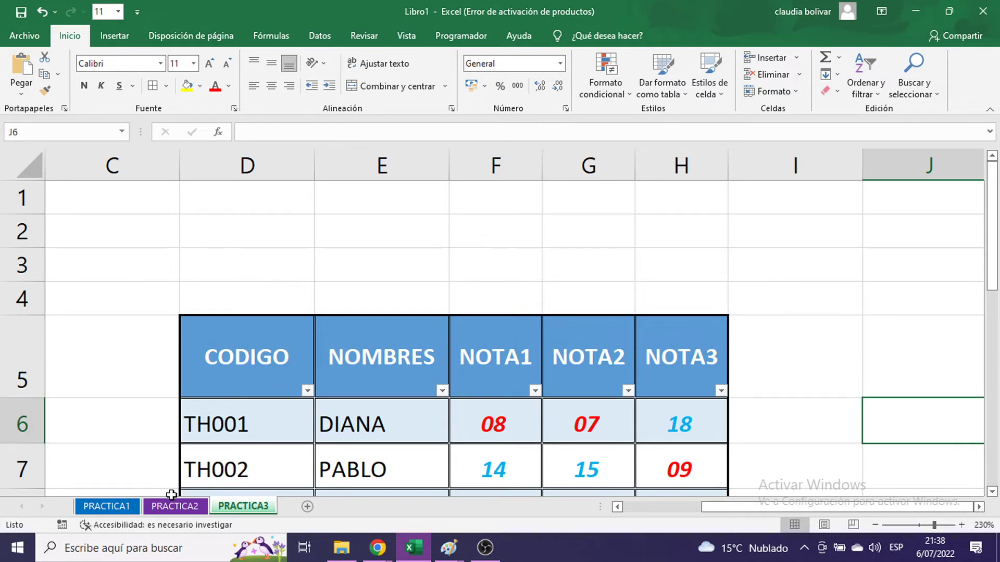
left_click(122, 506)
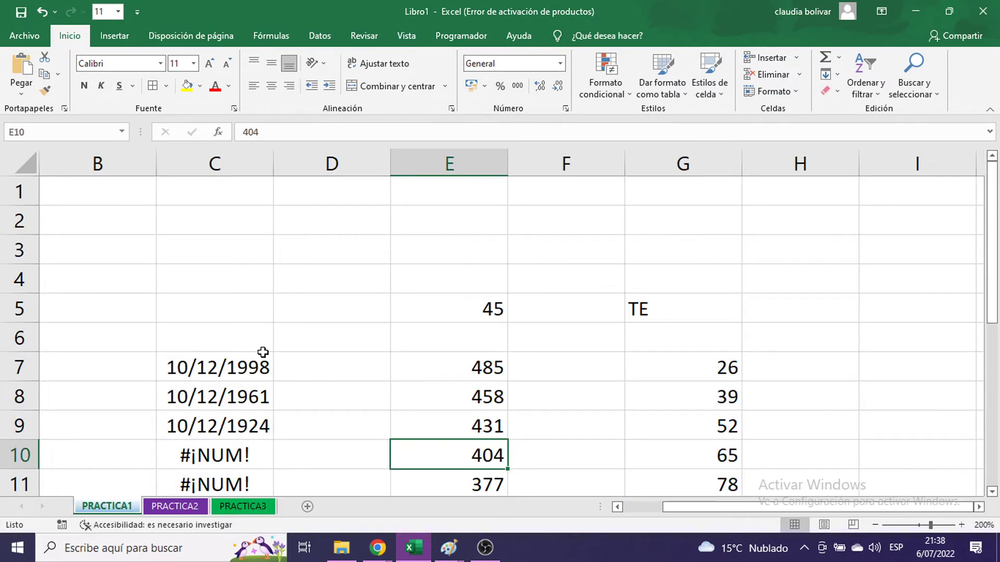
left_click_drag(457, 364, 468, 420)
left_click(74, 134)
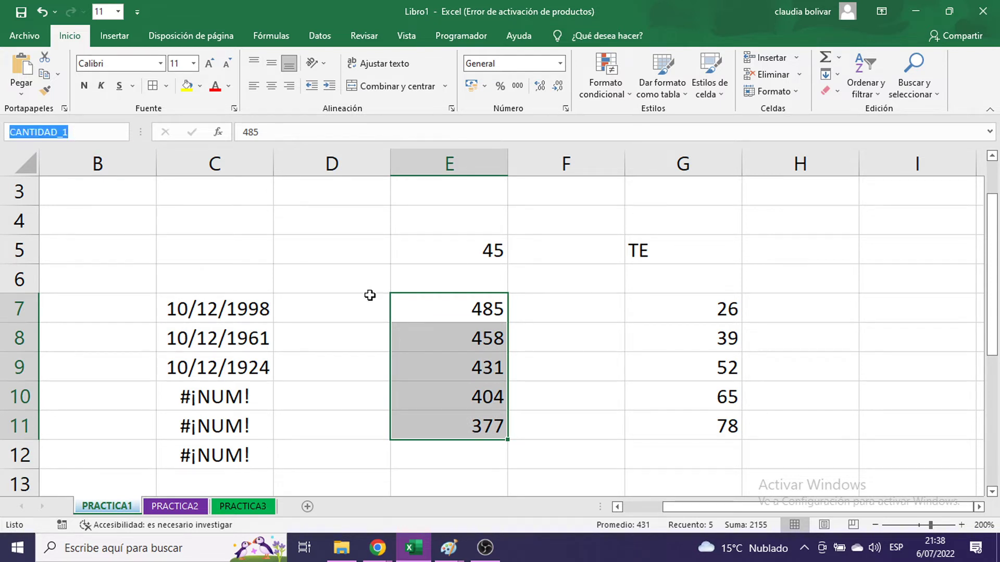
left_click(331, 259)
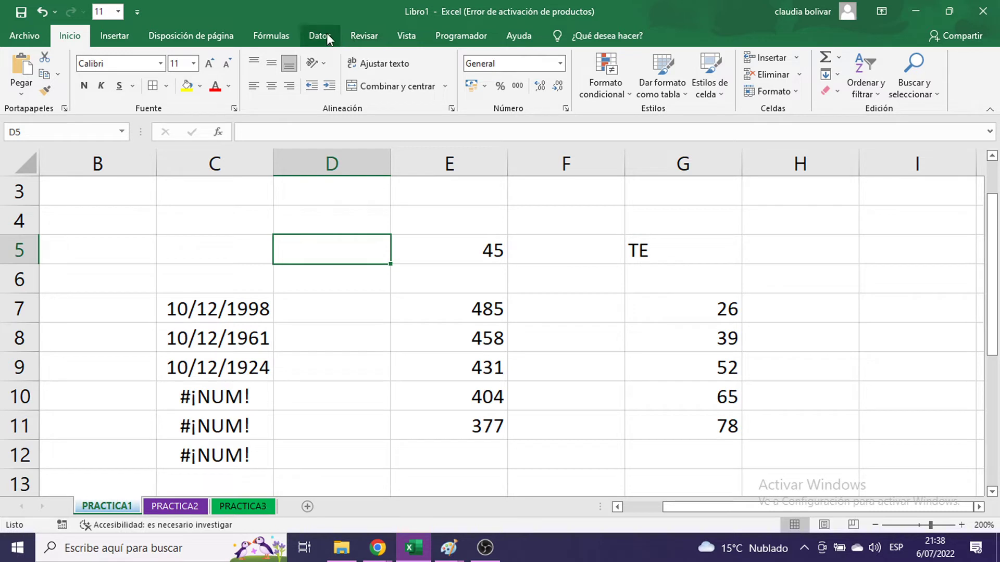
- Paste a screenshot of Excel's formula commands into the untitled Paint image, positioned so the Name Manager command is readable, and return to Excel
left_click(288, 37)
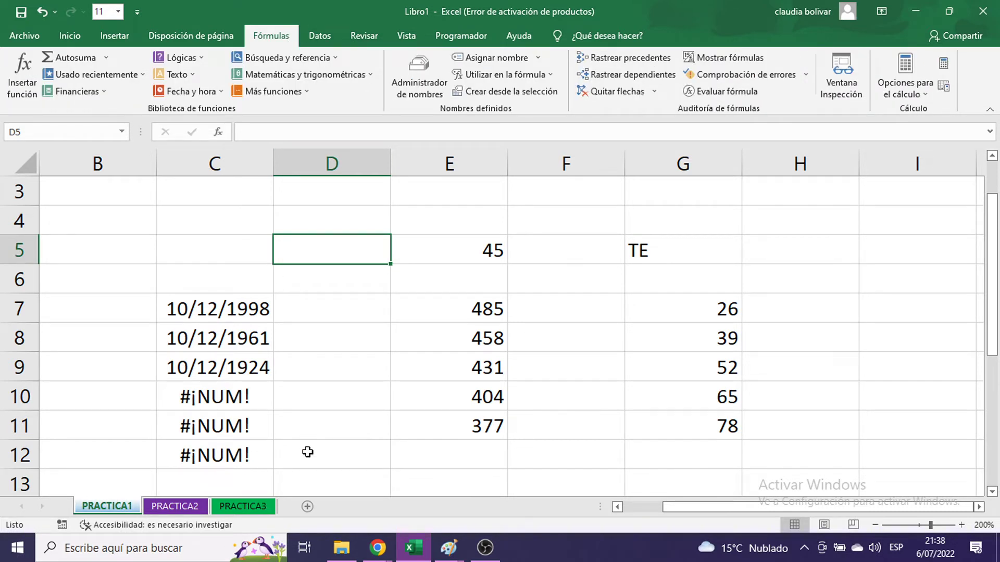
left_click(449, 550)
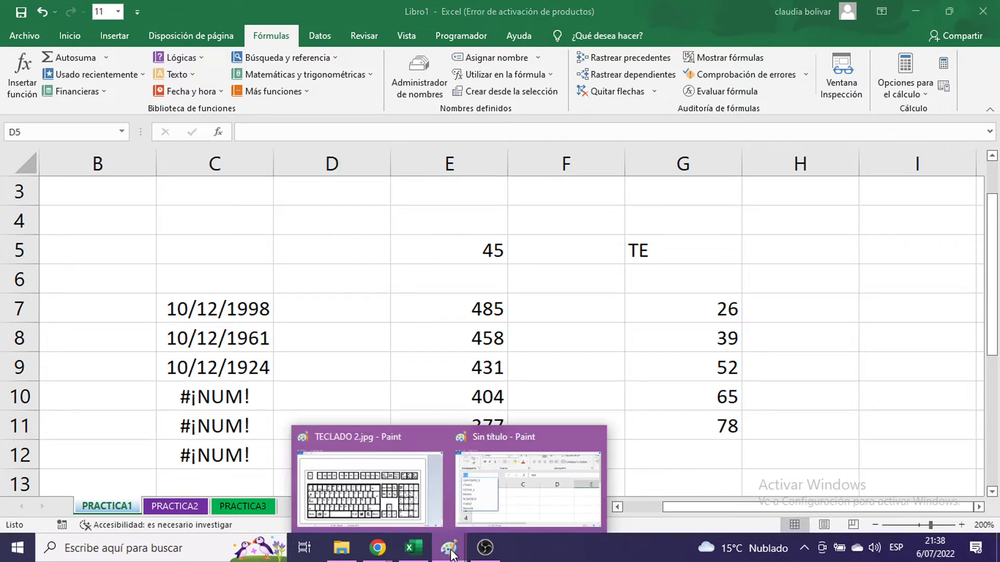
left_click(488, 495)
key("ctrl+v")
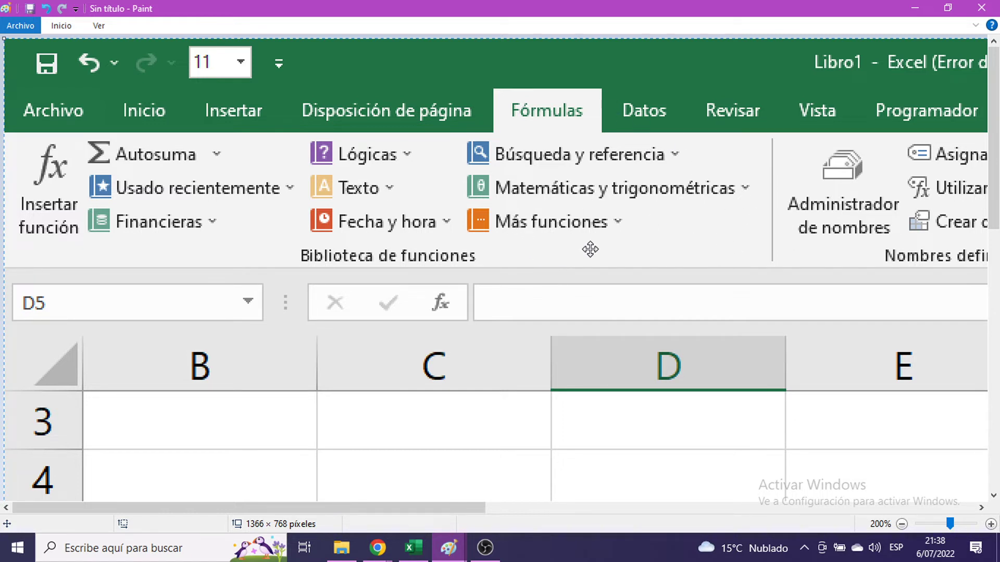
left_click_drag(808, 439, 510, 432)
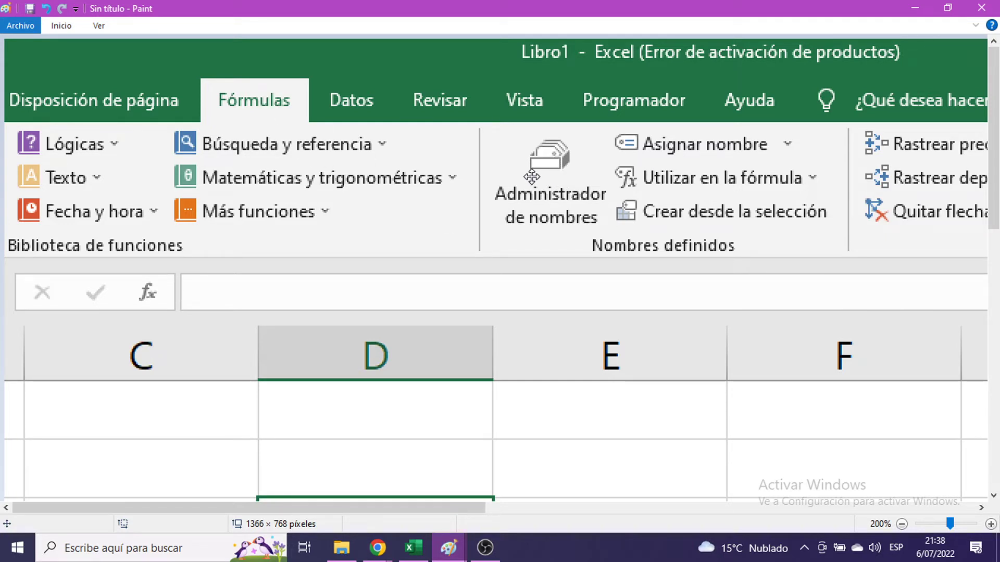
left_click(914, 7)
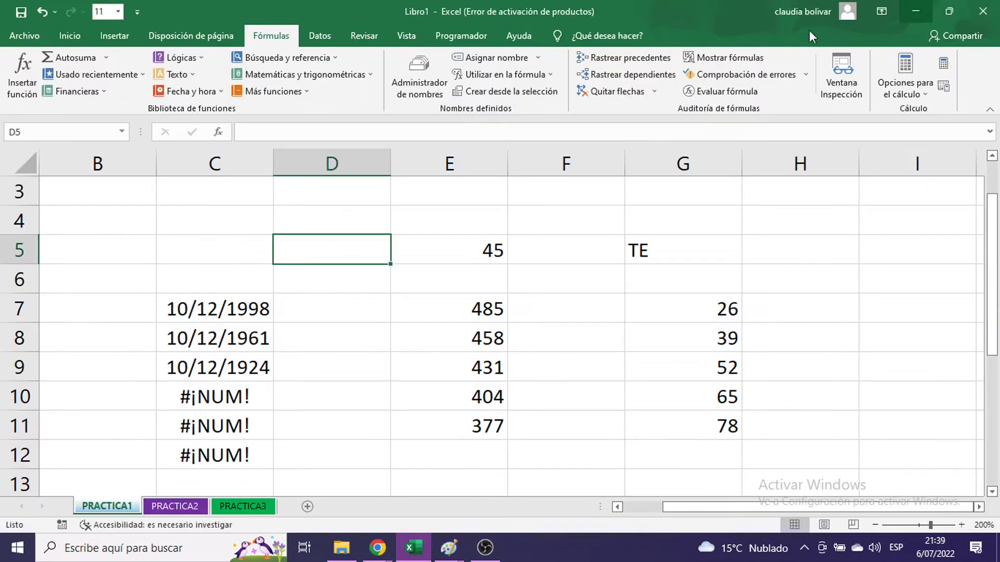
- Open the Name Manager and paste a screenshot of it into the untitled Paint image, positioned so the whole name list is readable
left_click(422, 73)
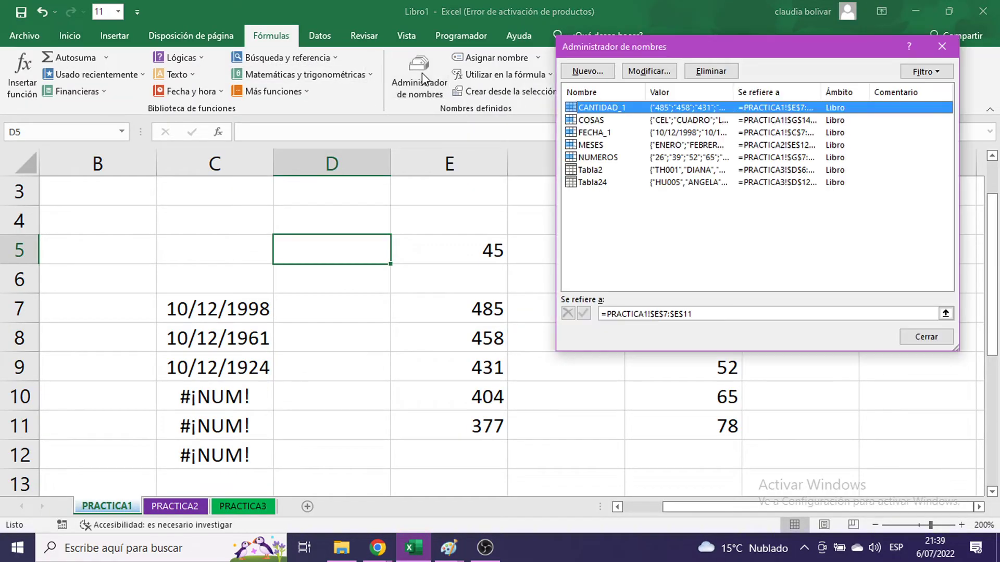
left_click_drag(779, 56, 672, 137)
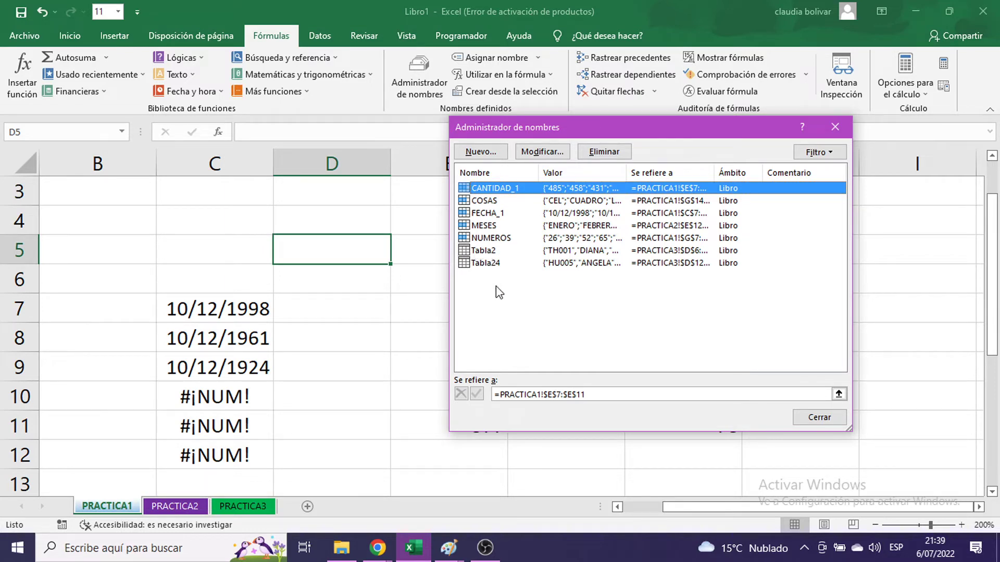
mouse_move(449, 548)
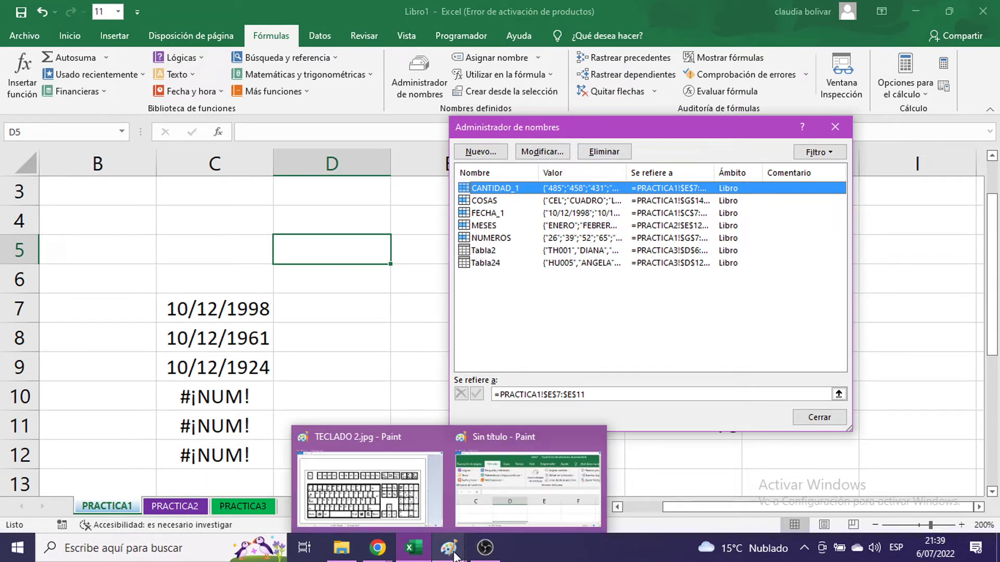
left_click(504, 495)
key("ctrl+v")
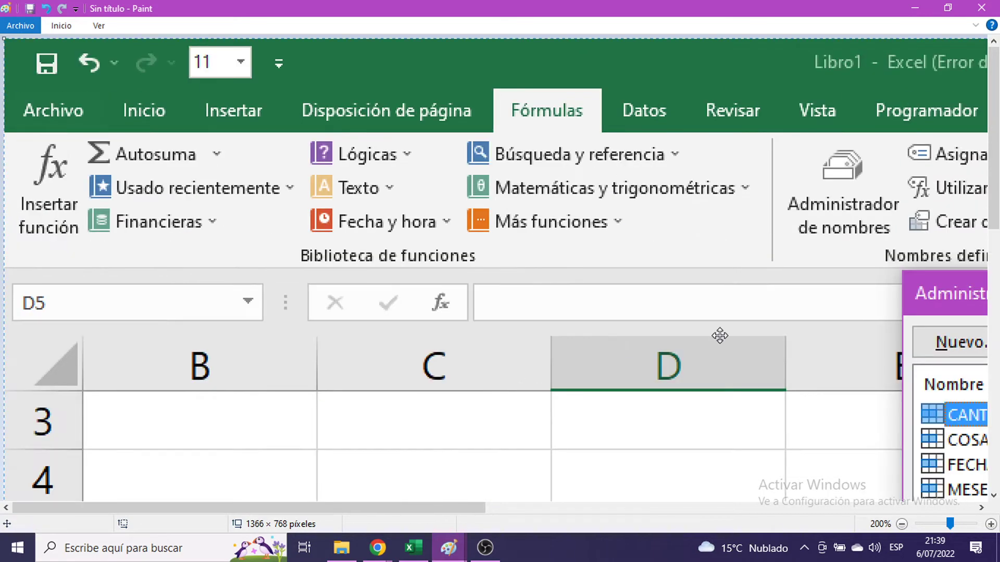
left_click_drag(719, 335, 326, 75)
left_click_drag(614, 187, 290, 120)
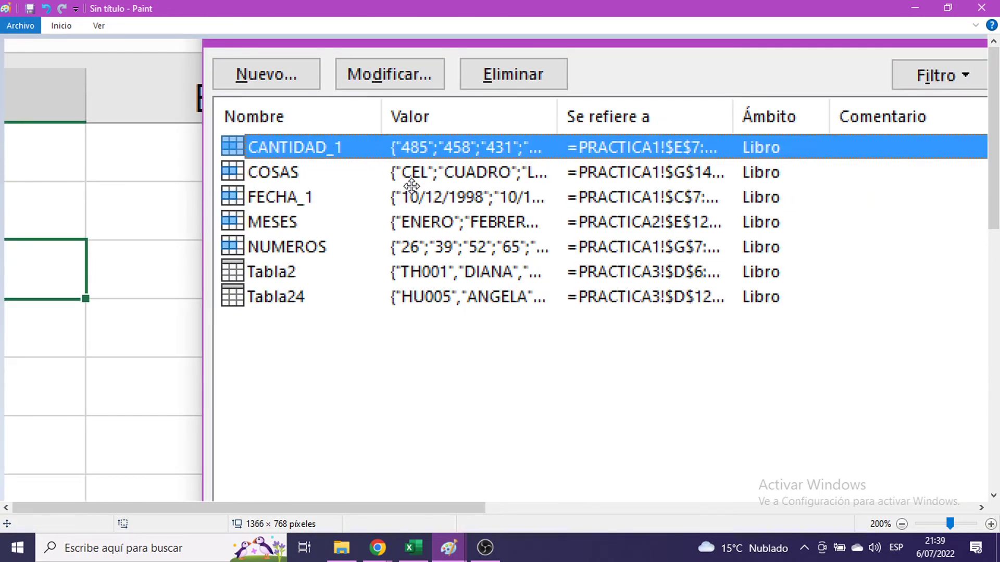
left_click_drag(423, 192, 432, 226)
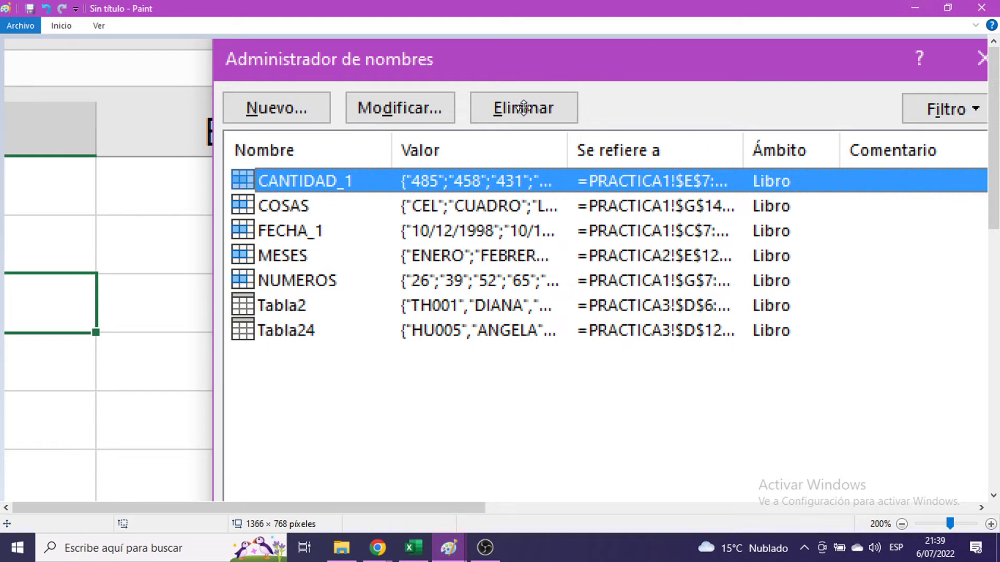
left_click(914, 9)
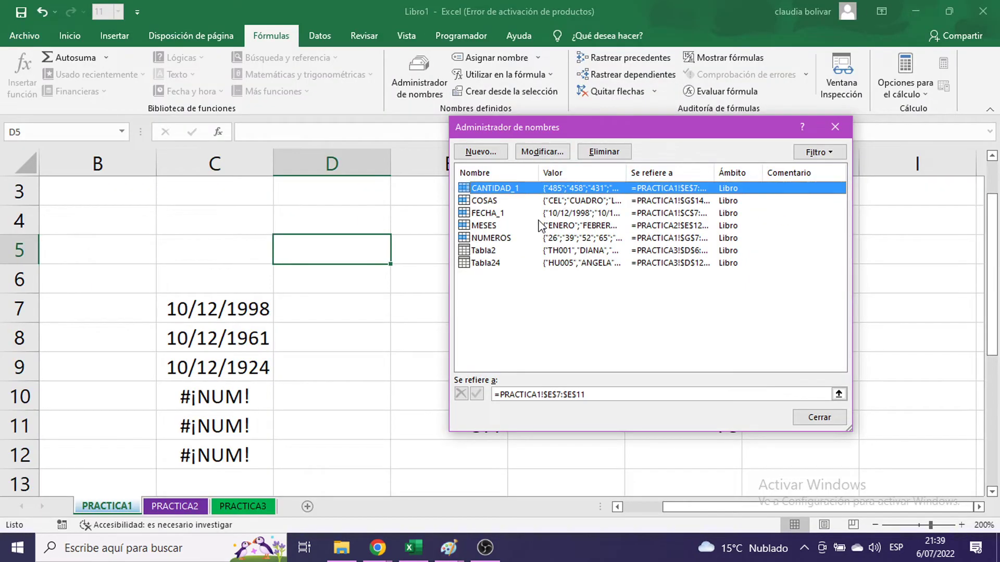
- Select Tabla2 in the Name Manager and paste a screenshot of it into Paint, positioned so the name list and commands are readable
left_click(490, 252)
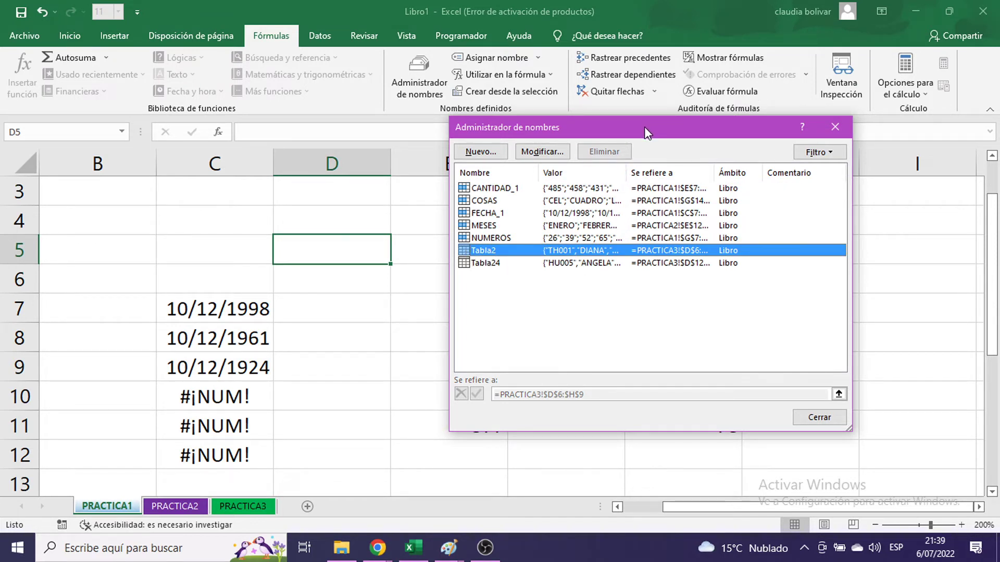
left_click(455, 553)
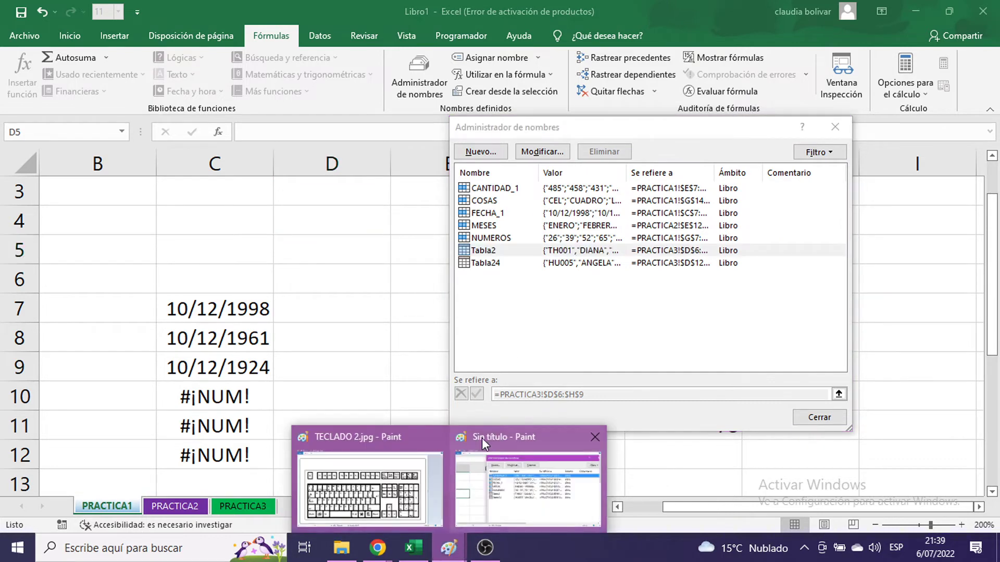
left_click(482, 439)
key("ctrl+v")
key("ctrl+v")
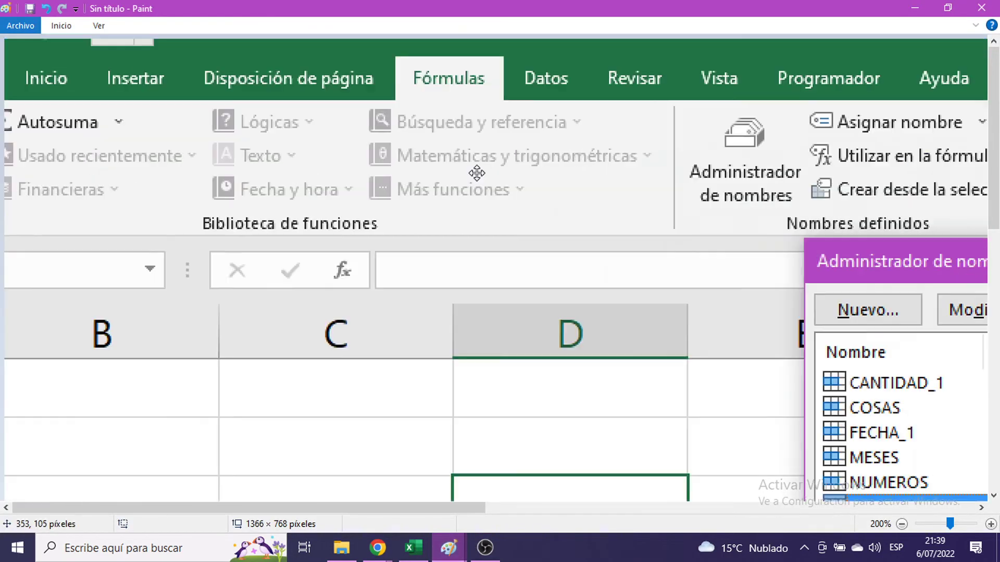
mouse_move(491, 134)
left_mouse_down()
mouse_move(297, 285)
mouse_move(360, 342)
mouse_move(373, 329)
left_mouse_up()
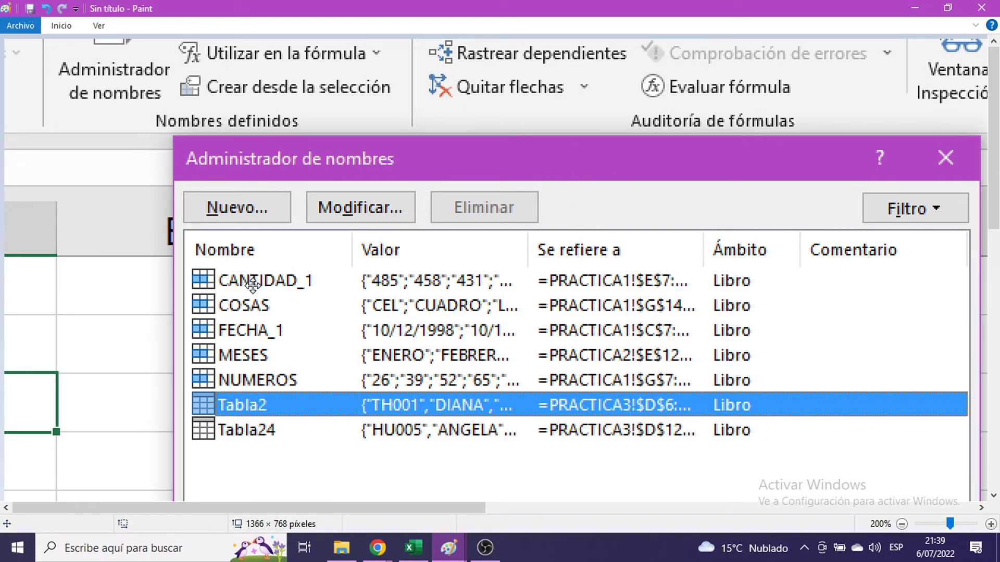
left_click(913, 7)
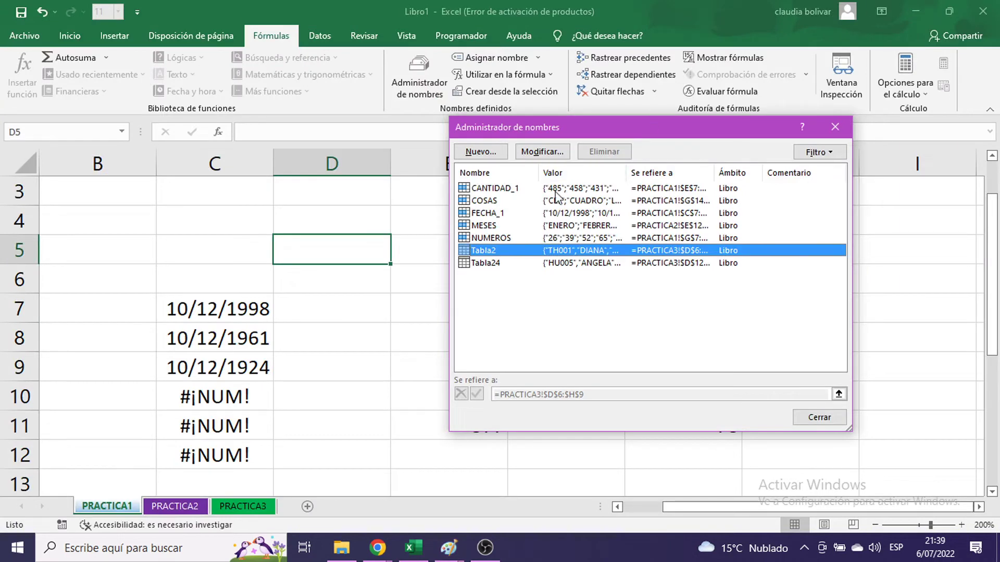
- Delete the defined name CANTIDAD_1 and close the Name Manager
left_click(497, 189)
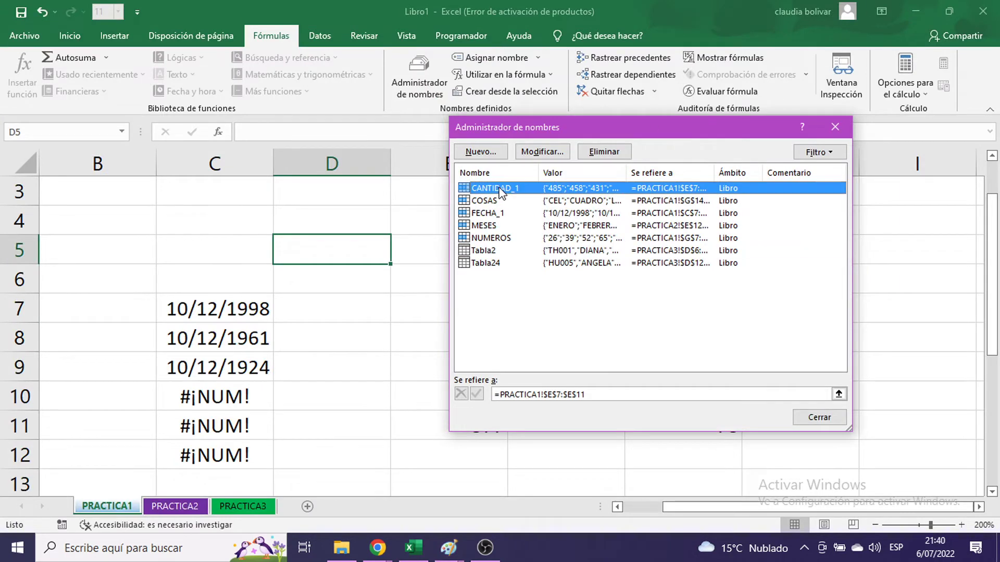
left_click(624, 152)
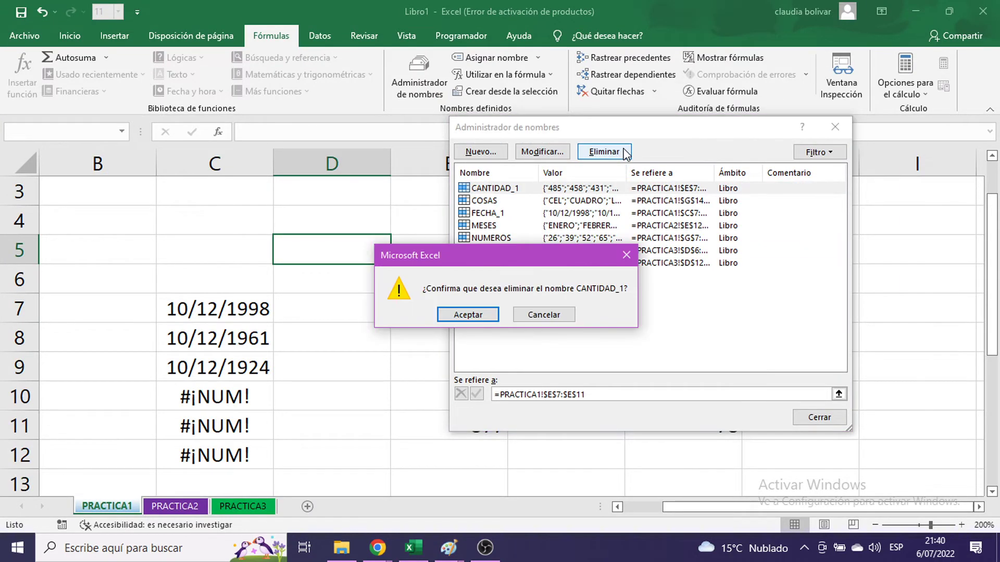
left_click(458, 314)
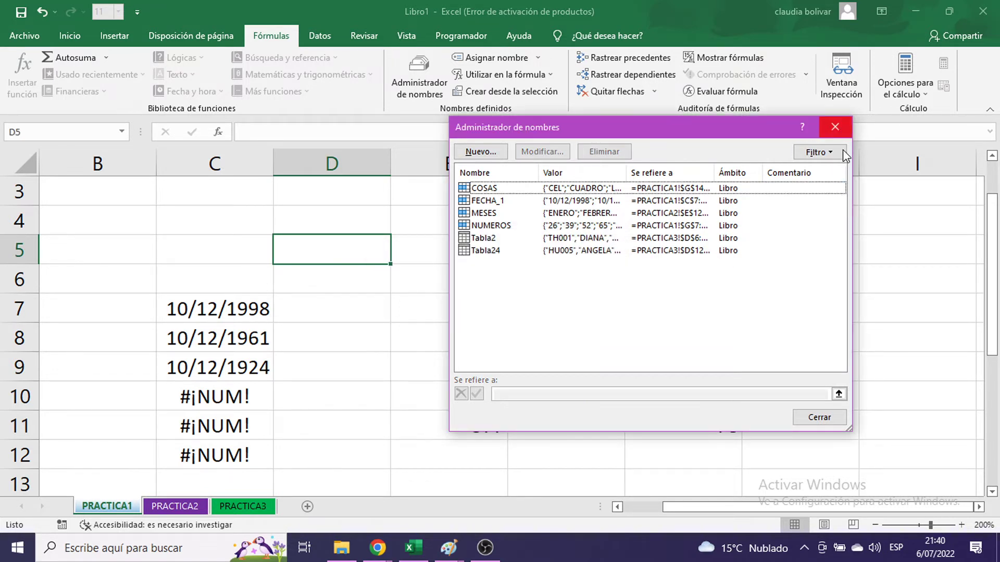
left_click(834, 127)
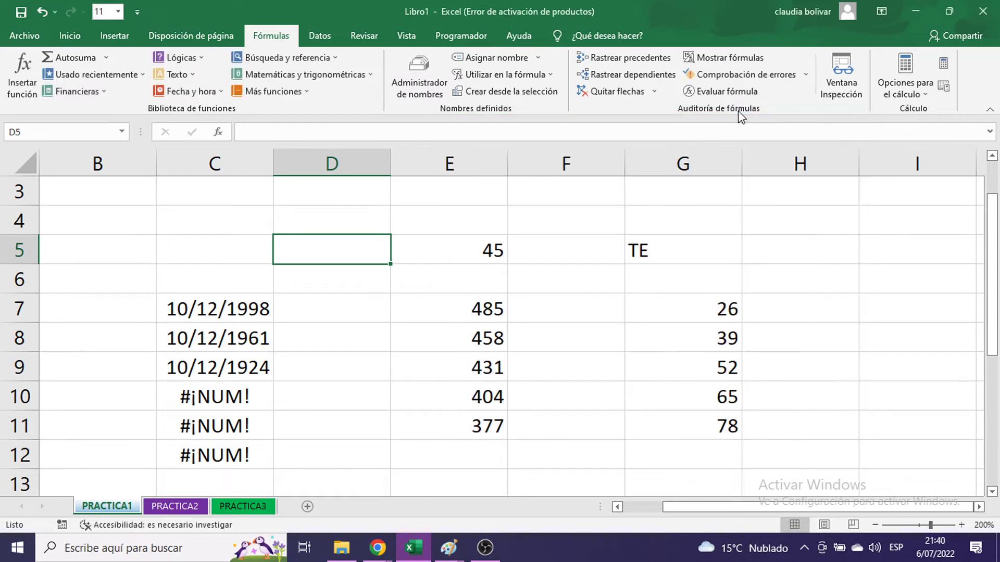
- Display the list of remaining defined names and paste a screenshot of it into Paint, positioned so the whole list is readable
left_click(123, 132)
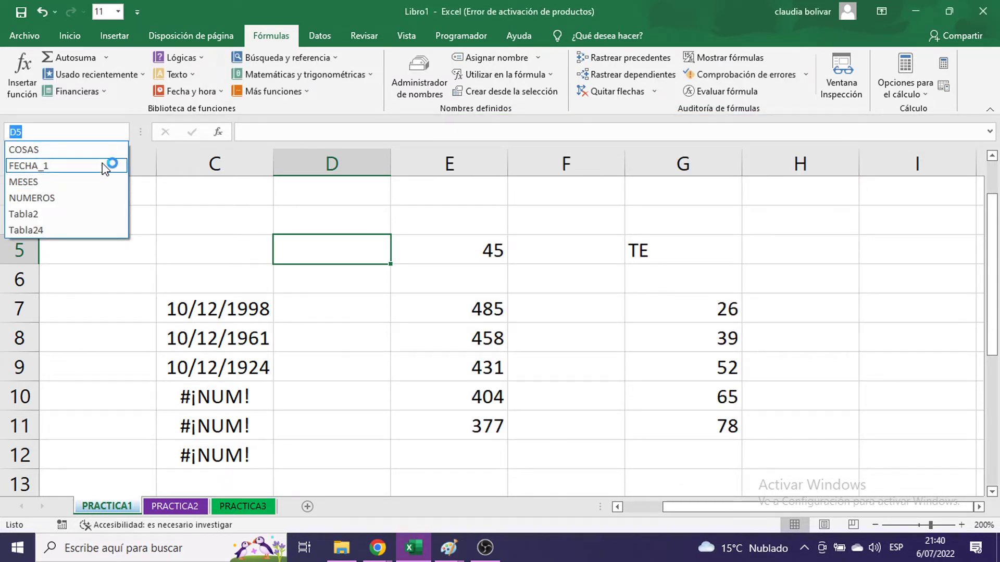
left_click(456, 538)
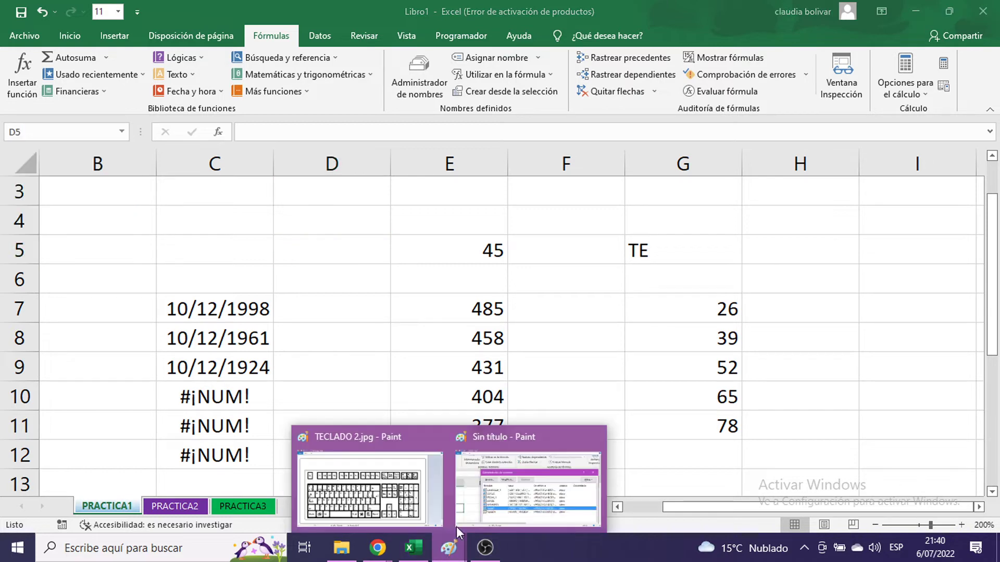
left_click(484, 500)
key("ctrl+v")
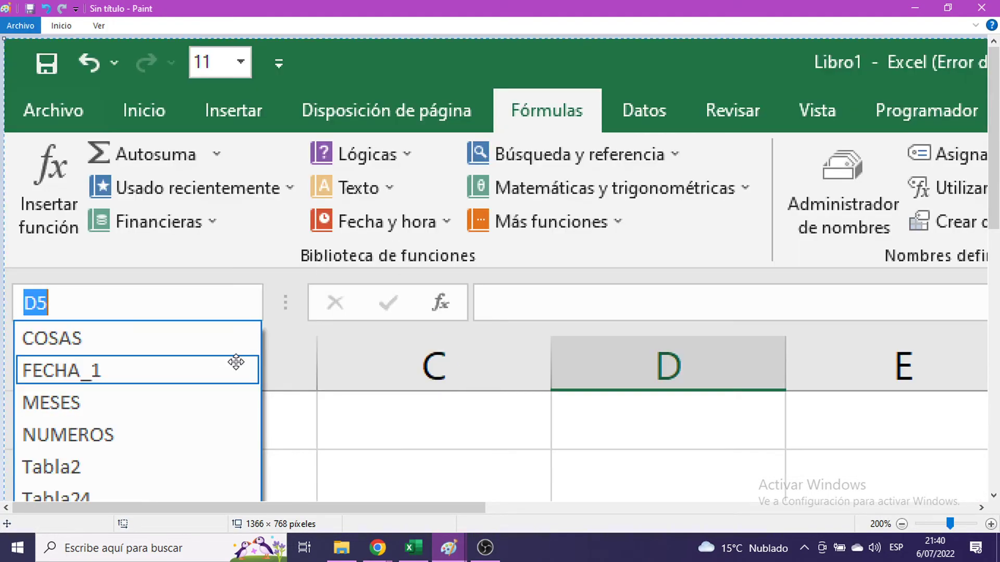
mouse_move(236, 361)
left_mouse_down()
mouse_move(261, 216)
mouse_move(221, 248)
mouse_move(198, 288)
left_mouse_up()
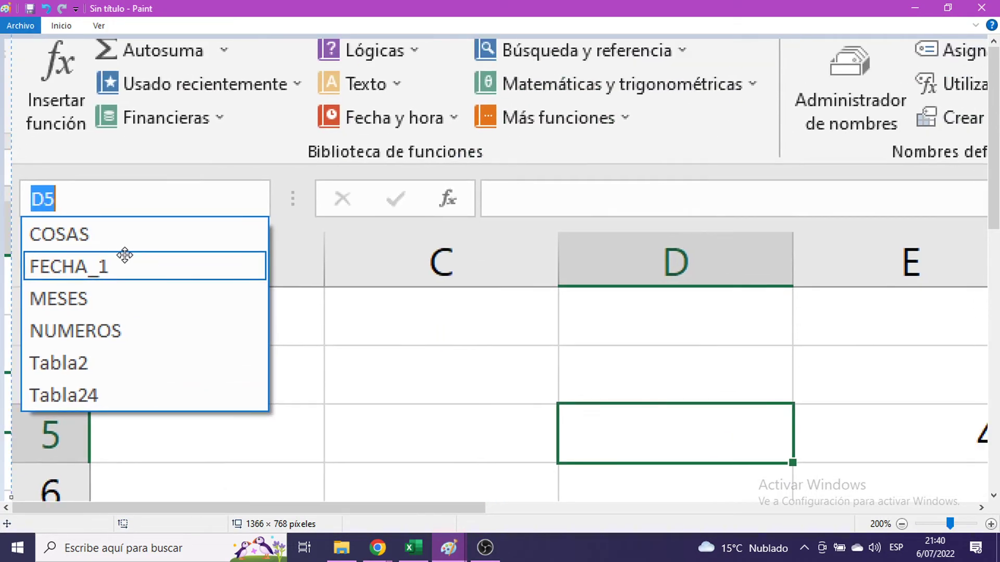
mouse_move(308, 310)
left_mouse_down()
mouse_move(297, 339)
mouse_move(321, 365)
left_mouse_up()
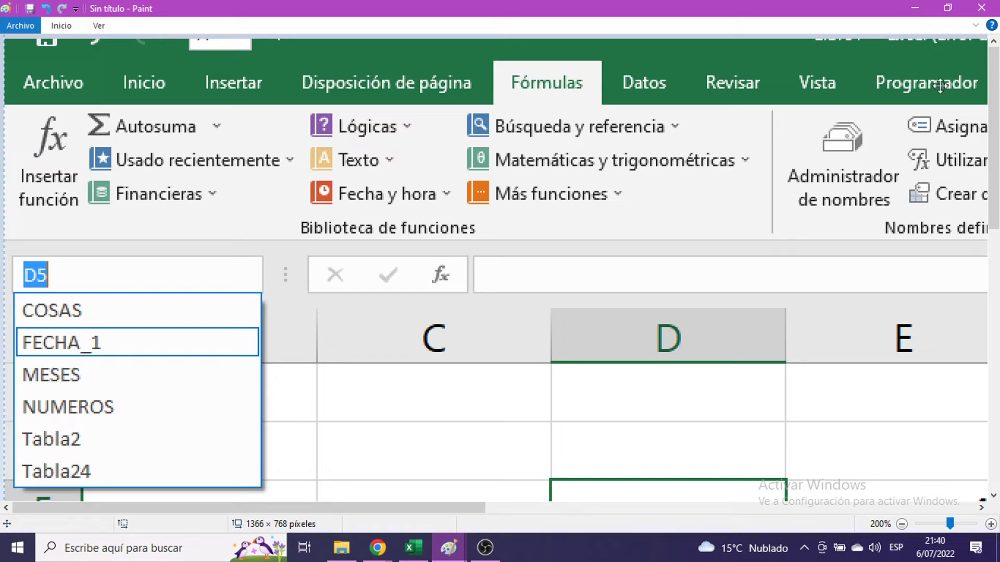
left_click(916, 6)
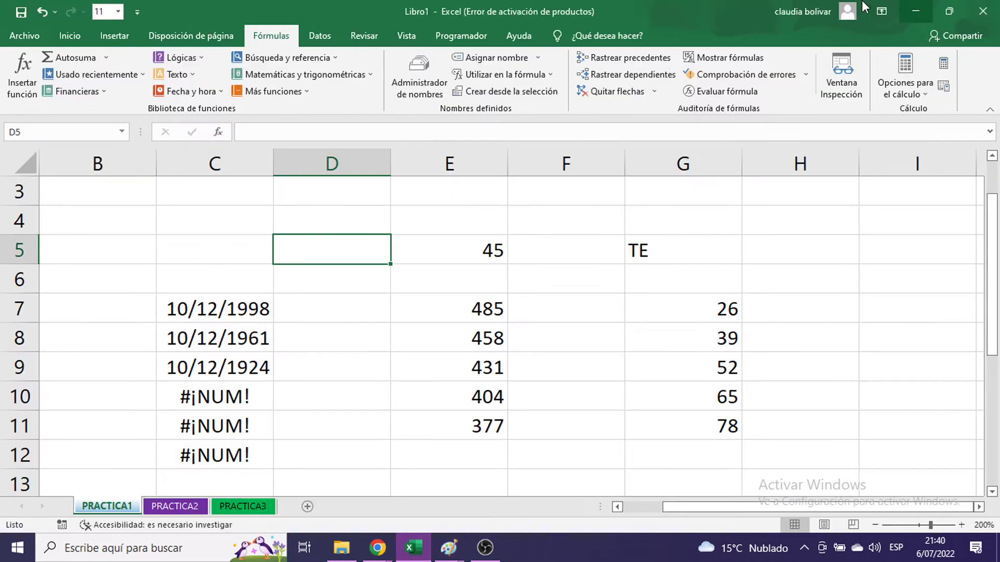
- View the gallery of table formatting styles and close it without applying one
left_click(73, 39)
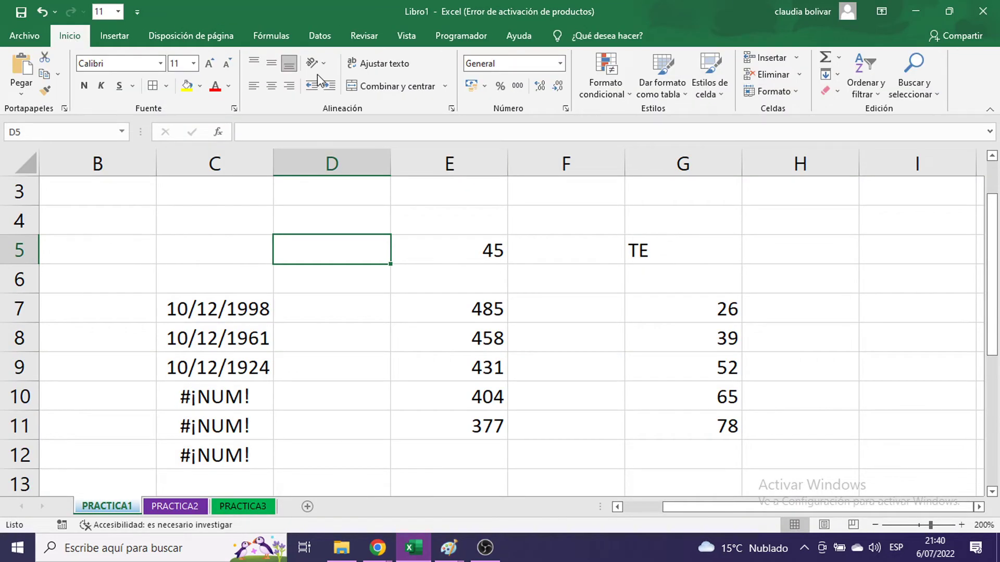
left_click(683, 93)
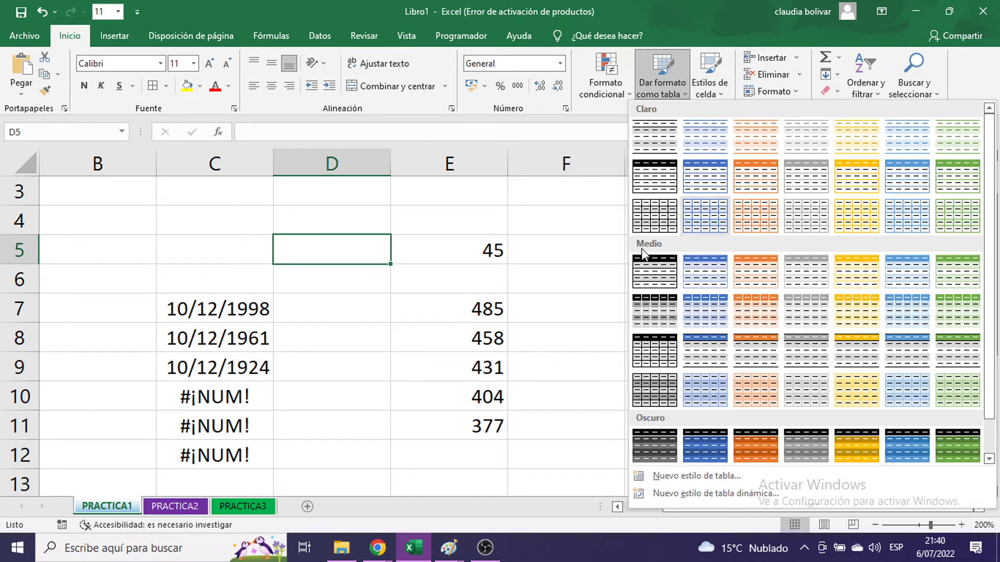
left_click(586, 303)
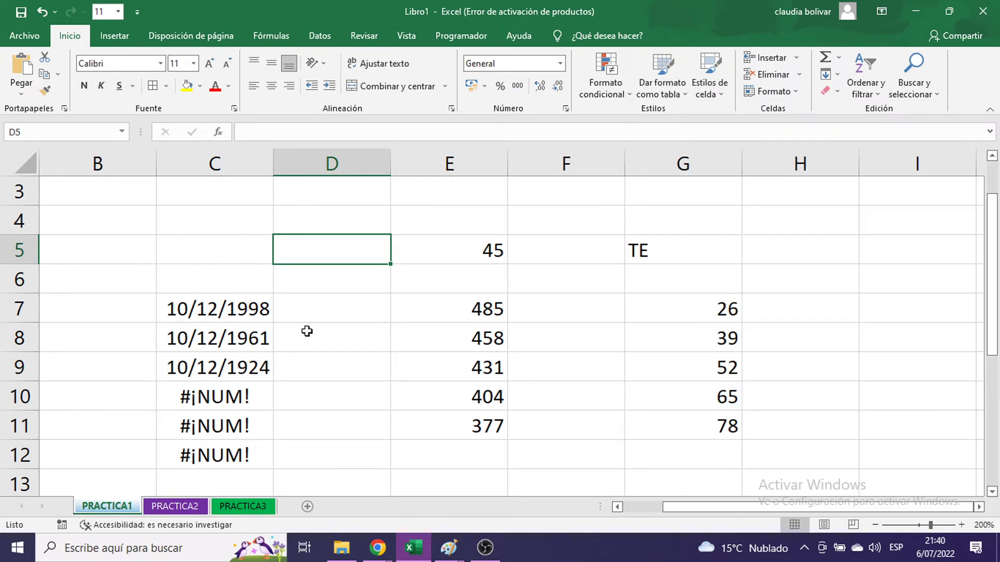
- Review the month lists on the PRACTICA2 sheet and both grade tables on the PRACTICA3 sheet
left_click(172, 508)
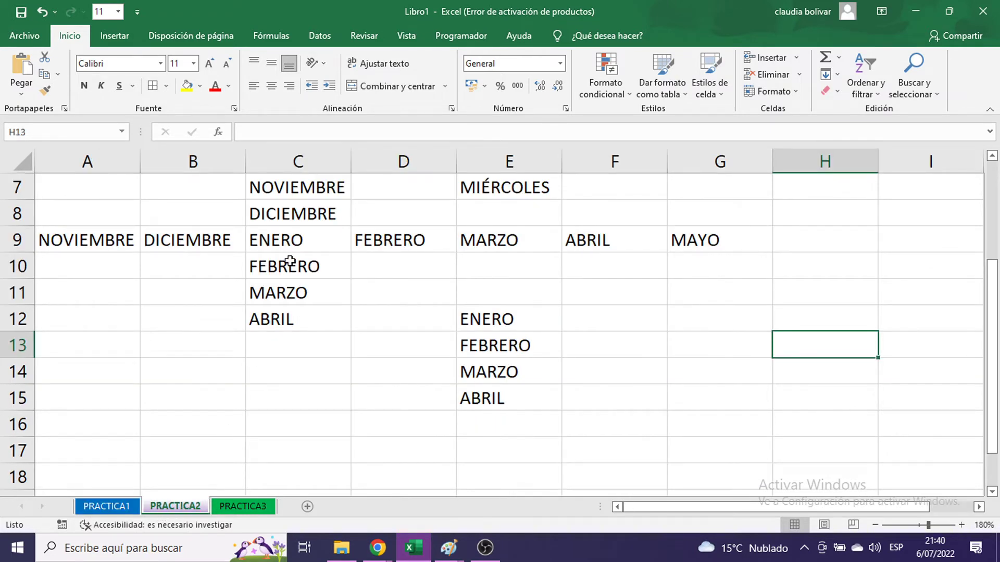
scroll(290, 260, "up", 2)
left_click(249, 503)
scroll(412, 358, "down", 2)
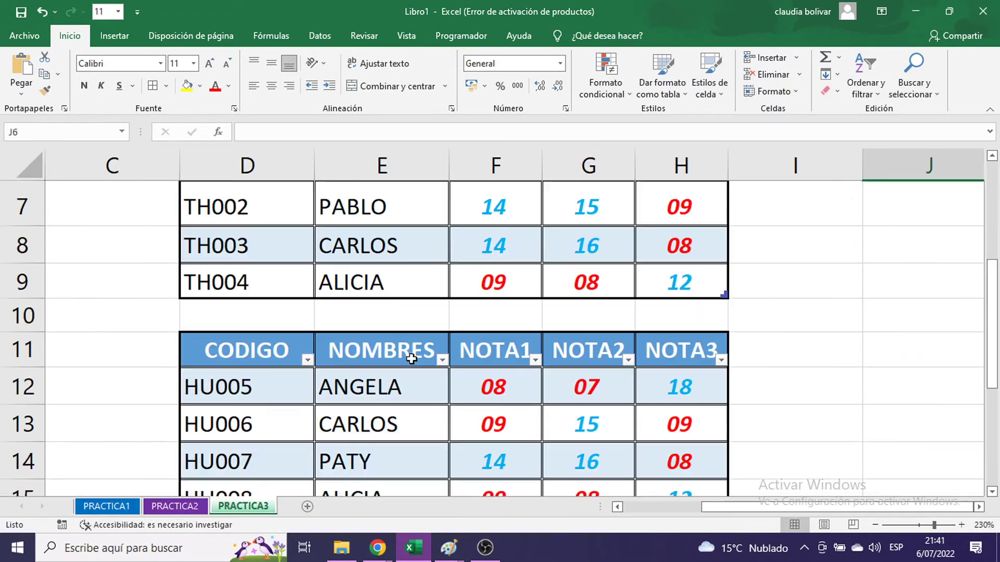
scroll(270, 322, "down", 2)
scroll(271, 315, "up", 2)
left_click(826, 346)
scroll(833, 335, "up", 2)
scroll(823, 264, "down", 2)
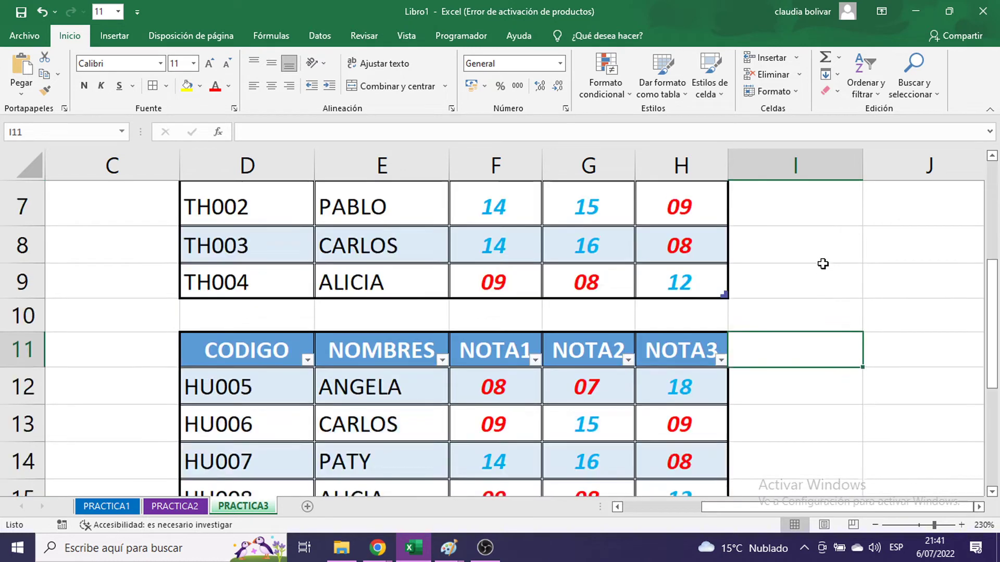
scroll(823, 264, "down", 1)
scroll(829, 250, "up", 2)
left_click(831, 290)
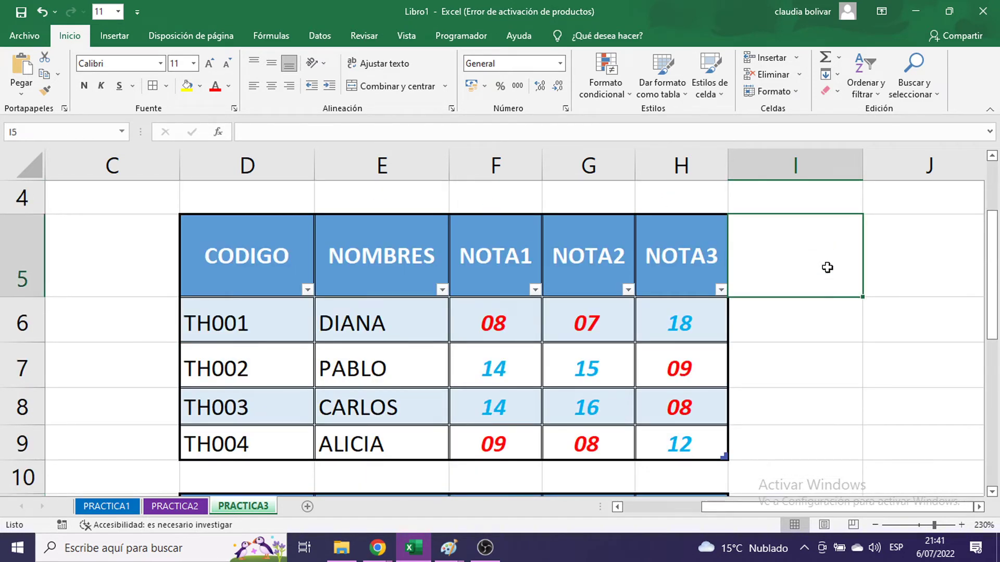
- Add a new blank worksheet after the PRACTICA3 sheet
left_click(308, 507)
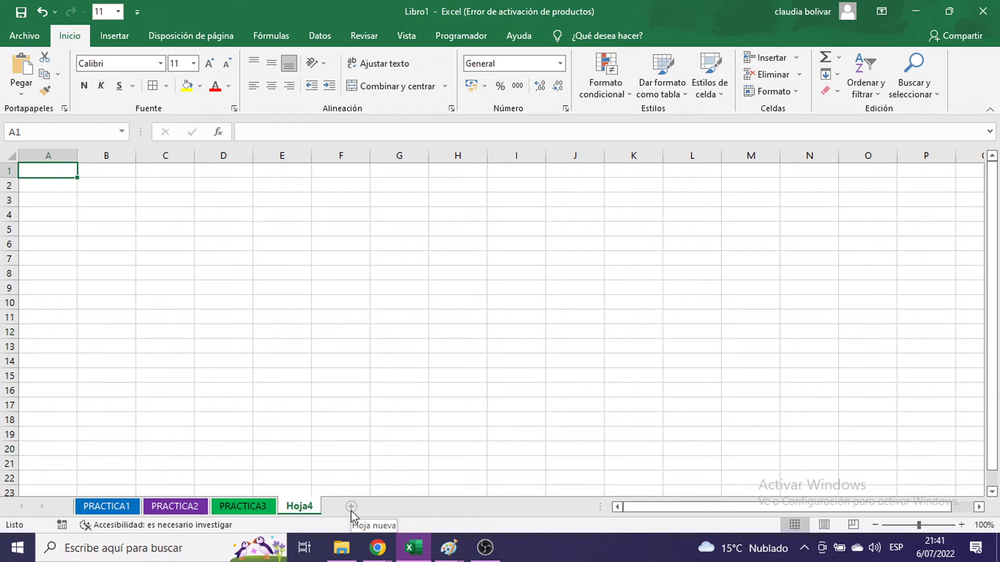
- Rename the Hoja4 worksheet as INDICE, viewing the screenshot of the sheet options in Paint before confirming the name
right_click(309, 511)
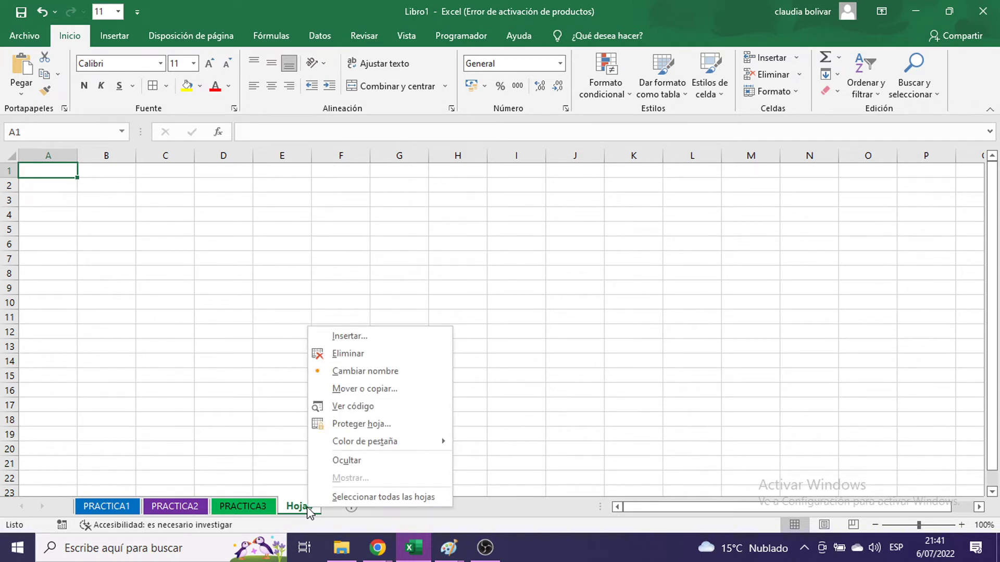
left_click(349, 373)
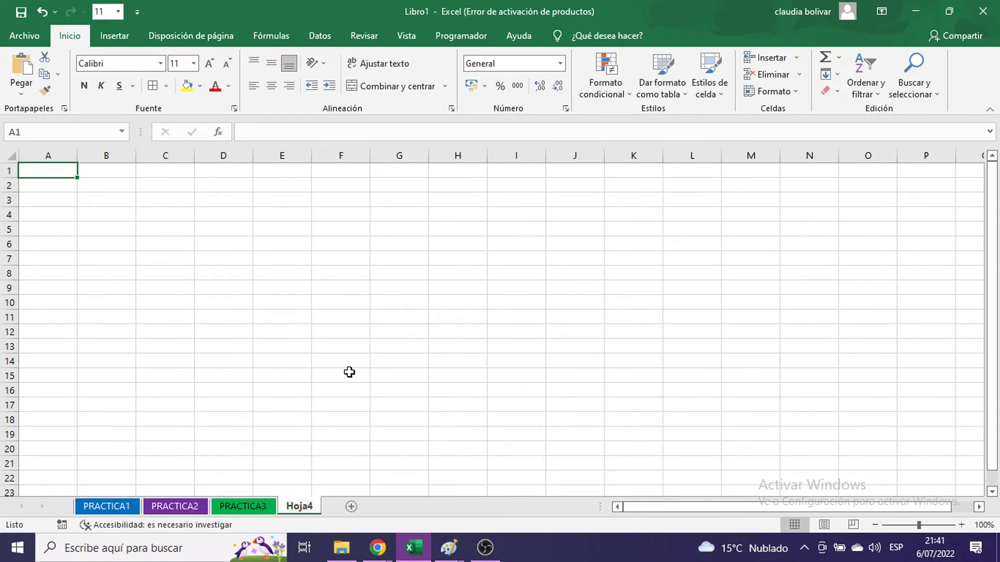
key("BackSpace")
type("INDICE")
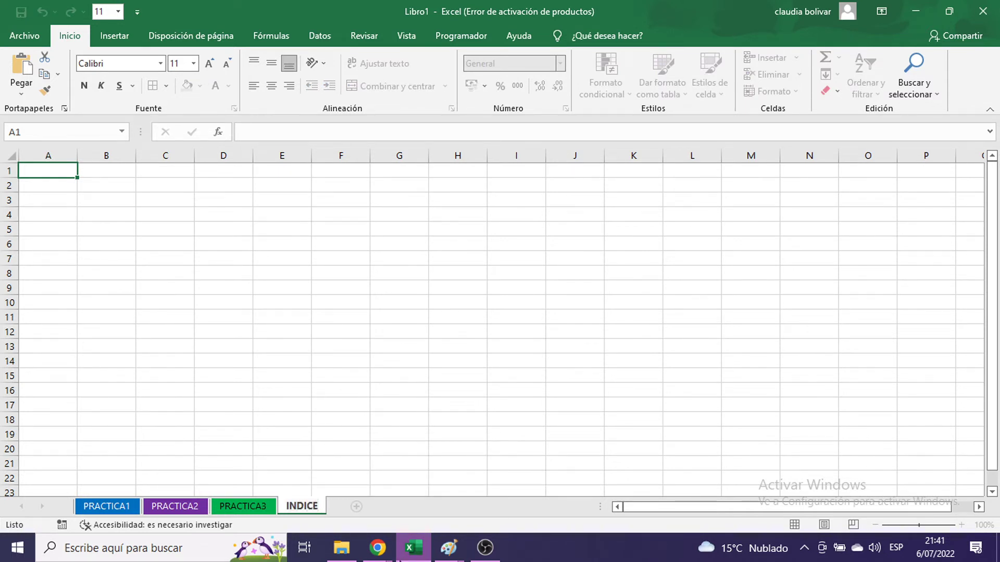
mouse_move(449, 556)
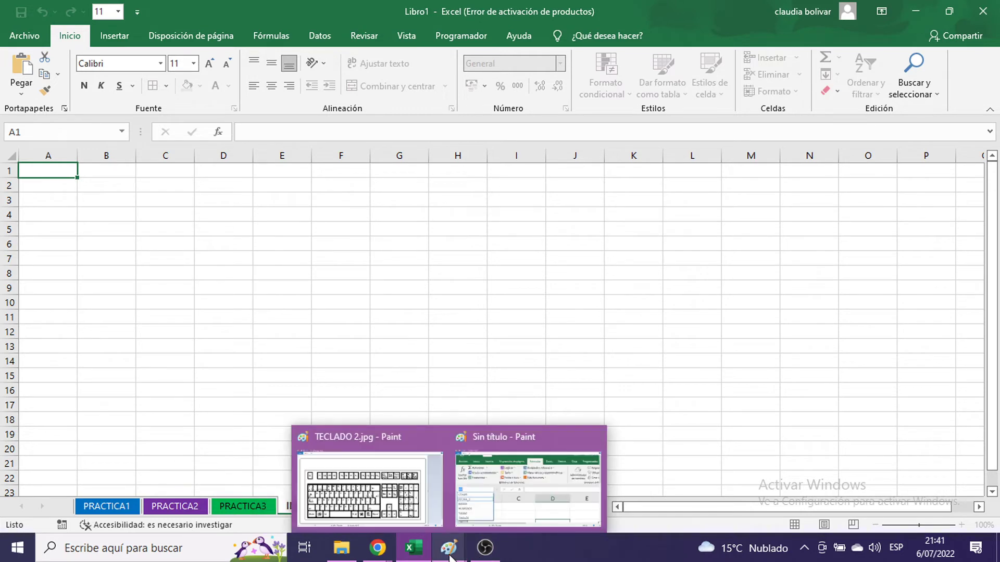
left_click(500, 471)
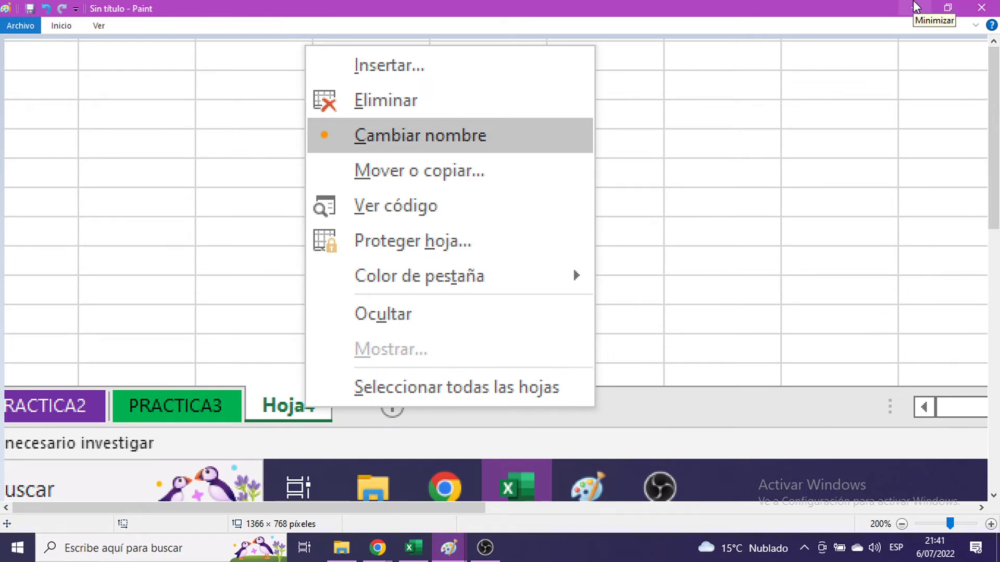
left_click(916, 8)
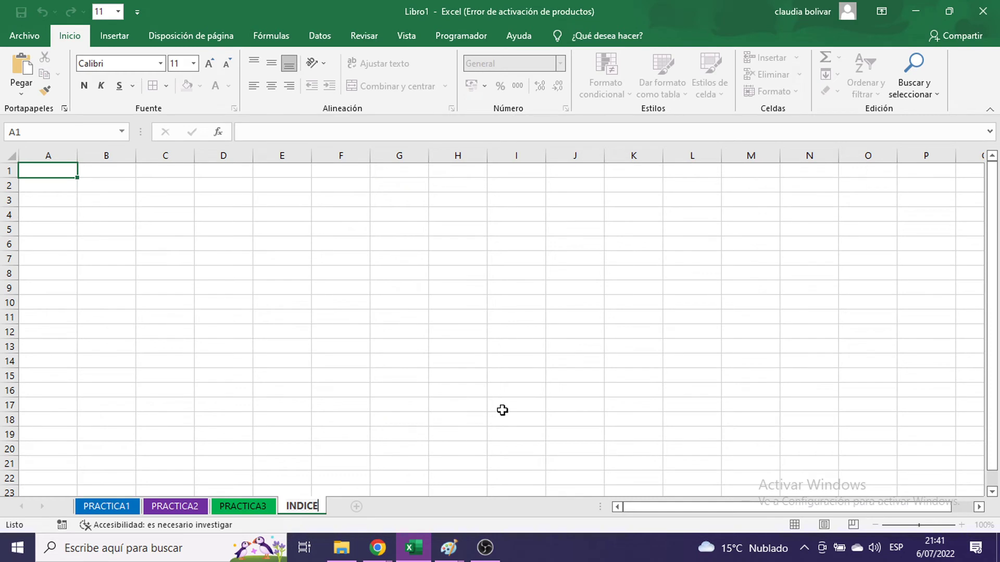
left_click(535, 413)
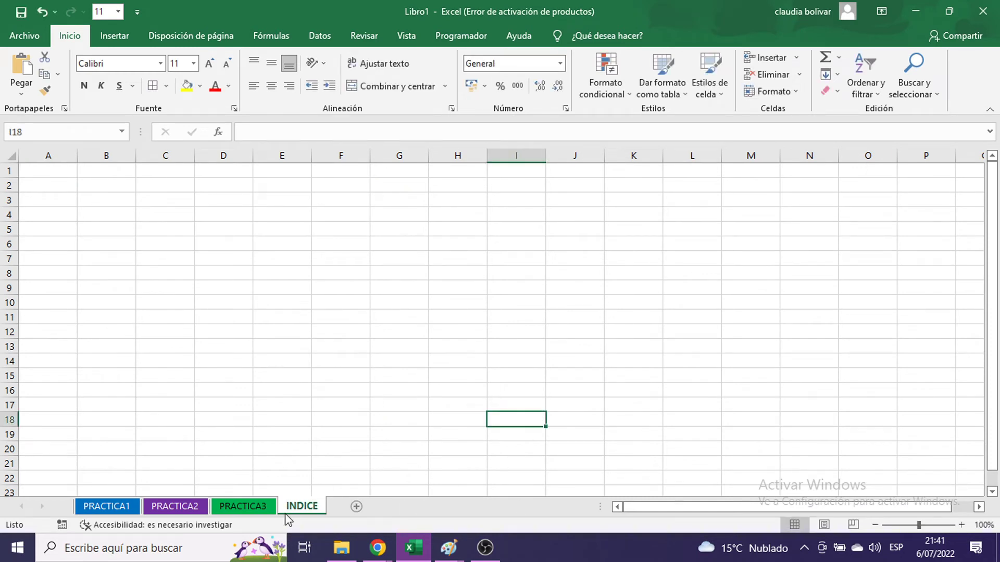
- Enter the label INDICE in cell E7 of the INDICE sheet
left_click(398, 277)
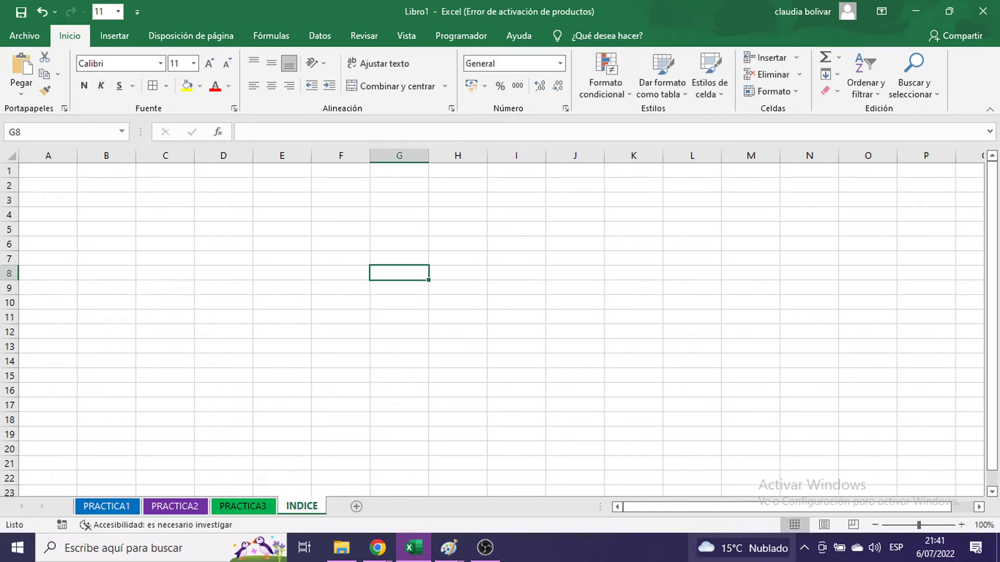
left_click(962, 525)
left_click(962, 524)
left_click(961, 524)
left_click(961, 524)
left_click(961, 524)
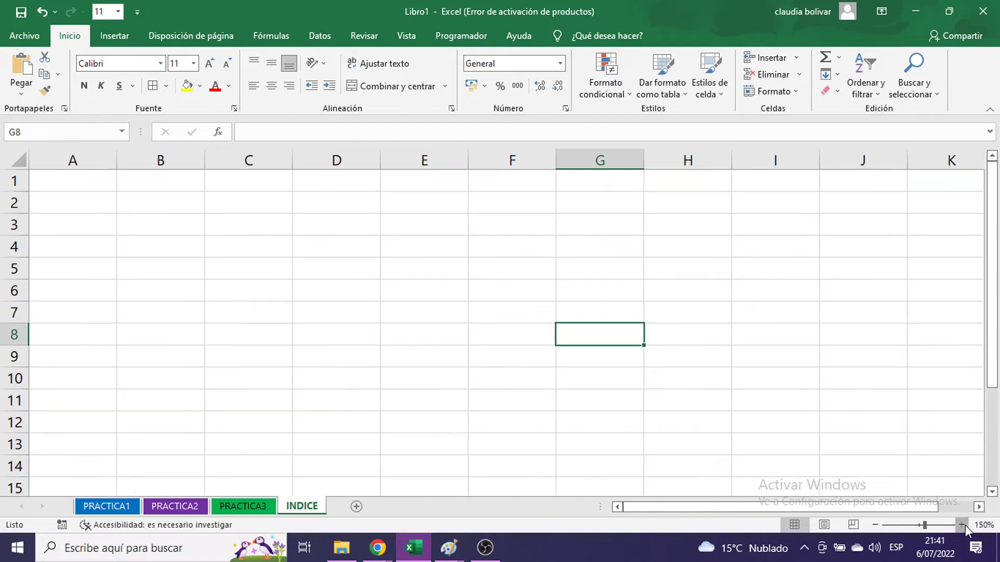
left_click(961, 524)
left_click(421, 339)
left_click(429, 319)
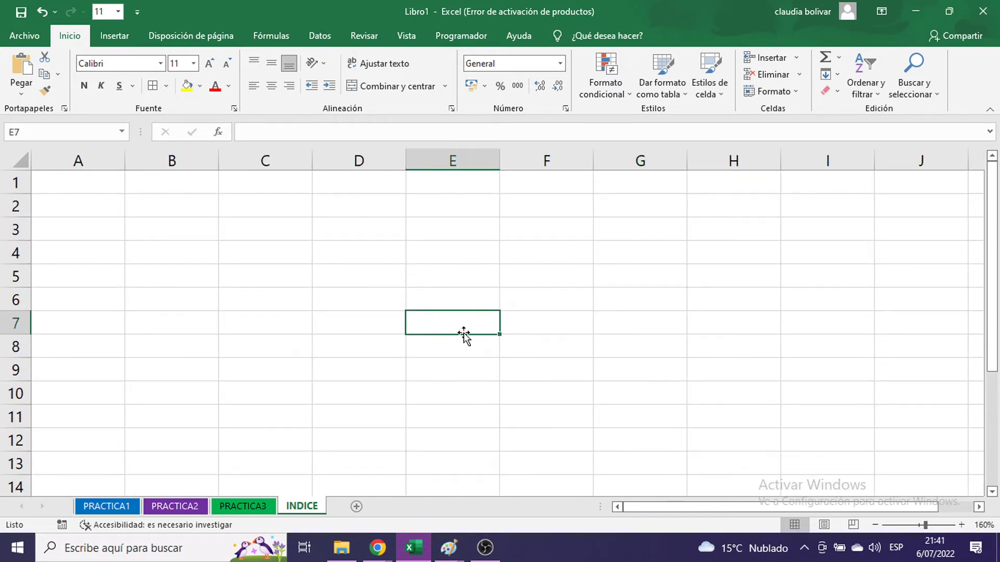
type("INDICE")
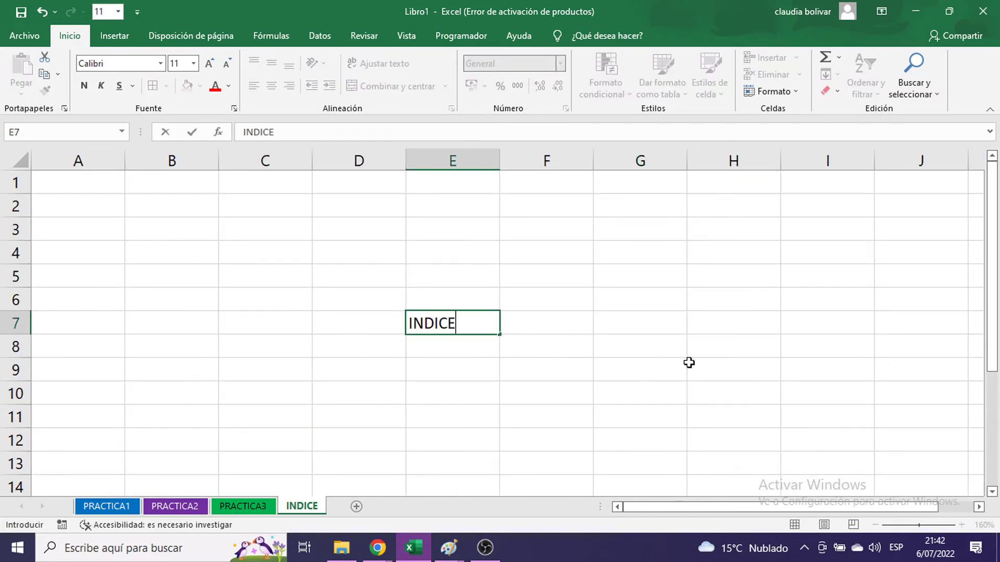
key("Tab")
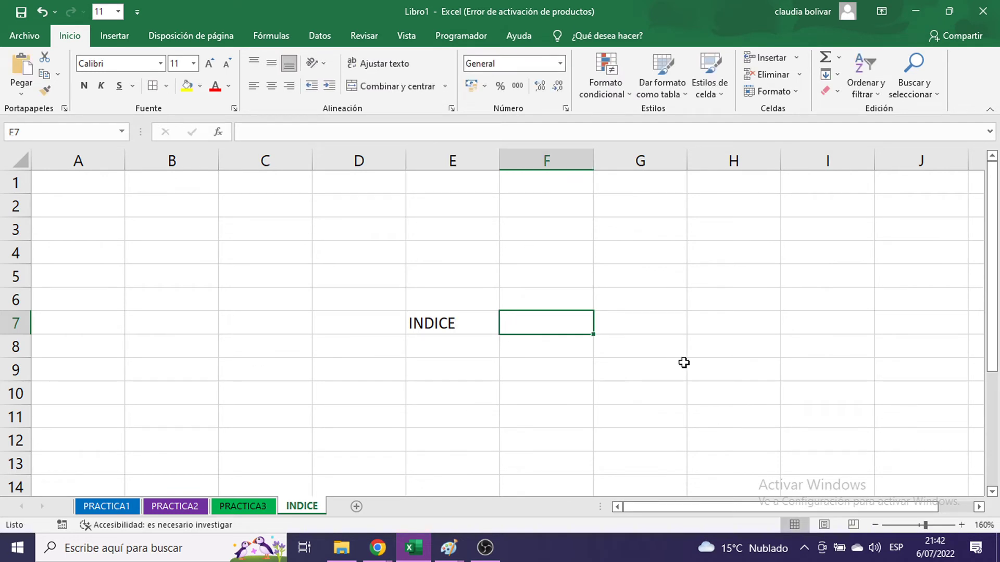
- Enter PRACTICA1 in cell F6 as the first entry of the index list
left_click(536, 294)
type("PR")
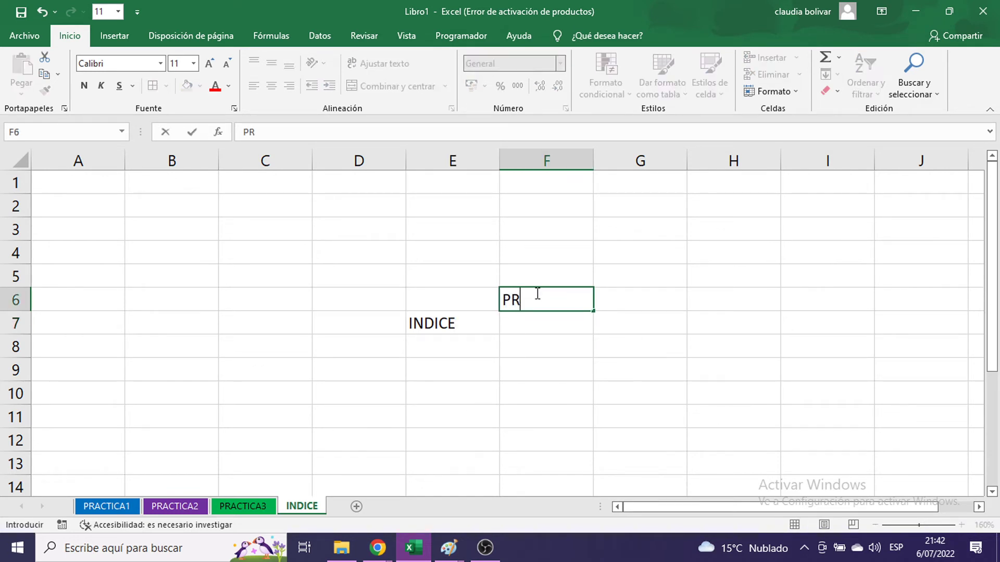
type("ACTICA1")
key("Return")
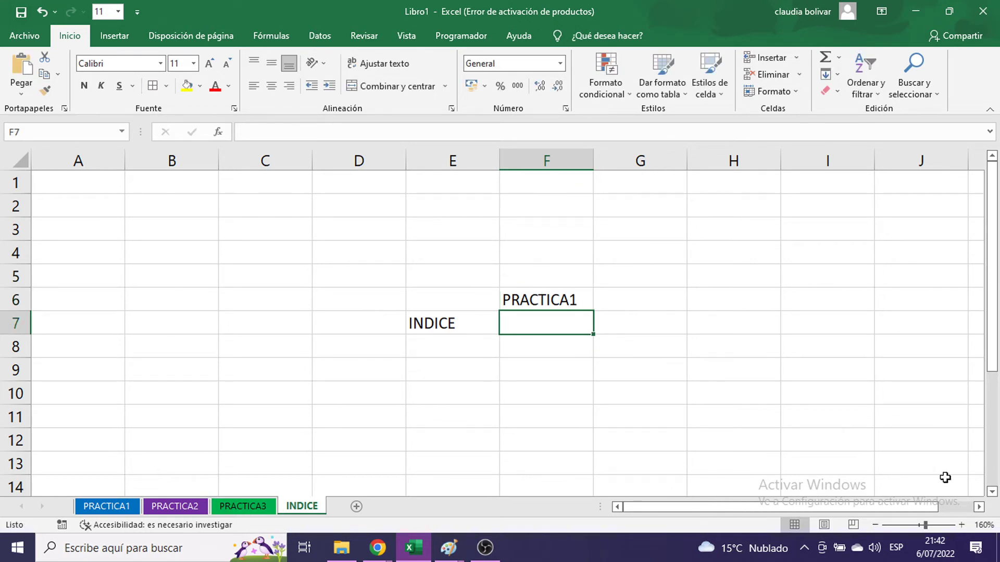
- Try filling the PRACTICA1 entry from F6 down to F8, and undo the fill
left_click(961, 524)
left_click(606, 305)
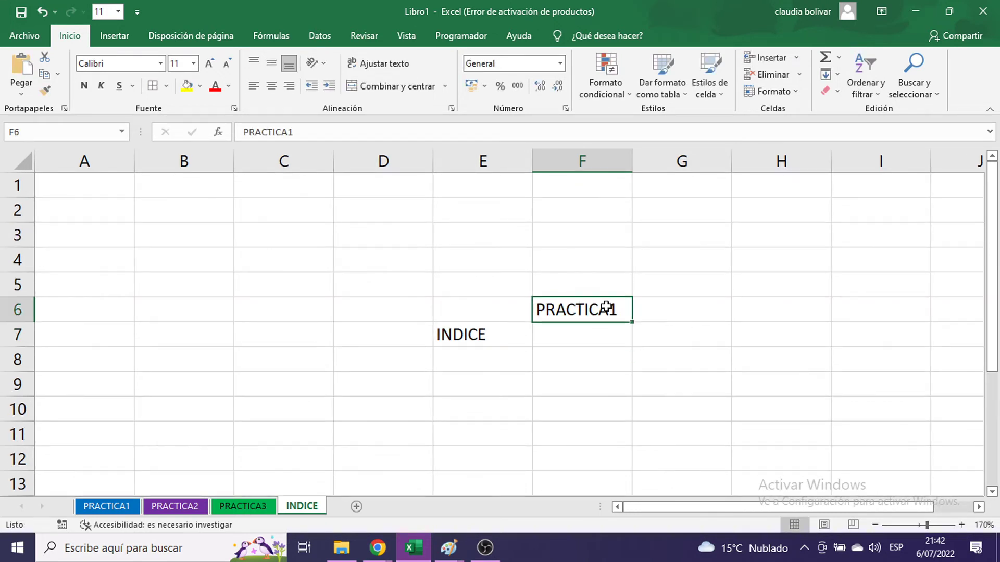
left_click_drag(632, 321, 630, 368)
left_click_drag(630, 367, 630, 367)
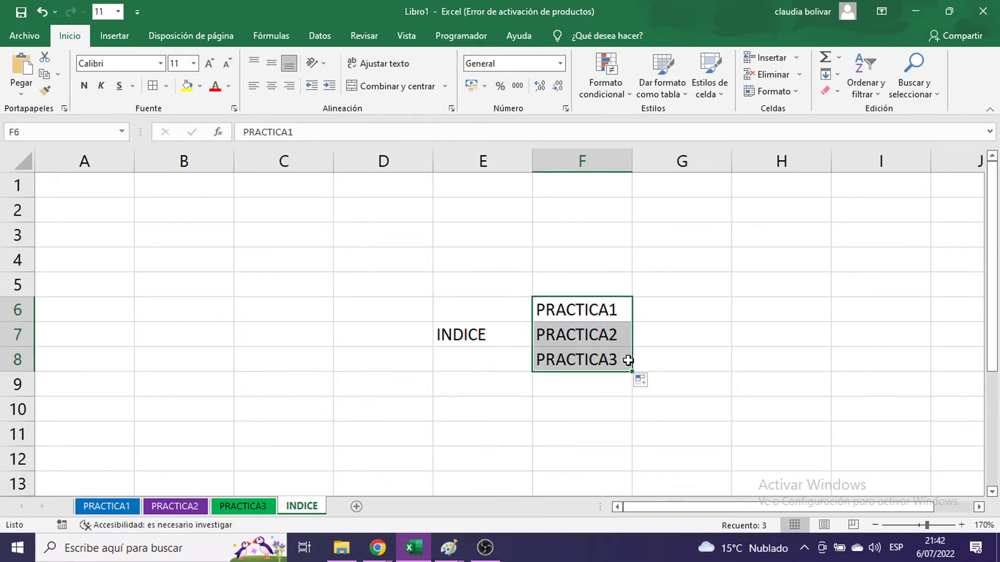
key("ctrl+z")
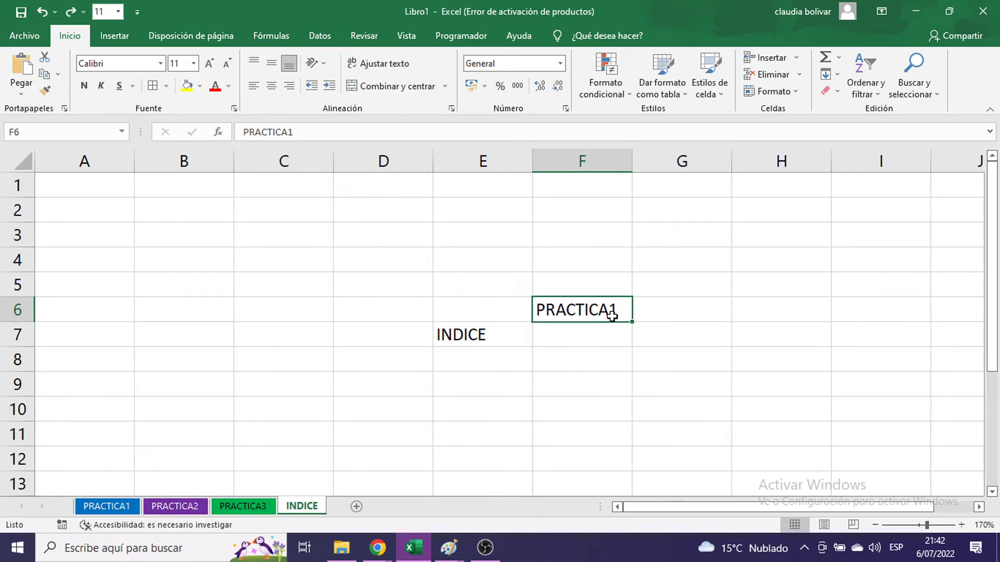
- Change the label in E7 to "INDICE:" and fill the series from F6 down to F8 with PRACTICA2 and PRACTICA3
double_click(494, 340)
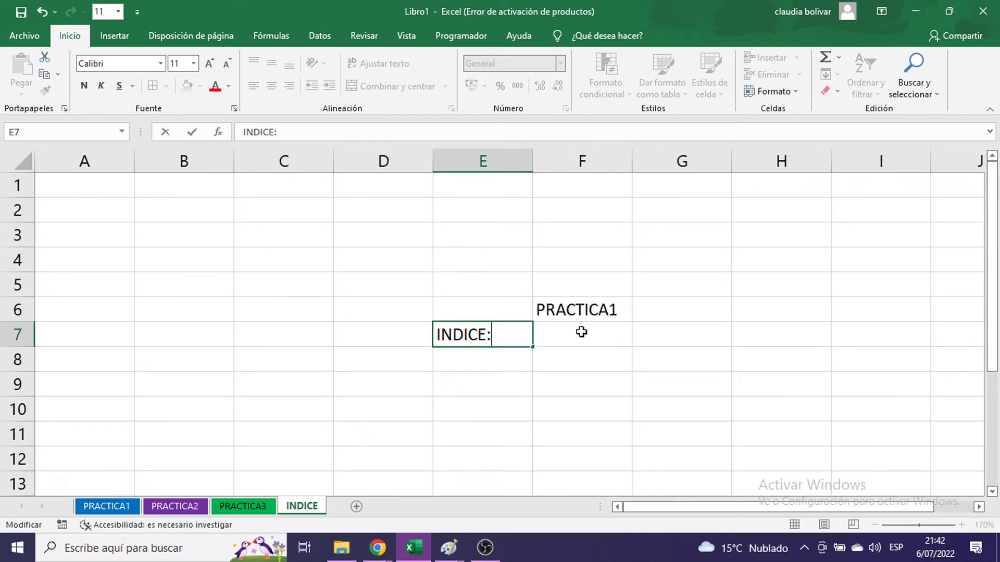
key("Return")
left_click(581, 321)
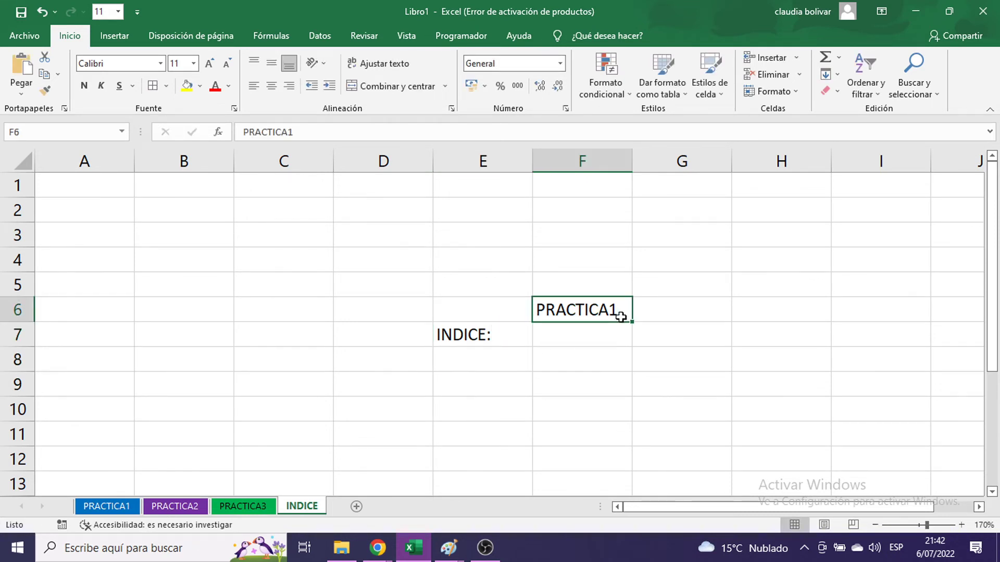
left_click_drag(631, 322, 626, 367)
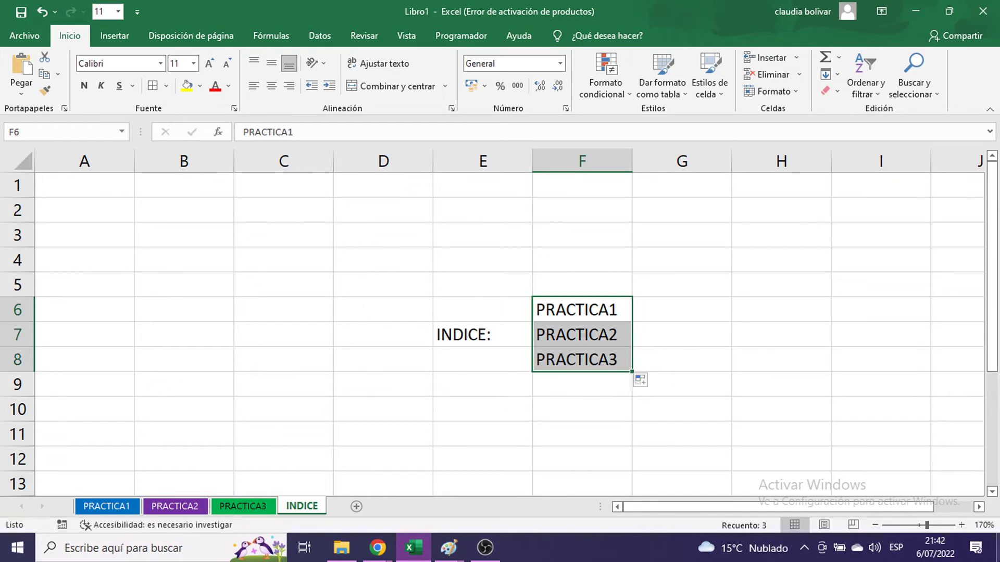
left_click(961, 525)
left_click(961, 525)
left_click(961, 525)
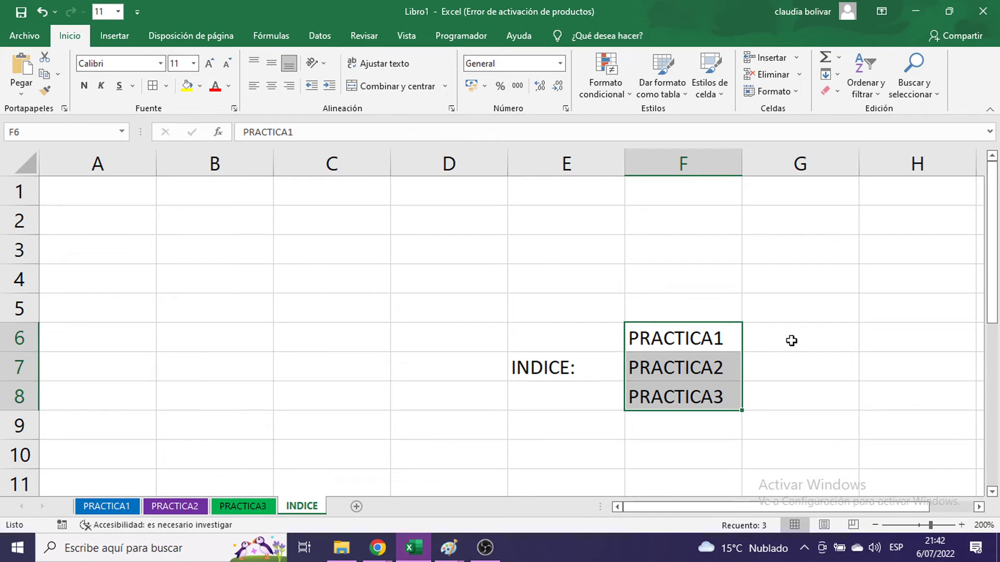
left_click(694, 336)
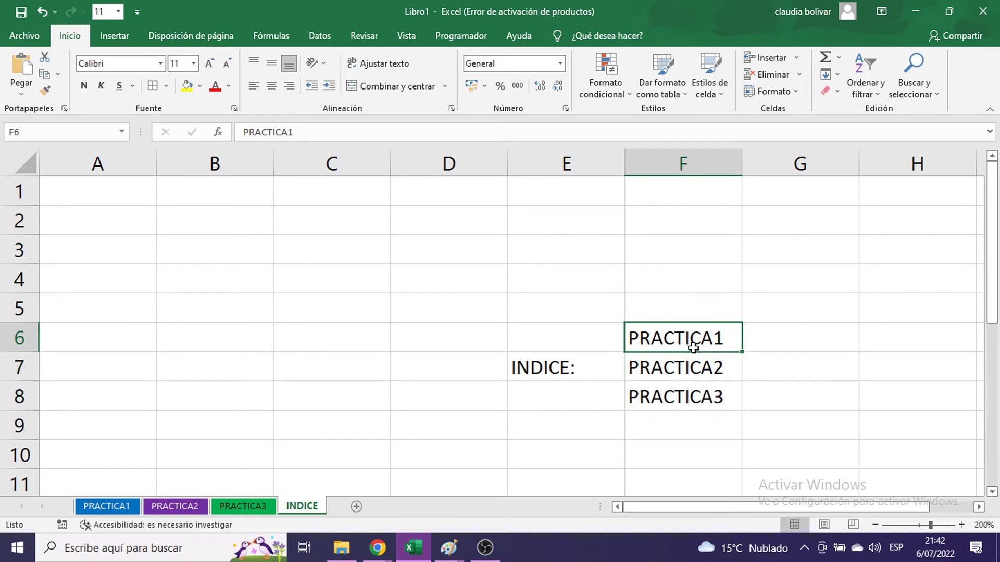
left_click(693, 367)
left_click(697, 399)
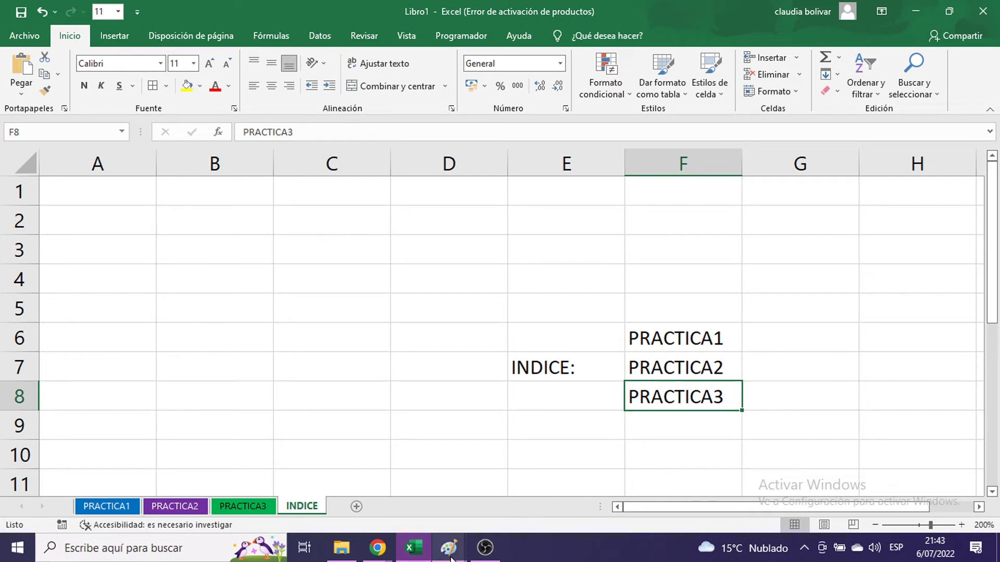
- Switch to the Google Meet call in Chrome, close its message panel, and return to the Excel workbook
left_click(471, 555)
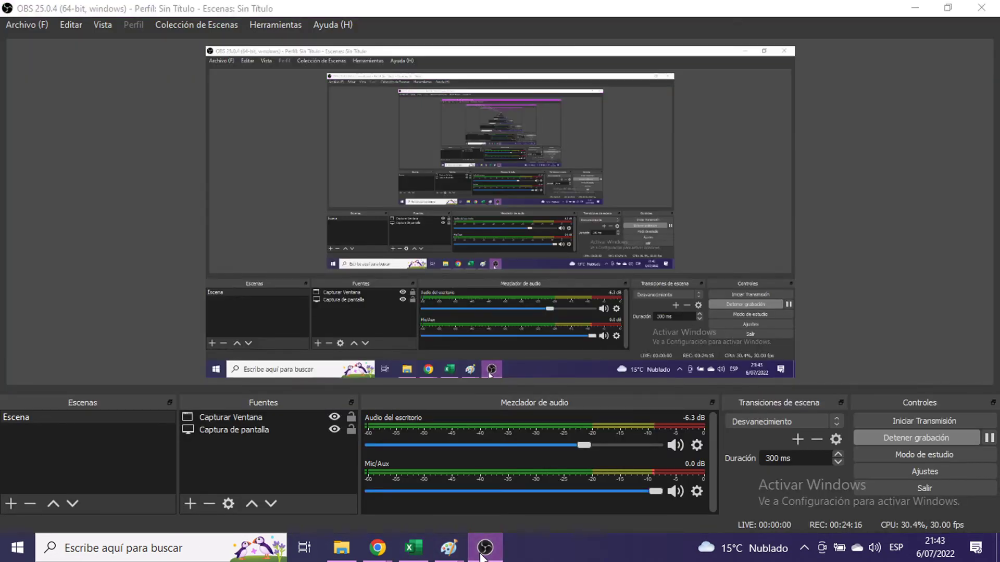
left_click(471, 555)
left_click(378, 547)
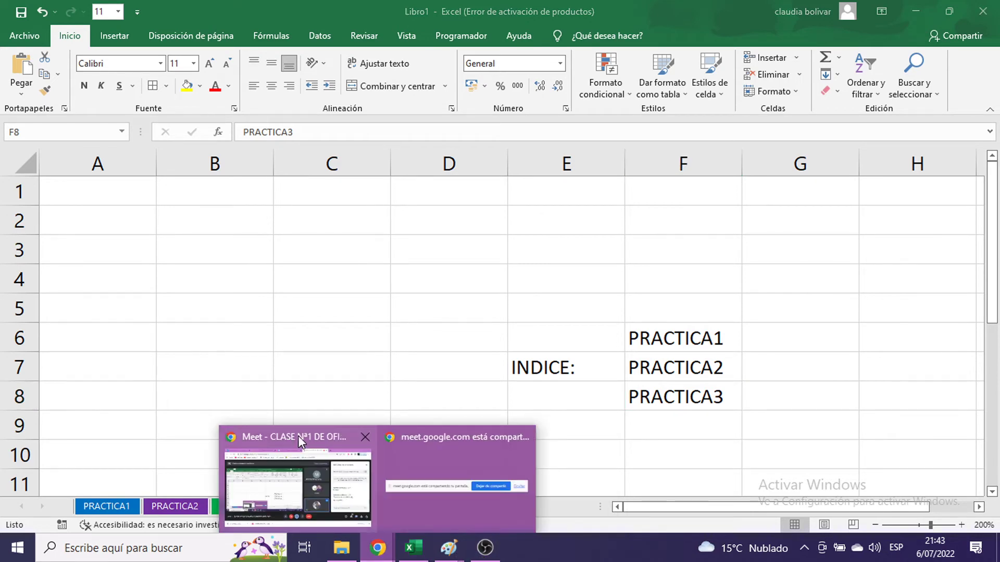
left_click(273, 434)
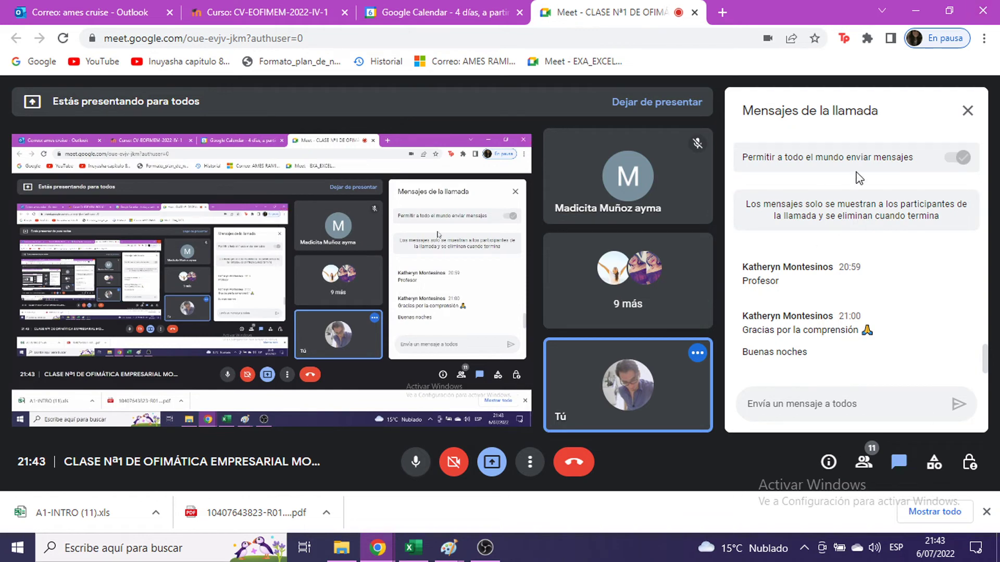
left_click(967, 112)
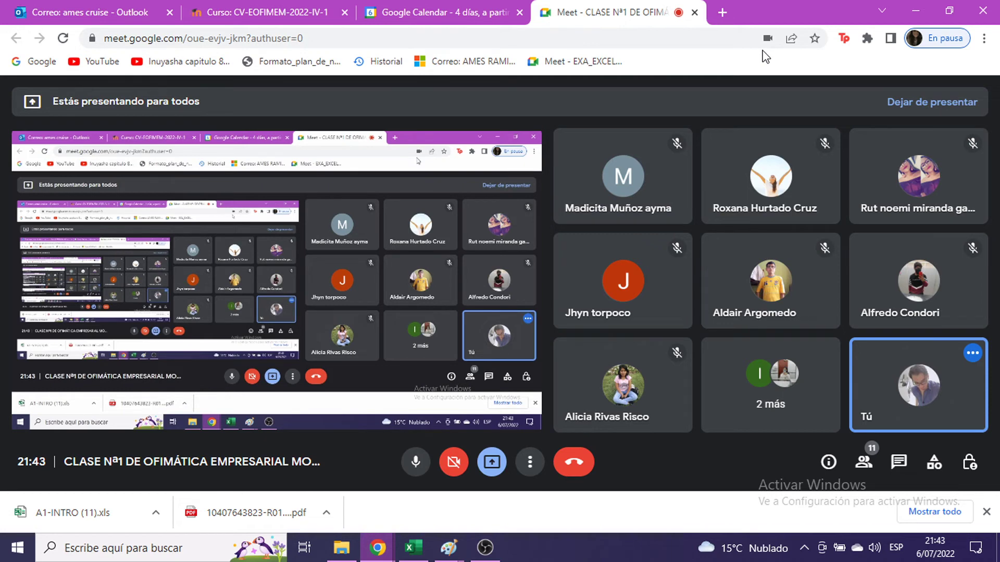
left_click(413, 547)
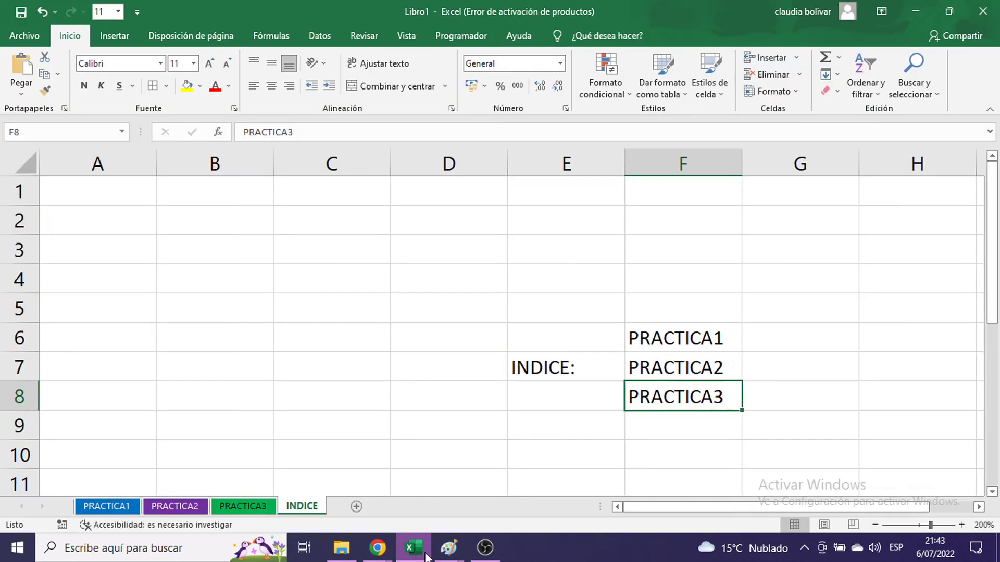
- Select the index list in F6:F8 and refill the series from PRACTICA1 down to PRACTICA3
left_click(684, 340)
key("ctrl+shift+Down")
scroll(683, 337, "down", 1)
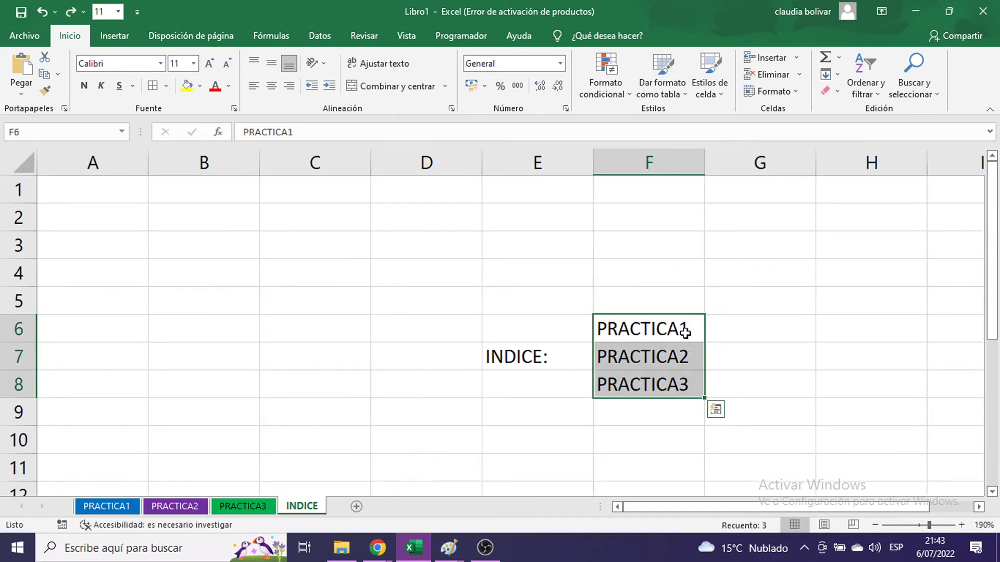
left_click(795, 338)
left_click(663, 343)
left_click_drag(708, 344, 704, 404)
left_click(738, 346)
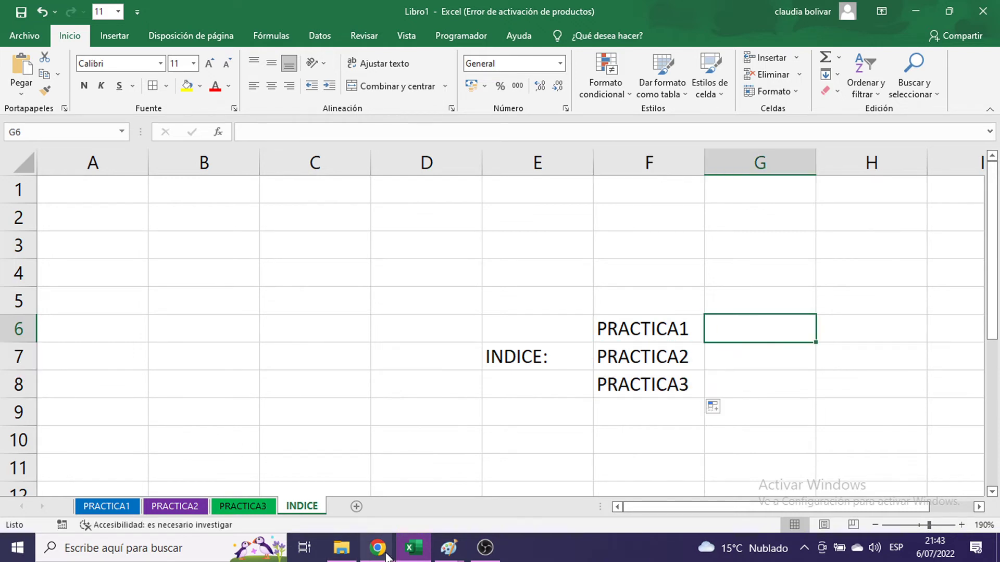
- Switch to the Google Meet call, read the latest call messages, and return to the Excel workbook
mouse_move(377, 547)
left_click(305, 417)
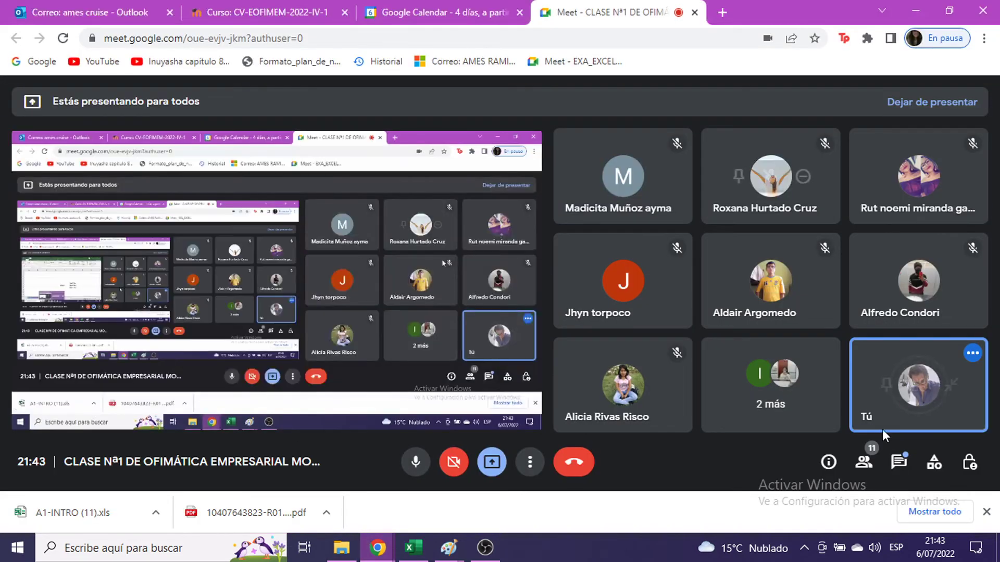
left_click(899, 462)
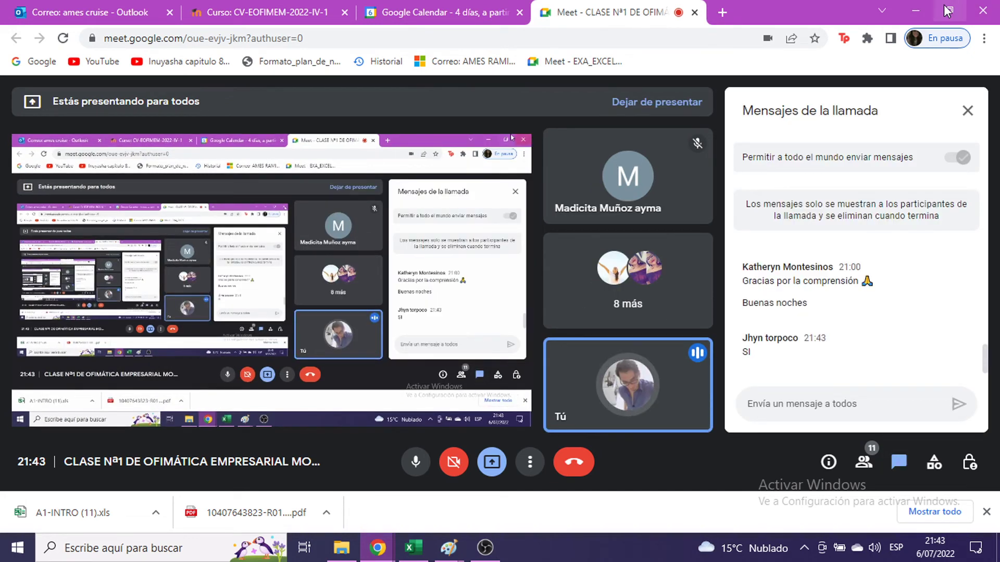
left_click(918, 9)
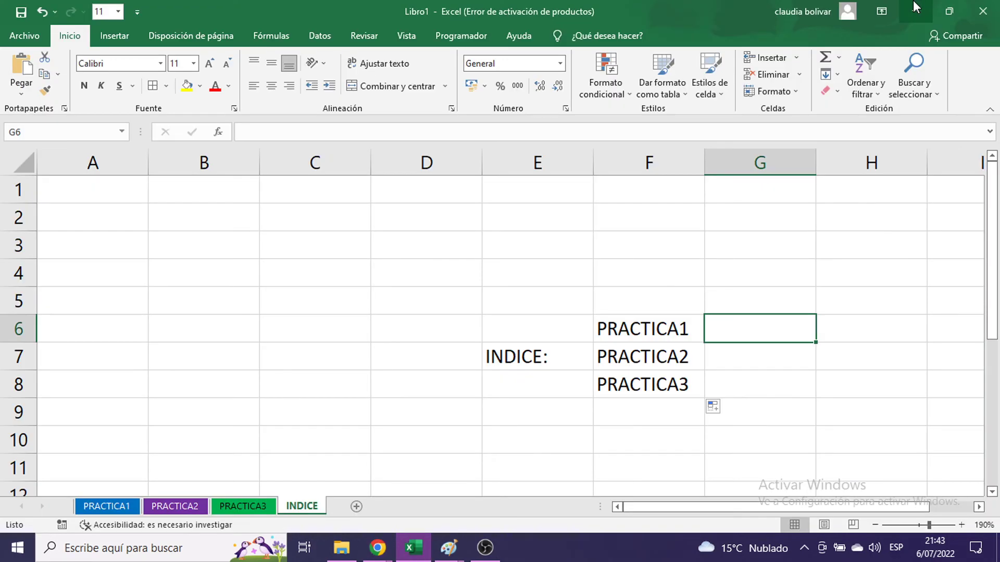
- Move the INDICE sheet to the beginning of the workbook, before PRACTICA1
left_click(686, 508)
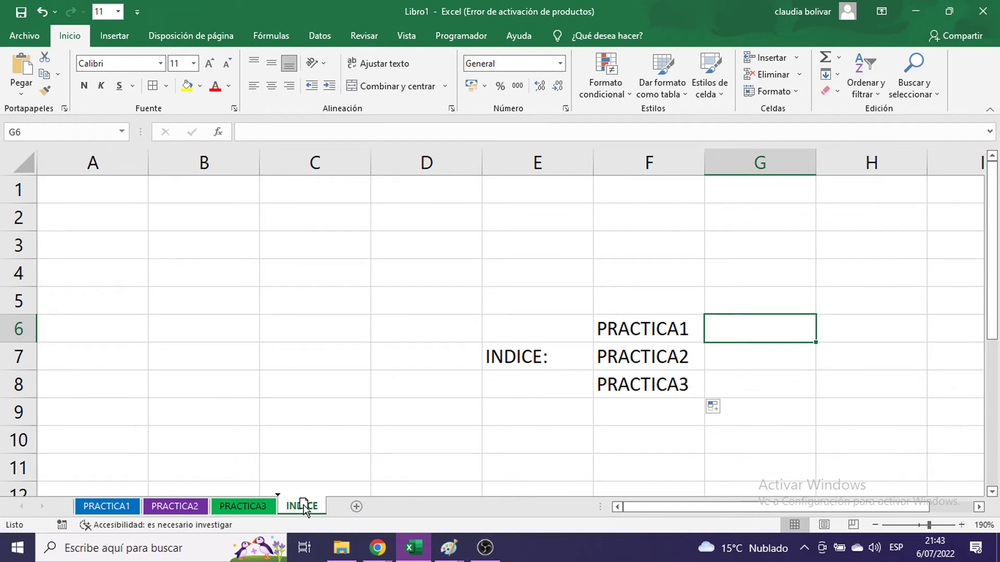
mouse_move(303, 504)
left_mouse_down()
mouse_move(297, 465)
mouse_move(252, 429)
mouse_move(140, 440)
mouse_move(93, 482)
mouse_move(86, 505)
left_mouse_up()
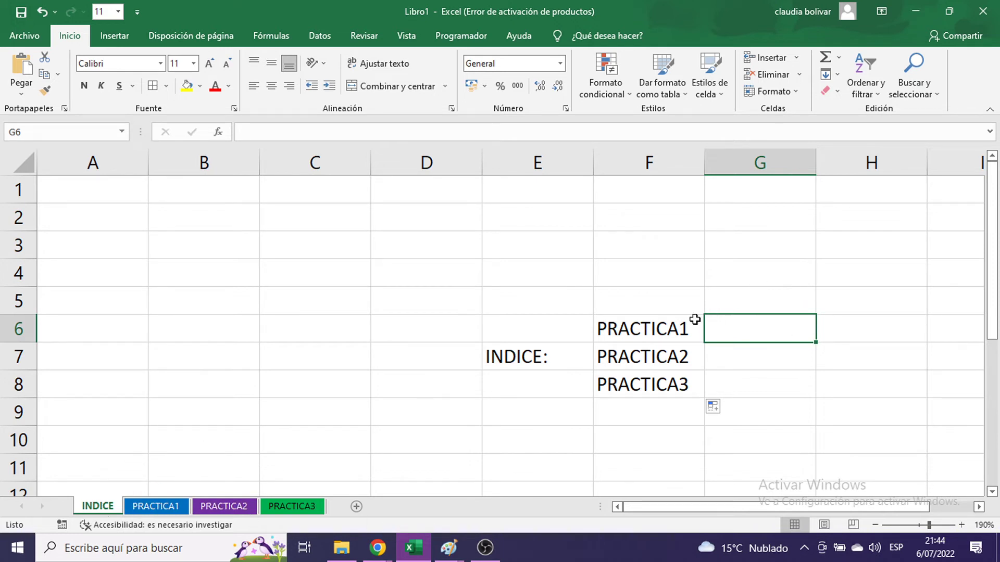
- Capture the context menu of cell F6 (PRACTICA1) and paste the screenshot into the untitled Paint picture
left_click(979, 508)
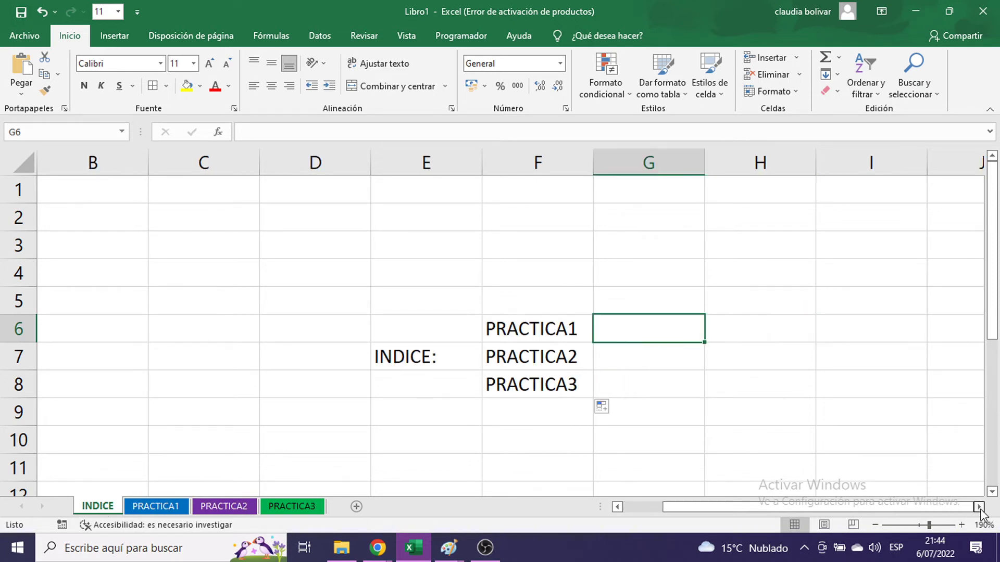
left_click(506, 328)
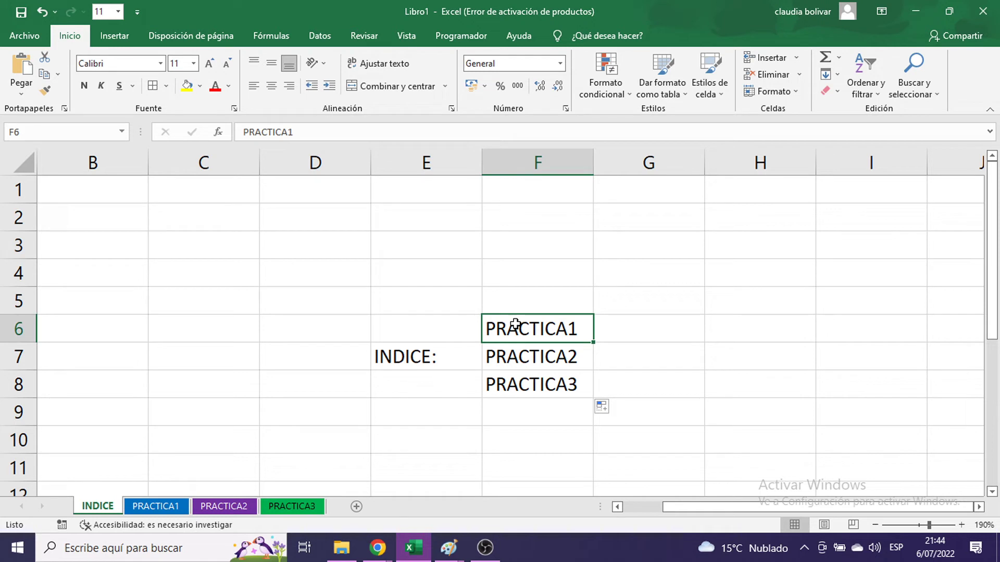
right_click(515, 325)
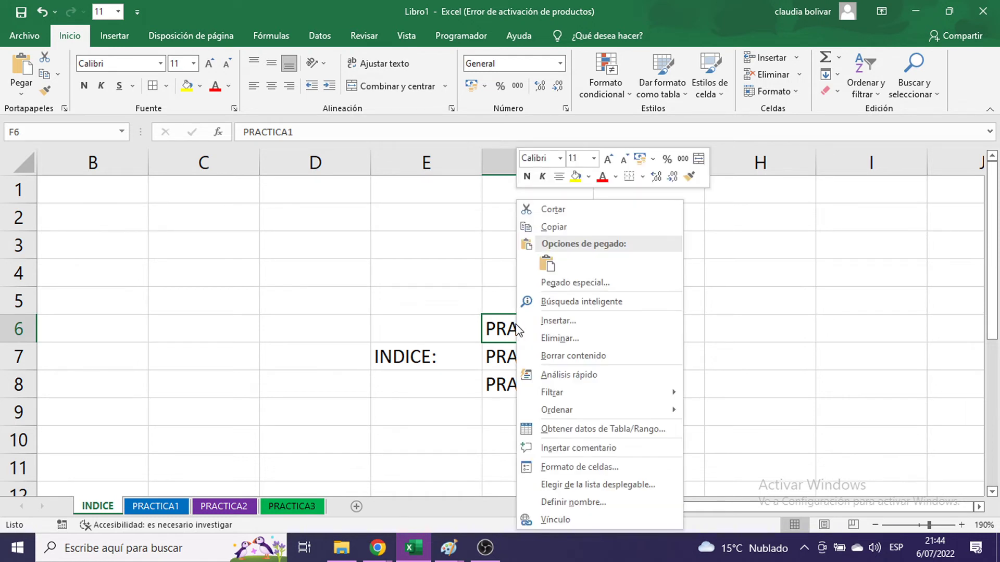
key("Escape")
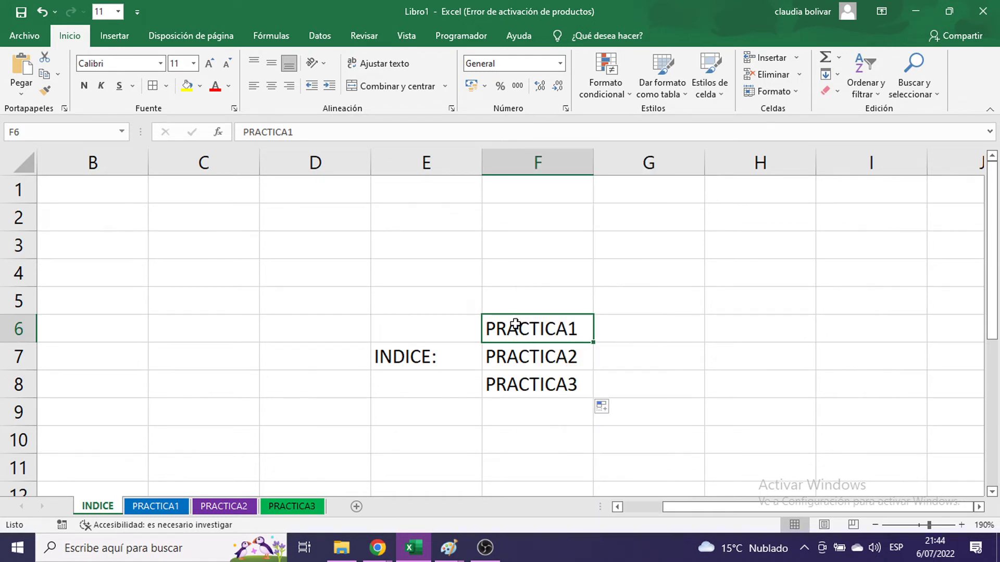
mouse_move(448, 547)
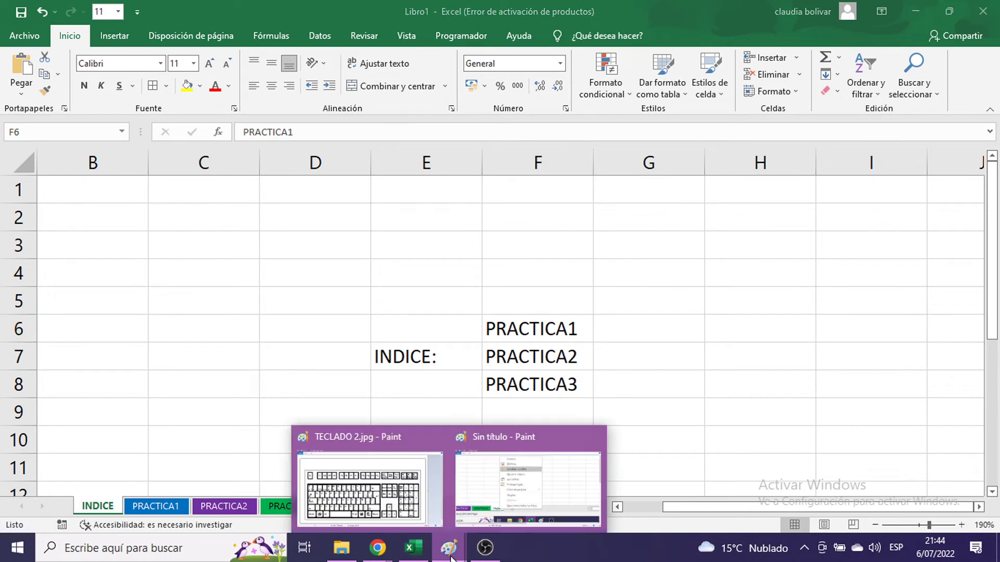
left_click(525, 489)
key("ctrl+v")
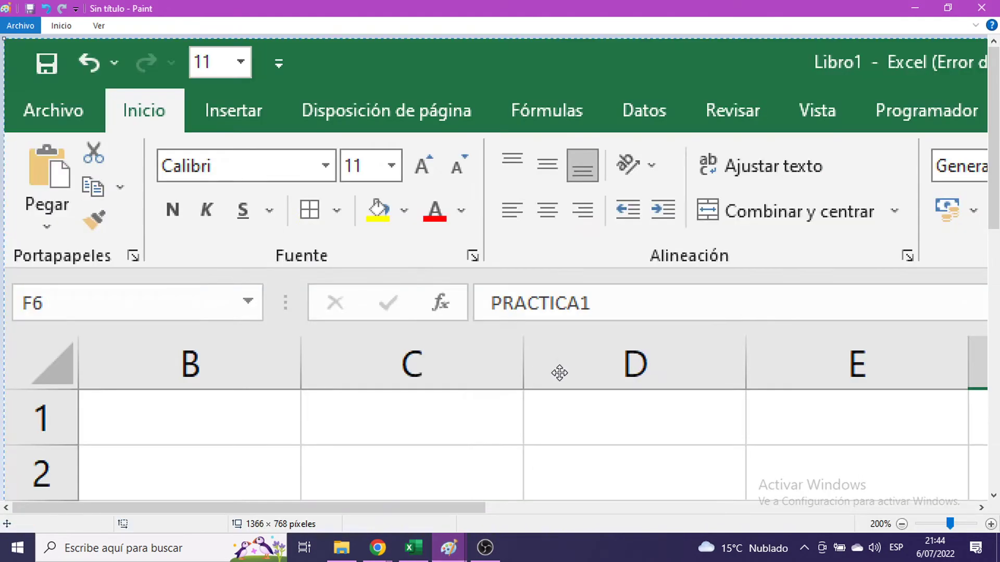
- Reposition the pasted screenshot in Paint to show the context menu options down to Vínculo, and return to the Excel workbook
mouse_move(557, 373)
left_mouse_down()
mouse_move(218, 51)
mouse_move(406, 249)
mouse_move(348, 119)
left_mouse_up()
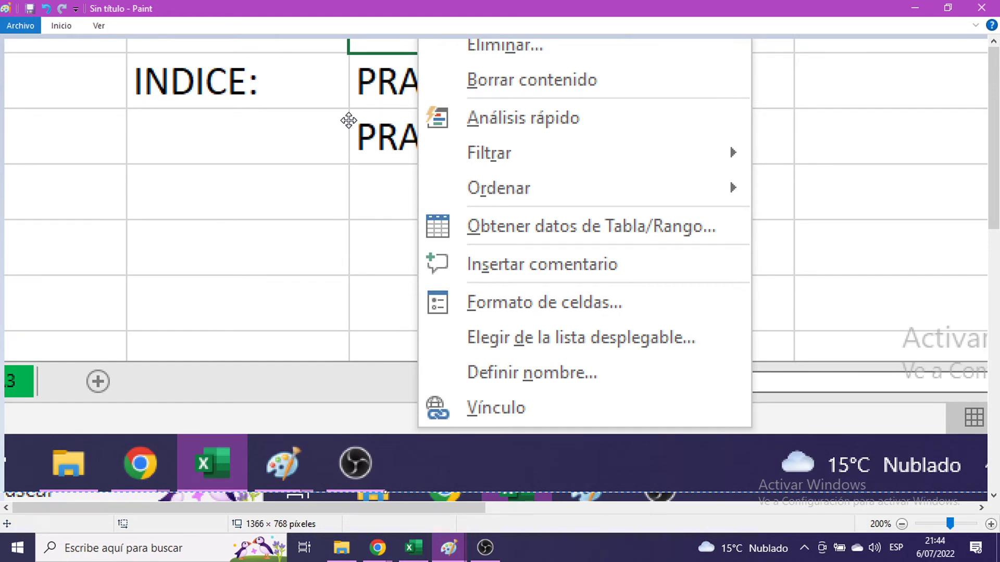
left_click_drag(483, 182, 508, 248)
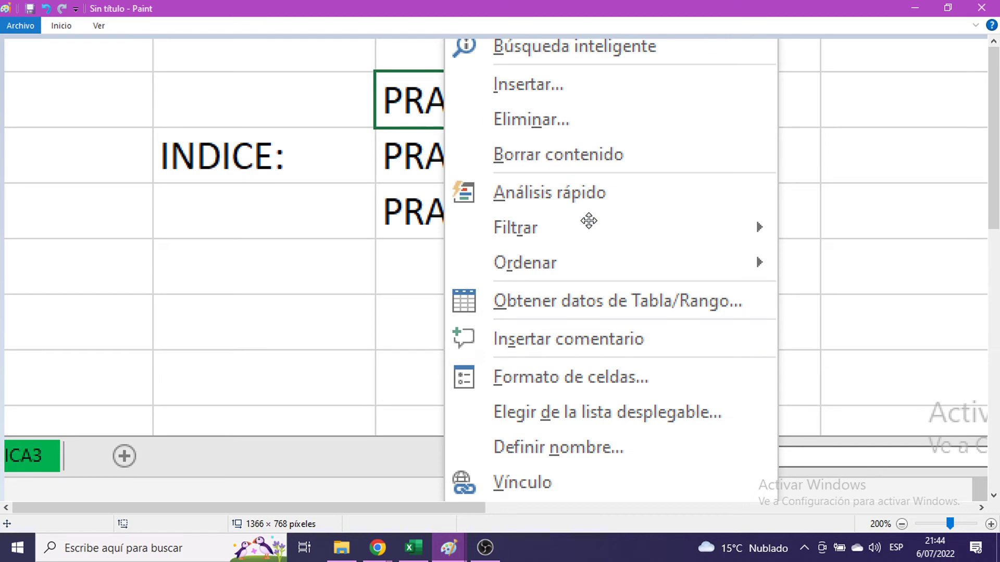
left_click_drag(587, 221, 576, 123)
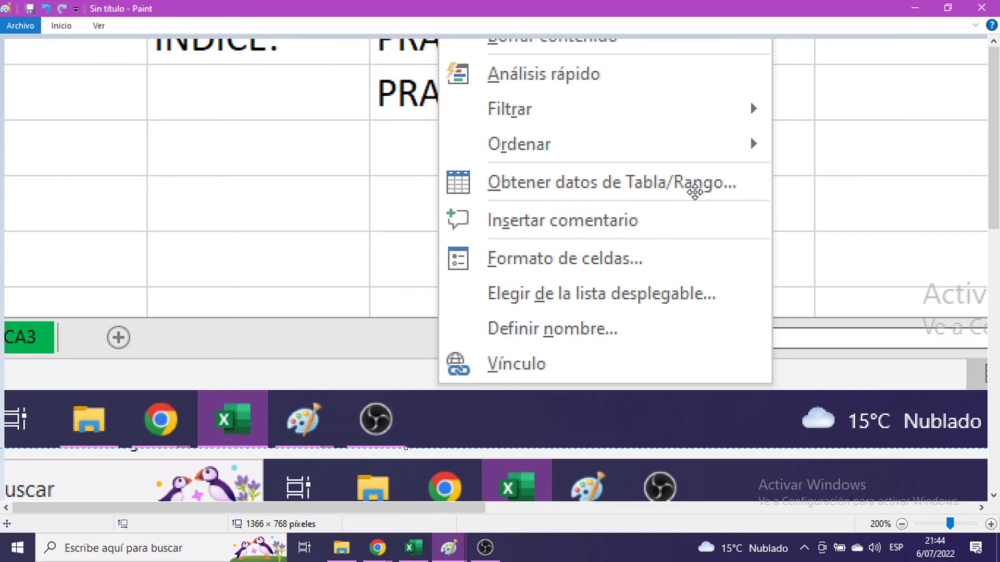
left_click_drag(694, 187, 701, 279)
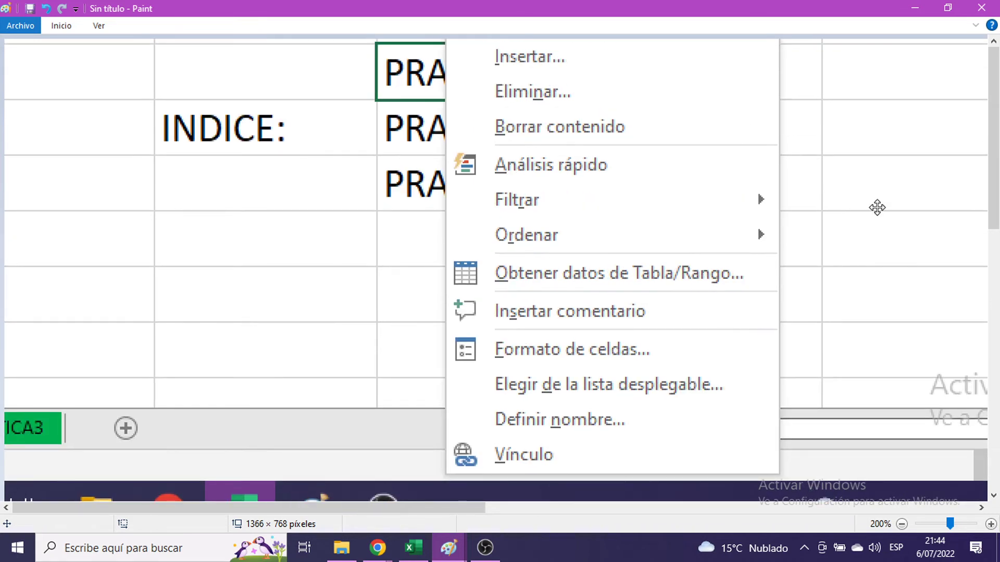
left_click(915, 8)
- Open the hyperlink dialog for cell F6, paste its screenshot into the untitled Paint picture showing the link types, and return to Excel
right_click(512, 330)
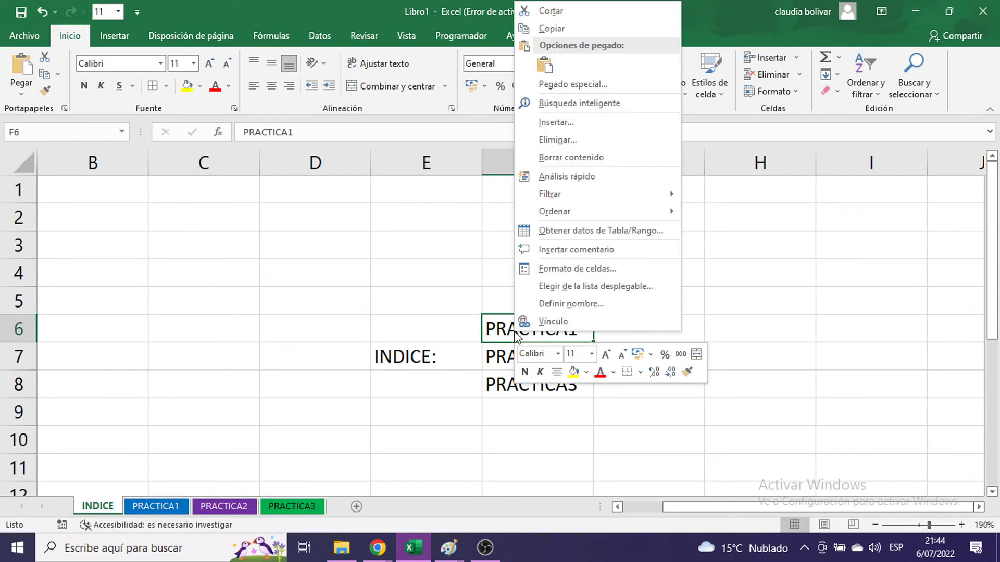
left_click(553, 322)
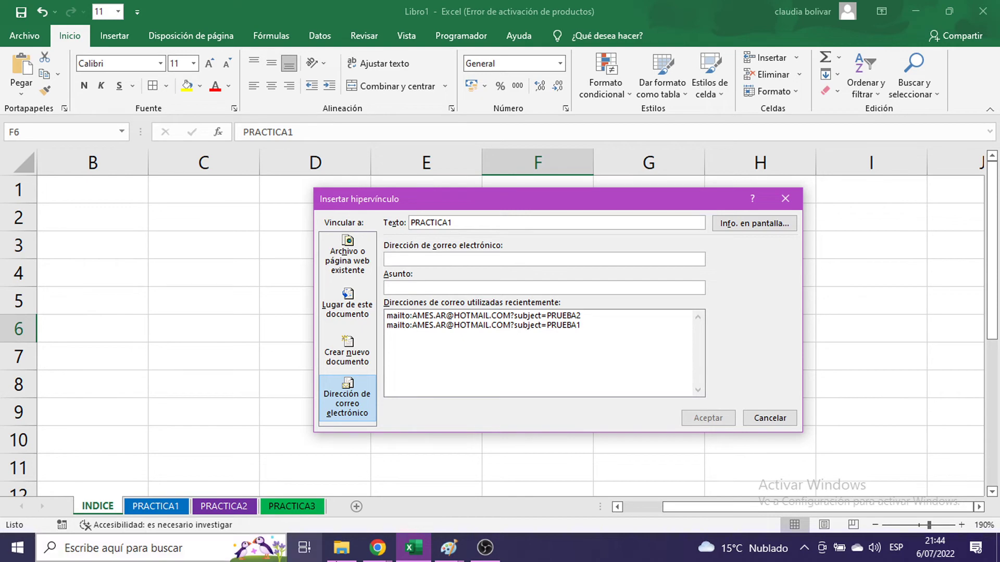
mouse_move(446, 556)
left_click(469, 484)
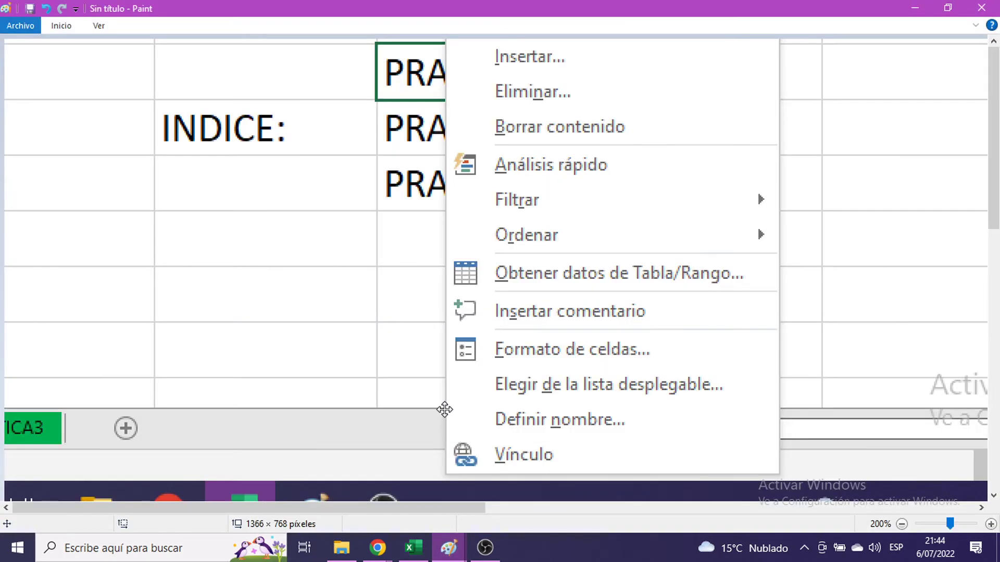
key("ctrl+v")
left_click_drag(459, 432, 21, 51)
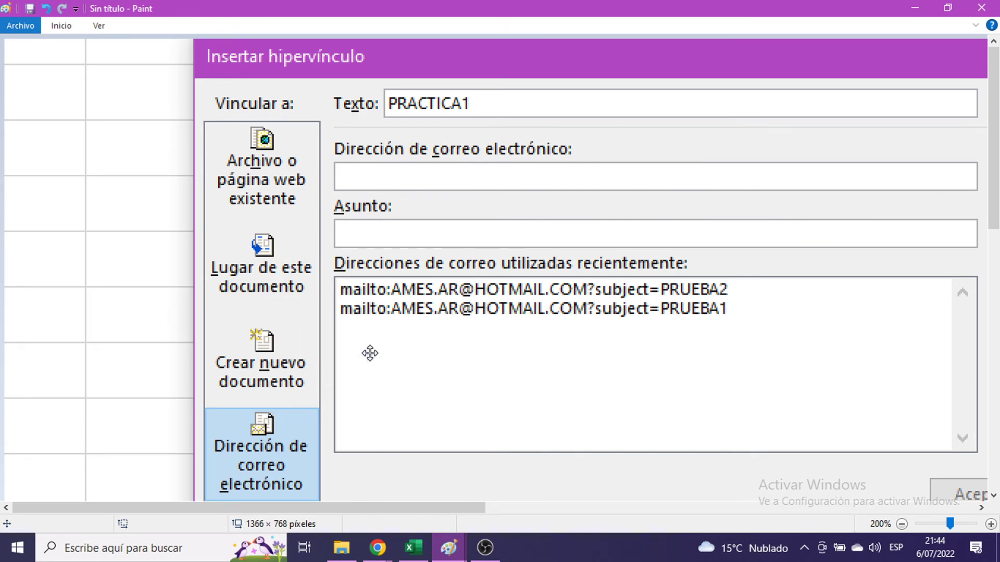
left_click_drag(431, 234, 427, 203)
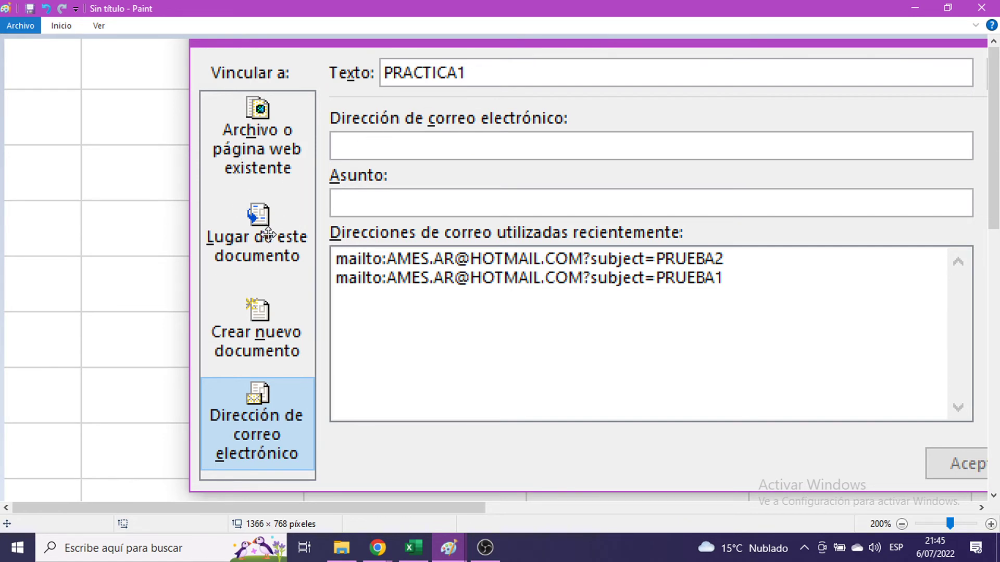
left_click(915, 5)
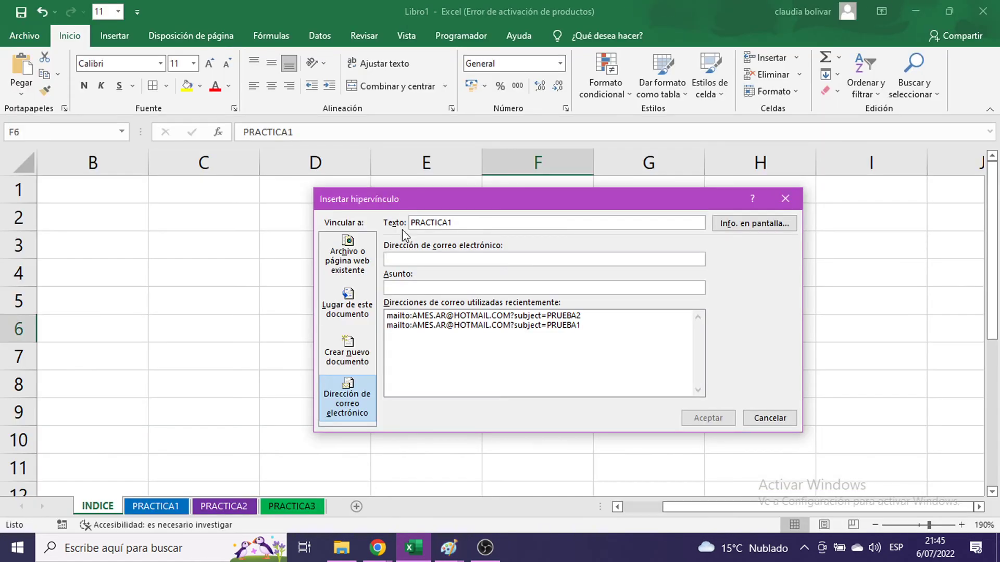
- Set the hyperlink type to Lugar de este documento, show the dialog's screenshot in the untitled Paint picture, and return to Excel
left_click(350, 306)
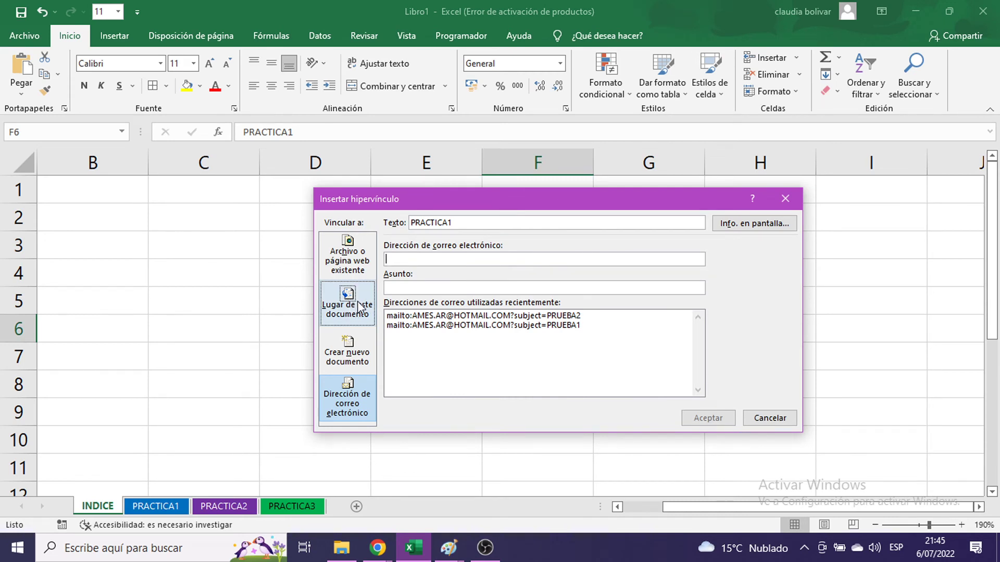
left_click(350, 305)
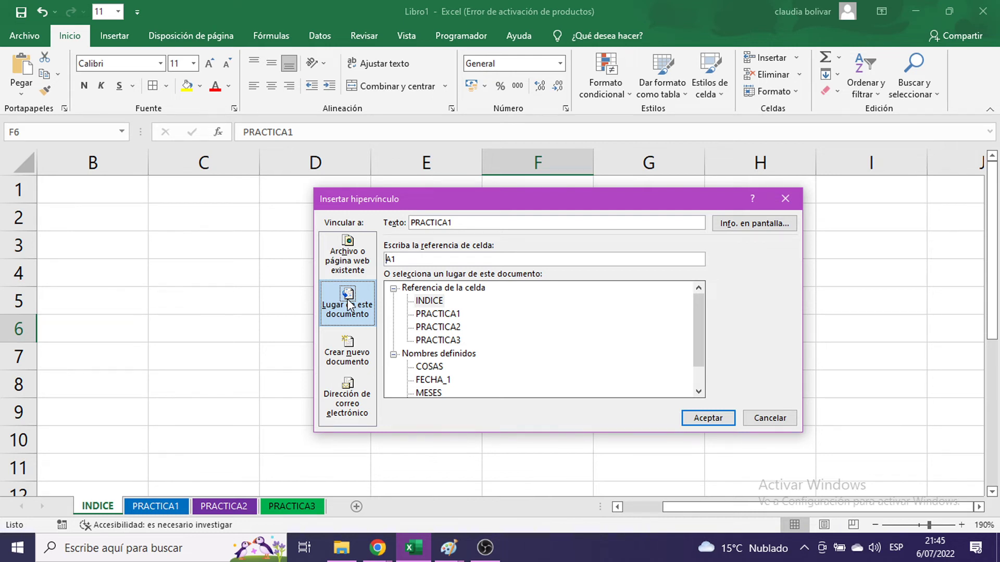
left_click(448, 548)
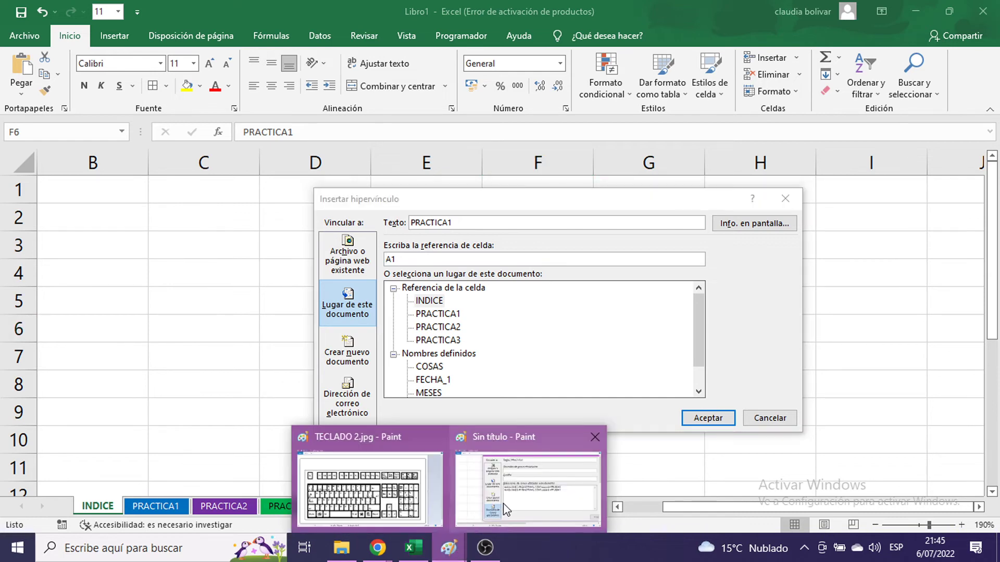
left_click(504, 509)
key("ctrl+v")
left_click_drag(479, 389, 330, 111)
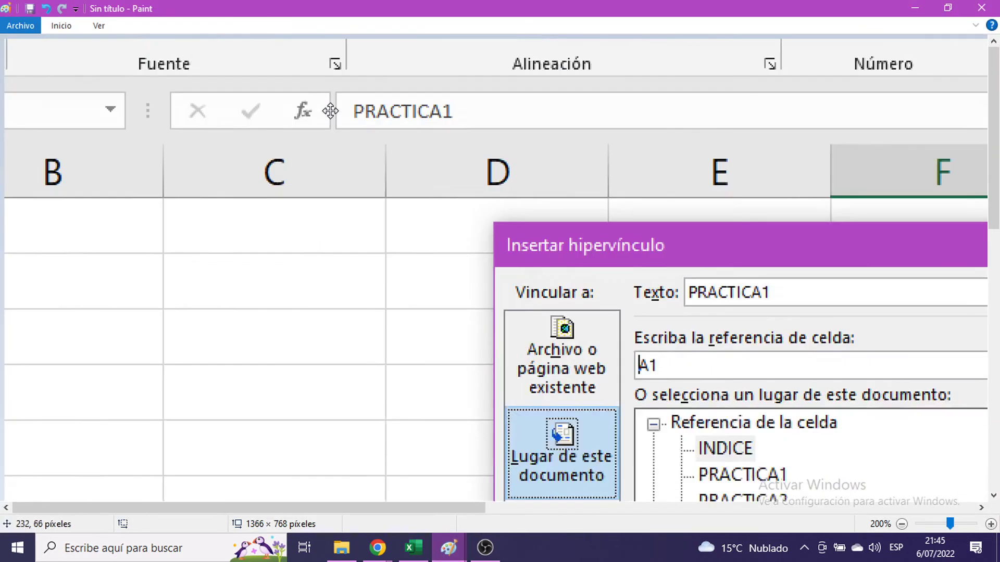
left_click_drag(737, 446, 513, 238)
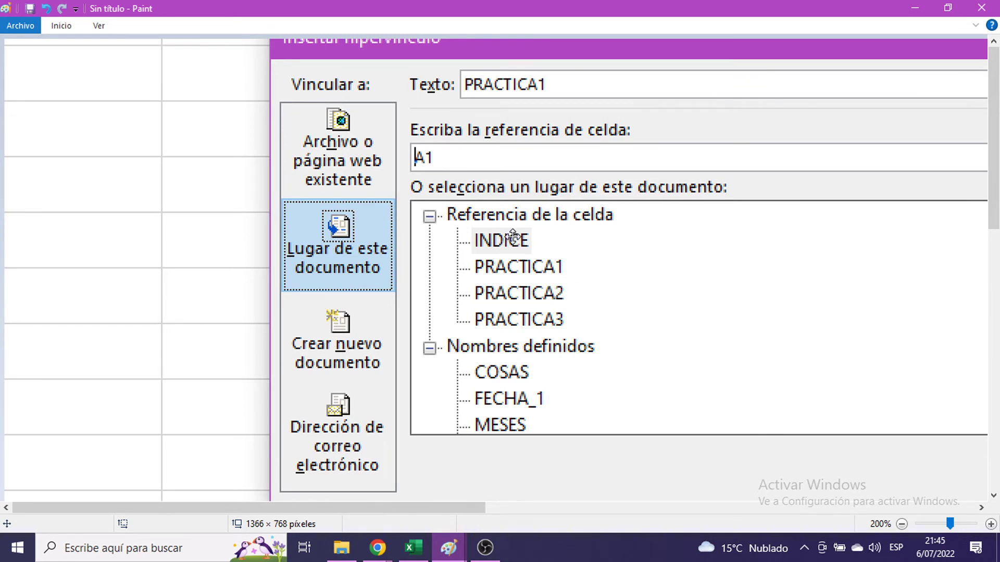
left_click_drag(636, 368, 492, 355)
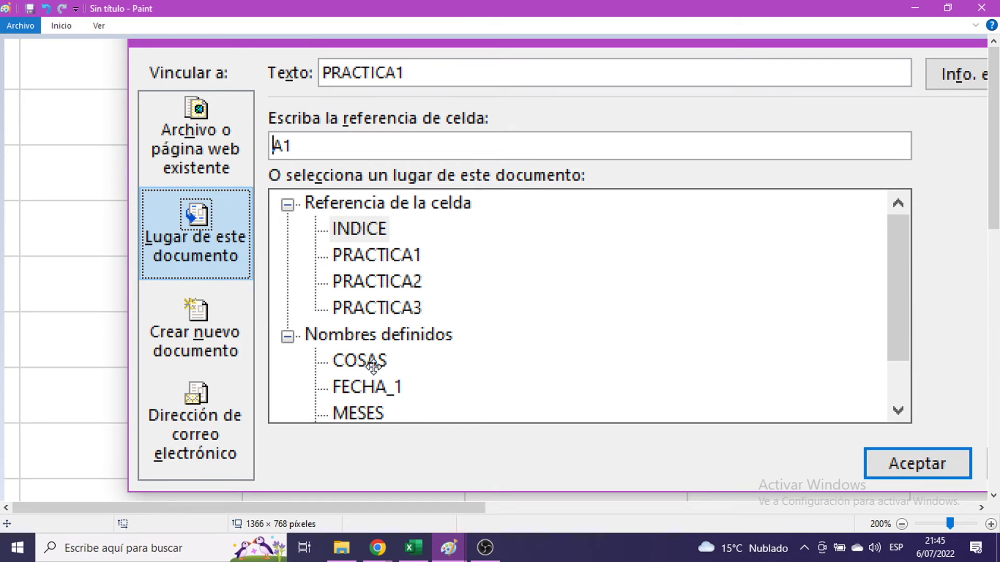
left_click(919, 7)
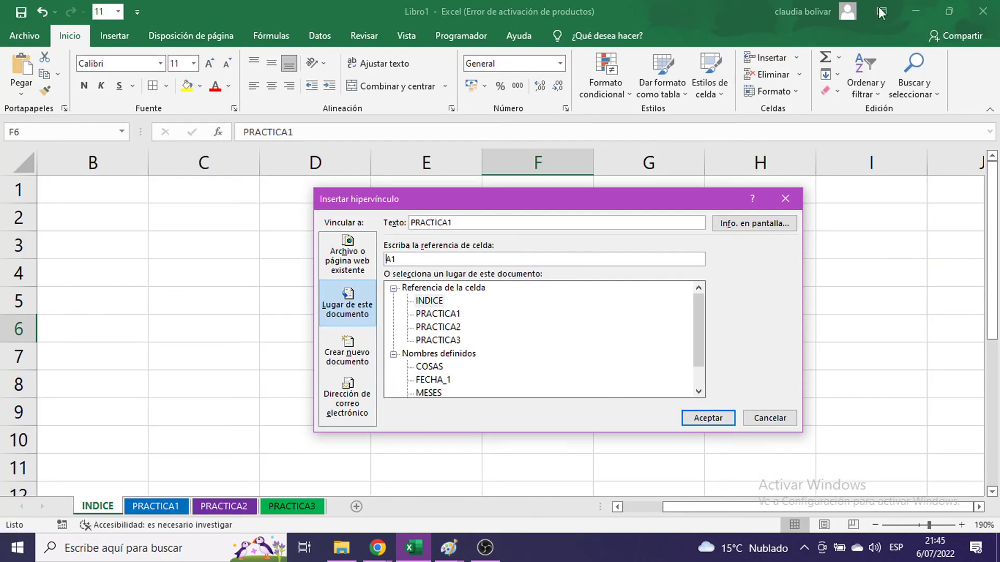
- Choose PRACTICA1 as the link's place in the document, show the dialog's screenshot in Paint down to Aceptar, and return to Excel
scroll(698, 341, "down", 1)
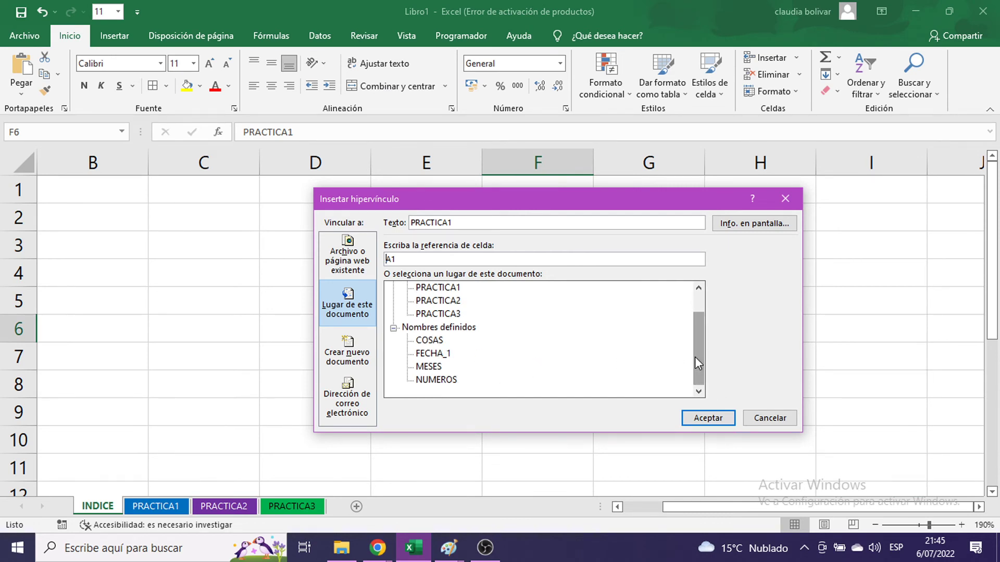
left_click_drag(695, 358, 706, 342)
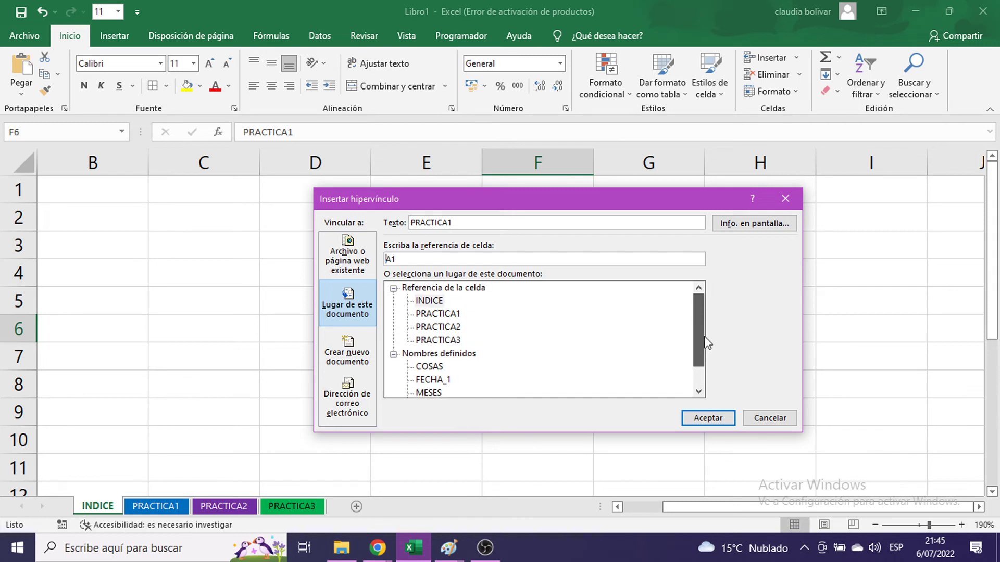
left_click(453, 314)
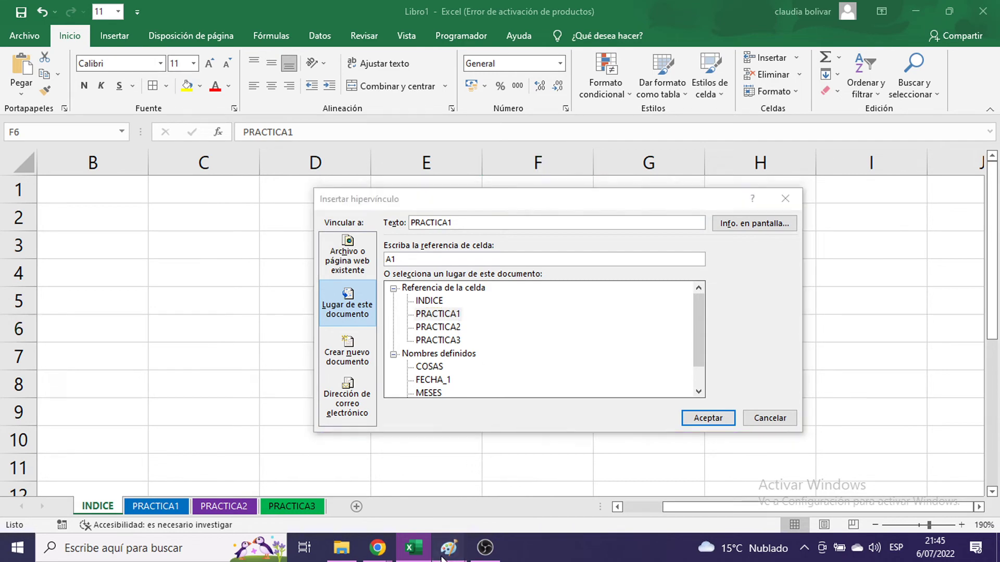
mouse_move(448, 546)
left_click(531, 484)
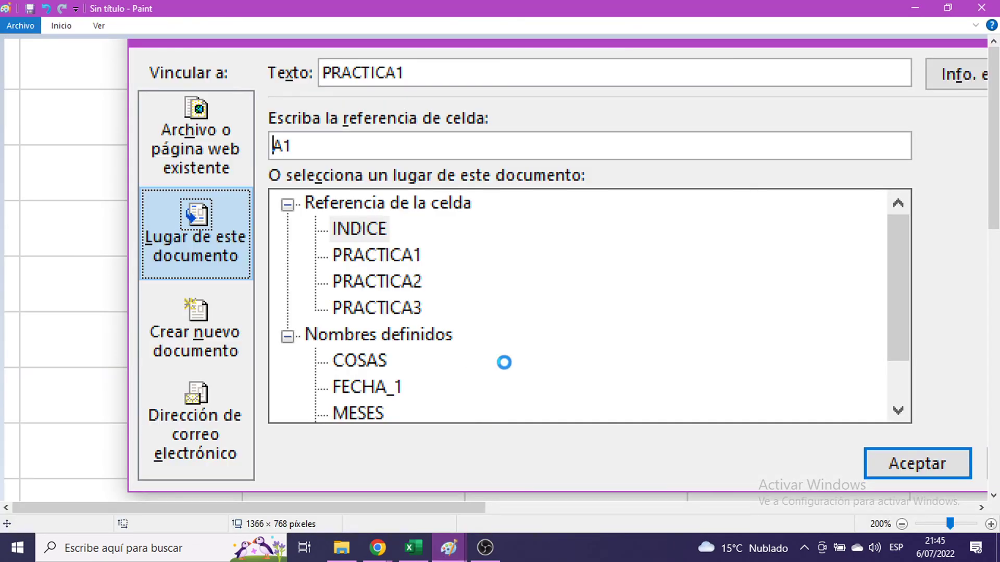
key("ctrl+v")
mouse_move(749, 447)
left_mouse_down()
mouse_move(549, 230)
mouse_move(431, 258)
mouse_move(349, 203)
left_mouse_up()
left_click_drag(622, 203, 620, 278)
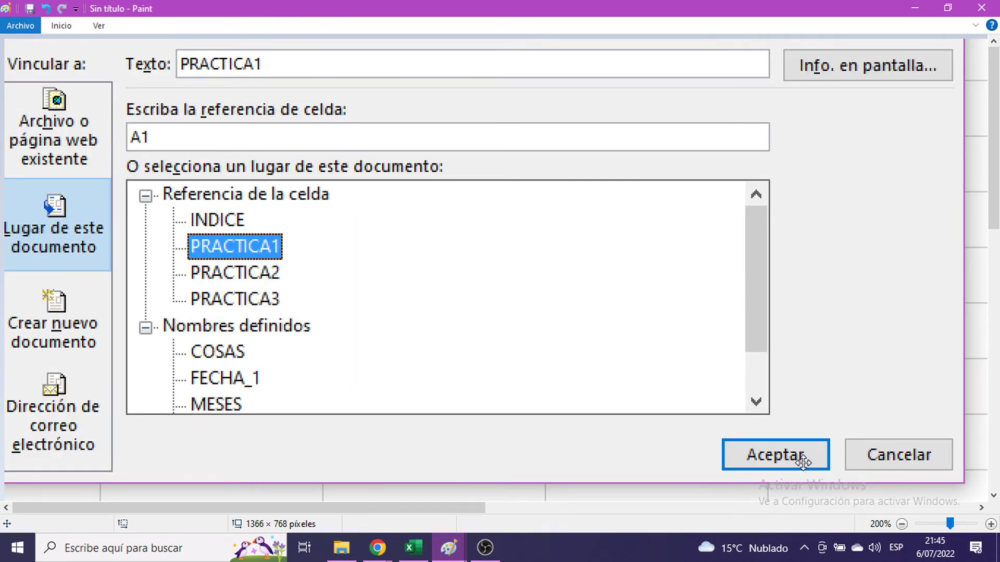
left_click(914, 8)
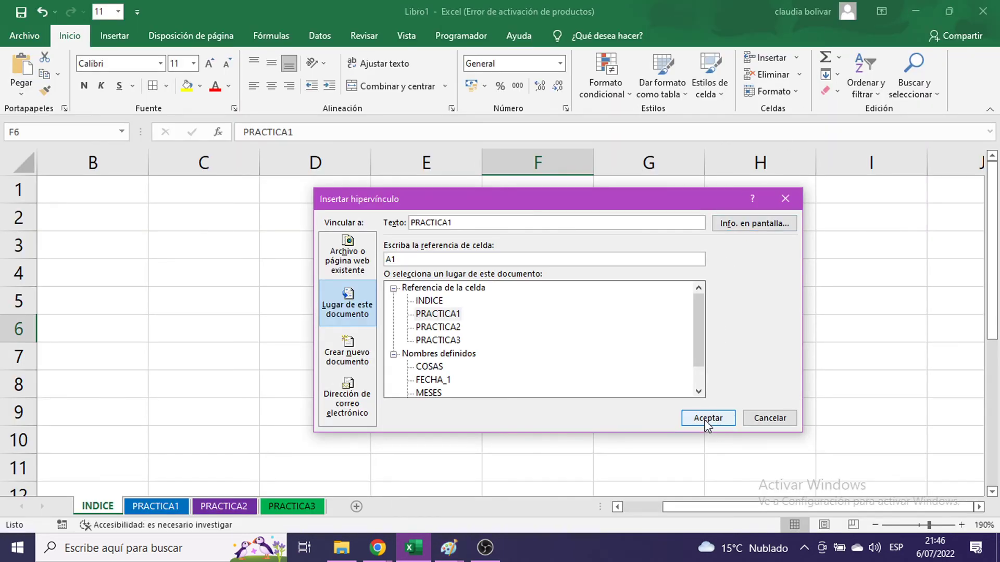
- Insert the hyperlink in cell F6 pointing to cell A1 of the PRACTICA1 sheet
left_click(429, 315)
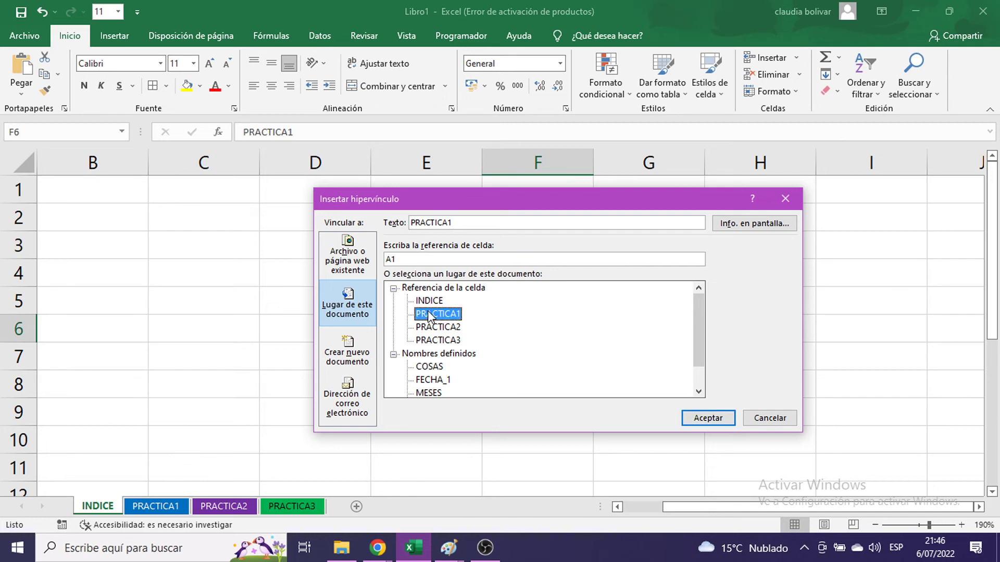
left_click(704, 420)
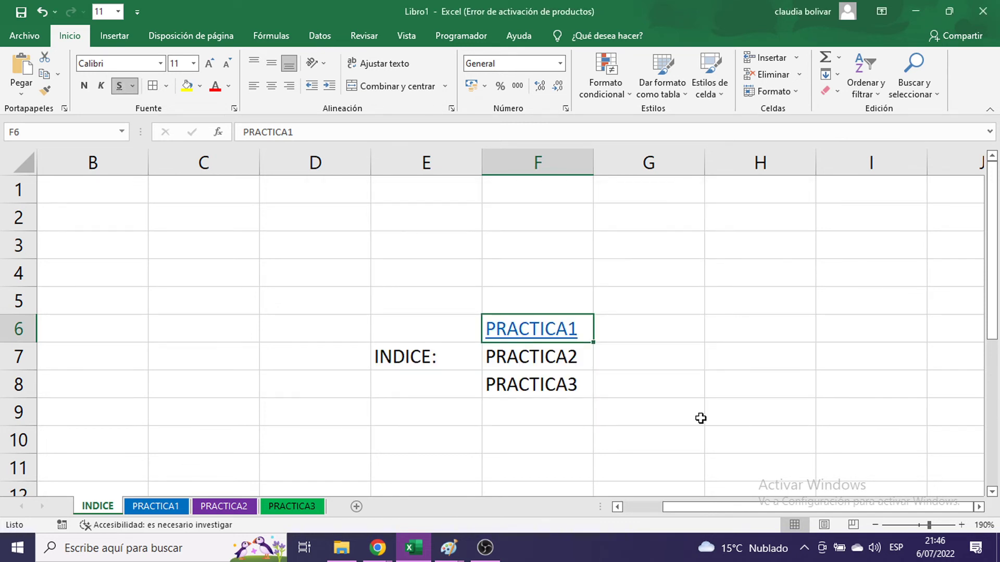
- Open the hyperlink dialog for cell F7 and choose PRACTICA2 as the link's place in this document
left_click(960, 525)
left_click(961, 525)
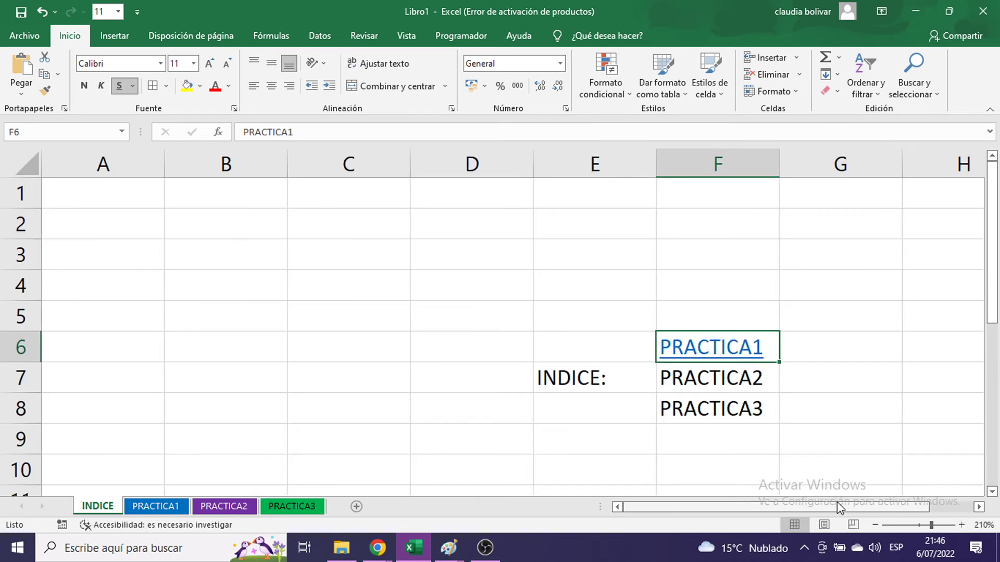
left_click_drag(836, 501, 881, 501)
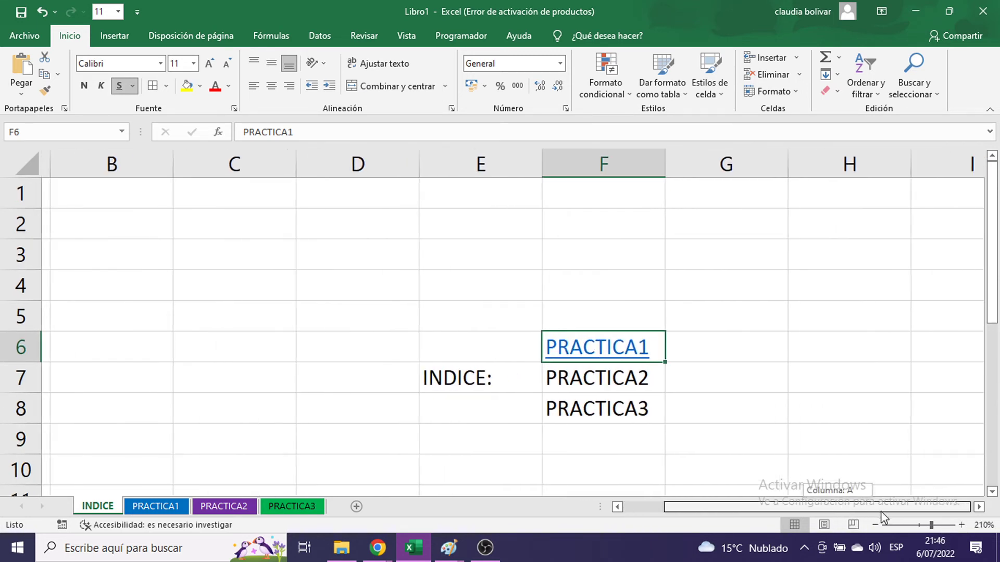
left_click(559, 366)
right_click(571, 378)
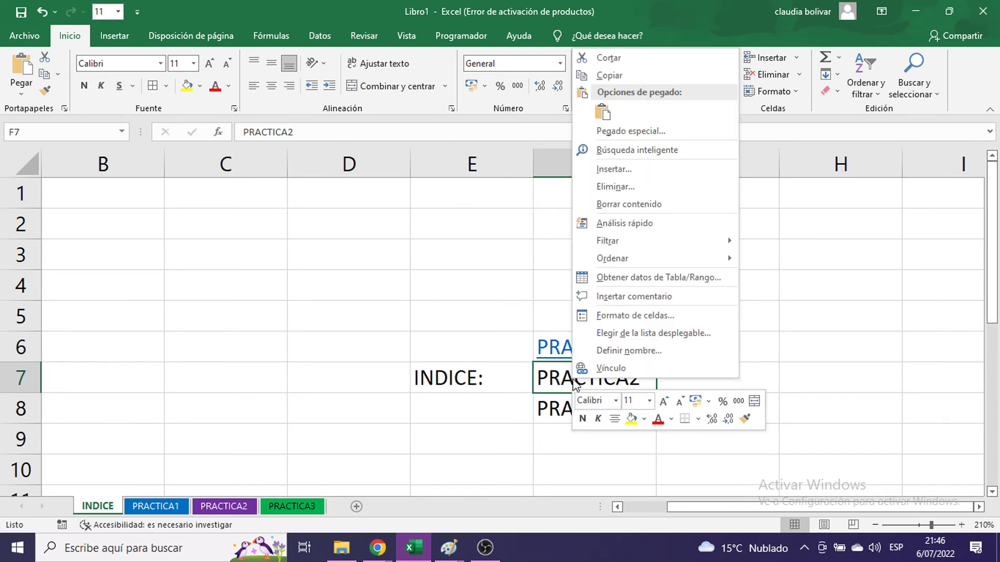
left_click(566, 375)
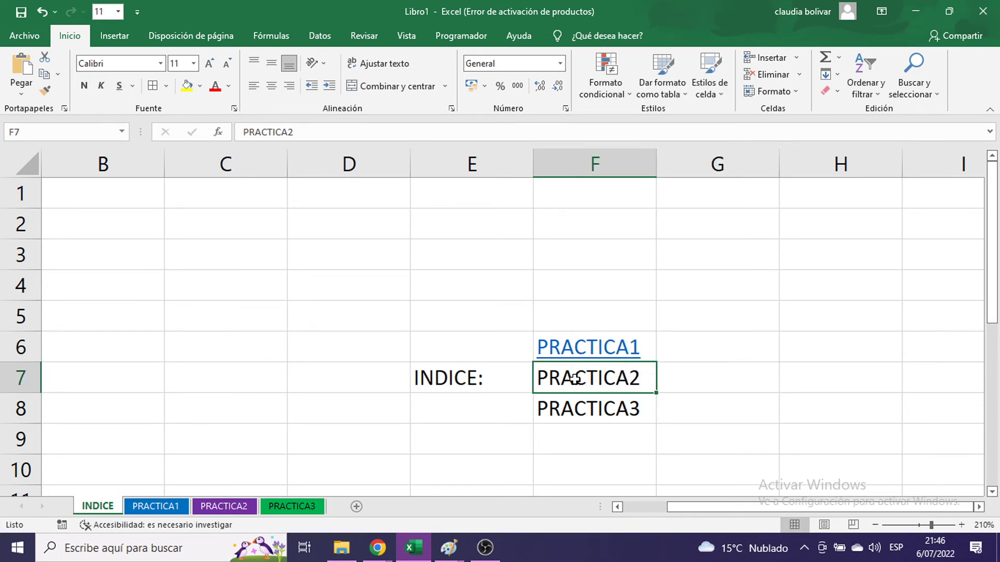
right_click(575, 378)
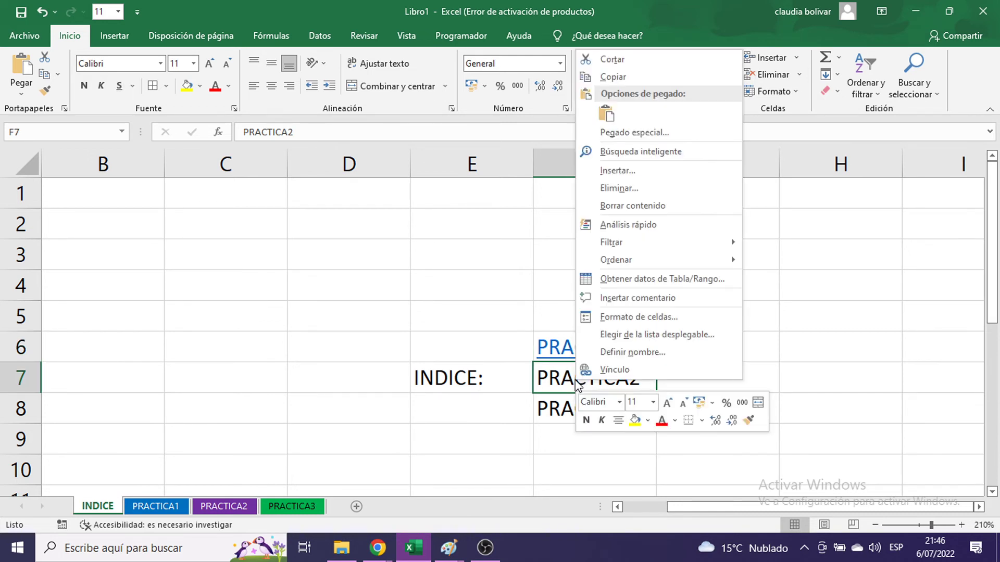
left_click(608, 371)
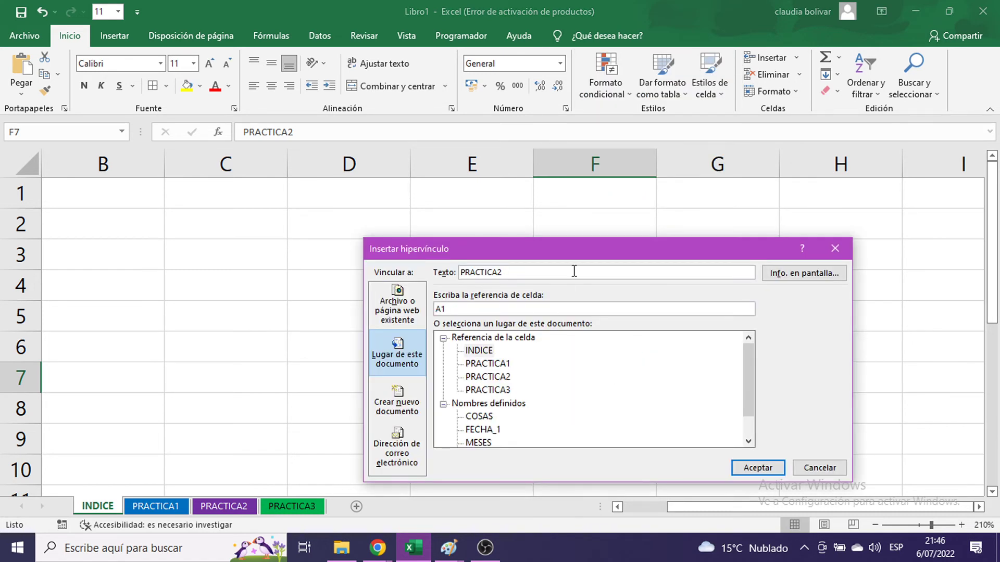
left_click_drag(564, 245, 575, 95)
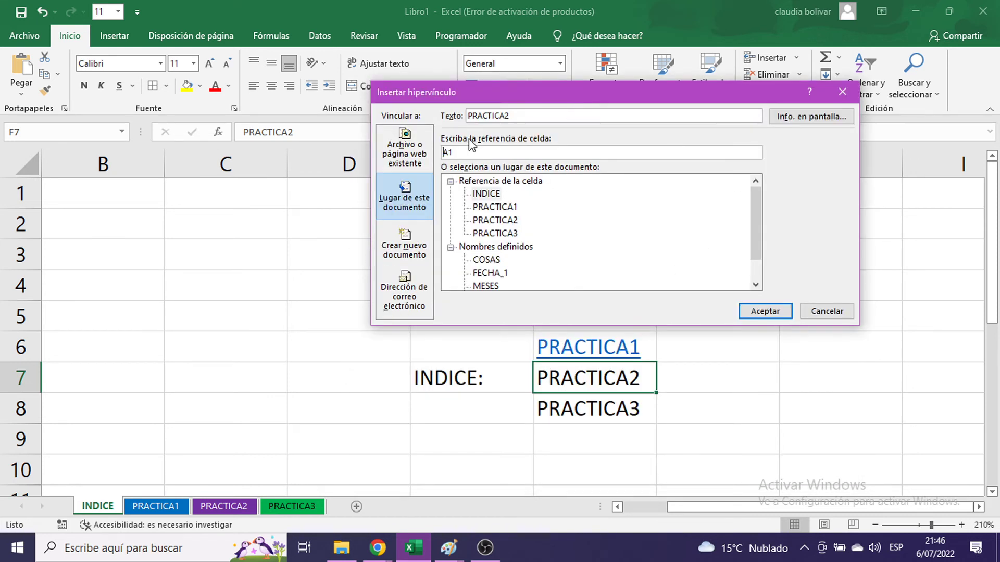
left_click(512, 228)
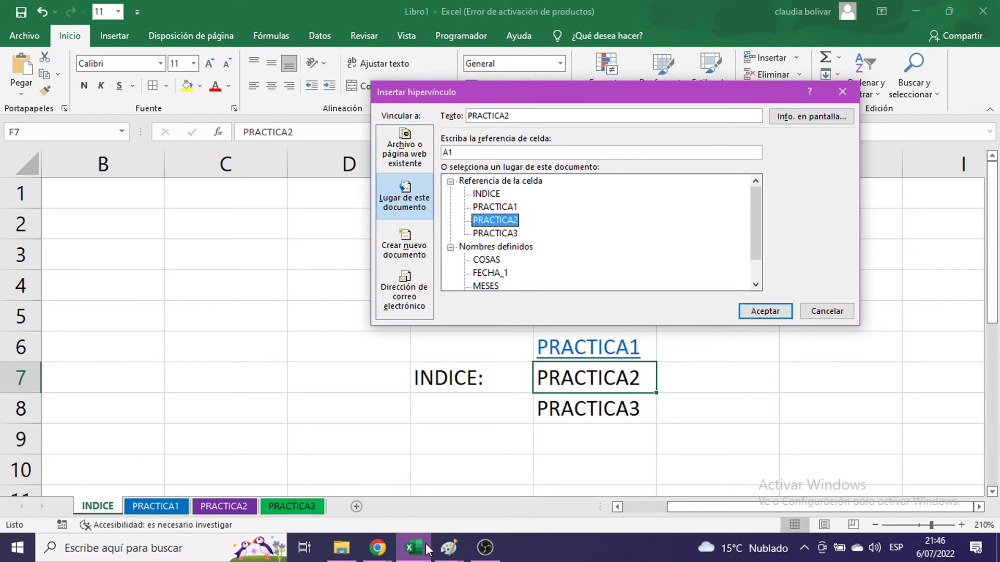
- Show the PRACTICA2 link dialog's screenshot in the untitled Paint picture, then return to Excel and insert the hyperlink in cell F7
left_click(448, 547)
left_click(575, 469)
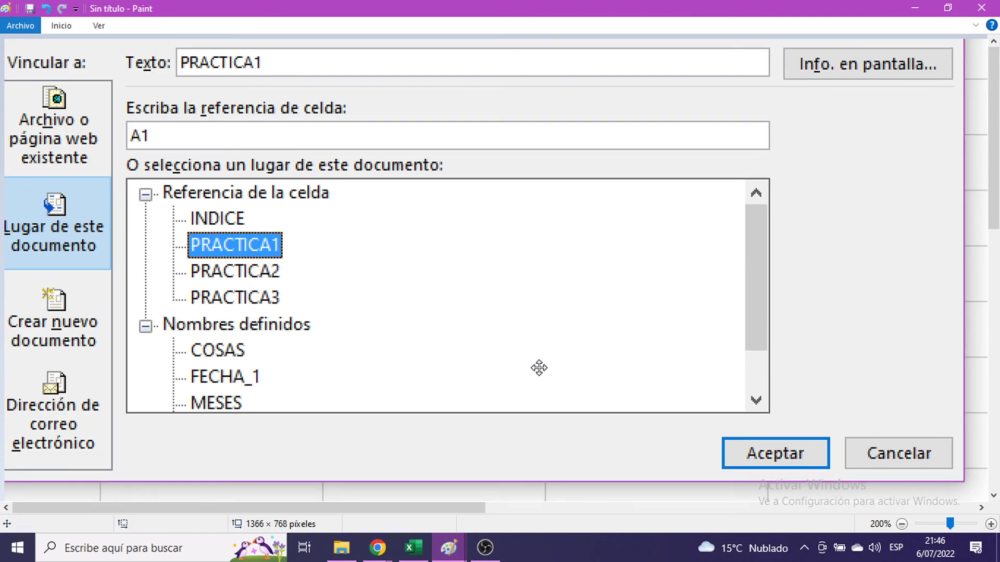
key("ctrl+v")
mouse_move(598, 297)
left_mouse_down()
mouse_move(491, 85)
mouse_move(420, 145)
left_mouse_up()
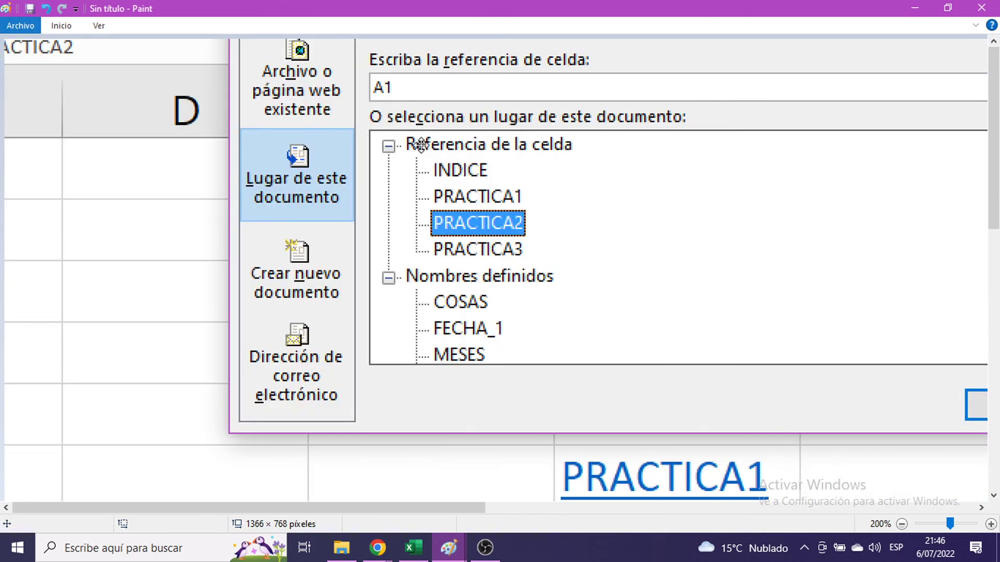
left_click_drag(554, 146, 508, 192)
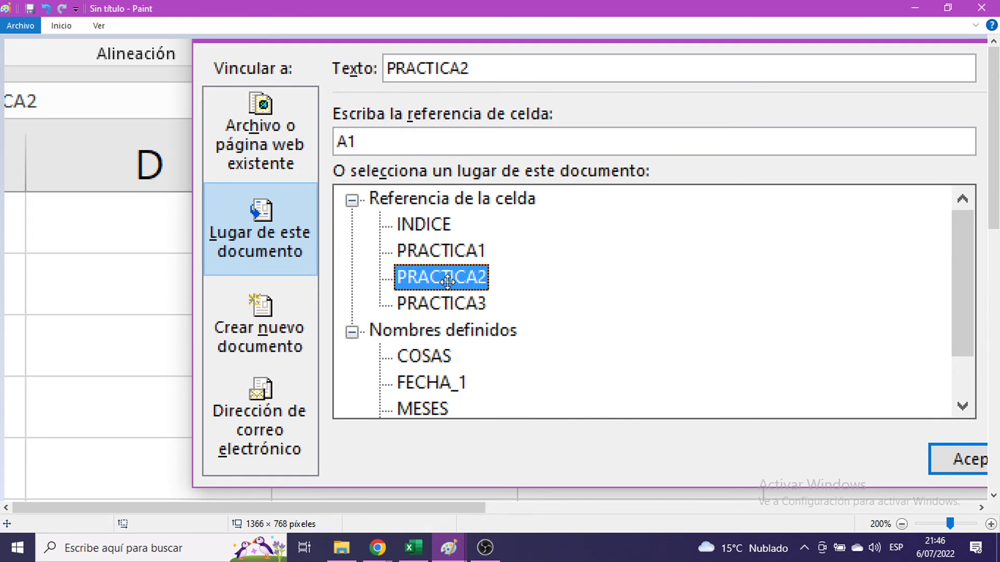
left_click_drag(455, 276, 319, 150)
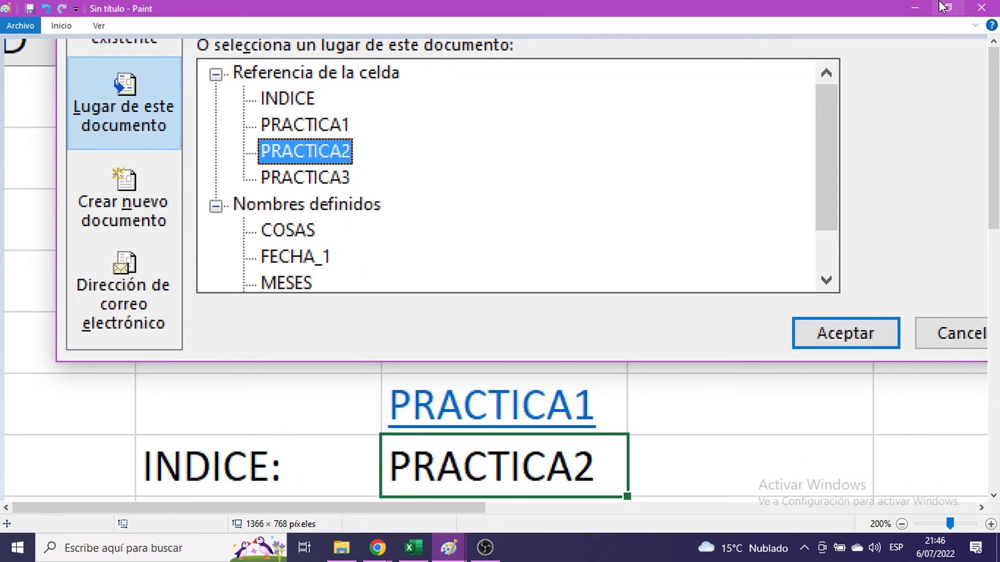
left_click(913, 7)
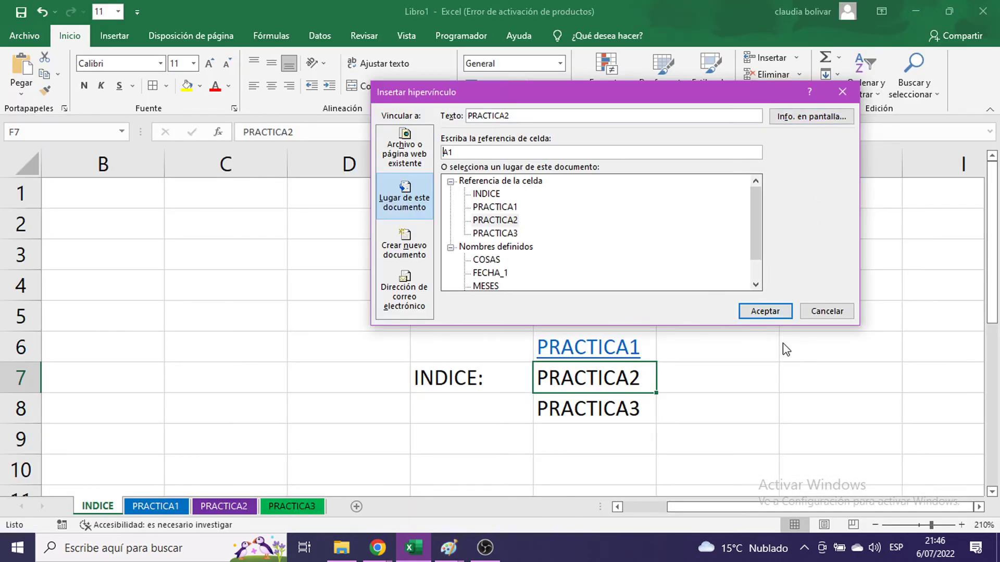
left_click(762, 313)
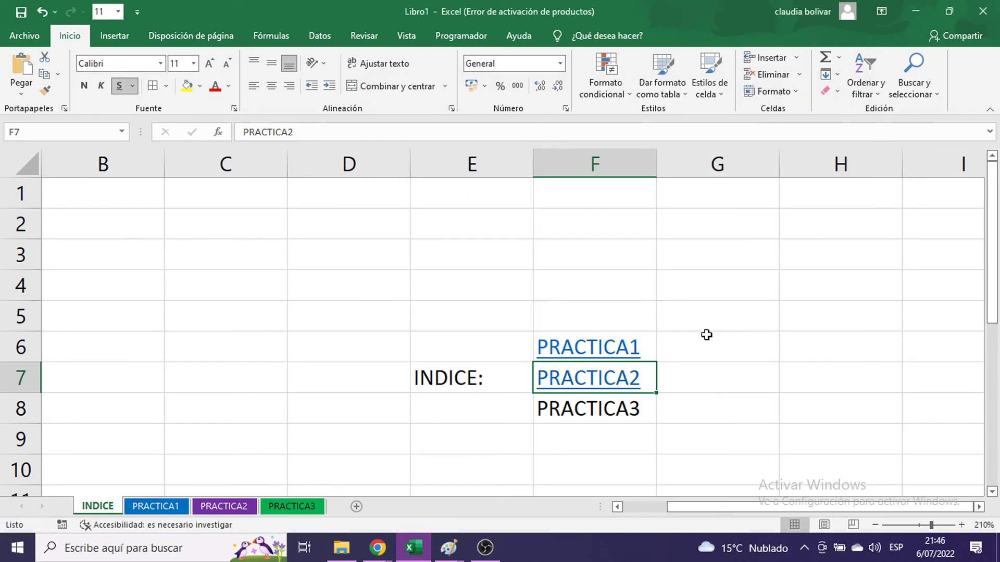
- Open the hyperlink dialog for cell F8 and choose PRACTICA3 as the link's place in this document
left_click(589, 408)
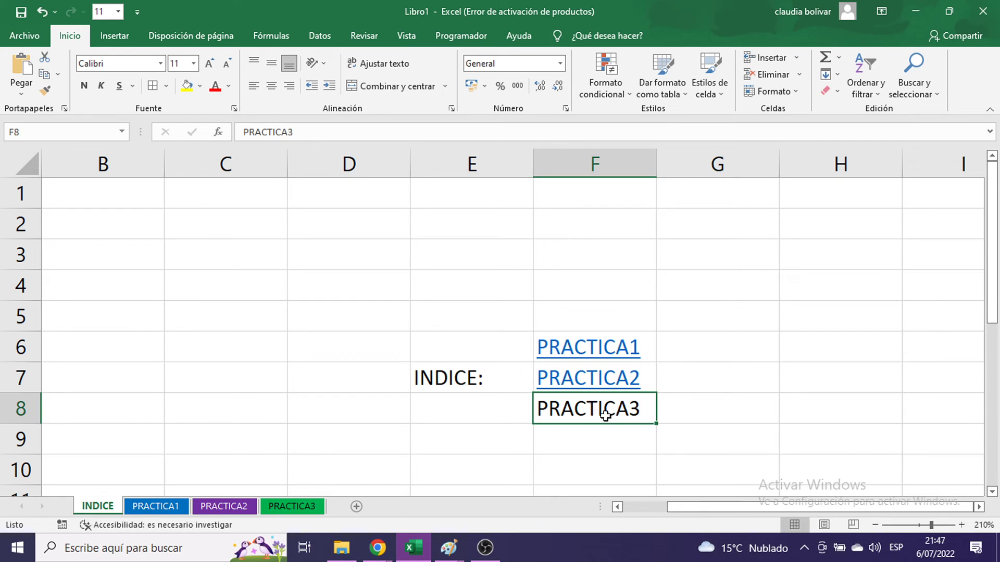
right_click(599, 410)
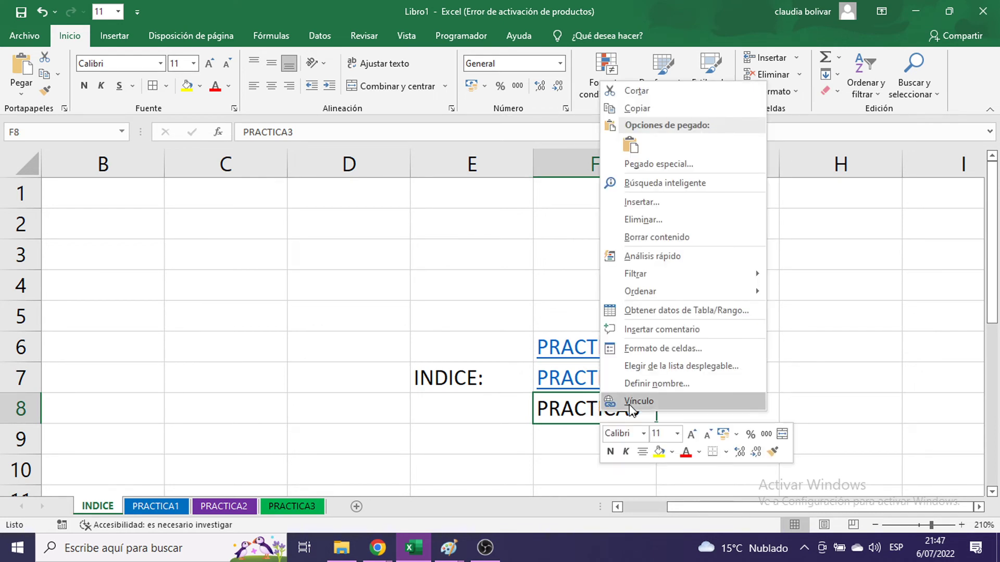
right_click(580, 409)
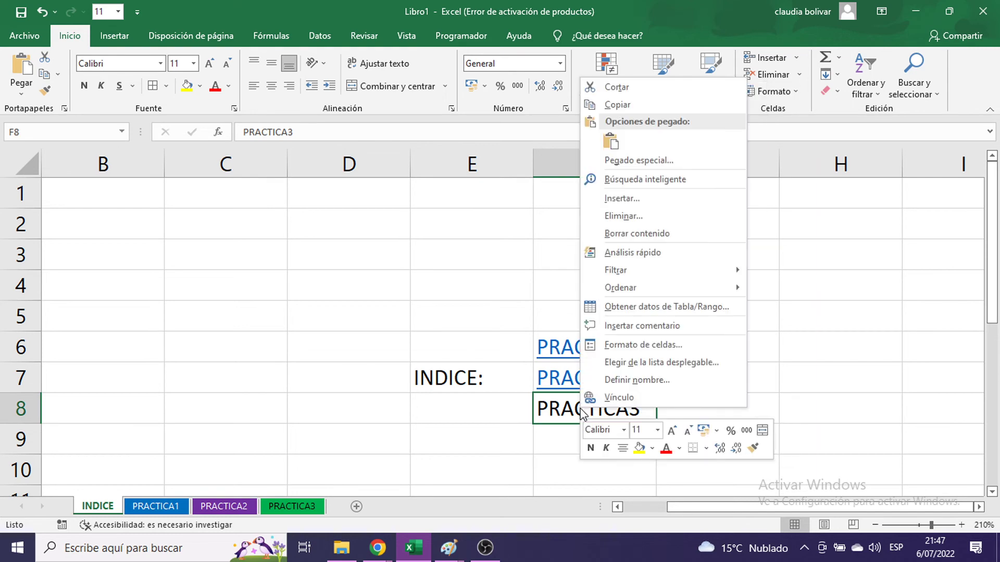
left_click(620, 398)
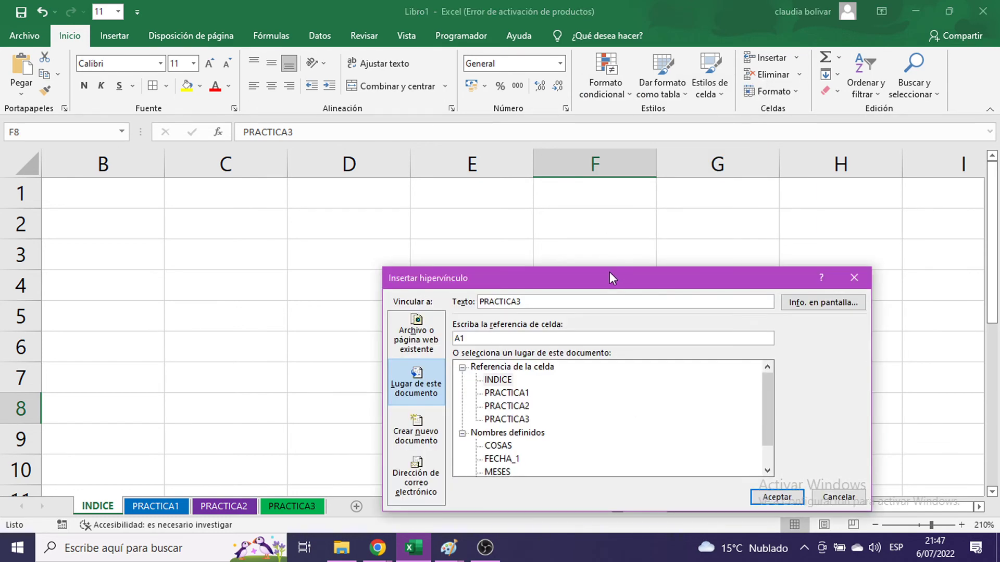
left_click_drag(609, 272, 260, 116)
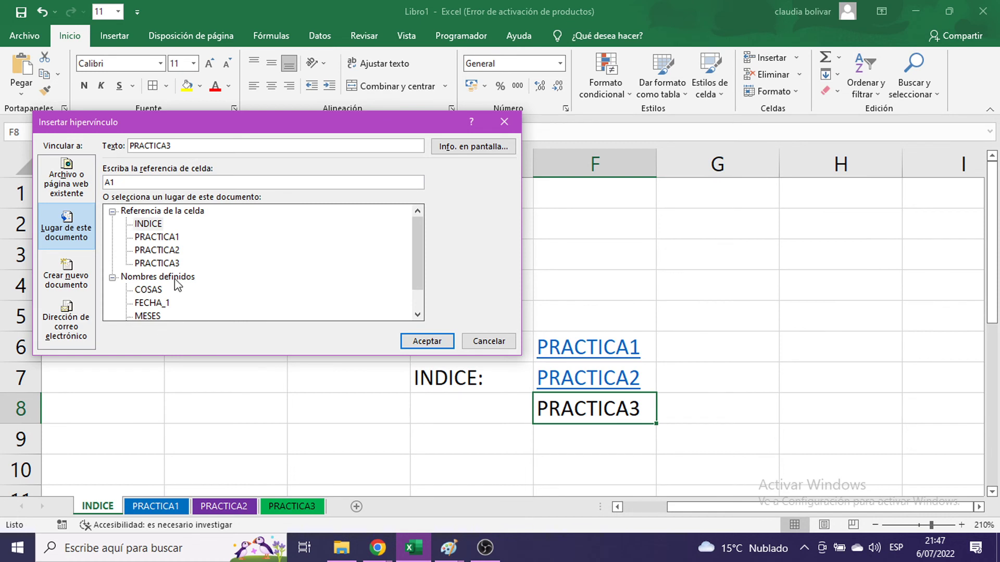
left_click(158, 264)
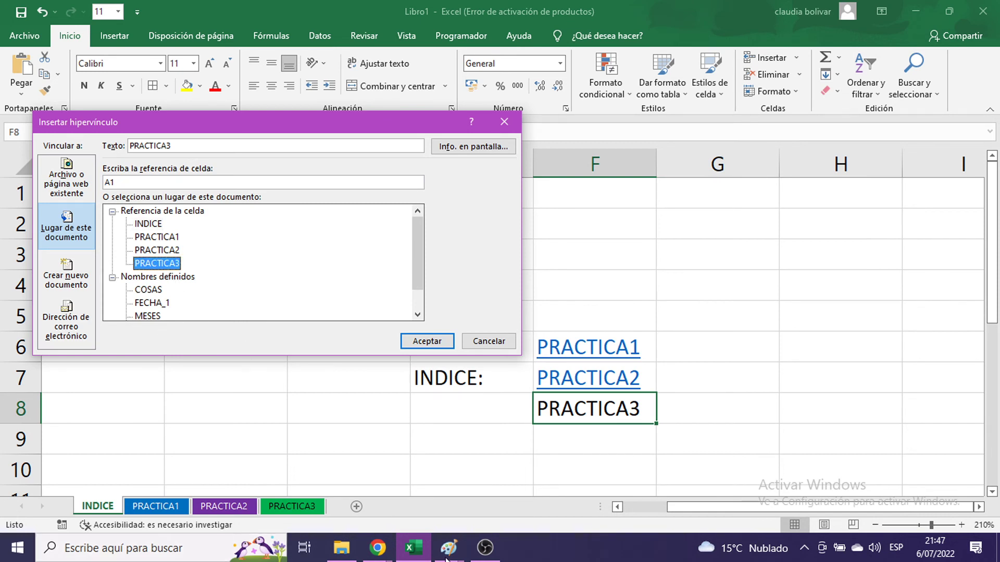
- Show the PRACTICA3 link dialog's screenshot in the untitled Paint picture, then return to Excel and insert the hyperlink in cell F8
mouse_move(451, 552)
left_click(493, 500)
key("ctrl+v")
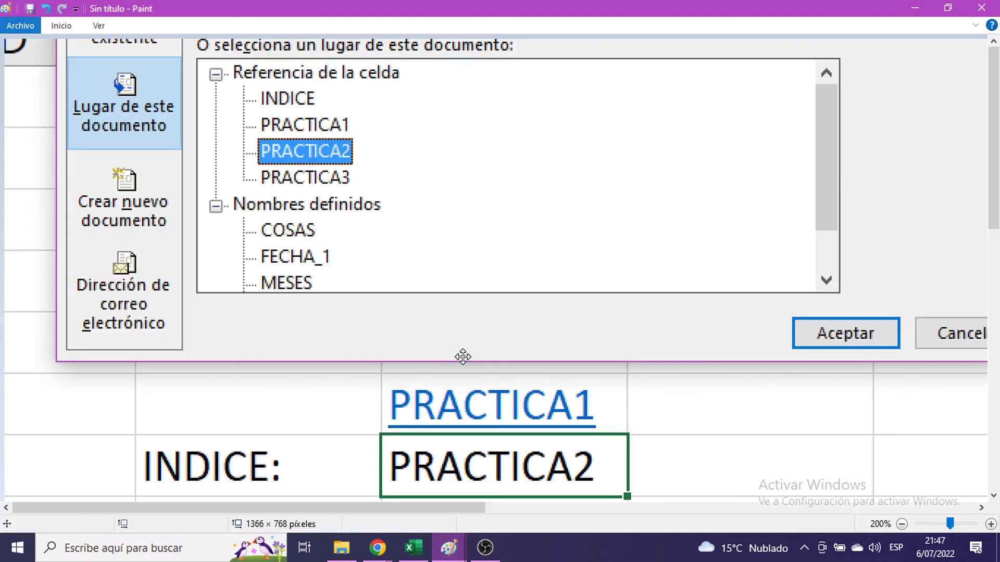
mouse_move(453, 347)
left_mouse_down()
mouse_move(491, 279)
mouse_move(397, 205)
mouse_move(479, 273)
mouse_move(460, 316)
left_mouse_up()
left_click_drag(531, 384, 524, 371)
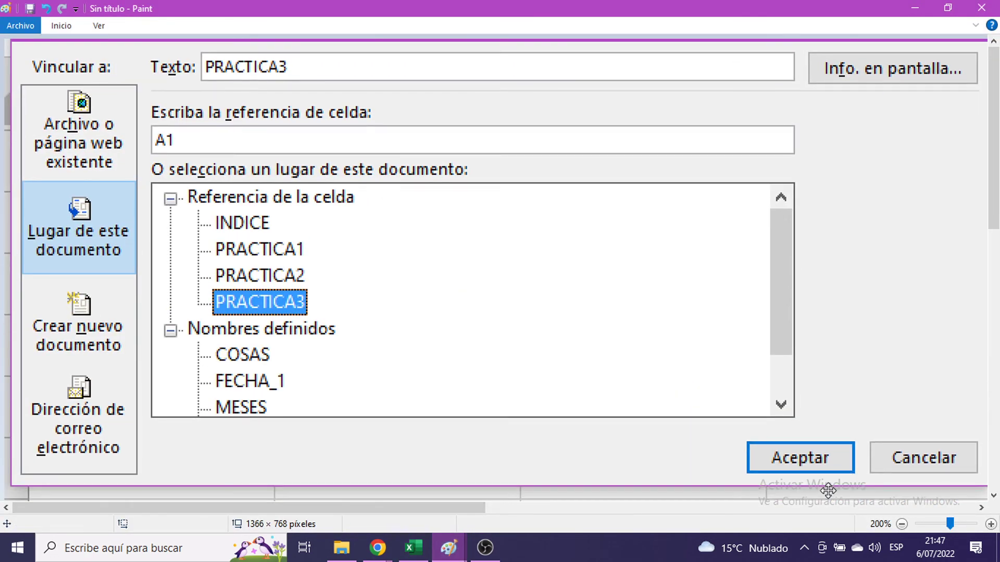
key("ctrl+z")
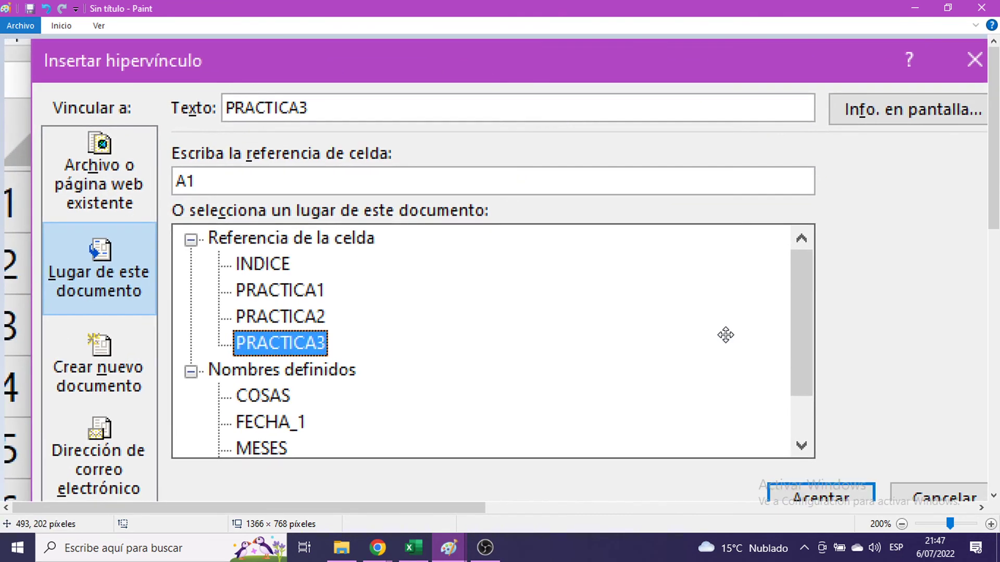
left_click_drag(714, 326, 715, 329)
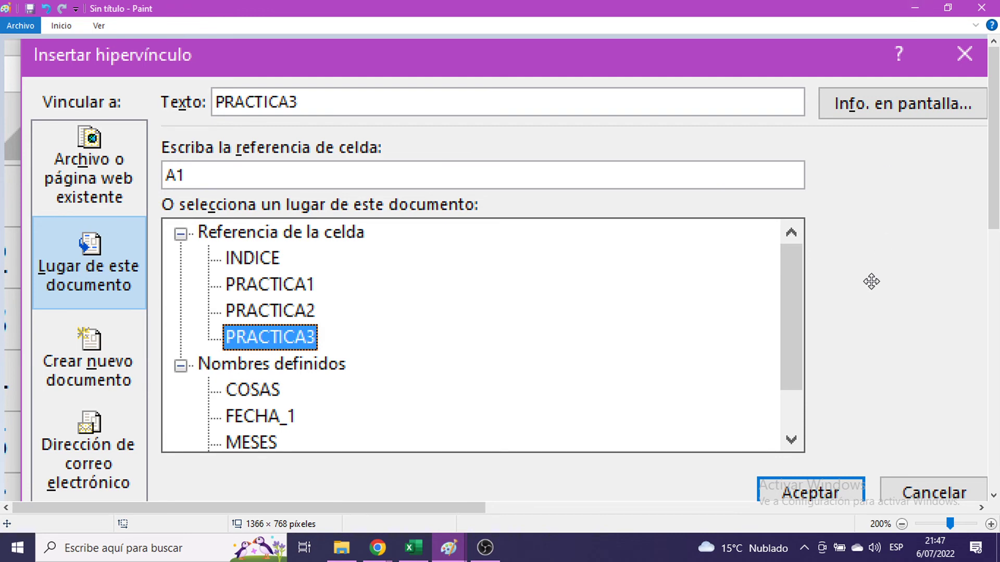
left_click_drag(870, 281, 858, 257)
left_click(916, 8)
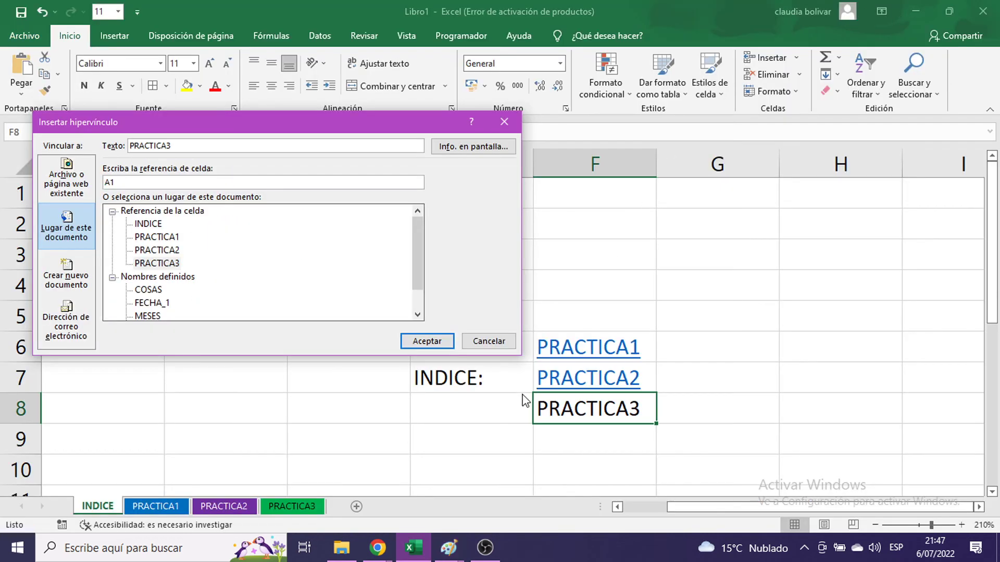
left_click(420, 342)
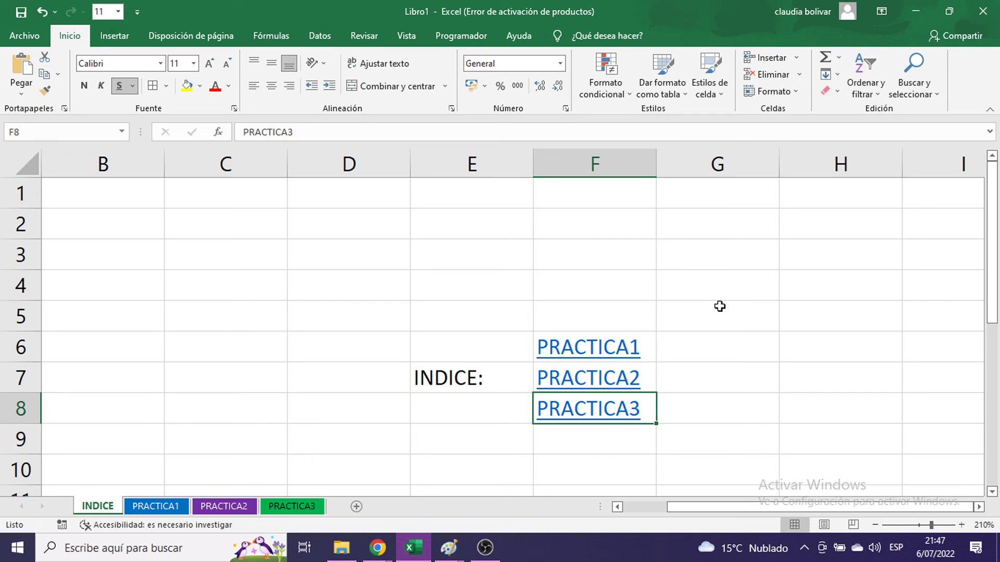
- Format the INDICE: label in cell E7 with red, bold text
left_click(437, 380)
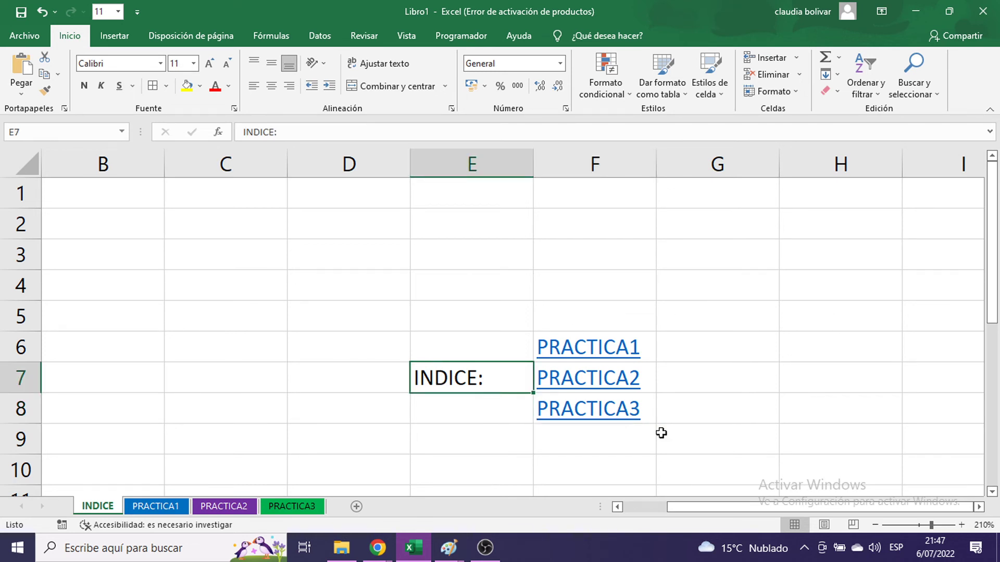
left_click(215, 87)
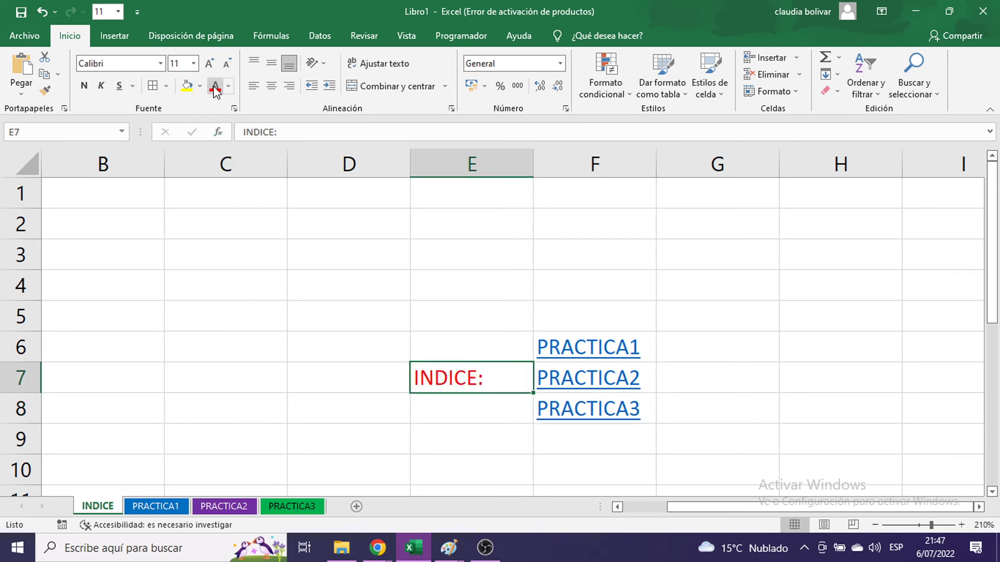
left_click(83, 85)
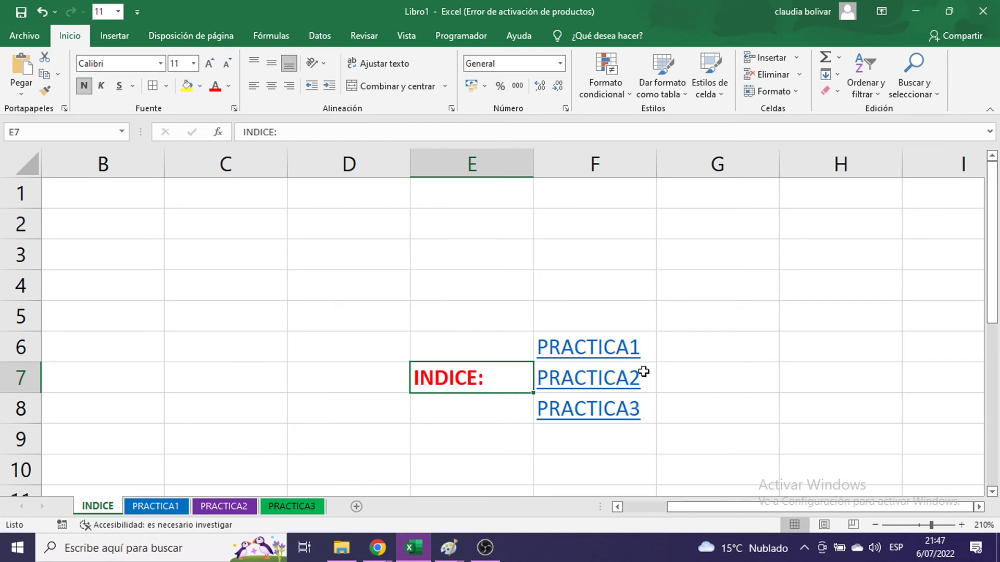
- Select cell F6 without following its PRACTICA1 link and fill it with the standard blue matching the PRACTICA1 sheet tab
left_click(707, 354)
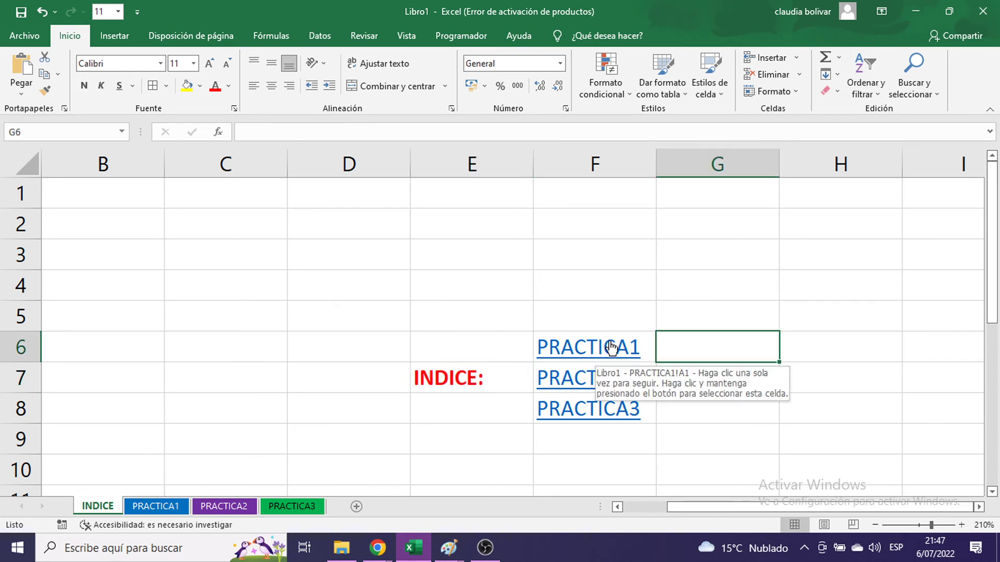
left_click(724, 294)
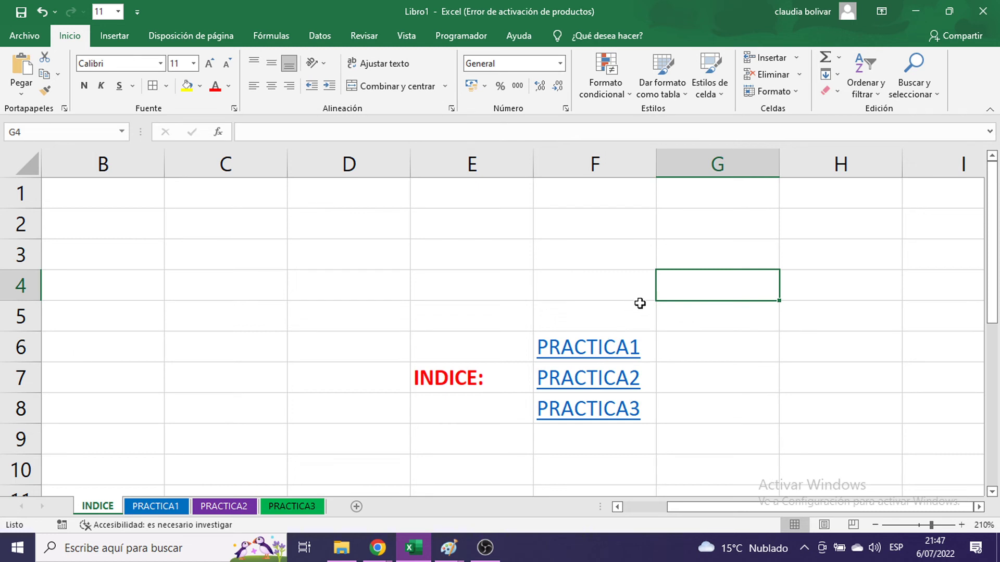
left_click(573, 328)
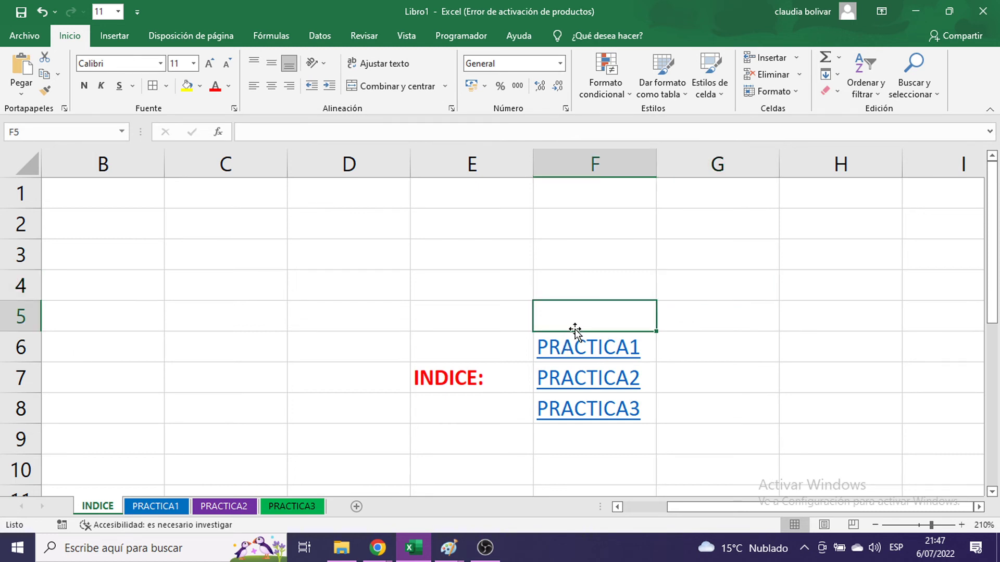
left_click(658, 346)
left_click(651, 345)
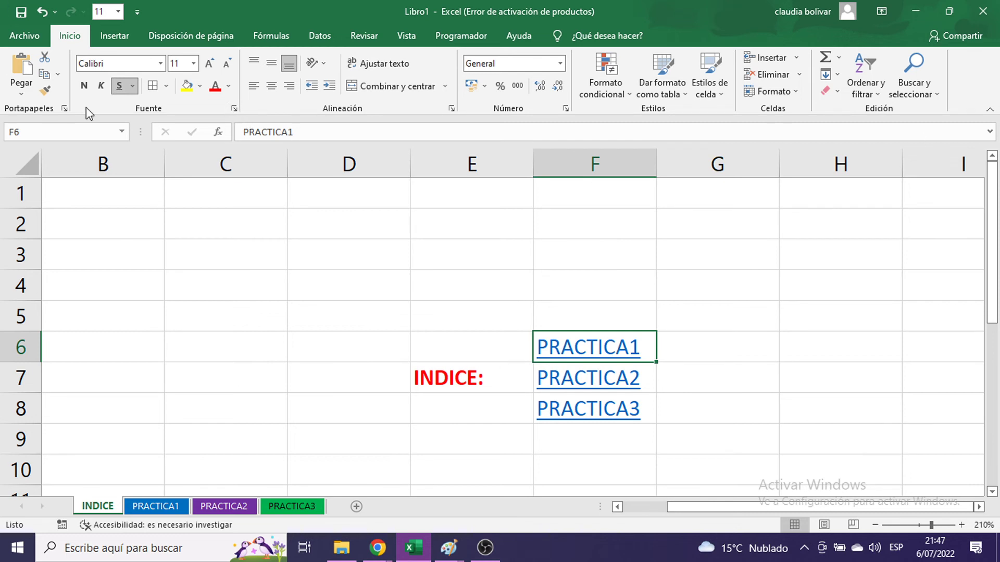
left_click(201, 88)
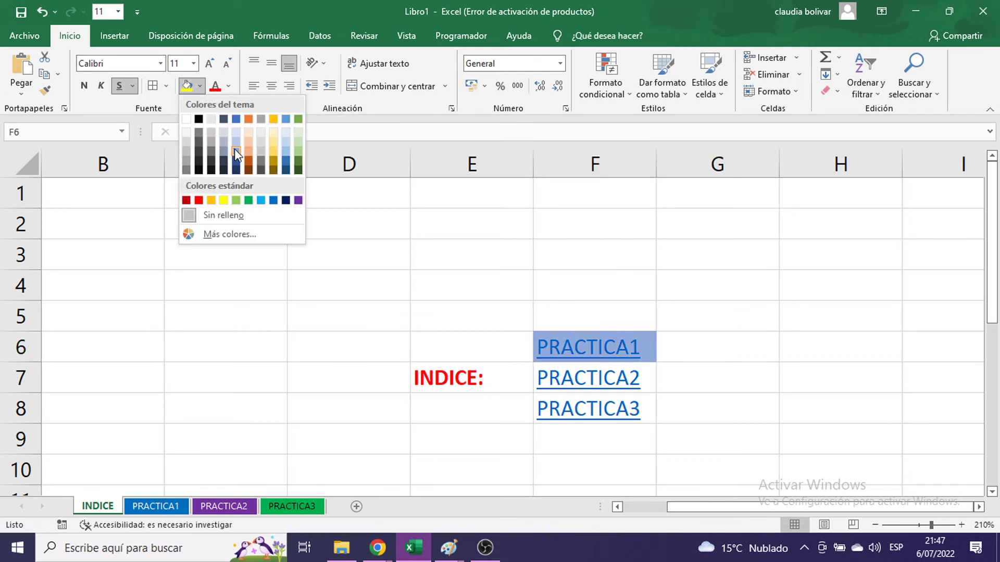
left_click(274, 200)
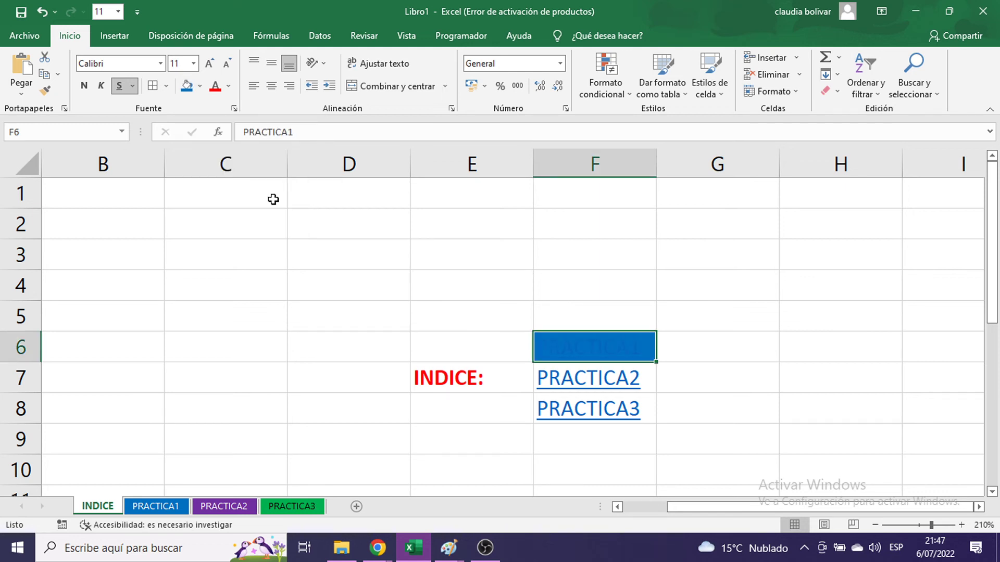
- Set the font colour of the PRACTICA1 entry in cell F6 to a dark grey theme colour
left_click(227, 86)
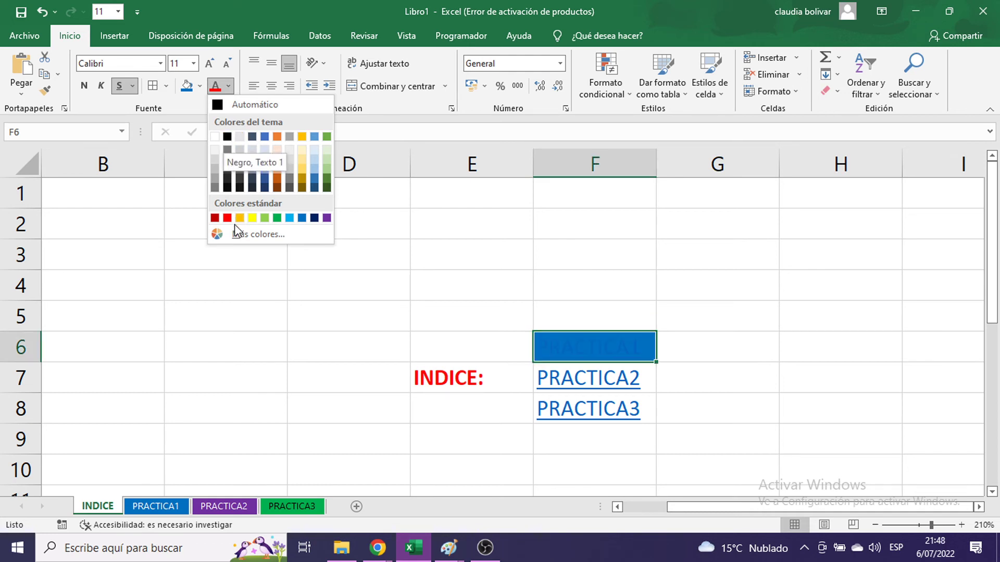
left_click(239, 182)
- Fill cell F7 on the INDICE sheet with standard purple to match the PRACTICA2 sheet tab
left_click(576, 384)
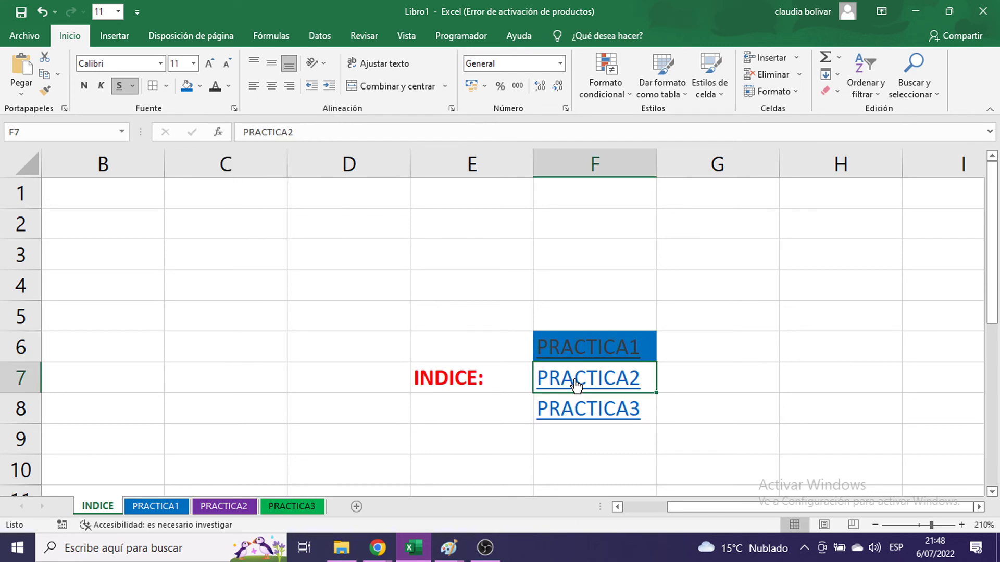
left_click(576, 384)
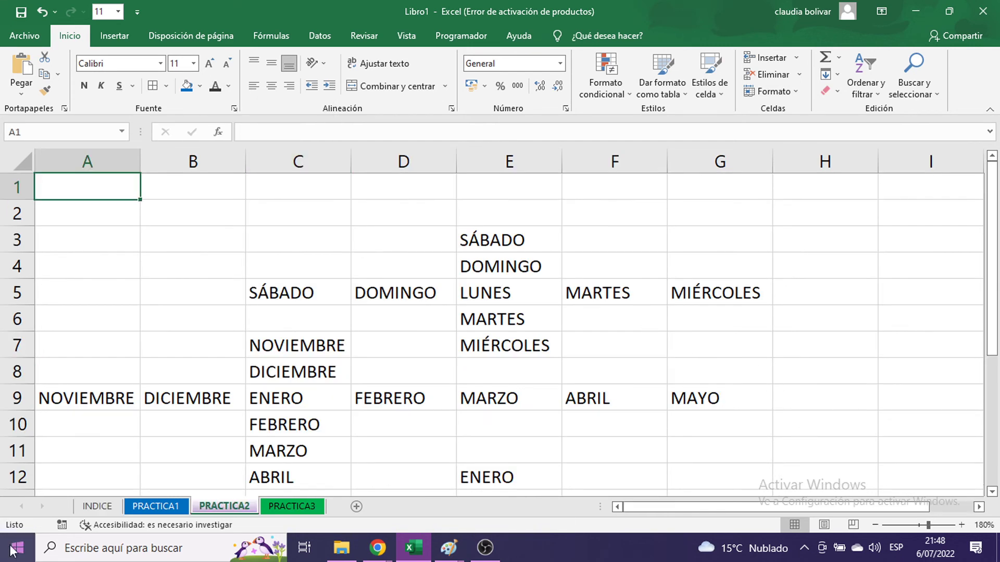
left_click(97, 507)
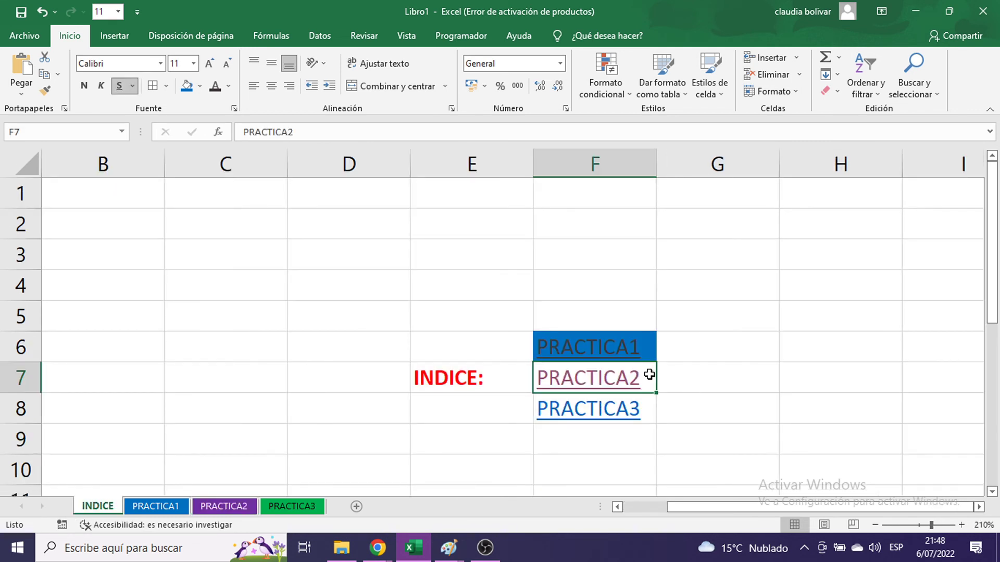
left_click(200, 86)
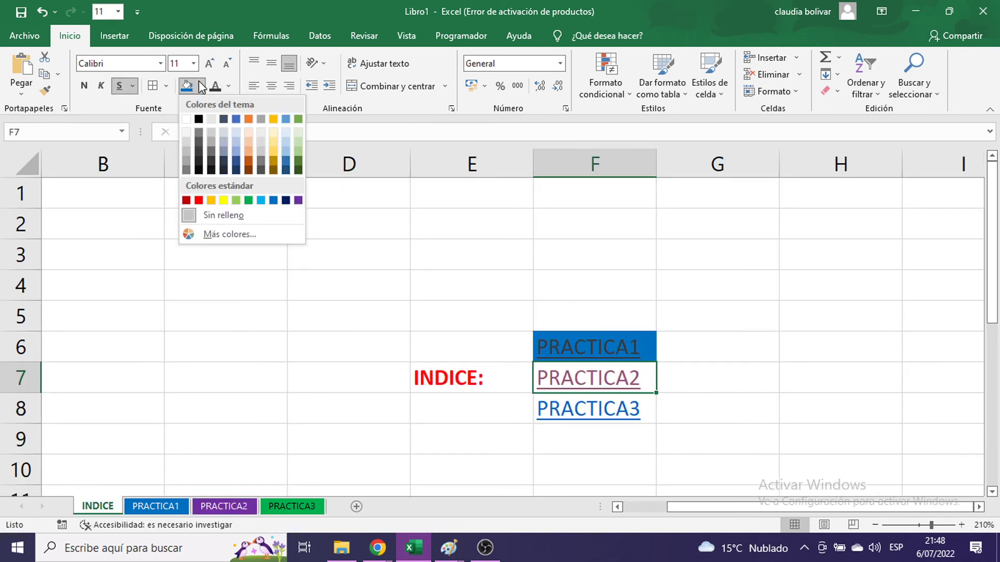
left_click(297, 201)
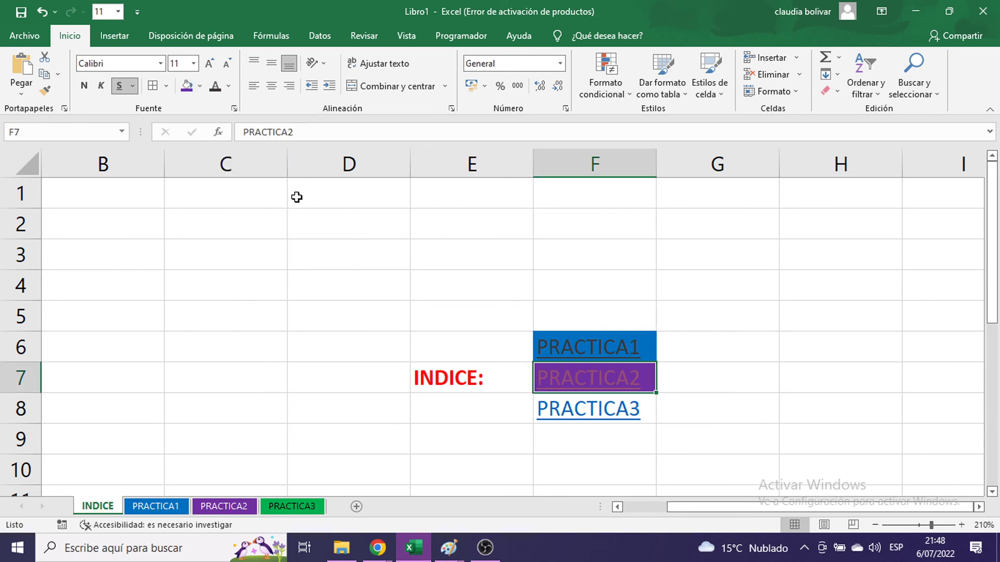
- Fill cell F8 with standard green to match the PRACTICA3 sheet tab
key("Down")
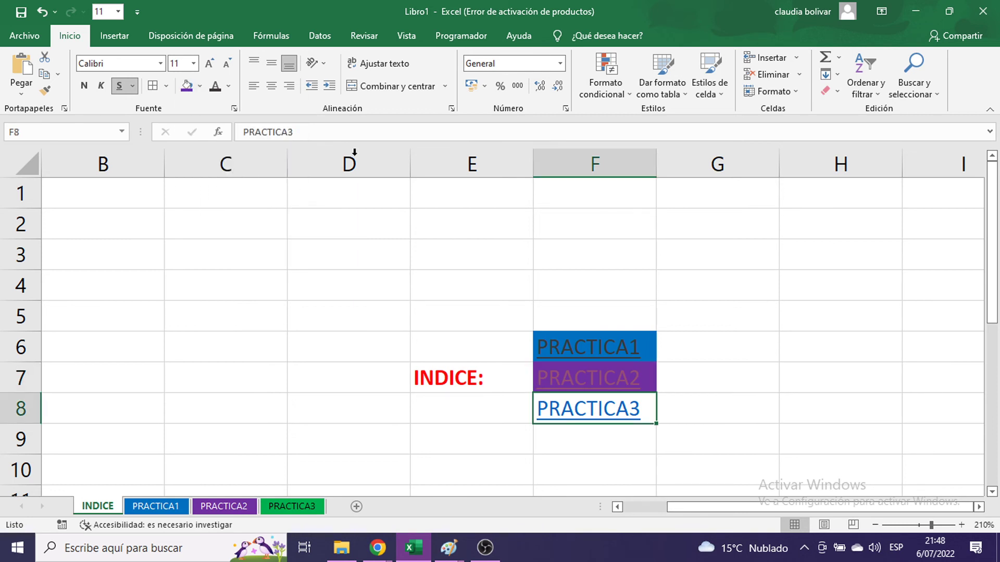
left_click(199, 86)
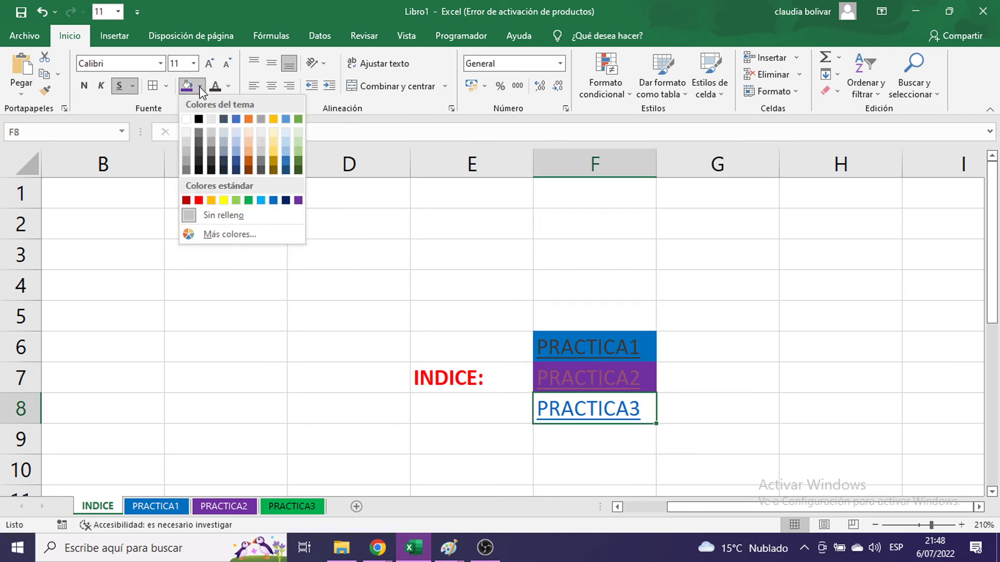
left_click(249, 200)
left_click(782, 308)
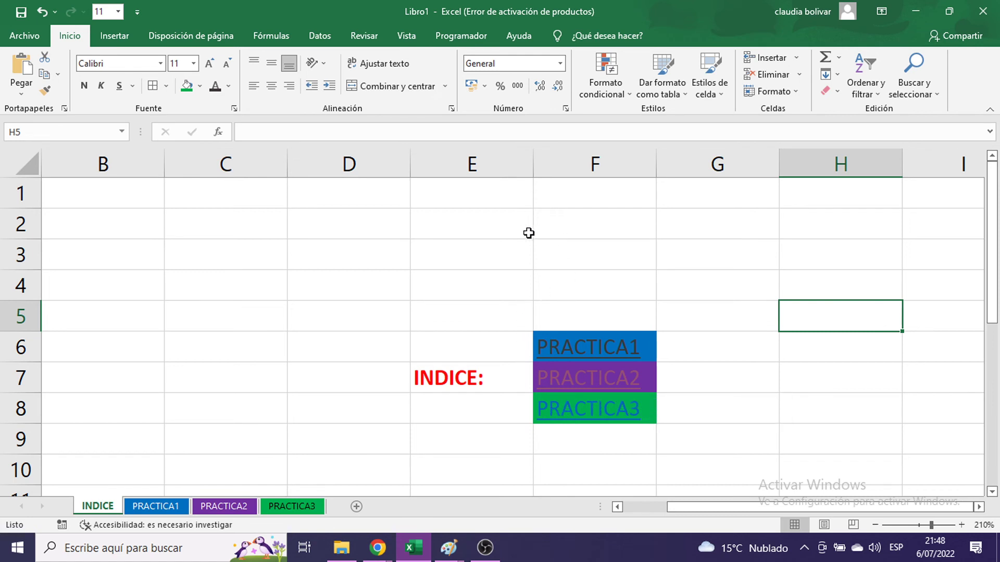
- Select cell F7 without following its link and set the PRACTICA2 text to the standard orange colour
scroll(635, 245, "down", 2)
scroll(636, 257, "up", 1)
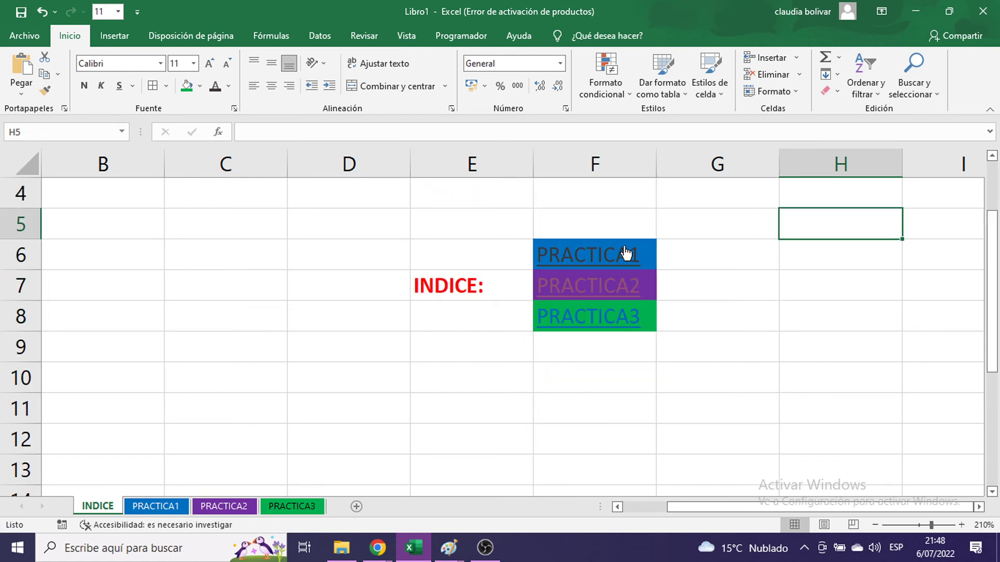
left_click(520, 379)
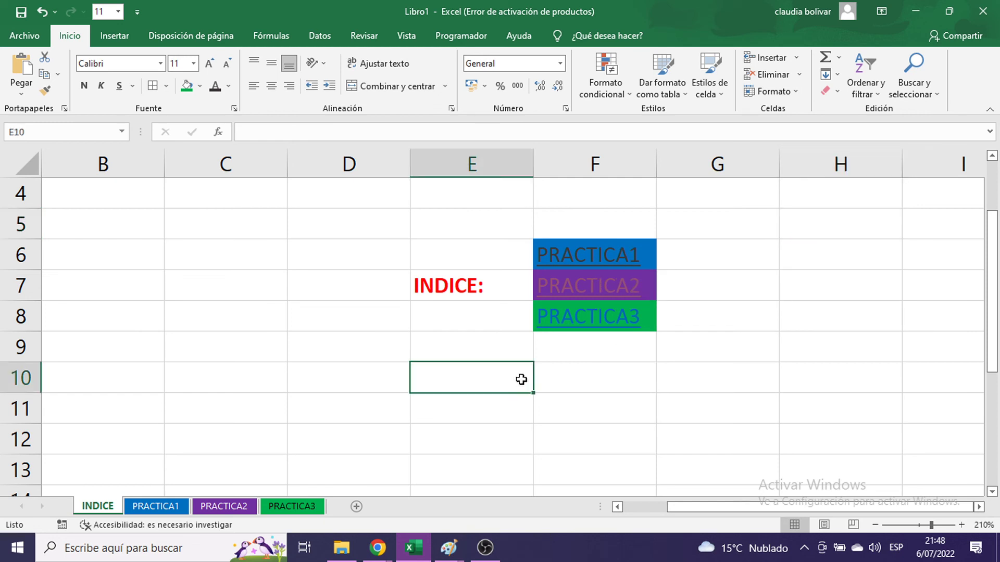
left_click(649, 284)
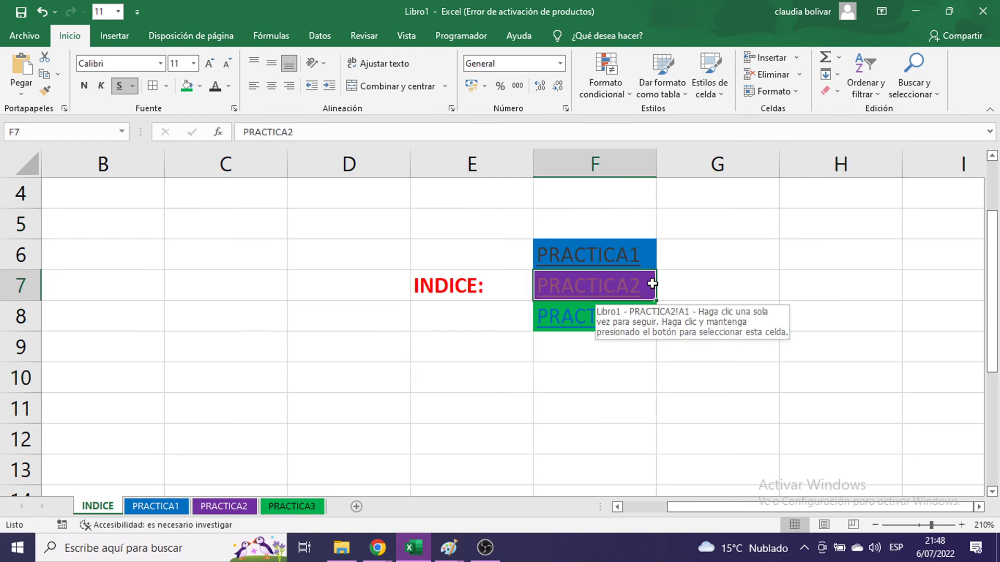
left_click(215, 86)
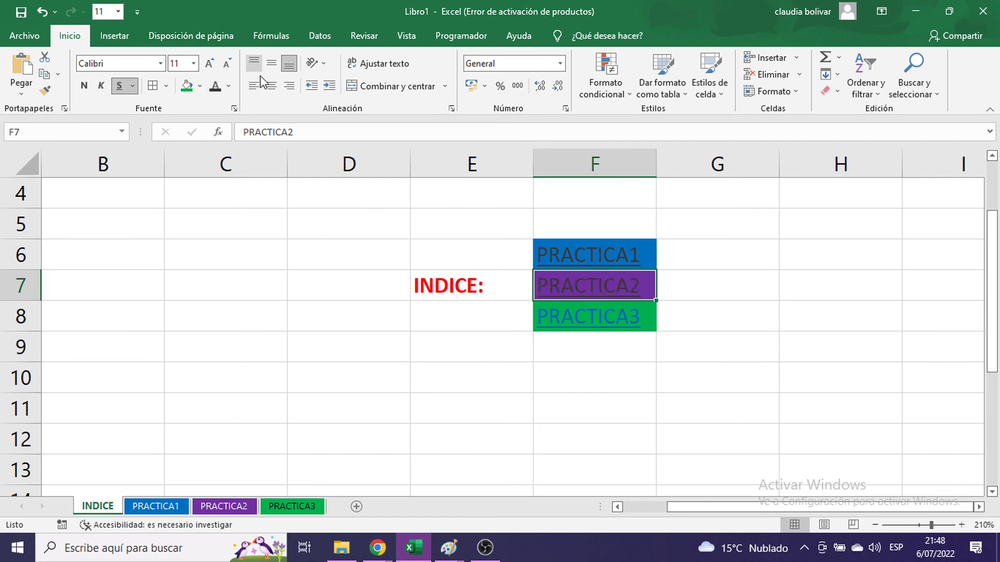
left_click(230, 87)
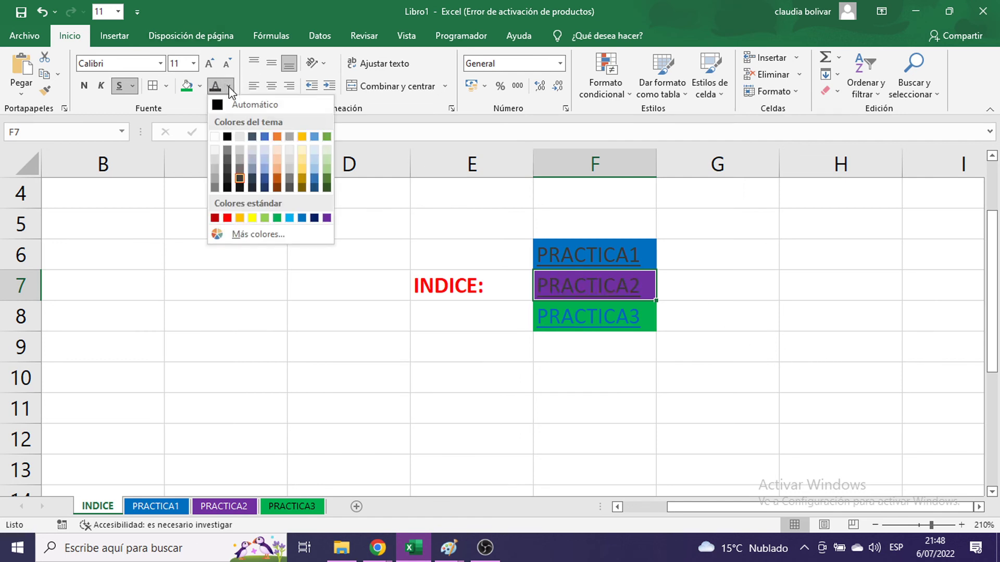
left_click(240, 218)
left_click(711, 337)
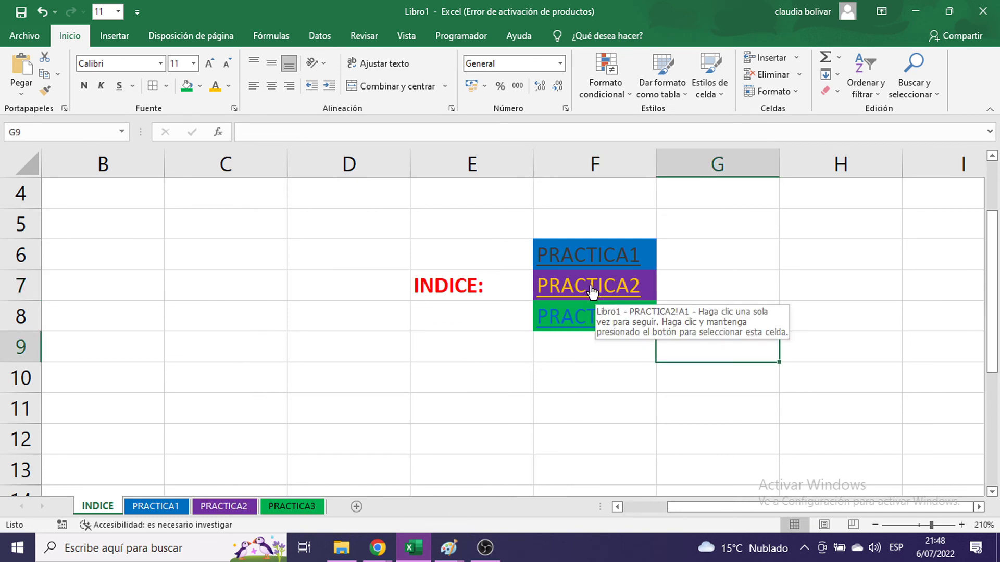
- Paste the screenshot of the PRACTICA2 link tip into the untitled Paint picture, shift it so the index is in view, and return to Excel
left_click(449, 547)
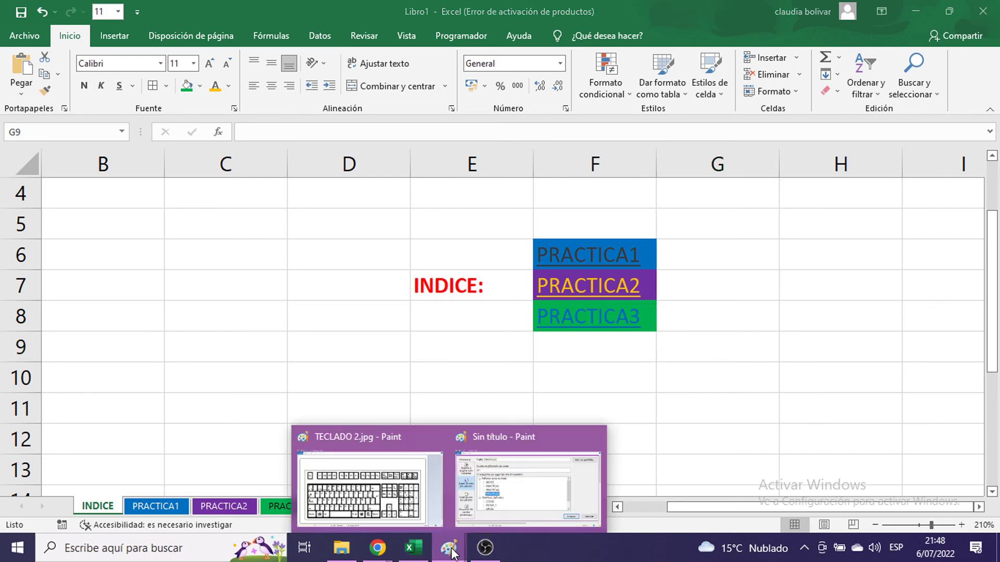
left_click(543, 469)
key("ctrl+v")
scroll(718, 285, "down", 3)
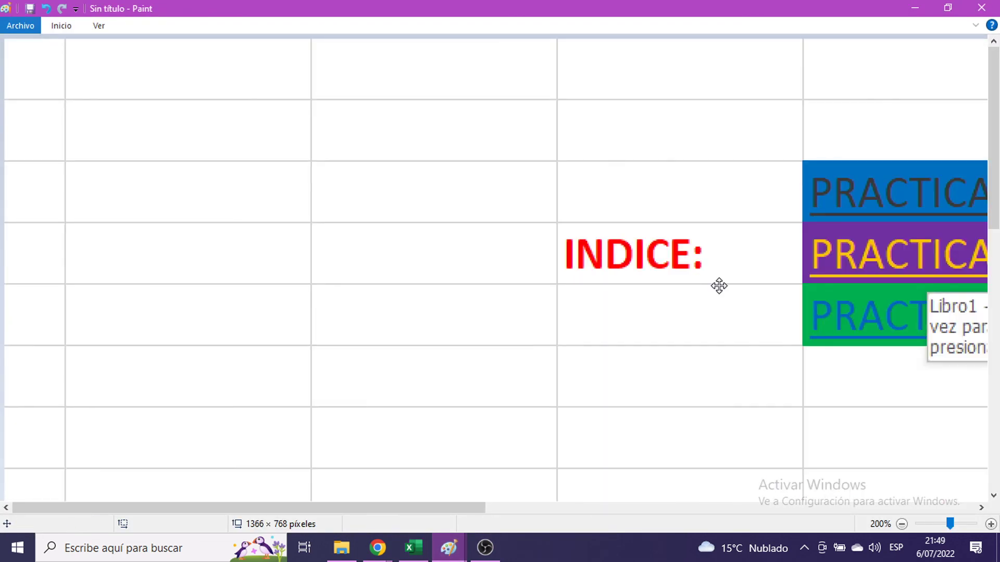
left_click_drag(718, 285, 351, 285)
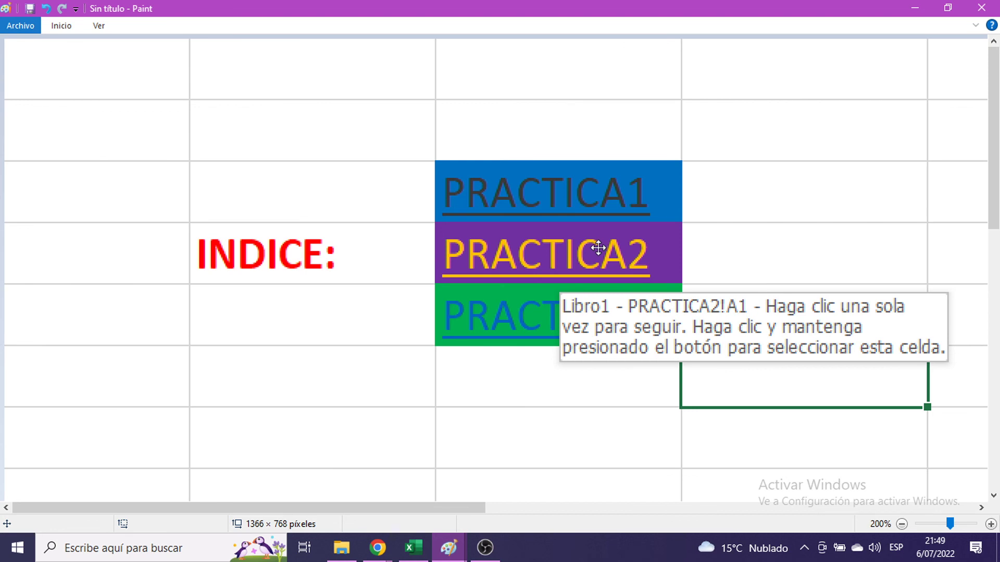
left_click_drag(597, 248, 552, 251)
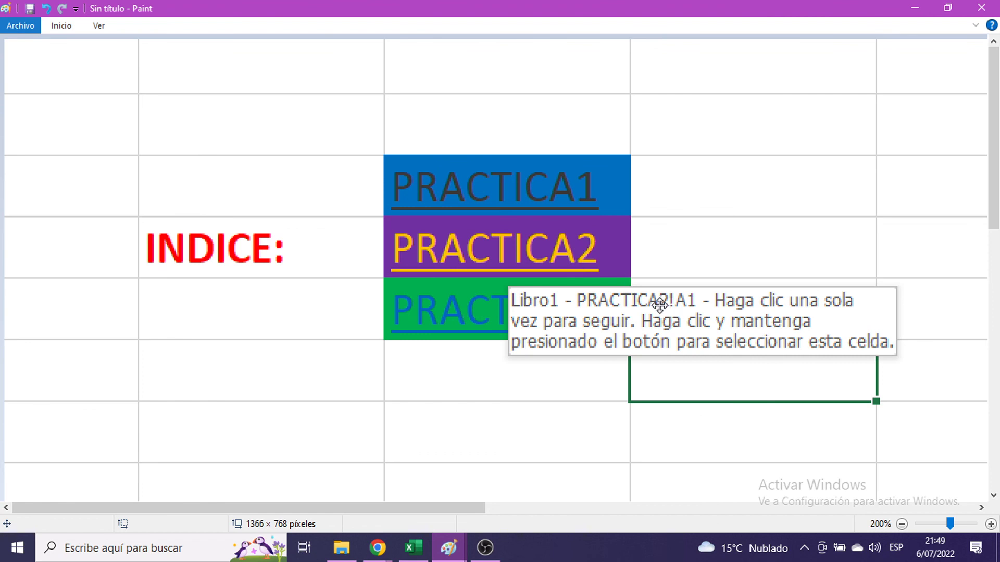
left_click(914, 8)
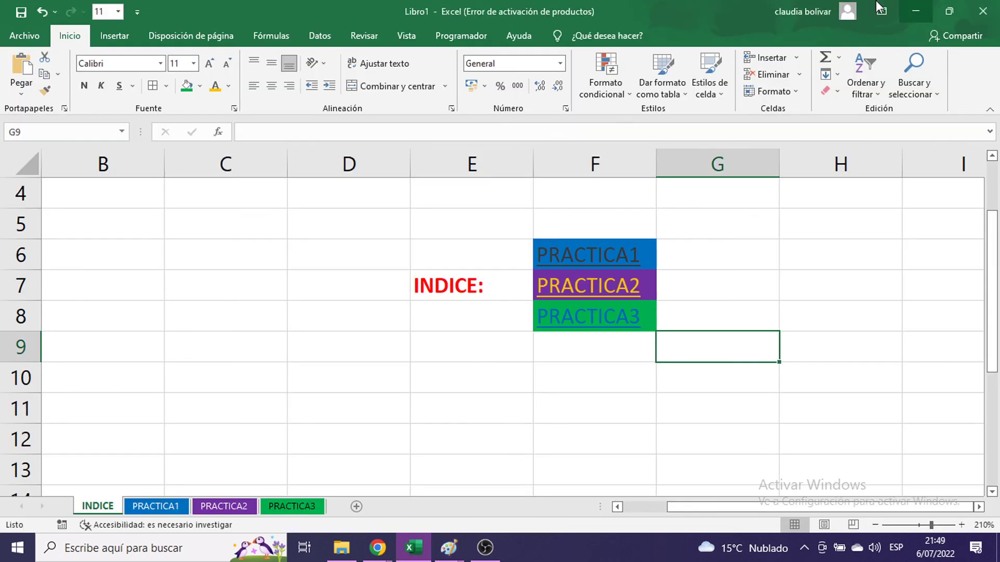
- Test the PRACTICA2 and PRACTICA3 links, looking over the PRACTICA3 table and returning to the INDICE sheet after each
left_click(629, 291)
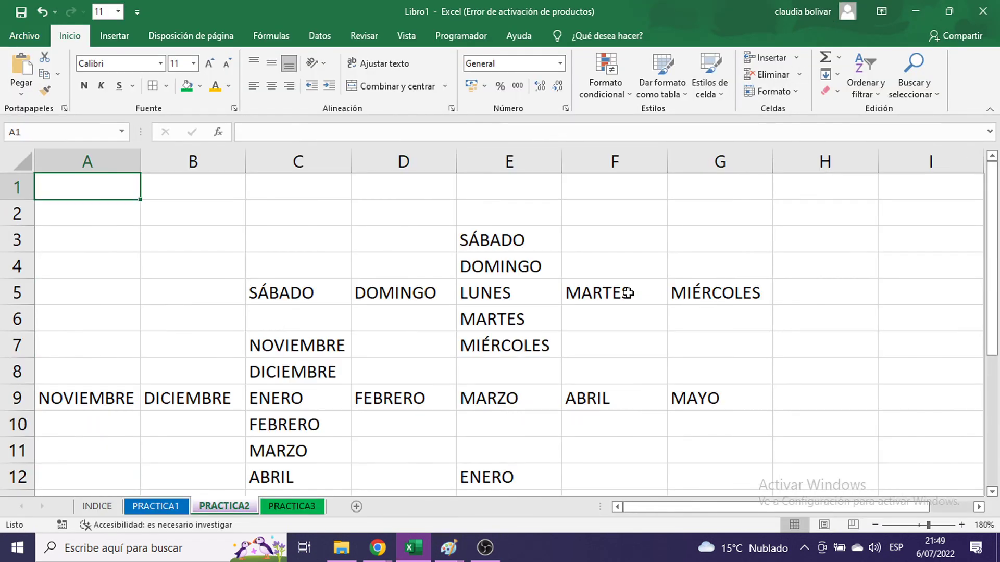
left_click(108, 507)
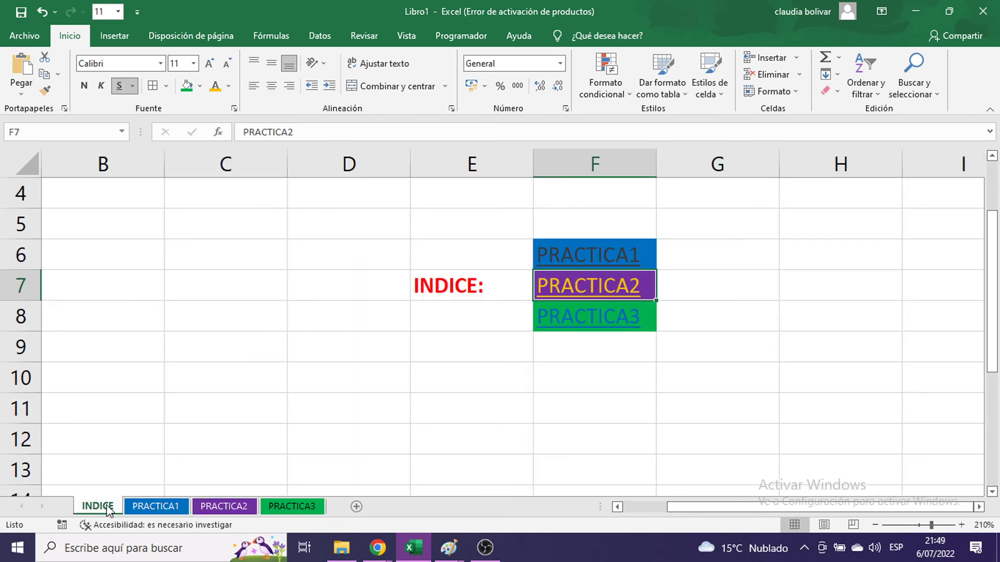
left_click(581, 328)
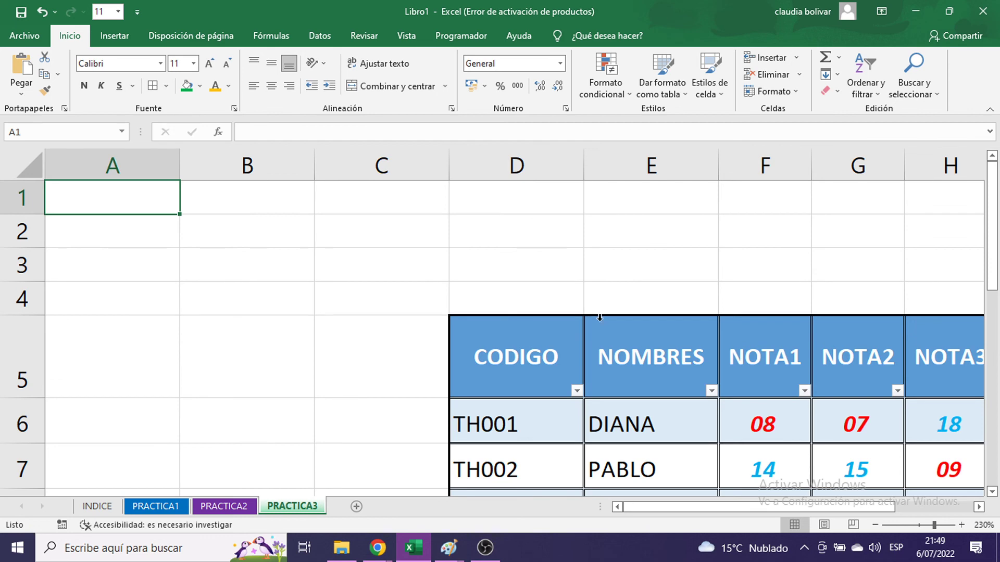
scroll(653, 370, "down", 3)
scroll(653, 369, "up", 2)
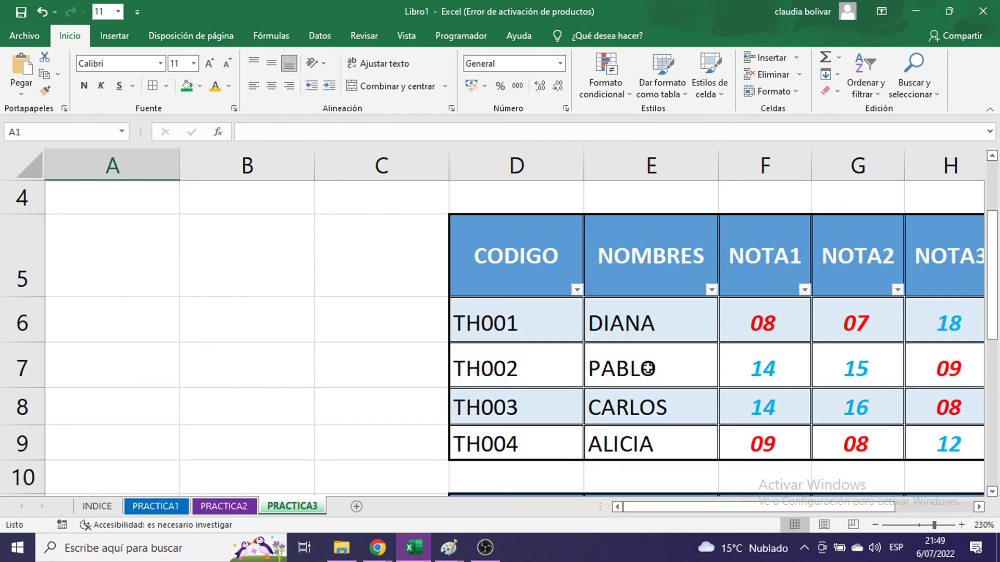
scroll(648, 369, "down", 3)
scroll(647, 366, "up", 3)
left_click(107, 510)
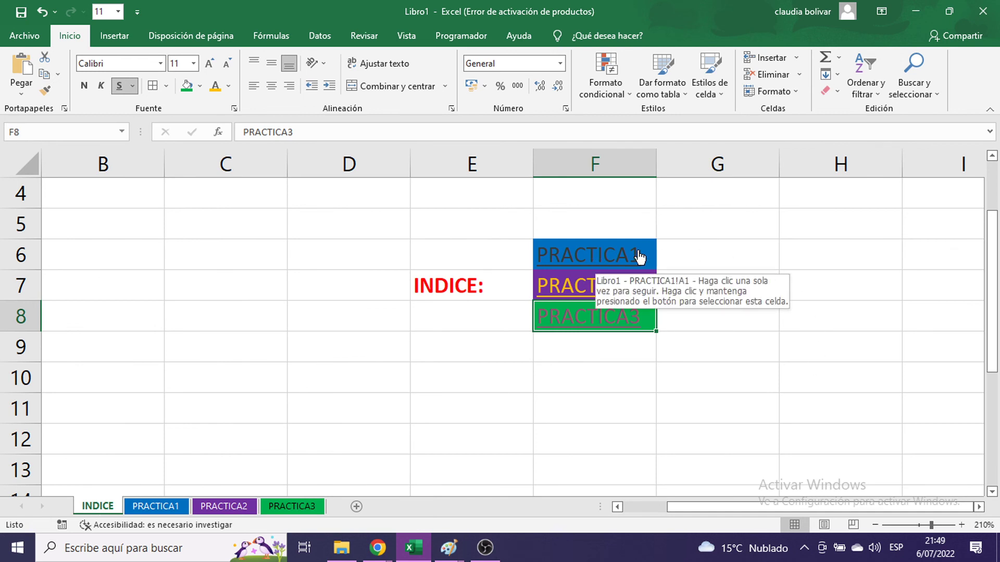
- Replace the label in cell E7 with ESTADO CUENTA and widen column E so the text fits
left_click(681, 260)
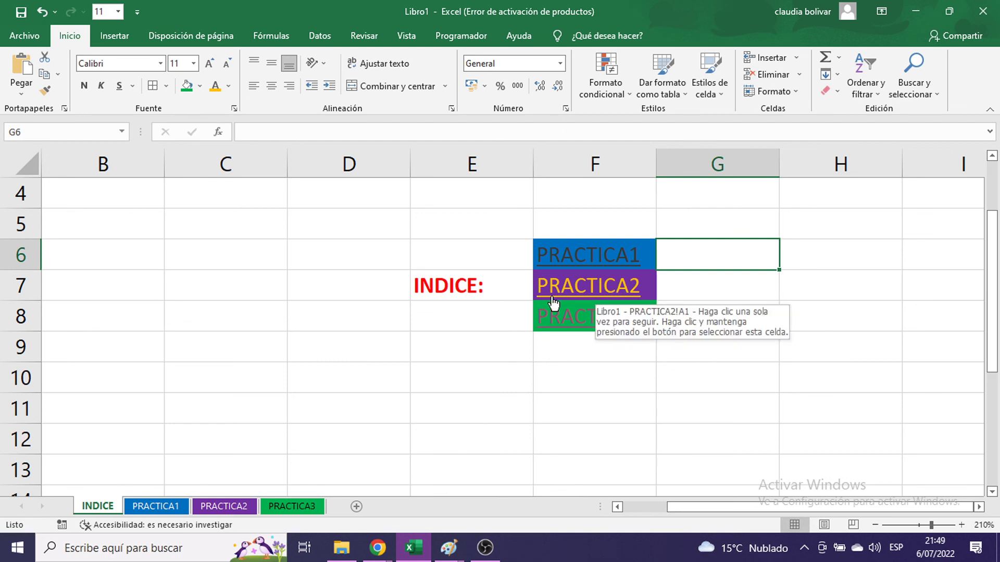
left_click(433, 288)
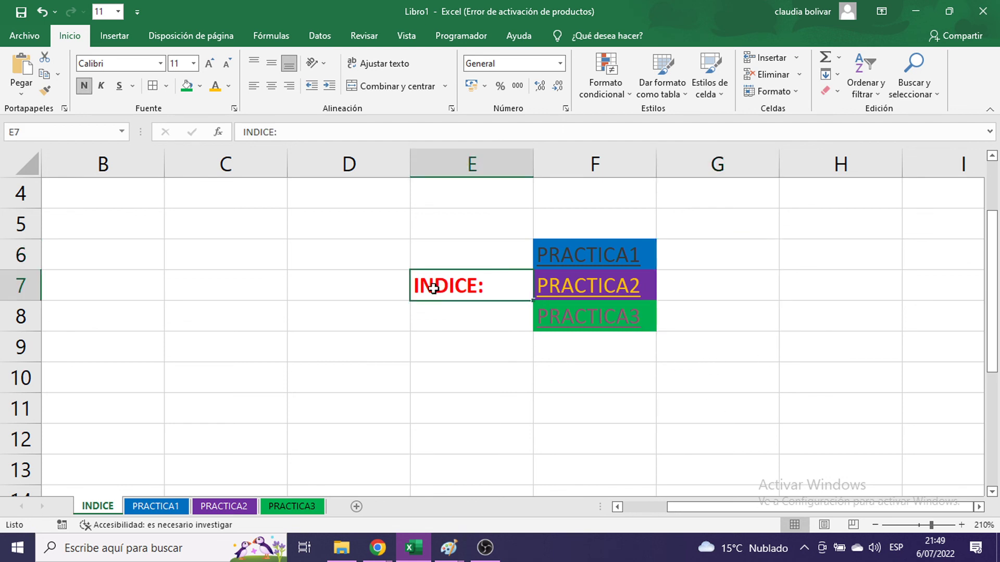
type("ESA")
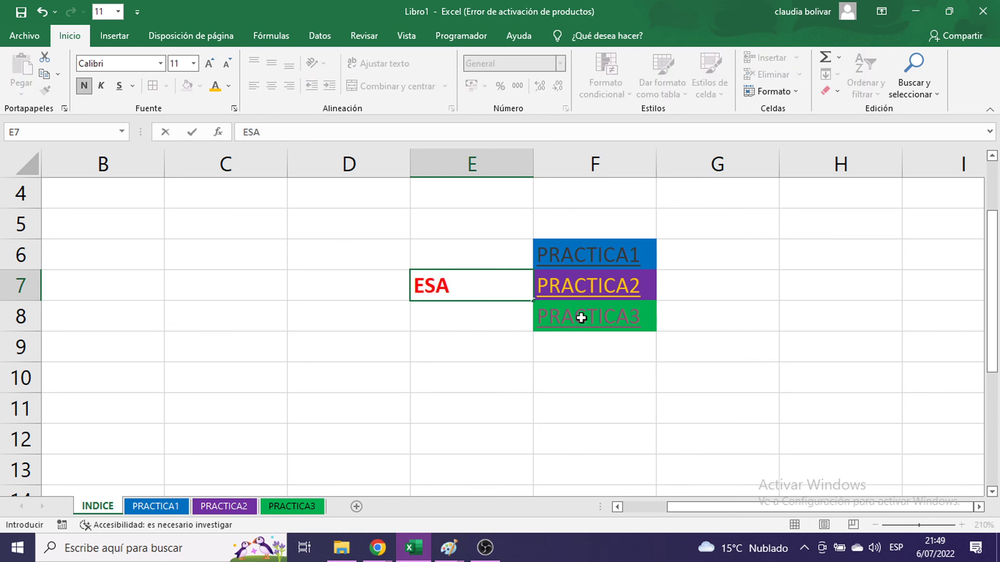
key("BackSpace")
type("TADO CUENTA")
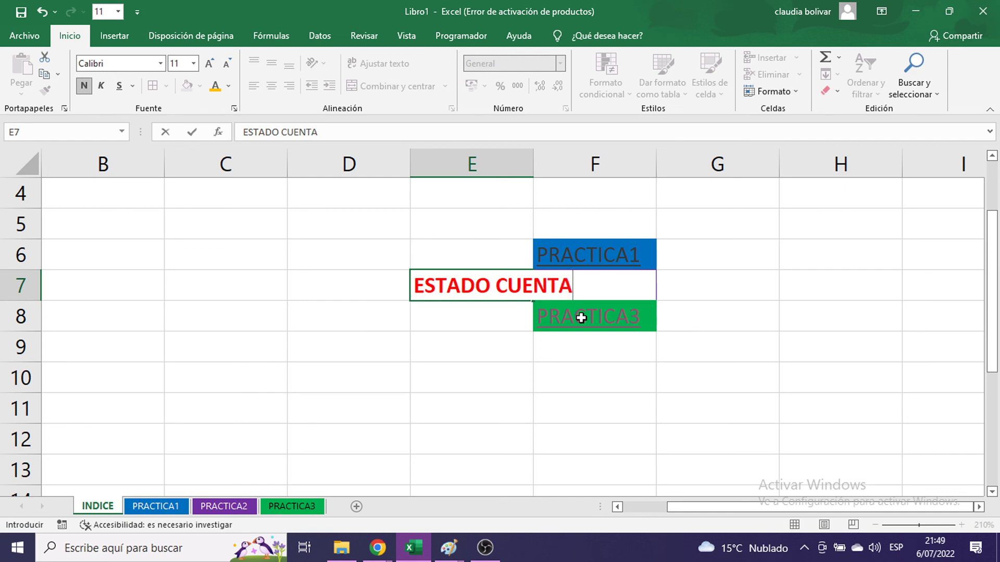
key("Return")
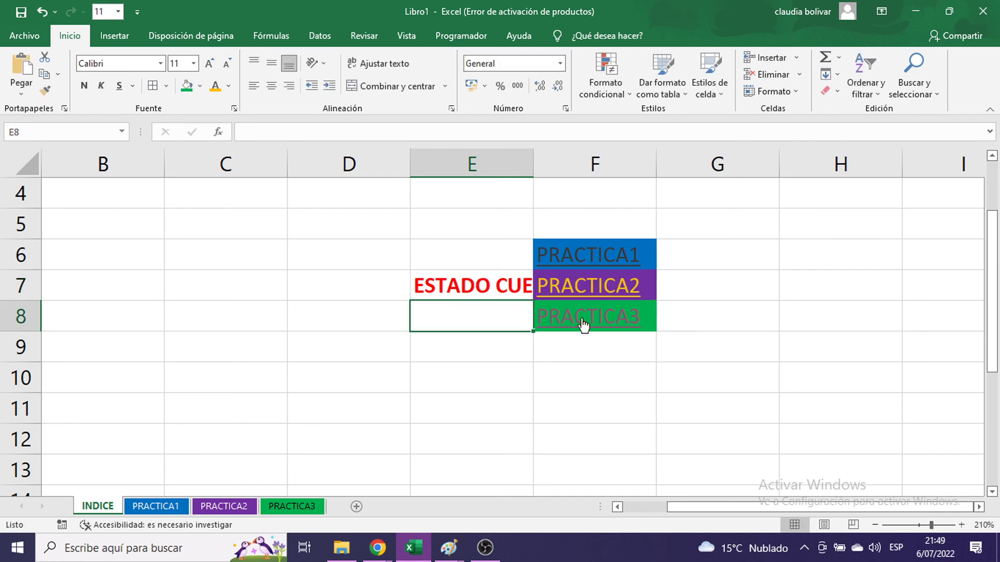
left_click_drag(533, 161, 607, 156)
left_click(881, 336)
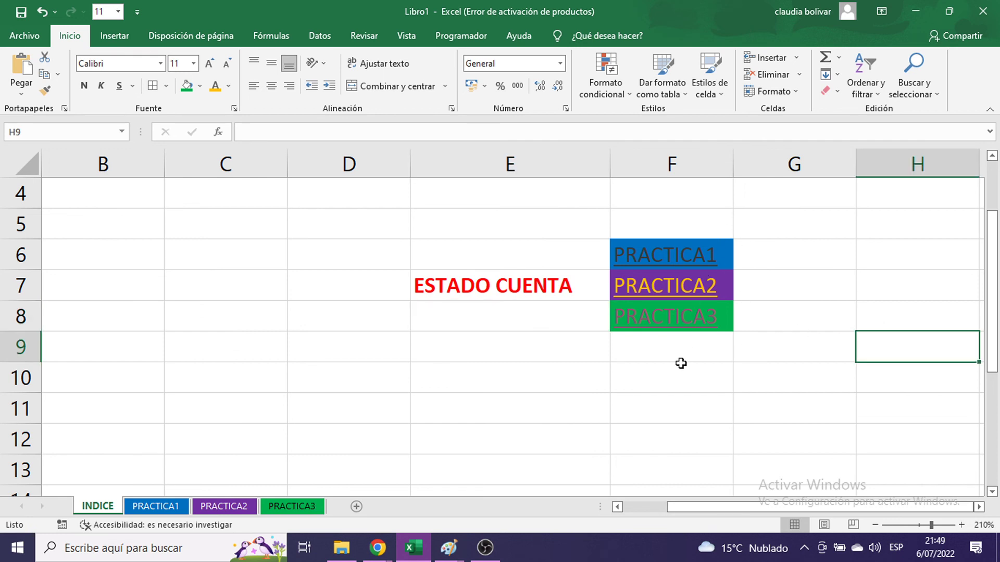
- Test the PRACTICA1 and PRACTICA3 links beside the ESTADO CUENTA label, returning to the INDICE sheet after each
left_click(657, 260)
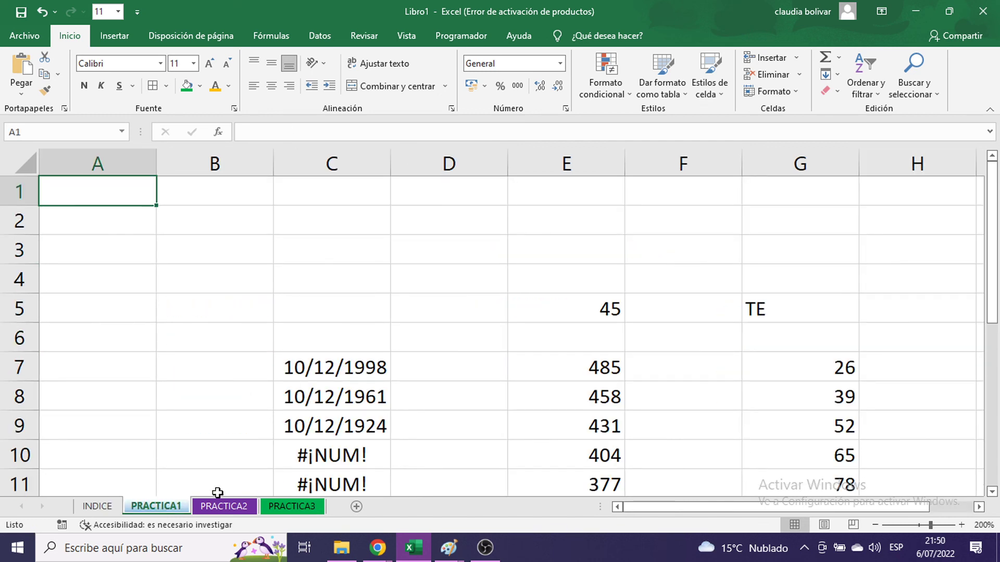
left_click(87, 506)
scroll(599, 294, "down", 1)
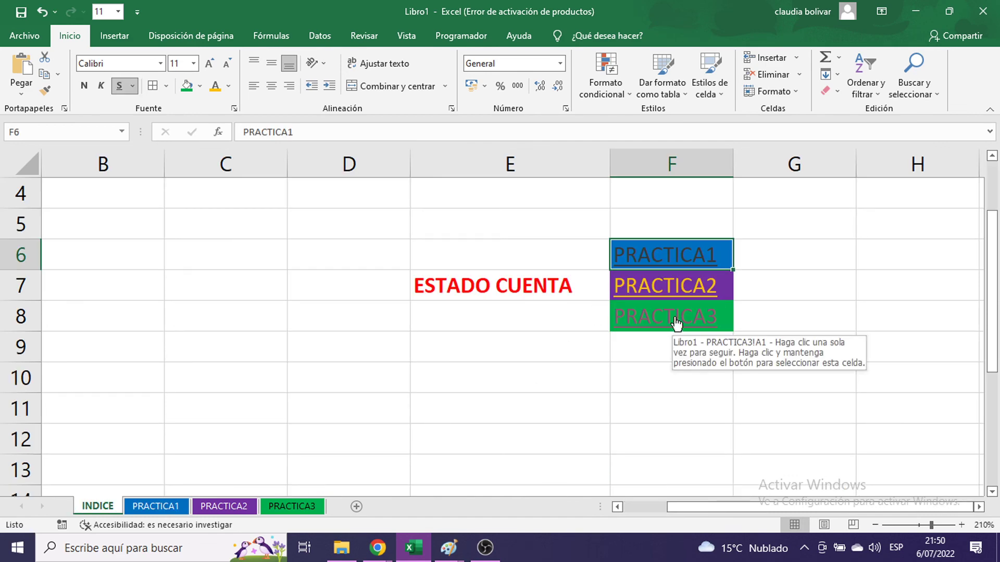
left_click(672, 318)
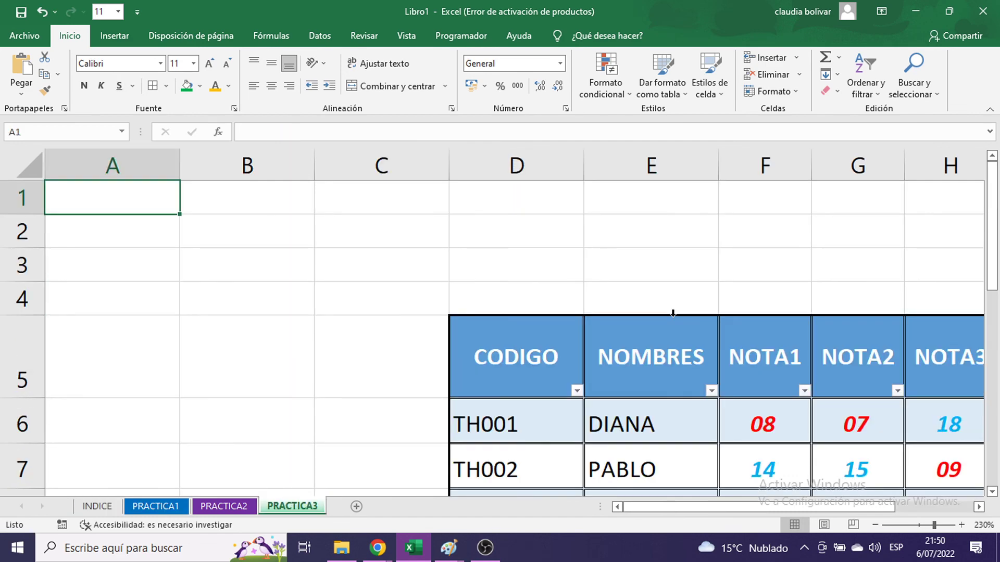
left_click(111, 506)
left_click(623, 369)
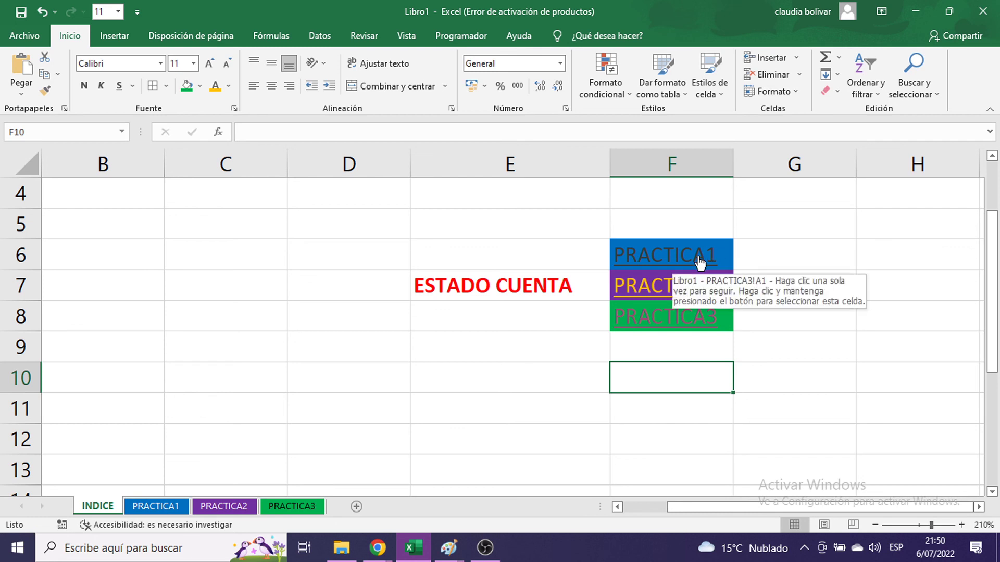
- Test the PRACTICA2 link beside the ESTADO CUENTA label and return to the INDICE sheet
left_click(651, 297)
left_click(651, 297)
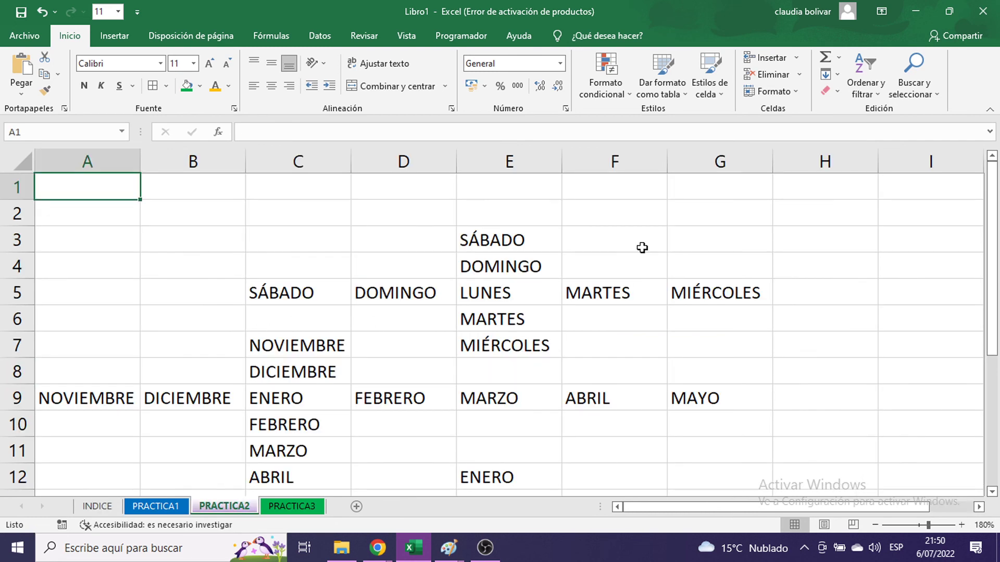
left_click(93, 506)
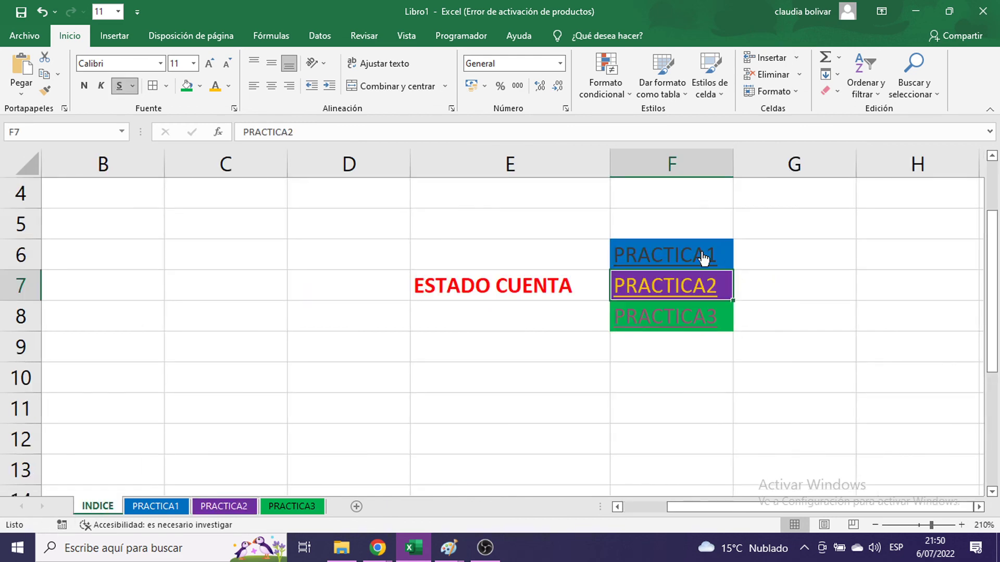
- Follow the PRACTICA3 link, look over the grades table on that sheet, and return to an empty cell of INDICE
left_click(647, 328)
scroll(648, 322, "down", 4)
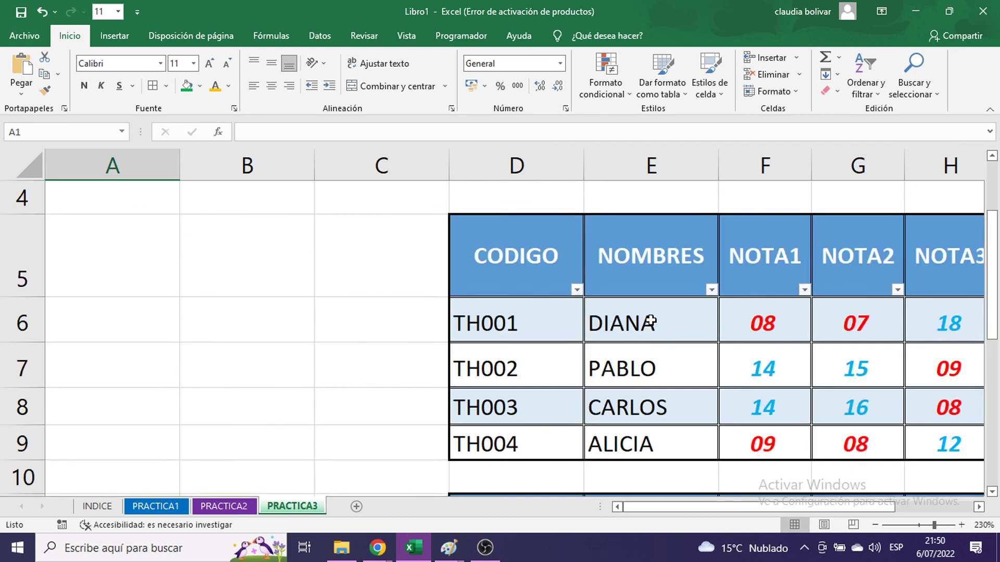
scroll(650, 320, "up", 3)
left_click(410, 253)
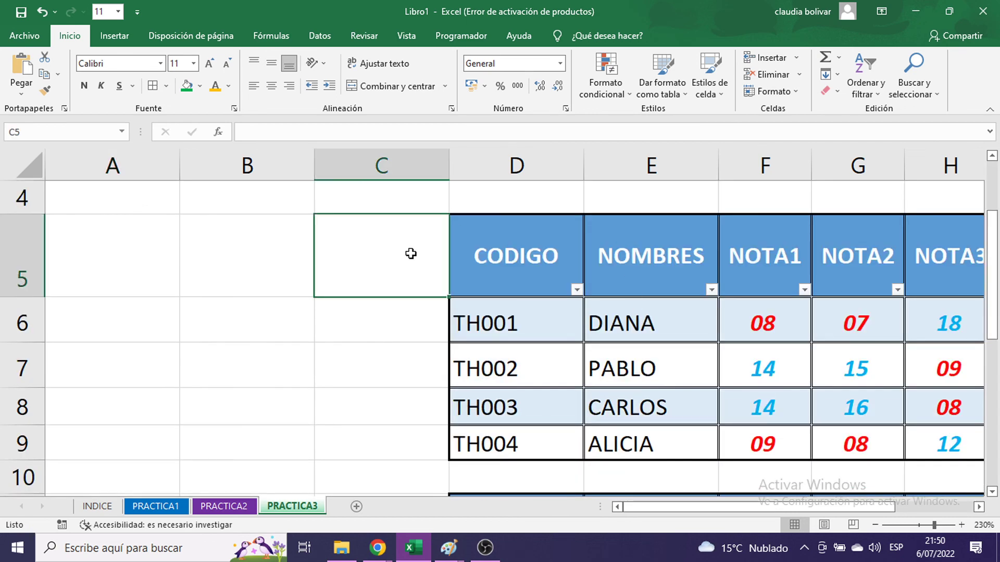
scroll(481, 218, "up", 1)
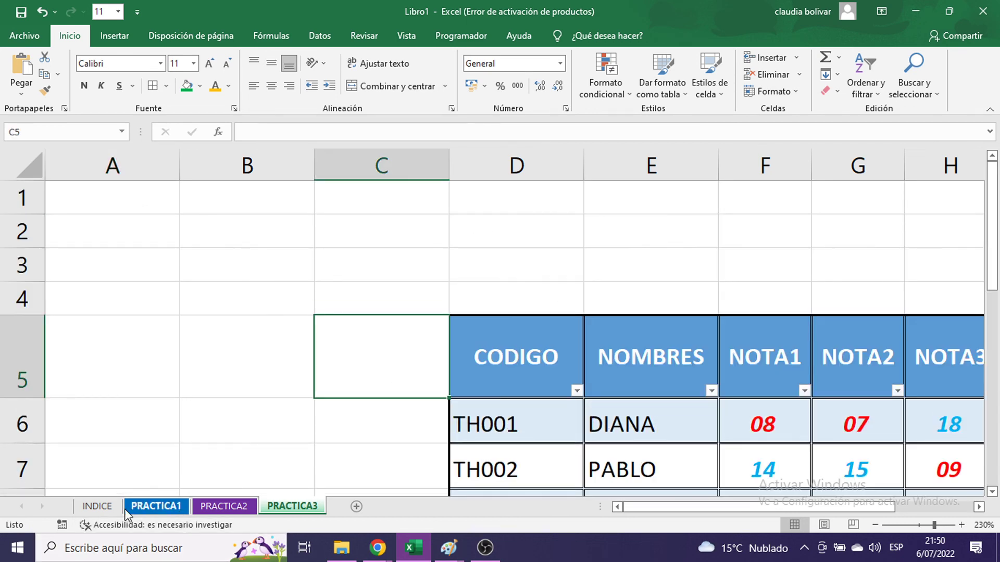
left_click(98, 506)
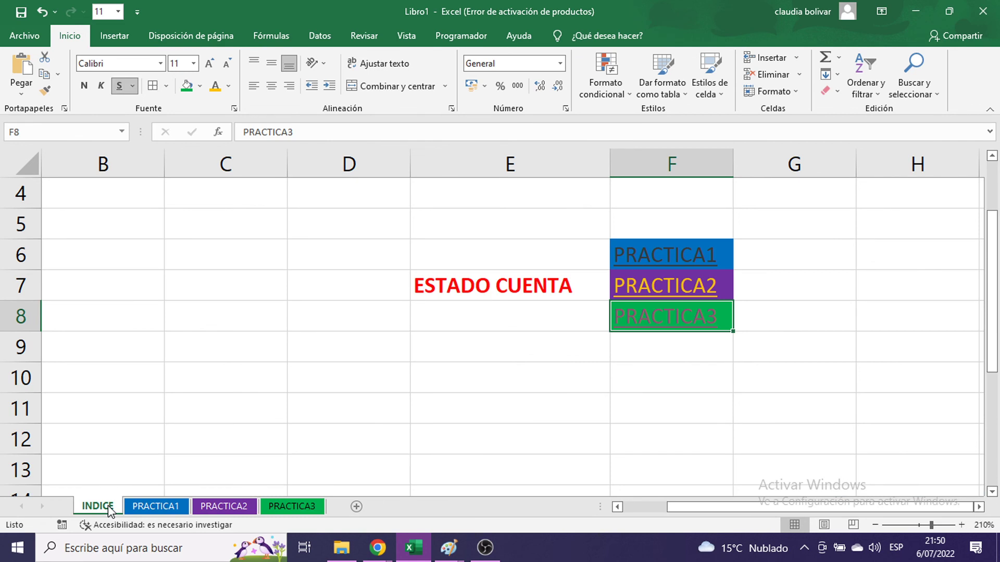
left_click(622, 387)
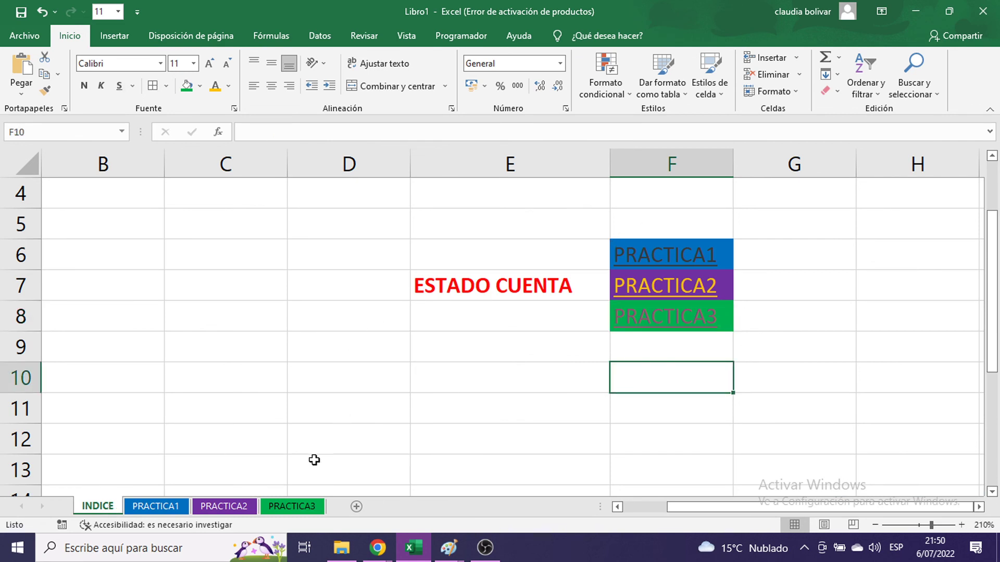
- View the PRACTICA1 sheet without using its link, and return to the index entries on INDICE
left_click(155, 507)
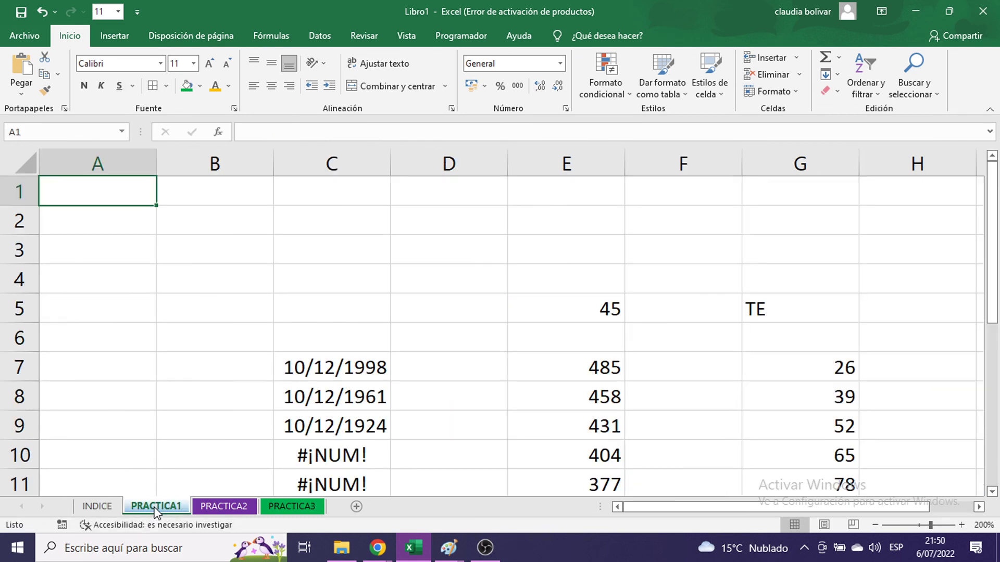
left_click(90, 510)
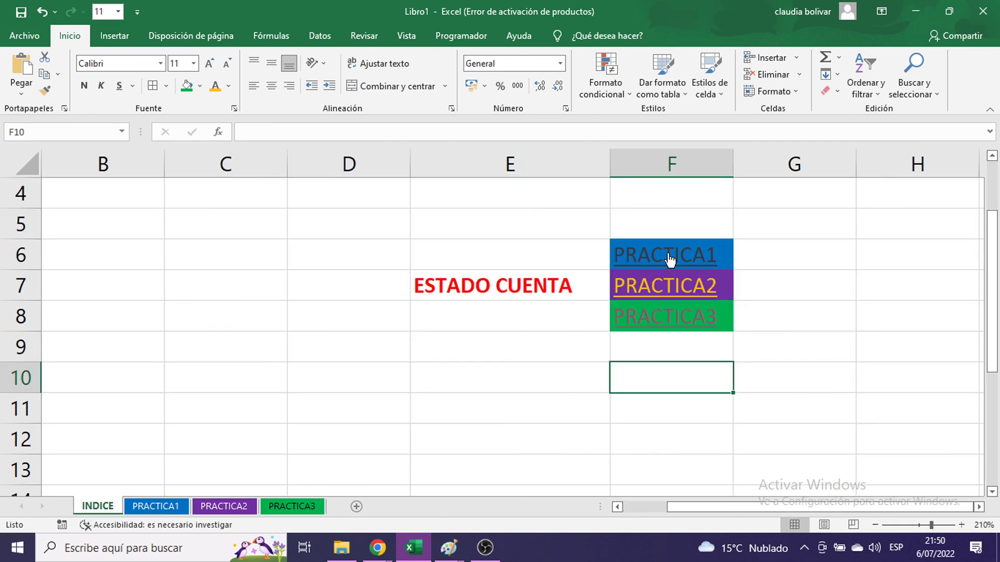
left_click(586, 328)
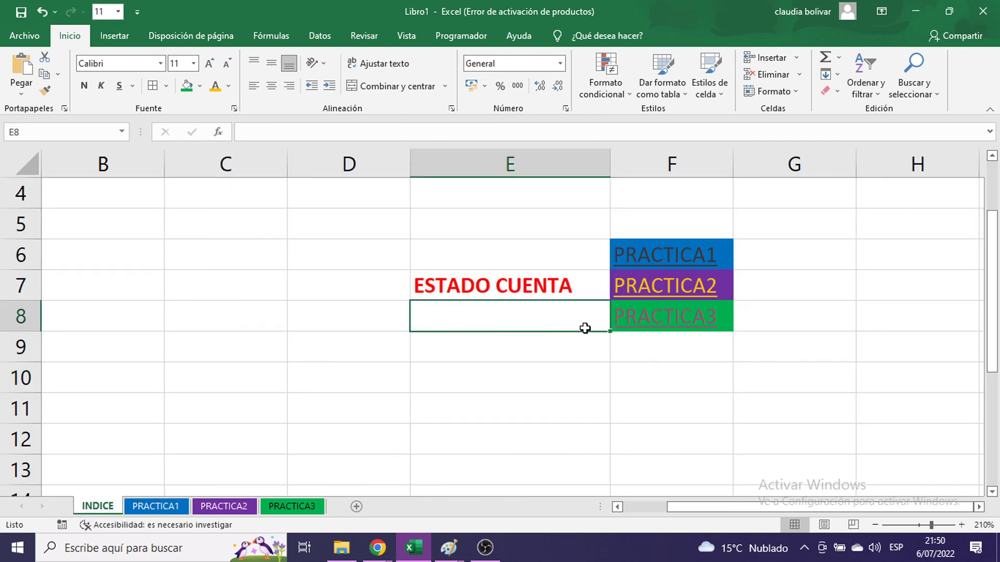
left_click(757, 249)
- Switch to the Google Meet class call in Chrome and close its call messages
mouse_move(377, 535)
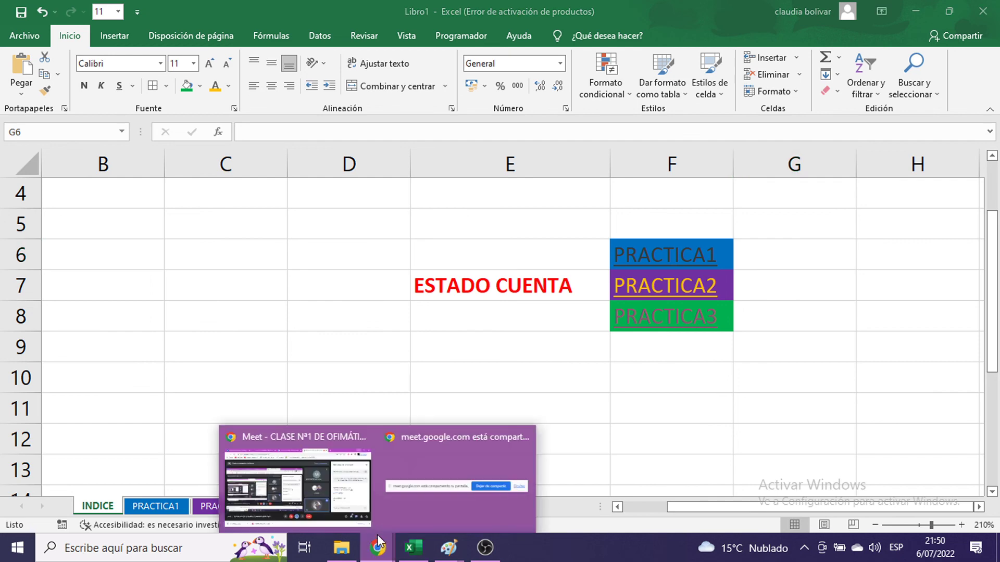
left_click(271, 439)
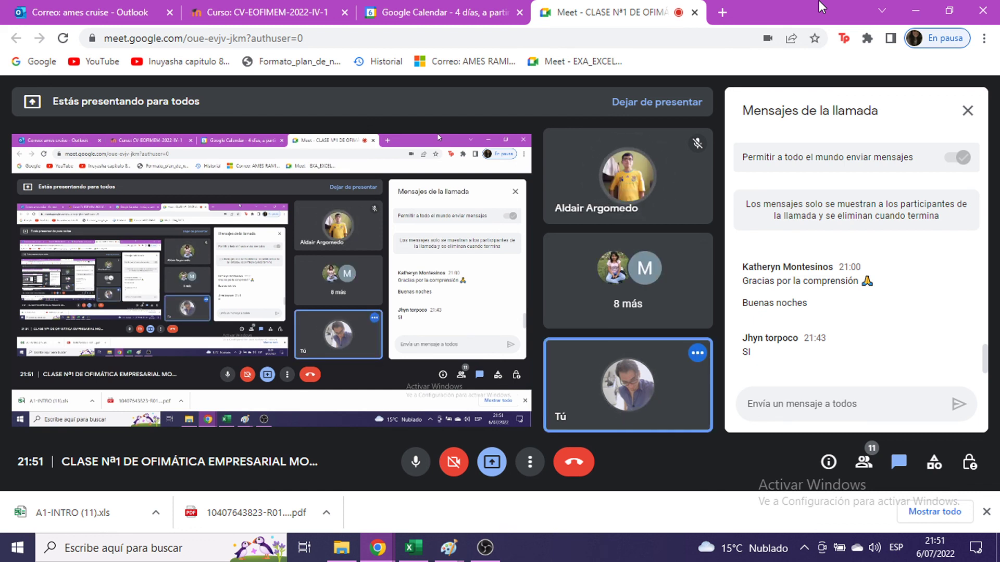
left_click(967, 110)
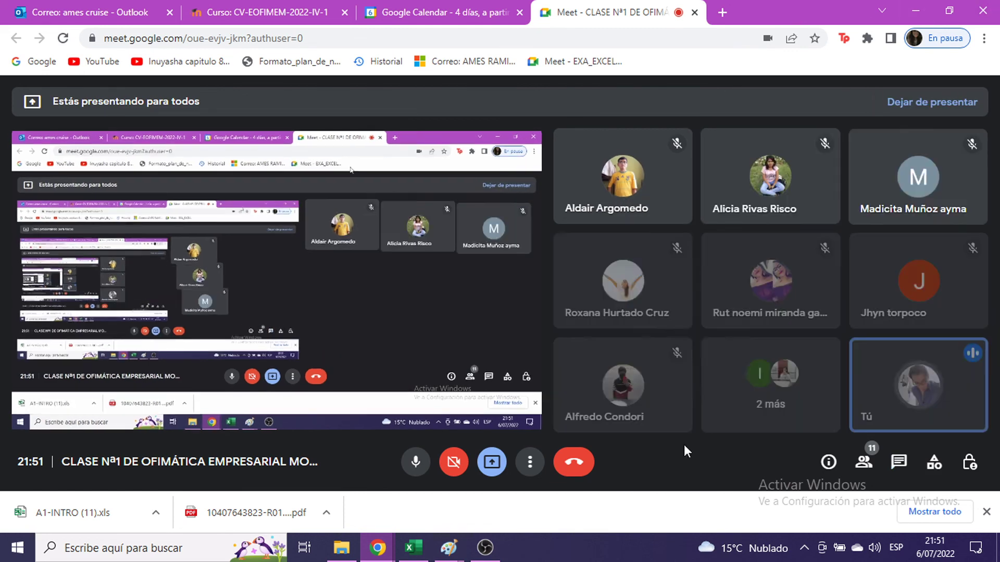
- Return to the Excel workbook, view the PRACTICA3 and PRACTICA1 sheets, and go back to the INDICE sheet
left_click(412, 548)
left_click(393, 437)
left_click(292, 506)
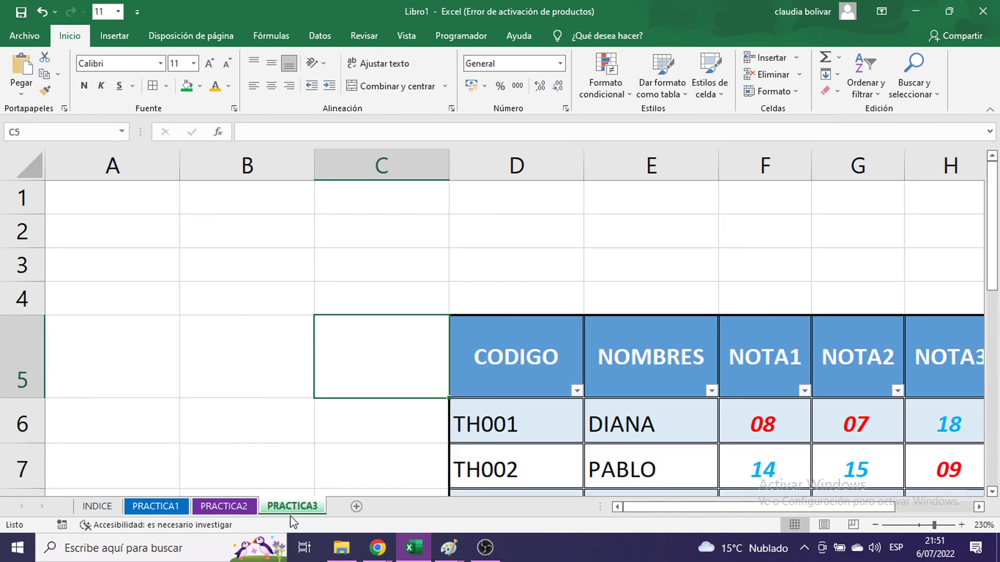
left_click(139, 506)
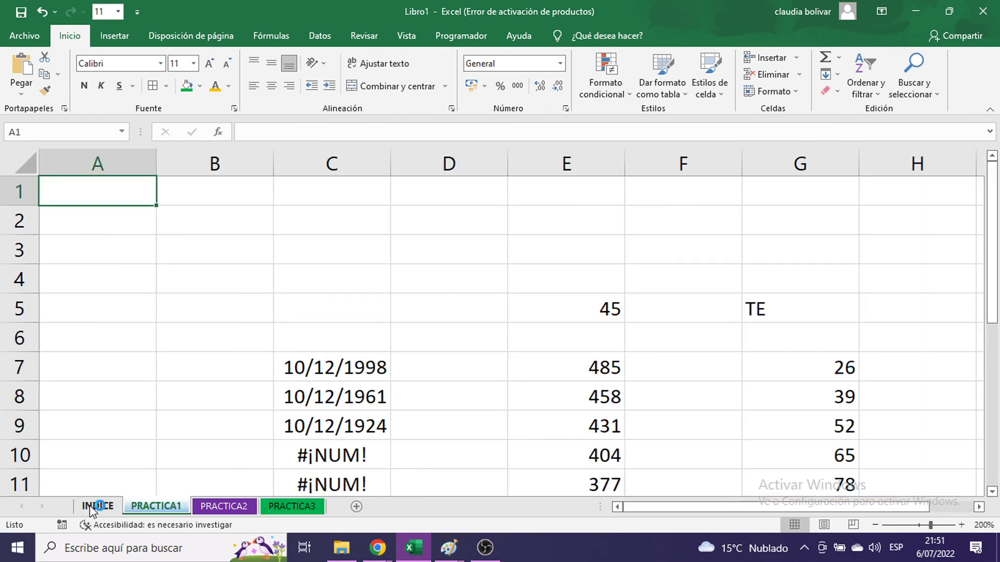
left_click(97, 506)
left_click(517, 337)
left_click(915, 214)
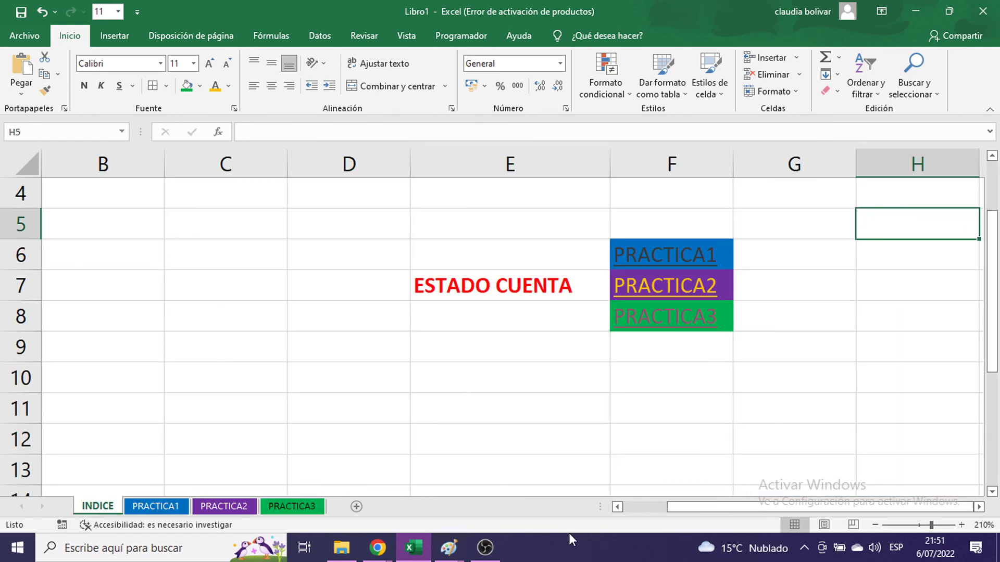
- Switch to OBS and request closing the program while the recording is running
left_click(489, 552)
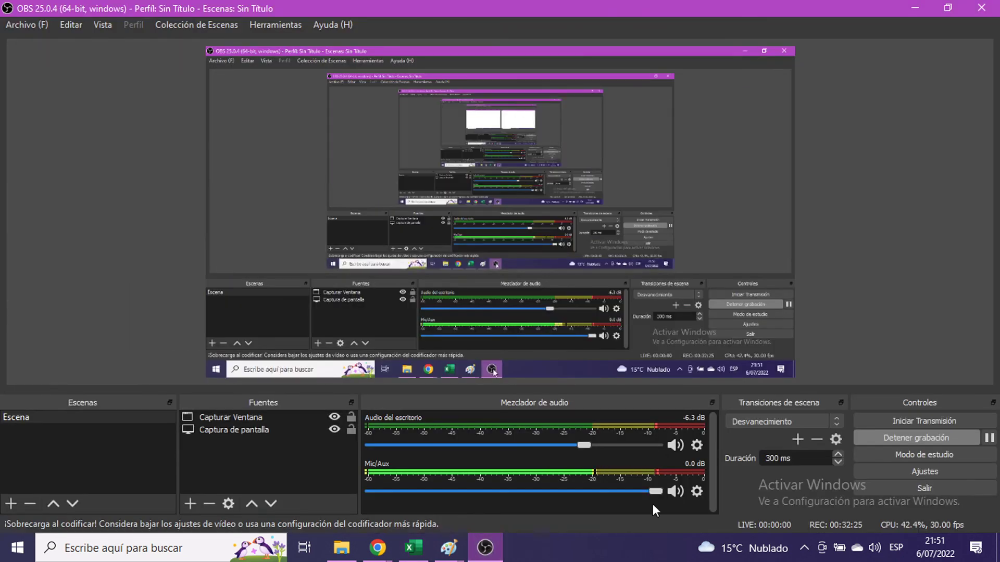
left_click(980, 8)
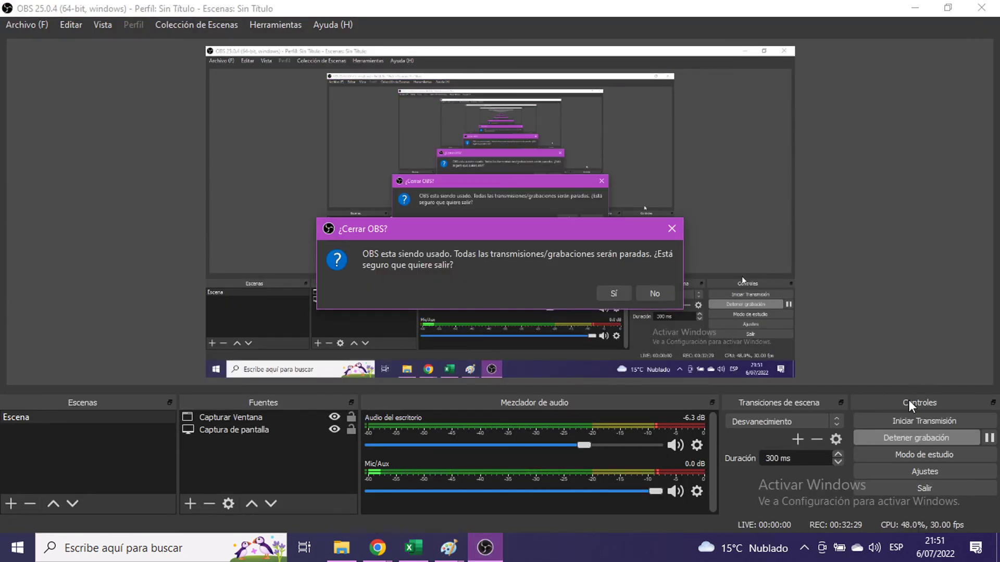